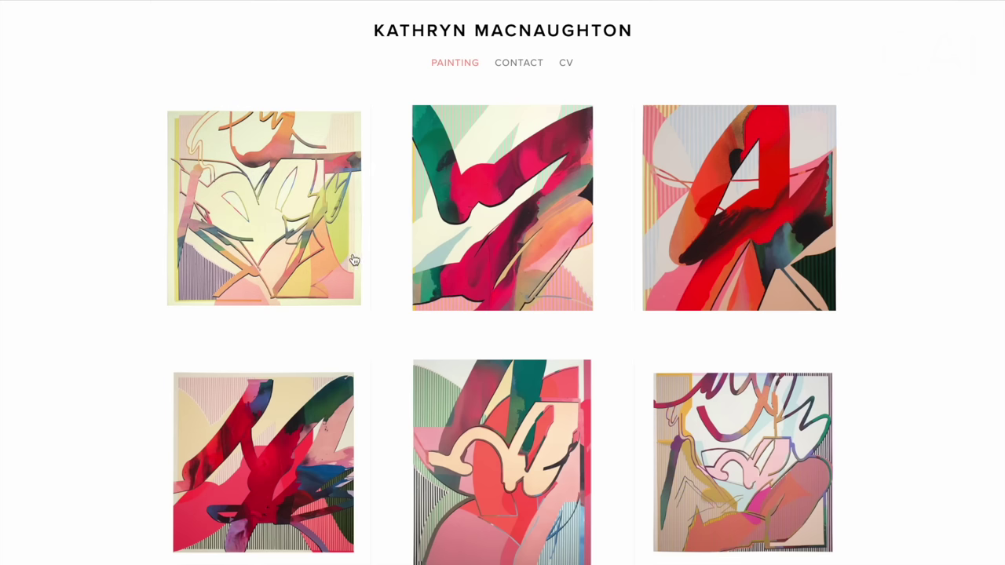
pyautogui.click(267, 212)
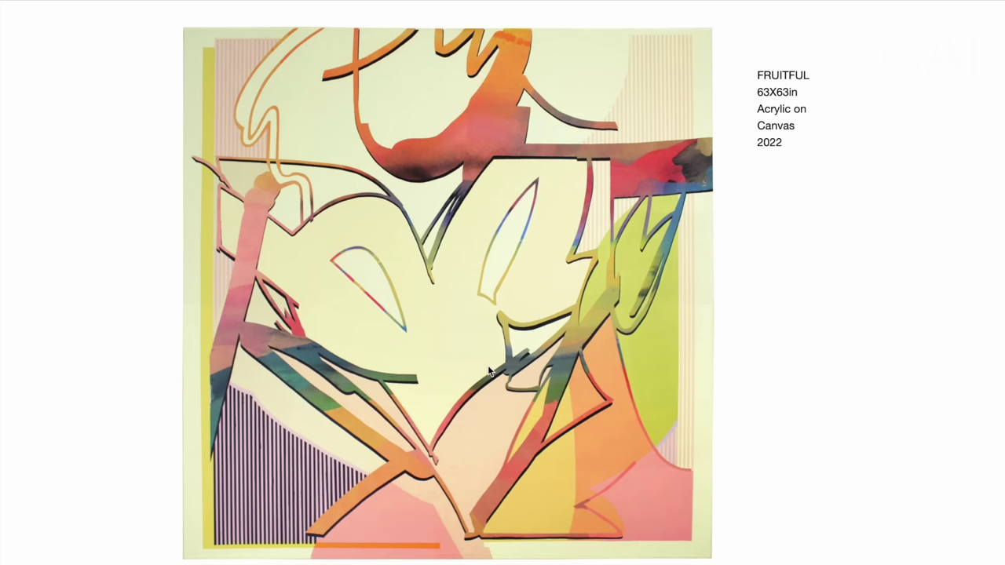
pyautogui.press('Escape')
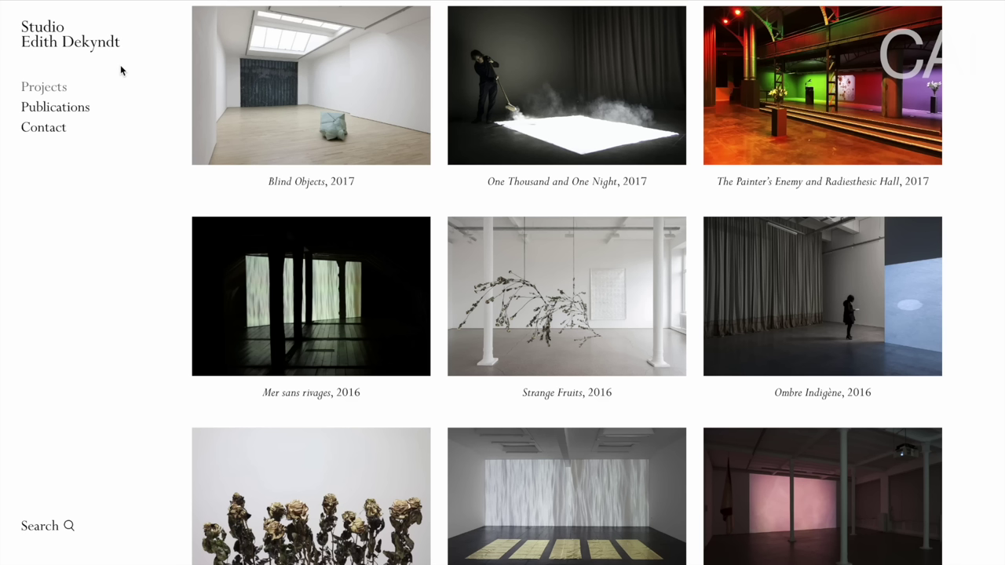
pyautogui.scroll(-1, 120, 65)
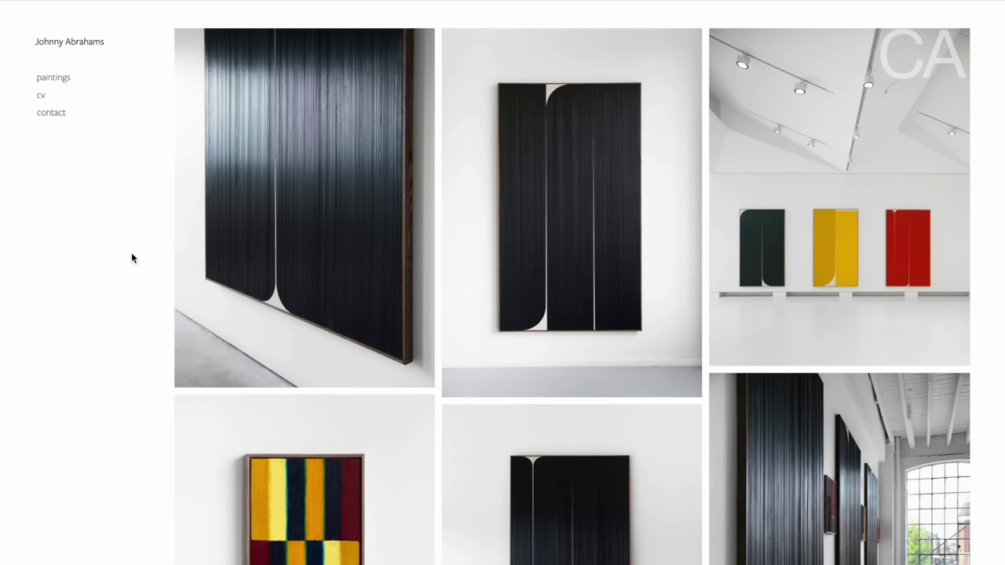
# - Reload the dark-painting portfolio's paintings gallery, then view its CV and contact pages
pyautogui.click(66, 82)
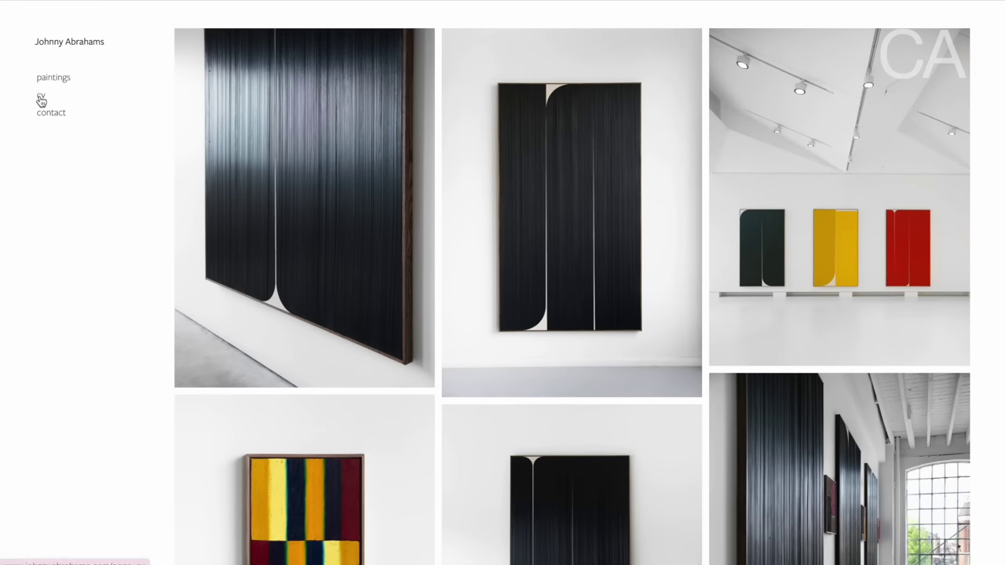
pyautogui.click(41, 97)
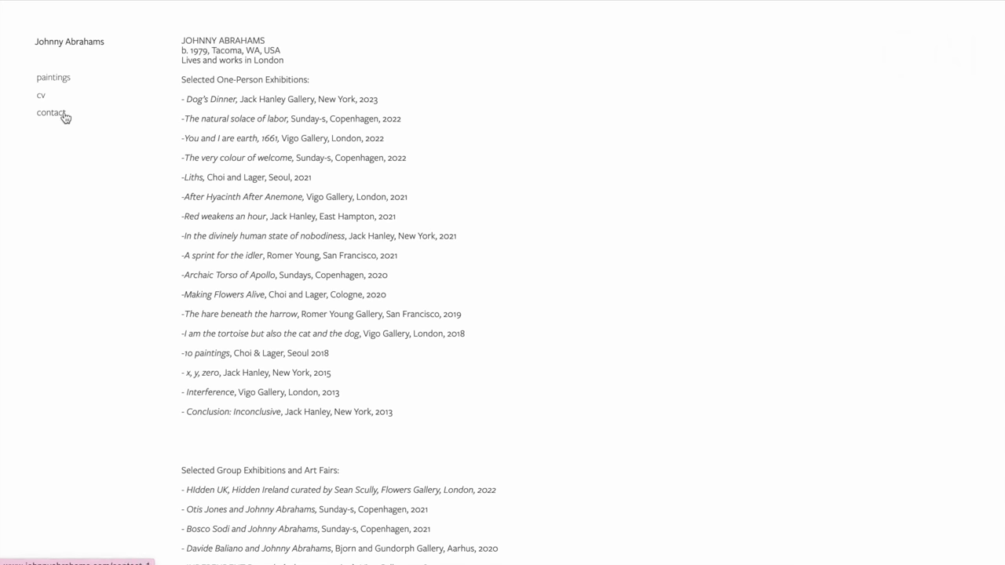
pyautogui.click(65, 116)
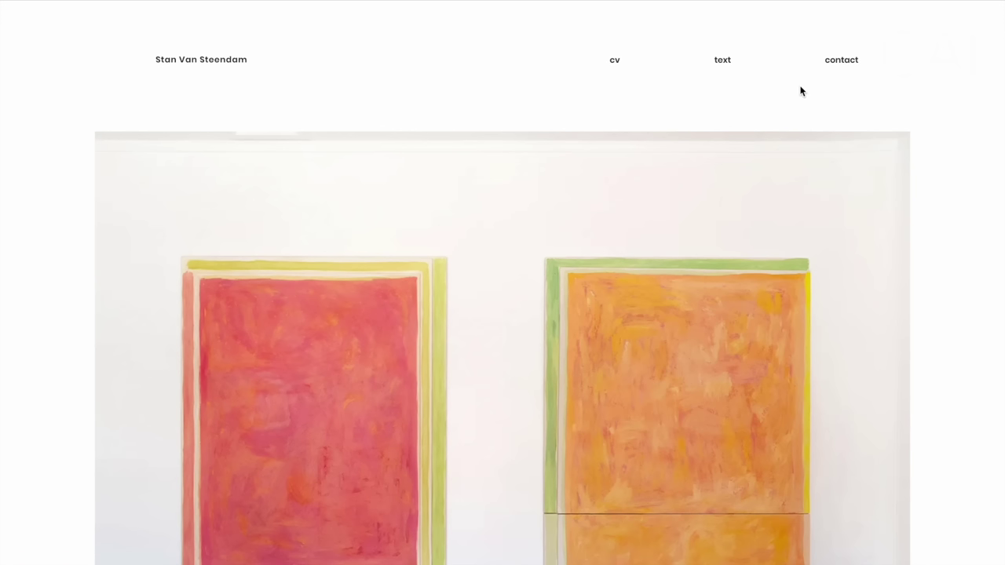
# - Browse the silk-works portfolio's home page, then its about and contact pages
pyautogui.scroll(-15, 652, 355)
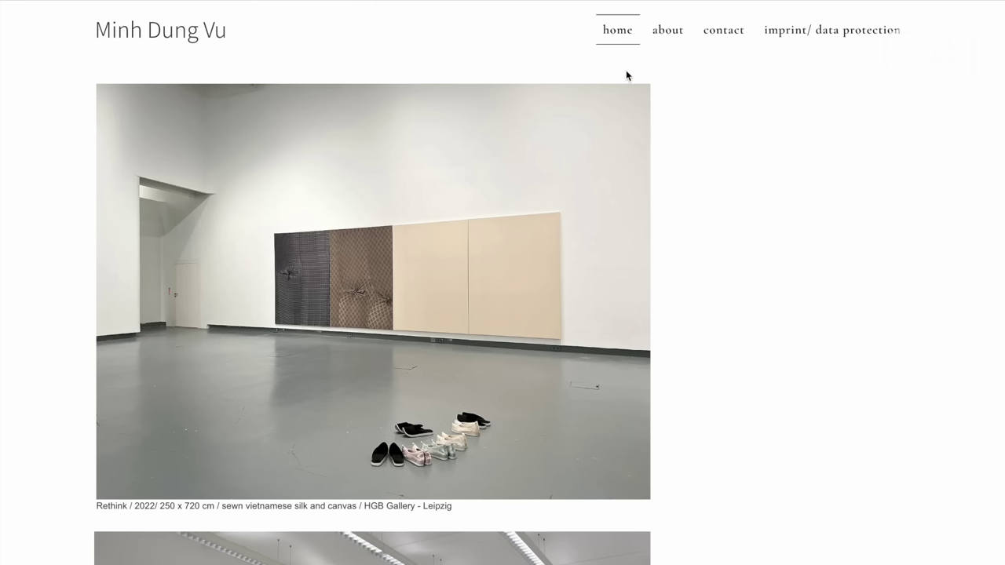
pyautogui.scroll(-6, 570, 279)
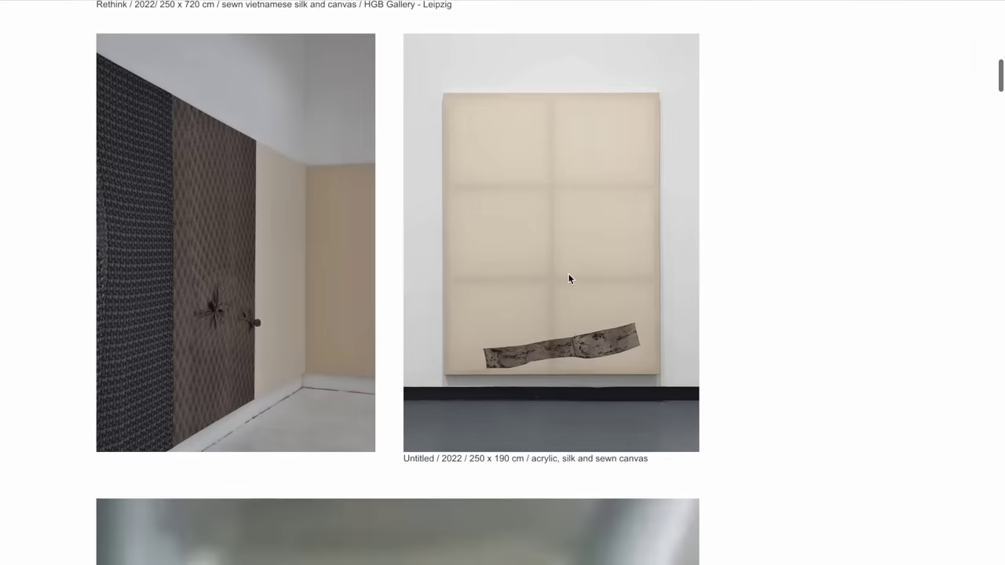
pyautogui.scroll(8, 570, 280)
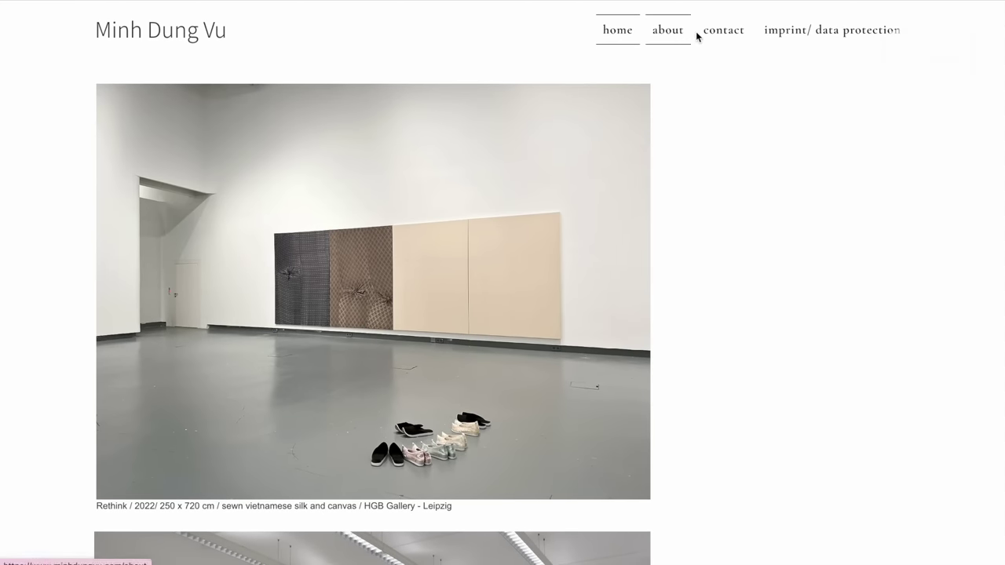
pyautogui.click(696, 30)
pyautogui.scroll(-3, 272, 492)
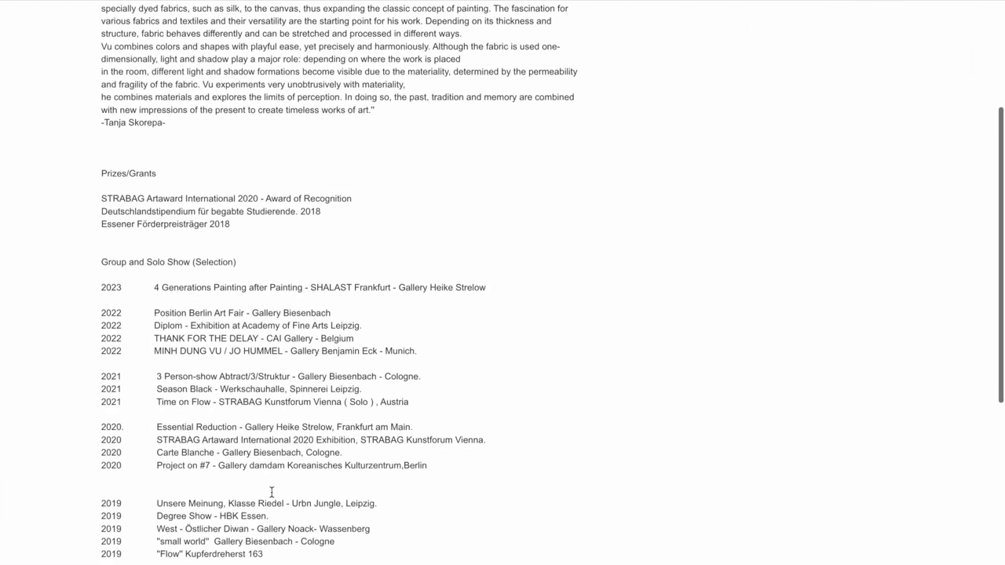
pyautogui.scroll(5, 271, 494)
pyautogui.click(719, 35)
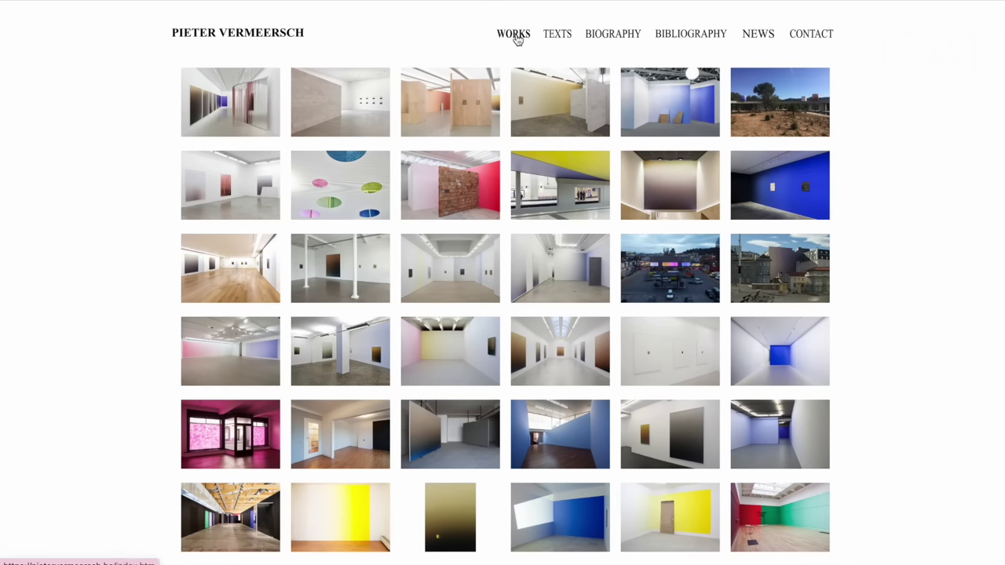
# - View the installation-photo portfolio's BIOGRAPHY page, then its CONTACT page
pyautogui.click(620, 40)
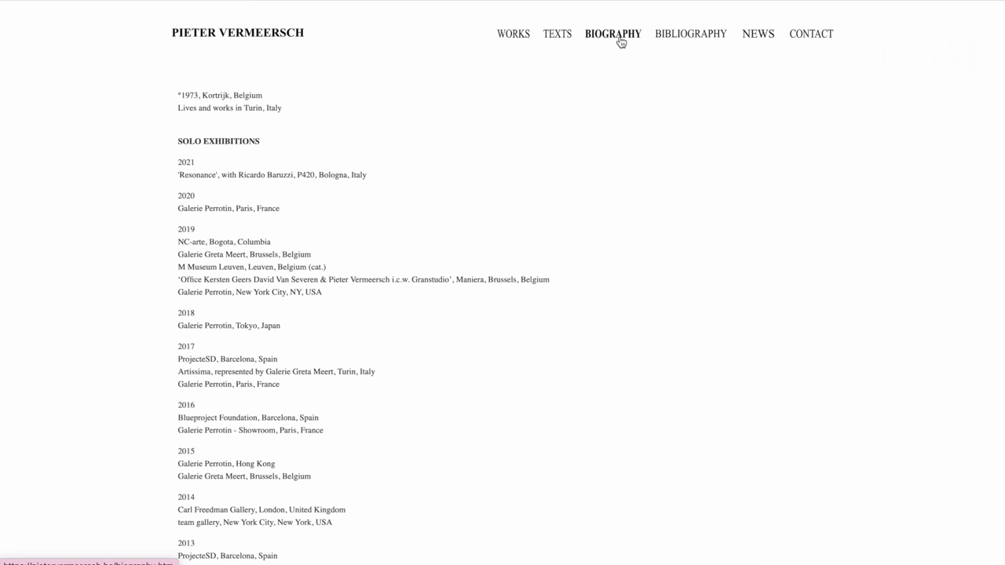
pyautogui.scroll(-1, 307, 280)
pyautogui.scroll(2, 312, 282)
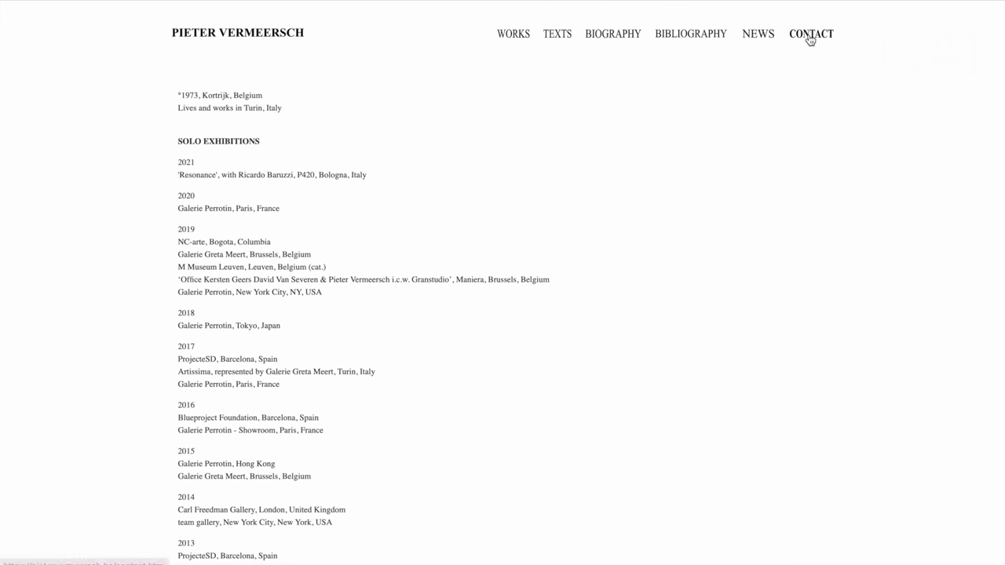
pyautogui.click(809, 37)
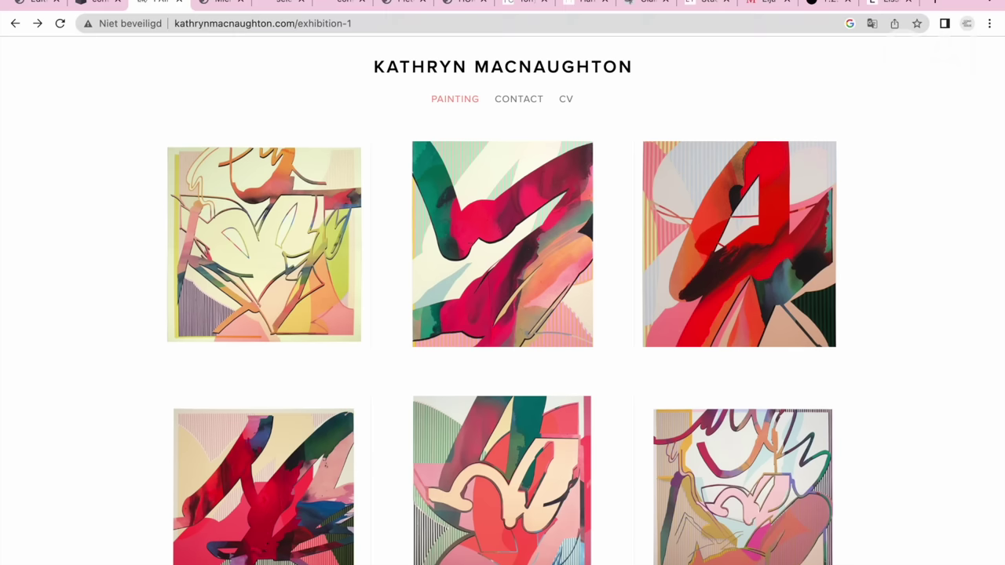
# - Go back to the dark-painting portfolio's paintings gallery
pyautogui.click(220, 5)
pyautogui.click(98, 4)
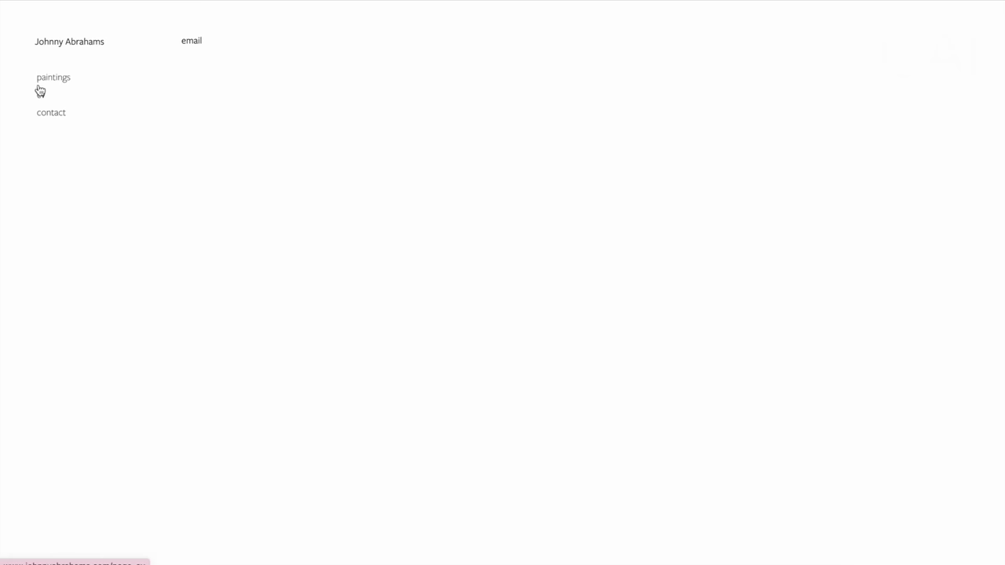
pyautogui.click(60, 115)
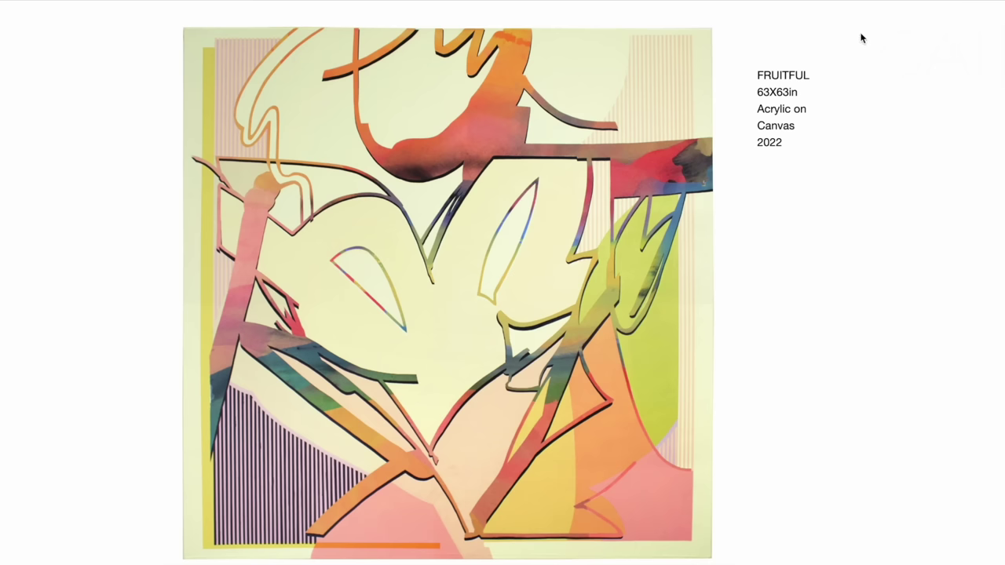
pyautogui.scroll(3, 358, 134)
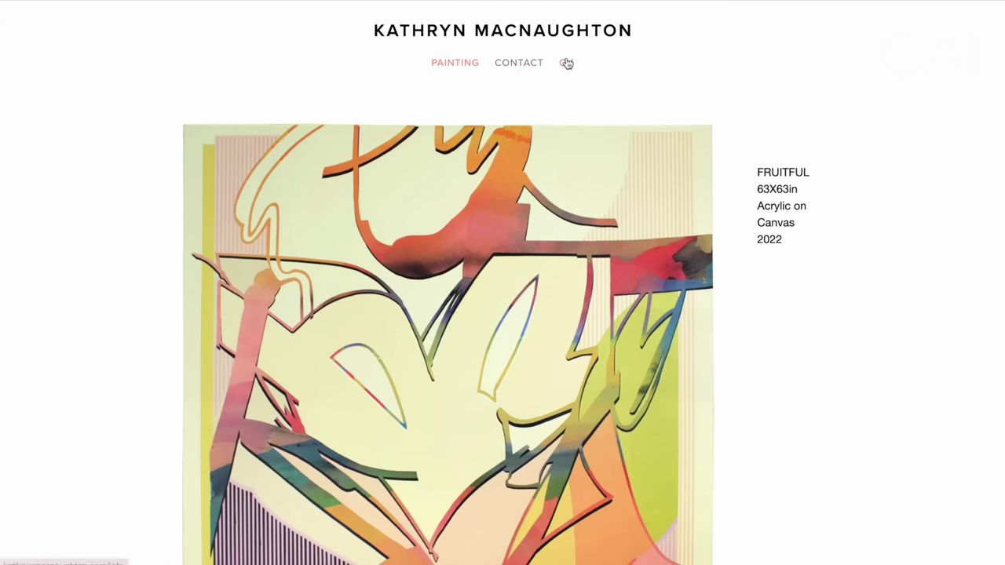
# - Open the abstract painter's CV and scroll through its solo and group exhibitions
pyautogui.click(566, 63)
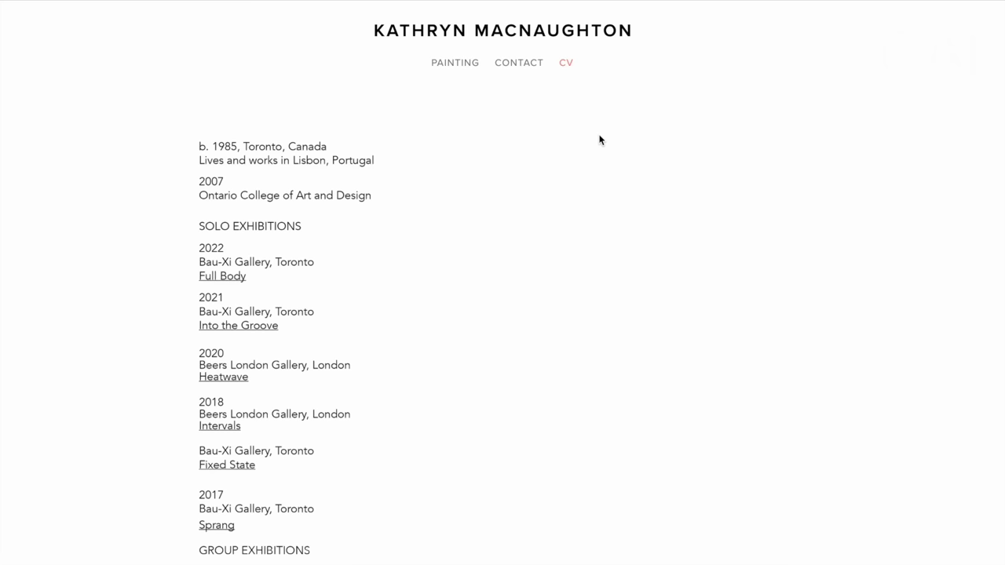
pyautogui.scroll(-6, 322, 123)
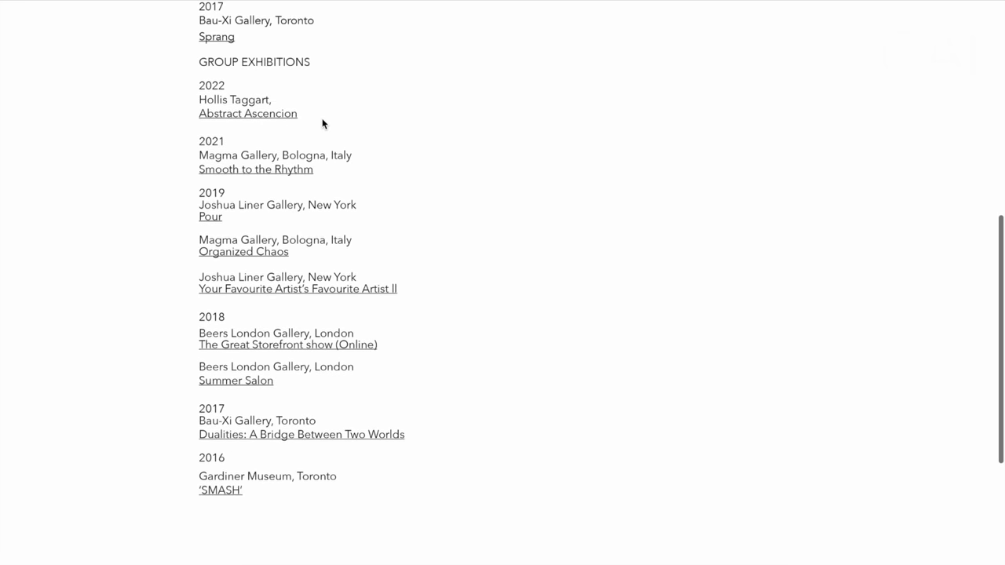
pyautogui.scroll(-3, 321, 123)
pyautogui.scroll(10, 322, 124)
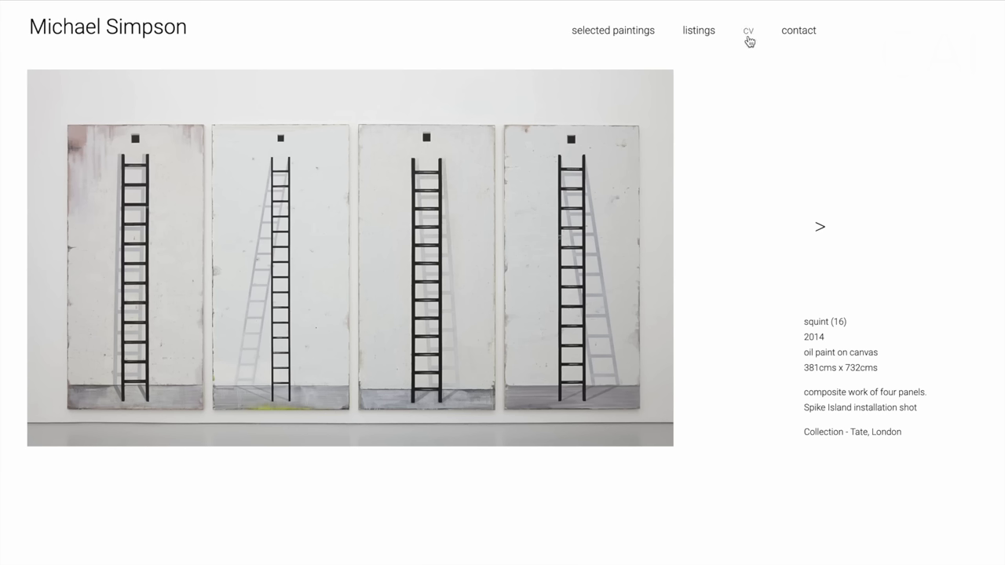
# - Open the ladder painter's CV and scroll through its exhibition listings
pyautogui.click(748, 33)
pyautogui.scroll(-3, 340, 339)
pyautogui.scroll(3, 340, 339)
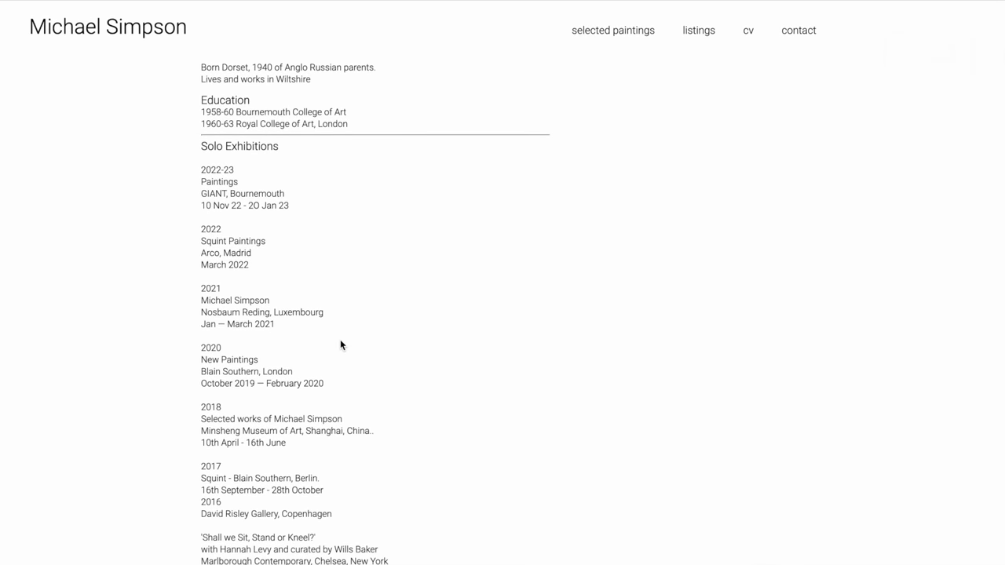
pyautogui.scroll(-15, 340, 340)
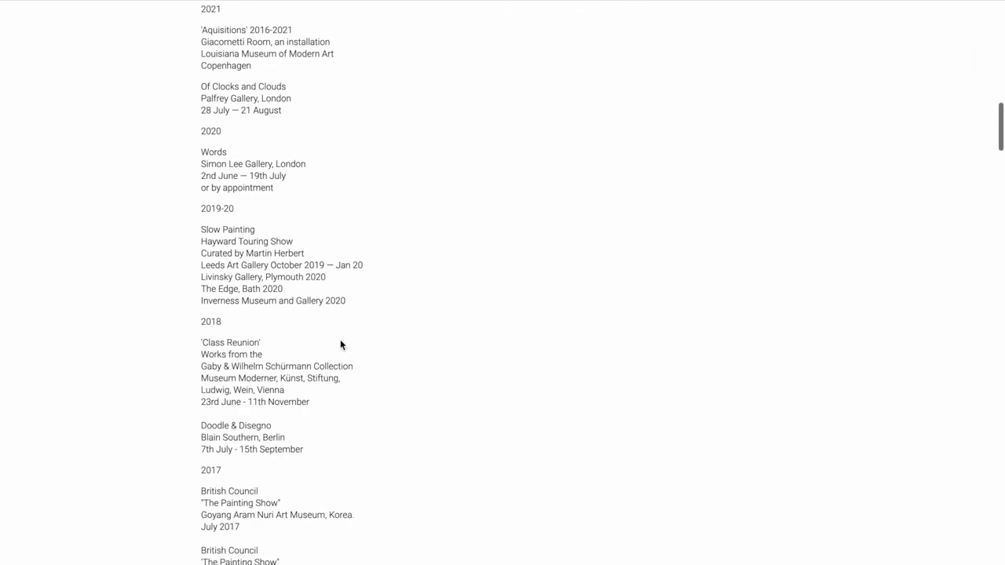
pyautogui.scroll(15, 339, 339)
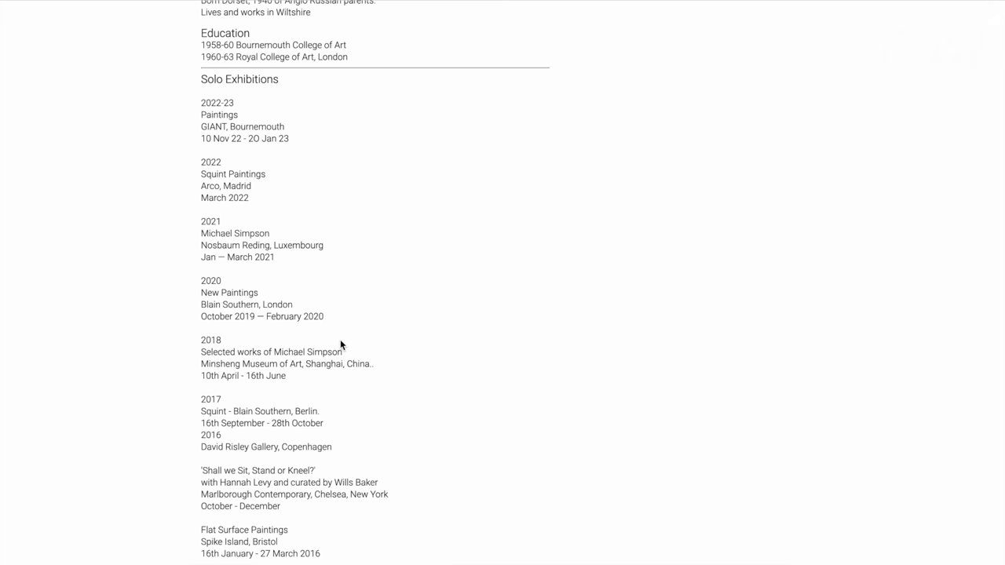
pyautogui.scroll(-5, 340, 339)
pyautogui.scroll(-7, 340, 340)
pyautogui.scroll(6, 340, 340)
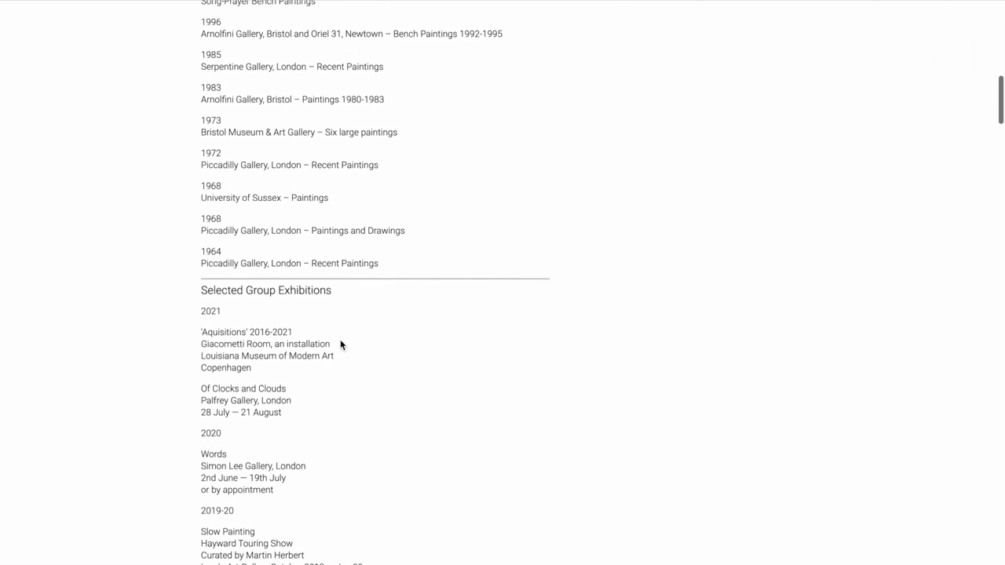
pyautogui.scroll(7, 340, 340)
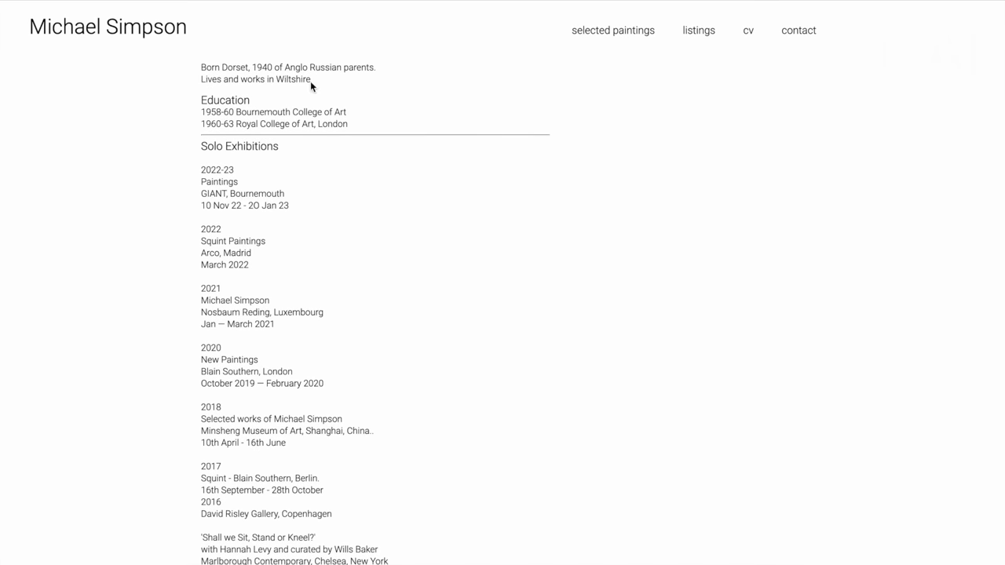
# - Read the CV's Collections and Awards, then open the pink-and-orange painter's CV page
pyautogui.scroll(-3, 271, 254)
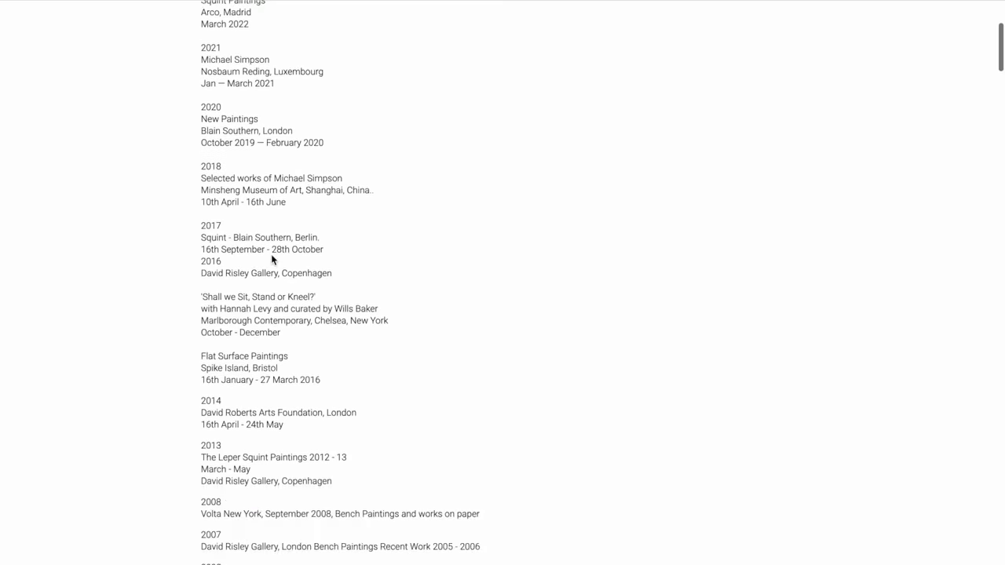
pyautogui.scroll(-20, 271, 254)
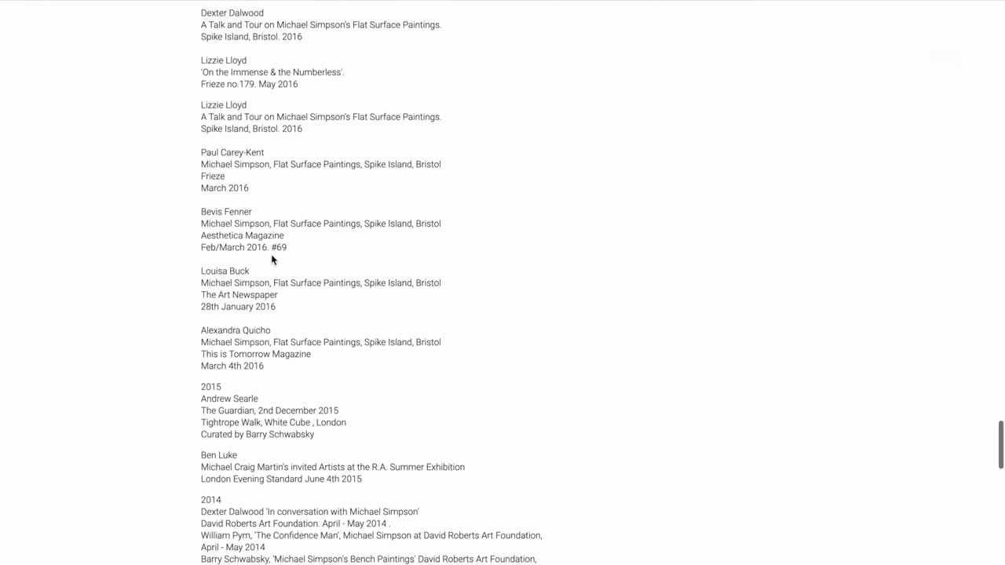
pyautogui.scroll(-15, 271, 253)
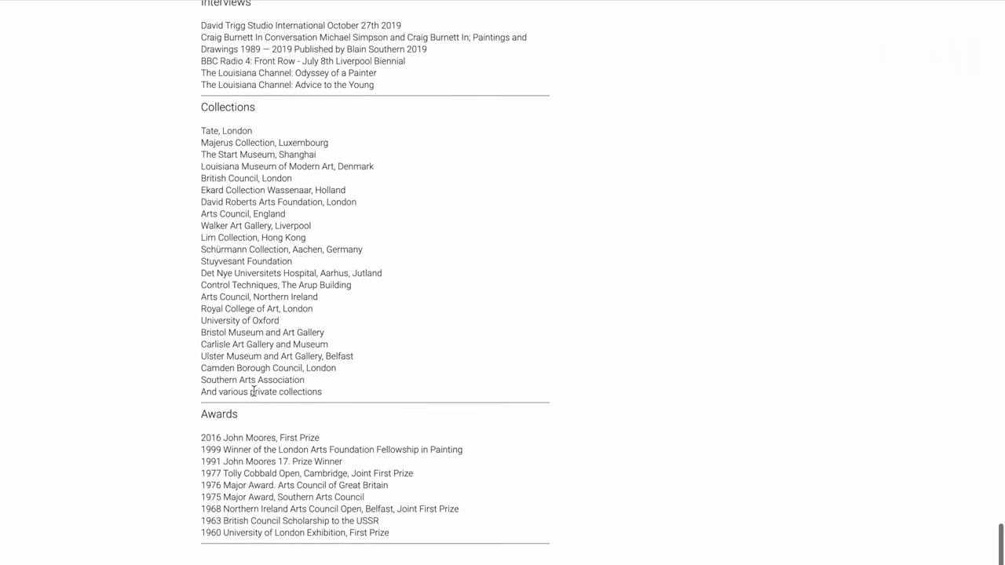
pyautogui.scroll(3, 284, 168)
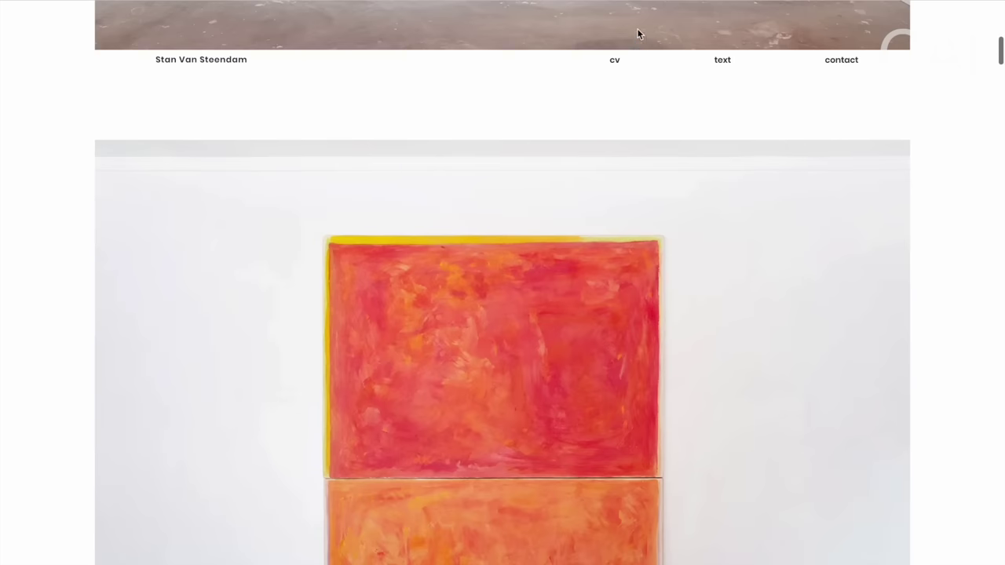
pyautogui.click(615, 62)
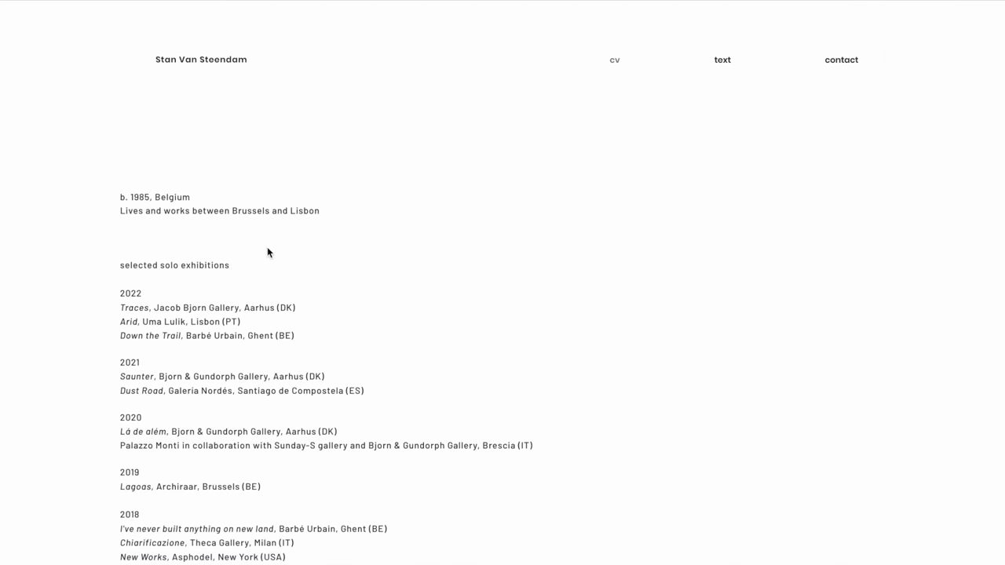
# - Skim the CV, view the next artist's about page, then bring up Lisson Gallery's home page
pyautogui.scroll(-10, 278, 363)
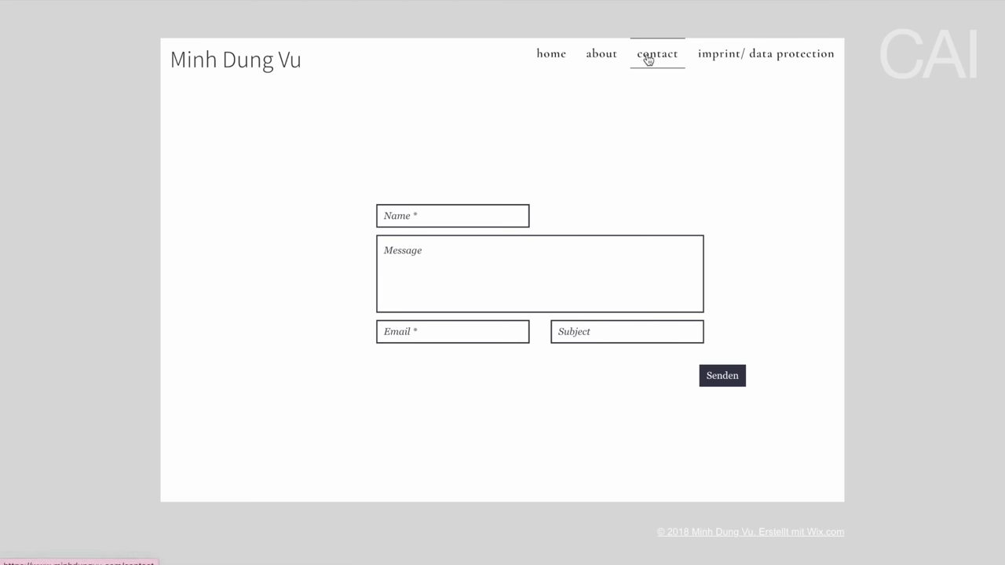
pyautogui.click(614, 53)
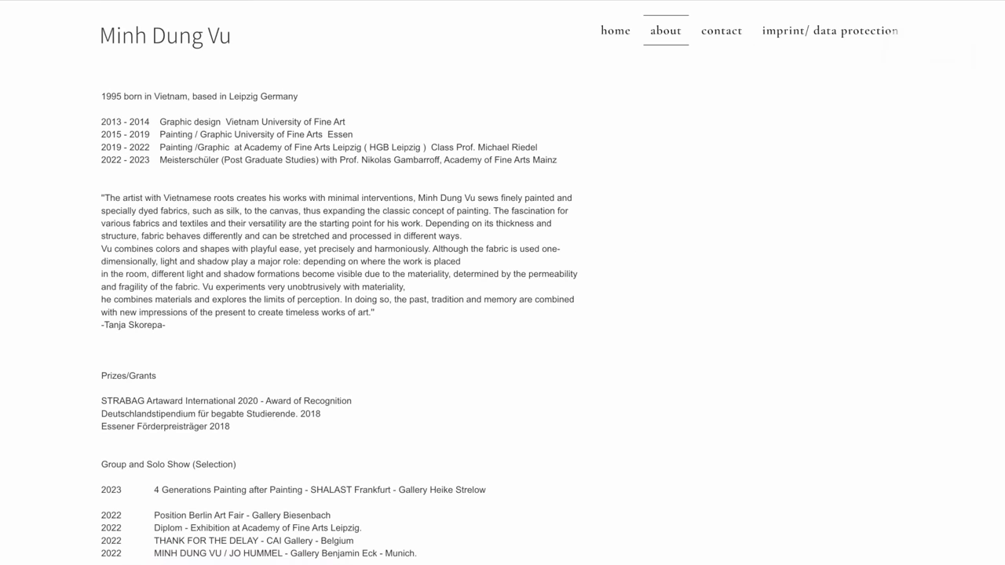
pyautogui.click(895, 0)
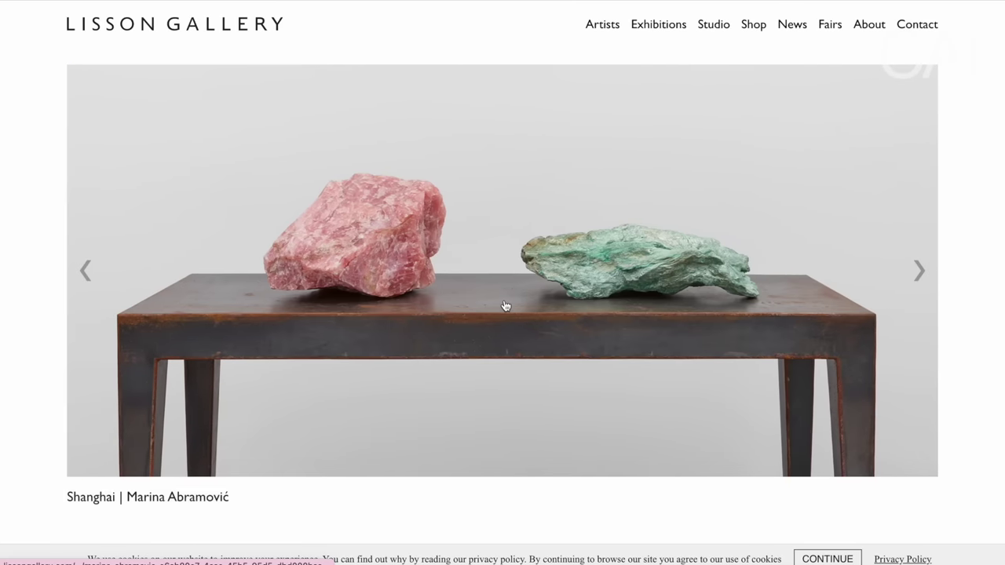
# - Open Lisson Gallery's Artists list, then the Allora & Calzadilla page and its CV PDF
pyautogui.click(613, 31)
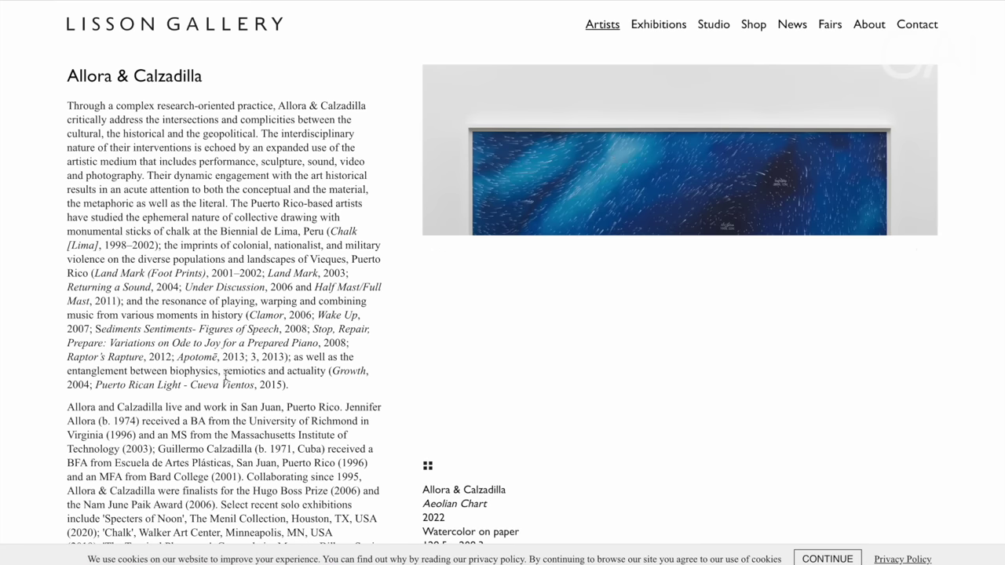
pyautogui.scroll(-12, 220, 227)
pyautogui.scroll(-2, 192, 285)
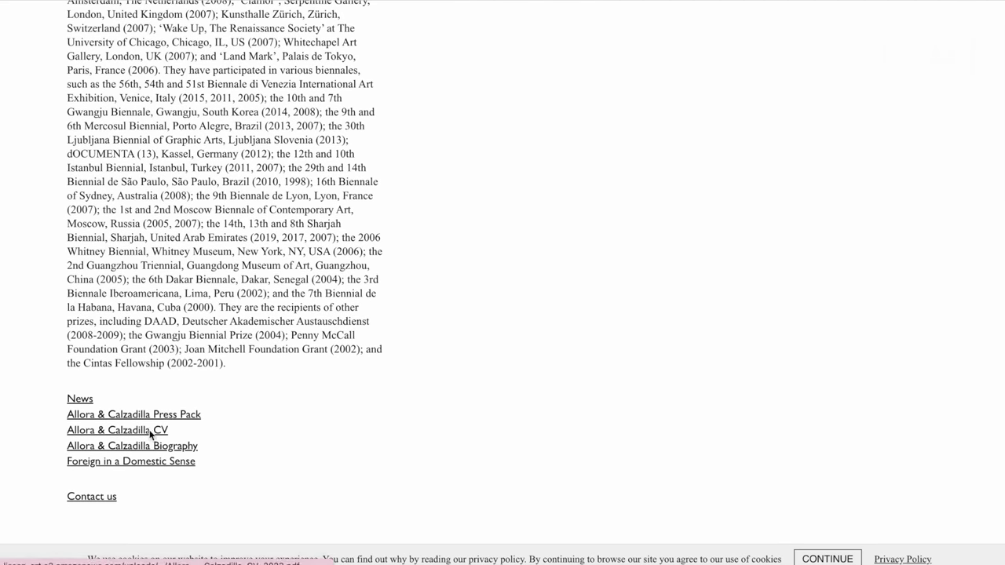
pyautogui.click(150, 431)
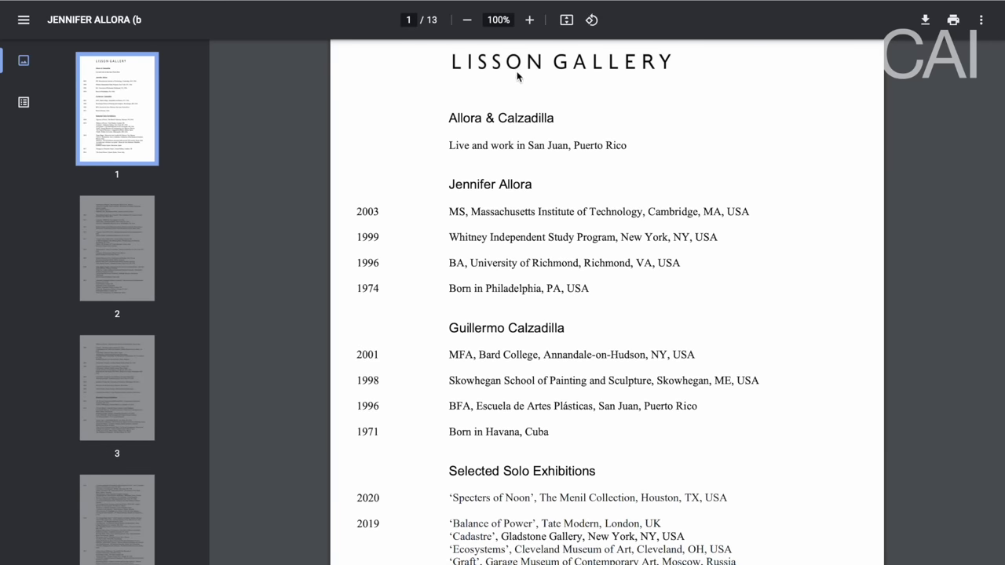
# - Read the Allora & Calzadilla CV PDF onto page 2, then go to another painter's CV page
pyautogui.scroll(-3, 518, 269)
pyautogui.scroll(-8, 517, 269)
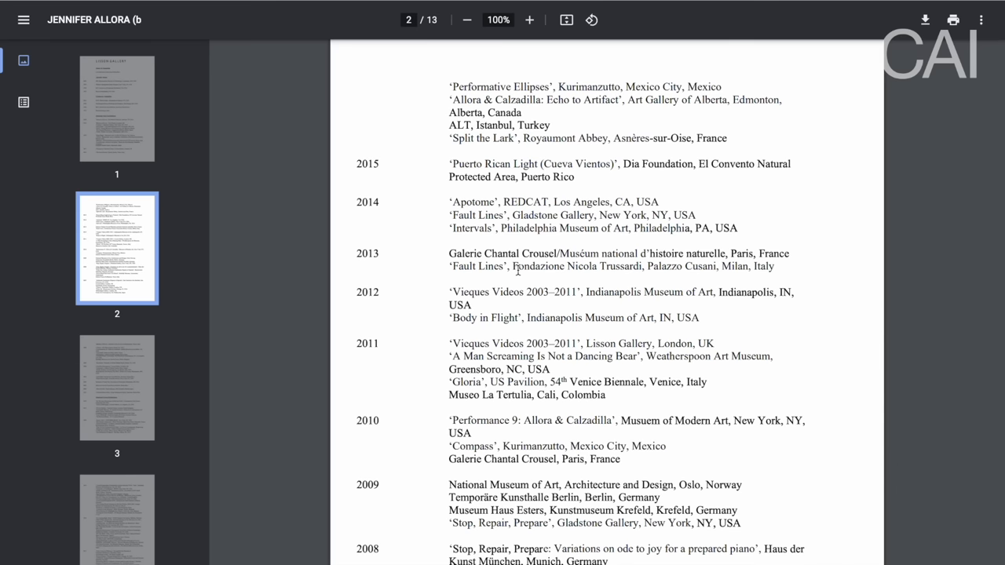
pyautogui.moveTo(785, 2)
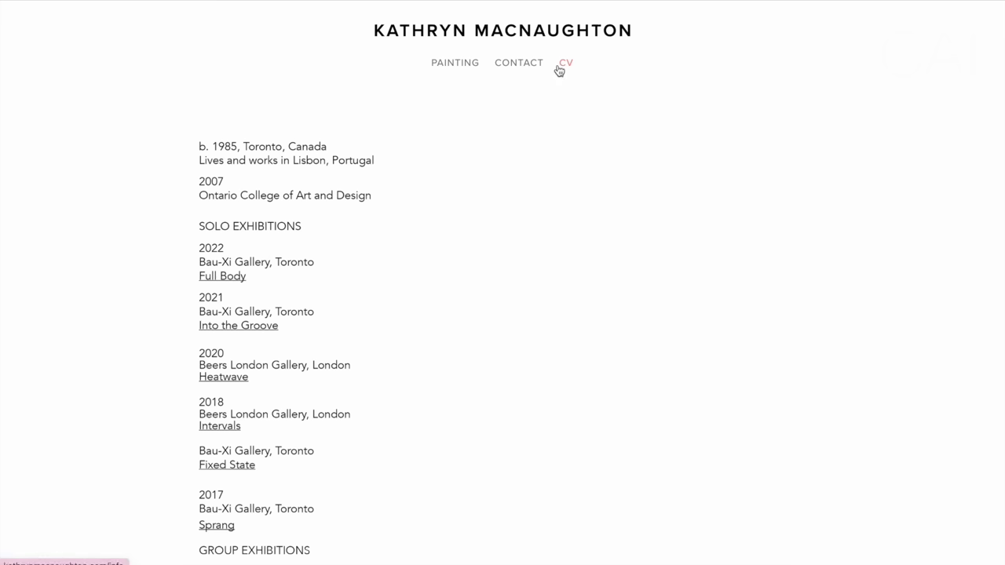
# - View the current painter's CONTACT page, then the dark-stripe painter's contact page
pyautogui.click(530, 66)
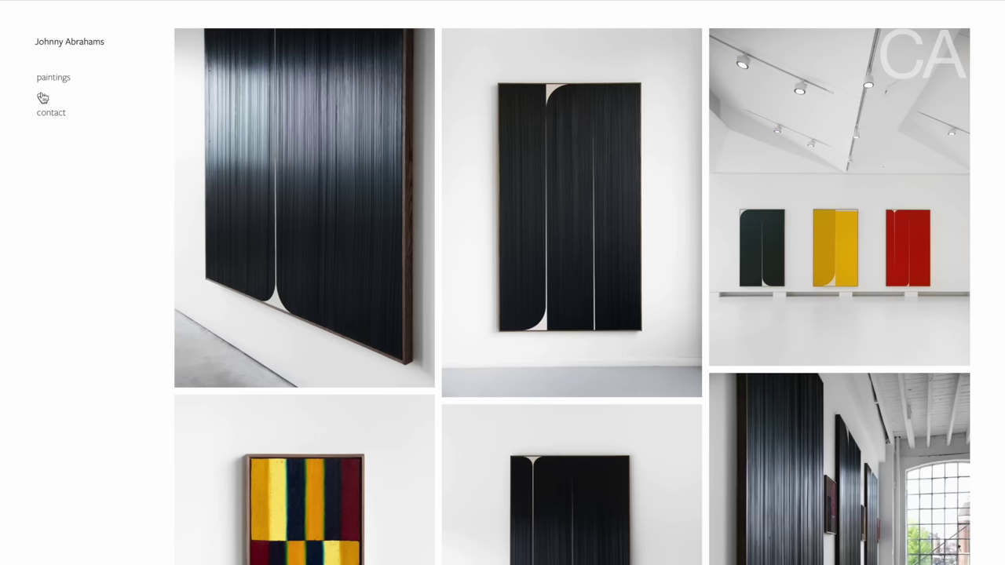
pyautogui.click(51, 115)
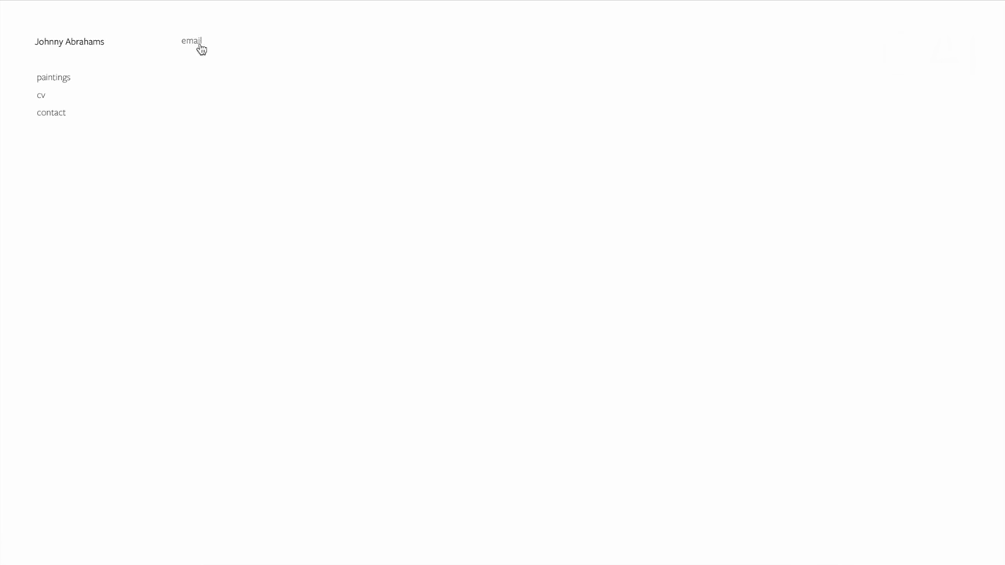
# - Start a Mail message from the site's 'email' link, then close the draft unsent
pyautogui.click(195, 44)
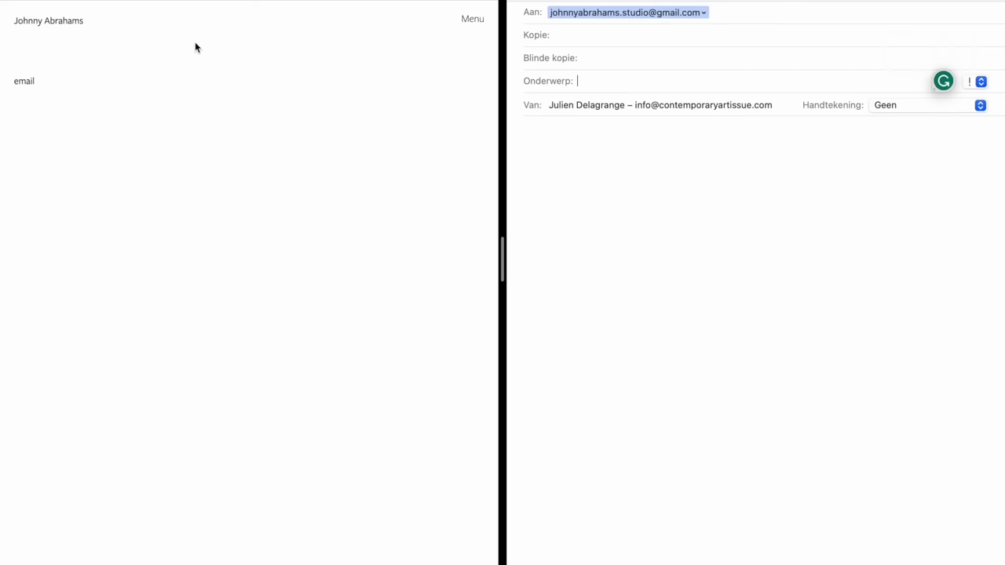
pyautogui.press('super+w')
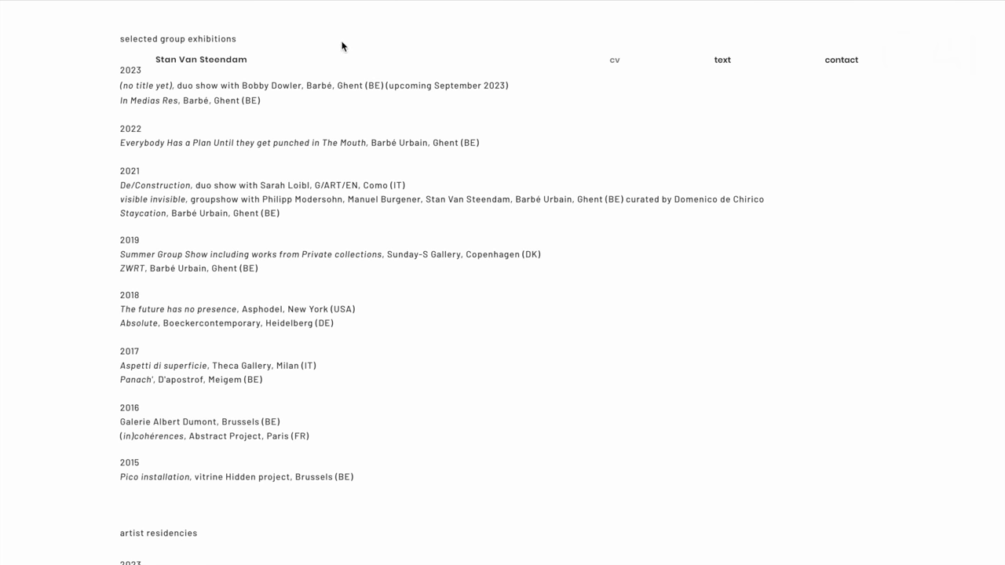
# - View one artist's contact page, then scroll another painter's TEXTS list of publications
pyautogui.click(841, 64)
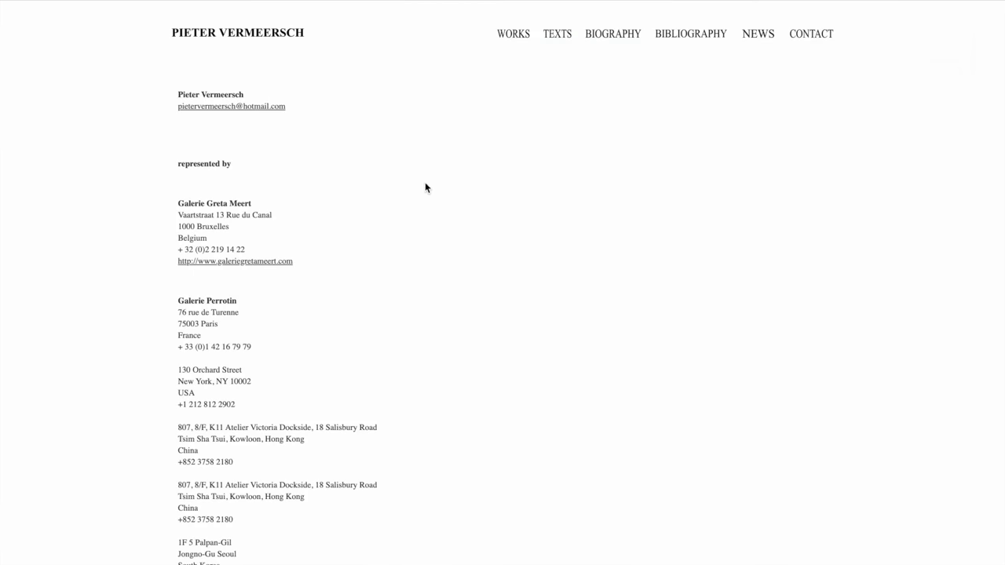
pyautogui.click(555, 39)
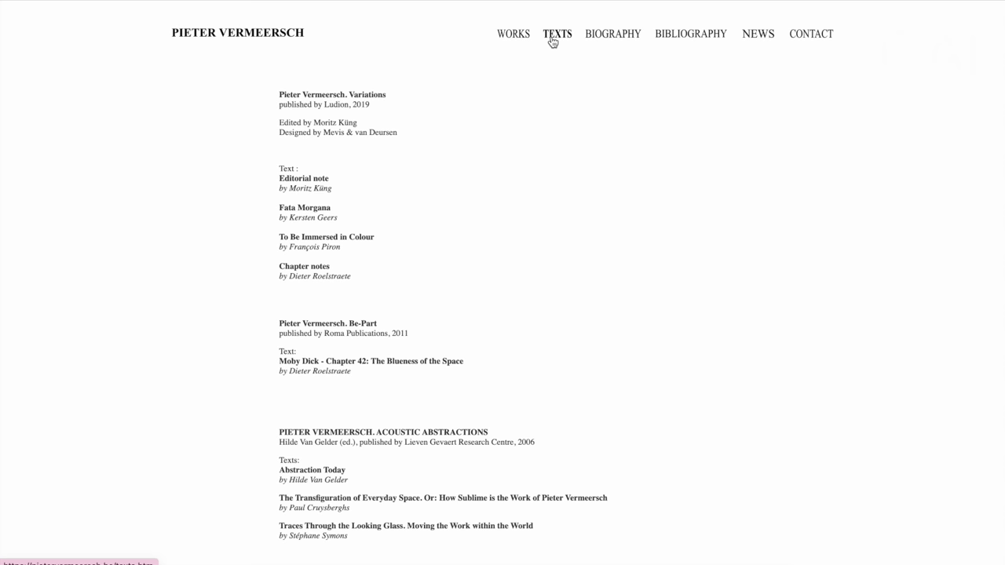
pyautogui.scroll(-7, 496, 267)
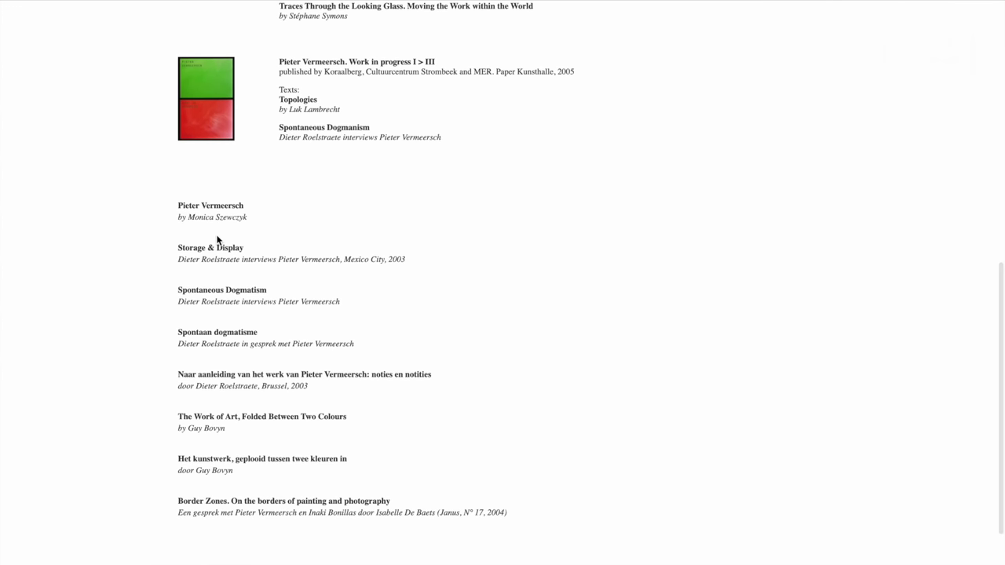
# - Open the Storage & Display interview PDF and skim through its three pages
pyautogui.click(216, 248)
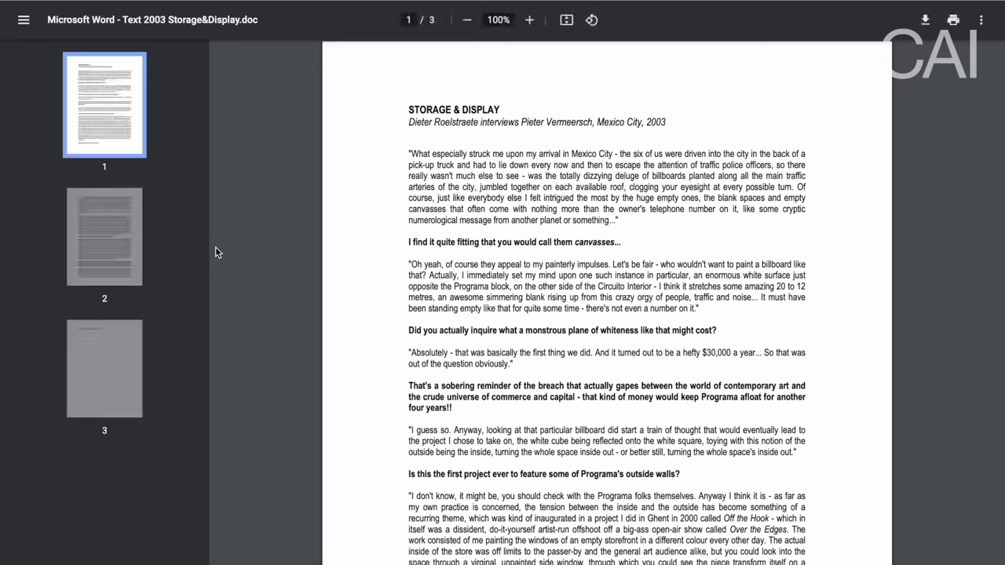
pyautogui.scroll(-20, 501, 251)
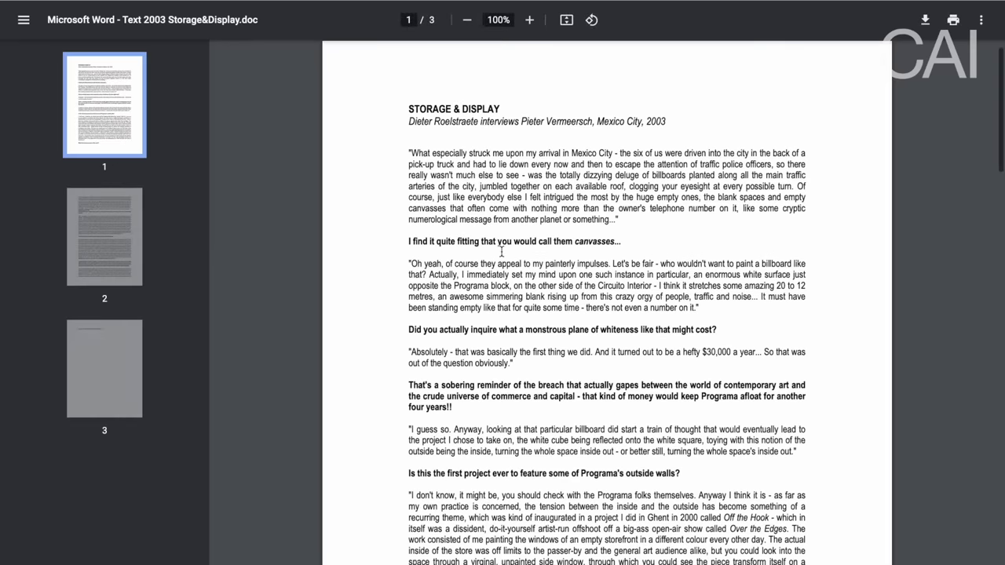
pyautogui.scroll(20, 501, 251)
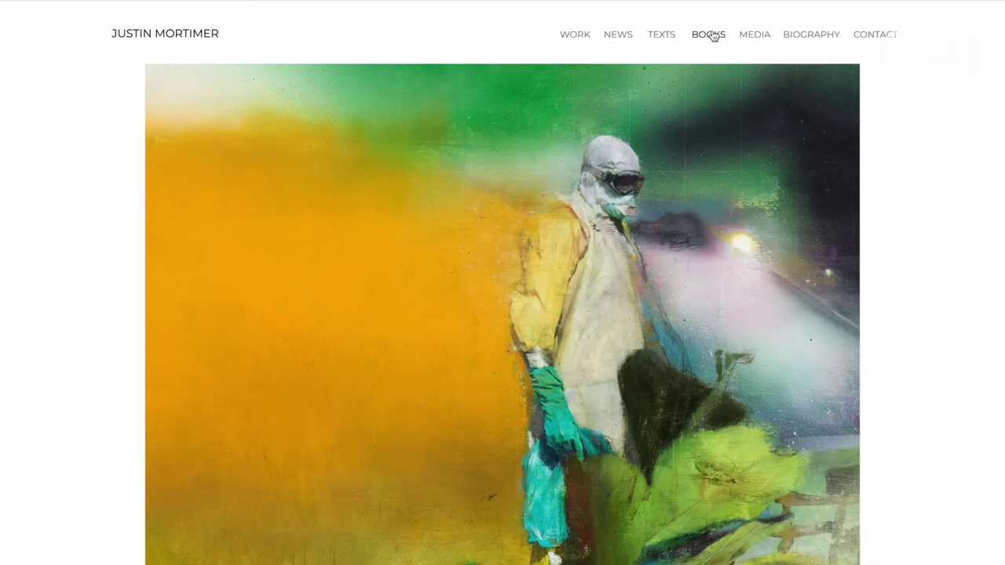
# - Browse the painter's BOOKS and NEWS pages, then view the next studio's EXHIBITIONS & EVENTS page
pyautogui.click(708, 36)
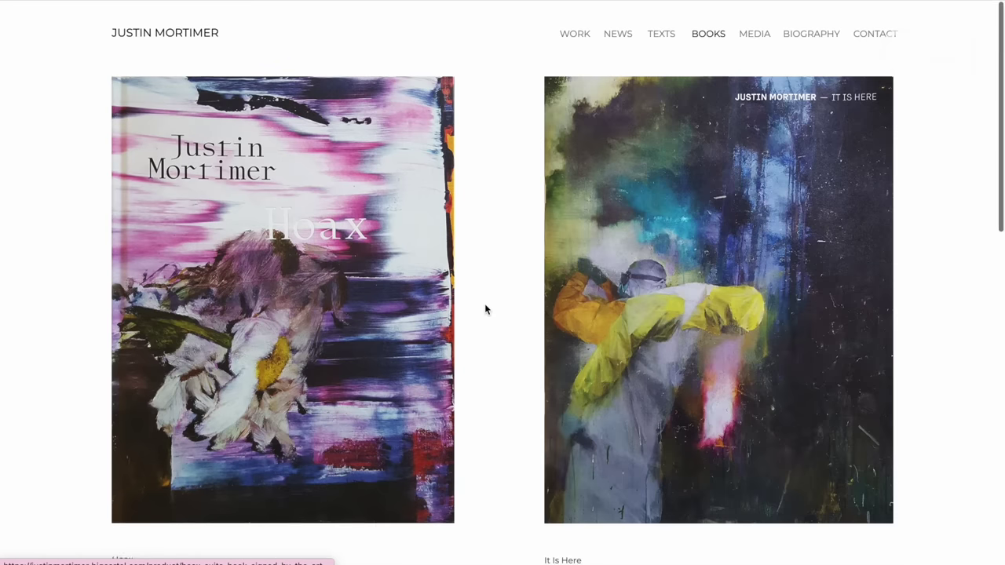
pyautogui.scroll(-7, 484, 307)
pyautogui.scroll(7, 484, 306)
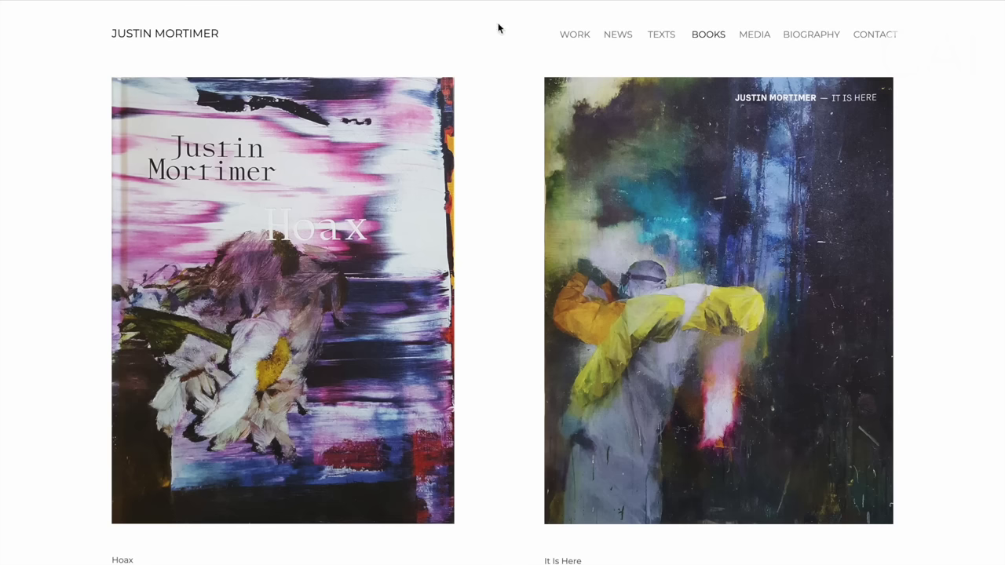
pyautogui.click(620, 38)
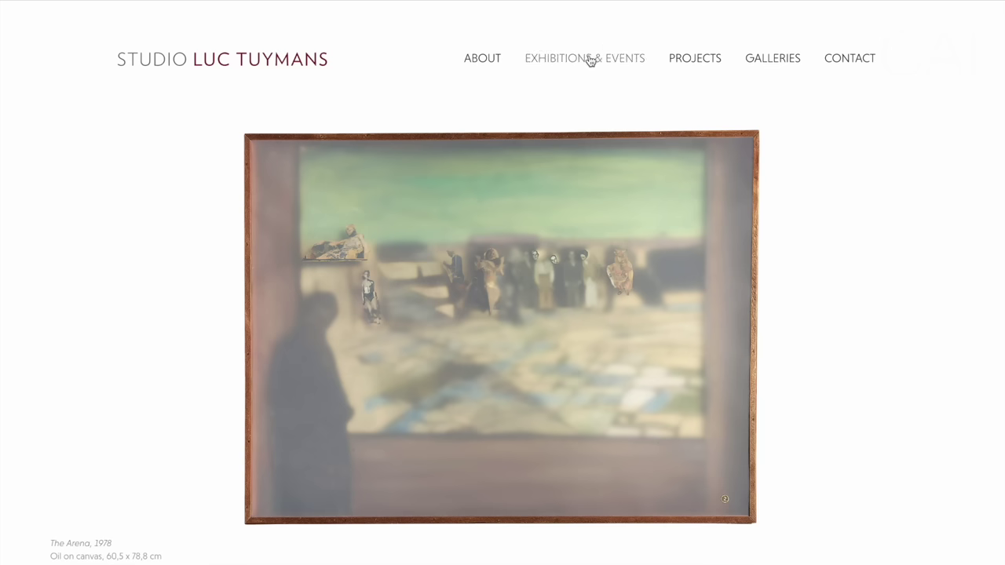
pyautogui.click(590, 61)
pyautogui.scroll(-20, 542, 383)
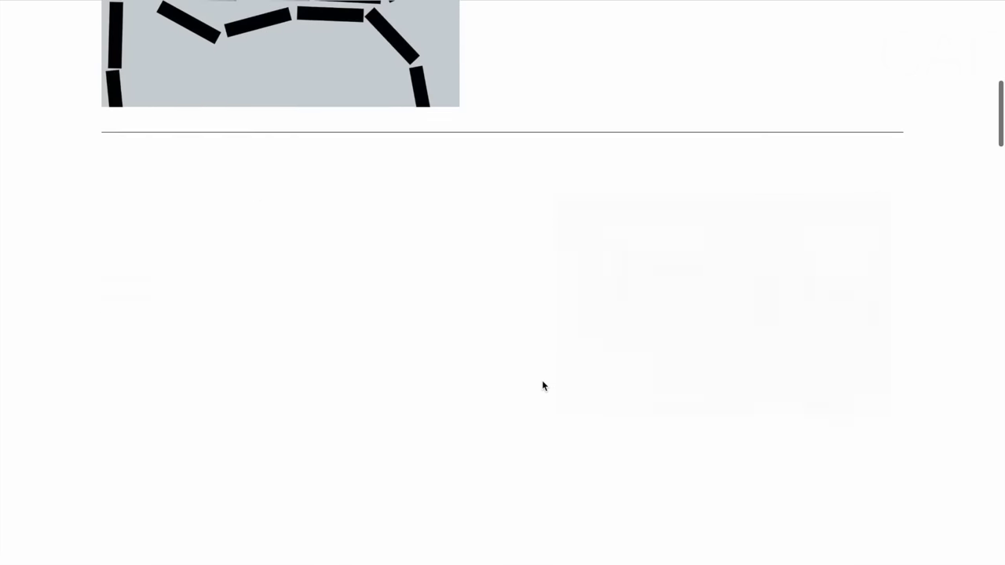
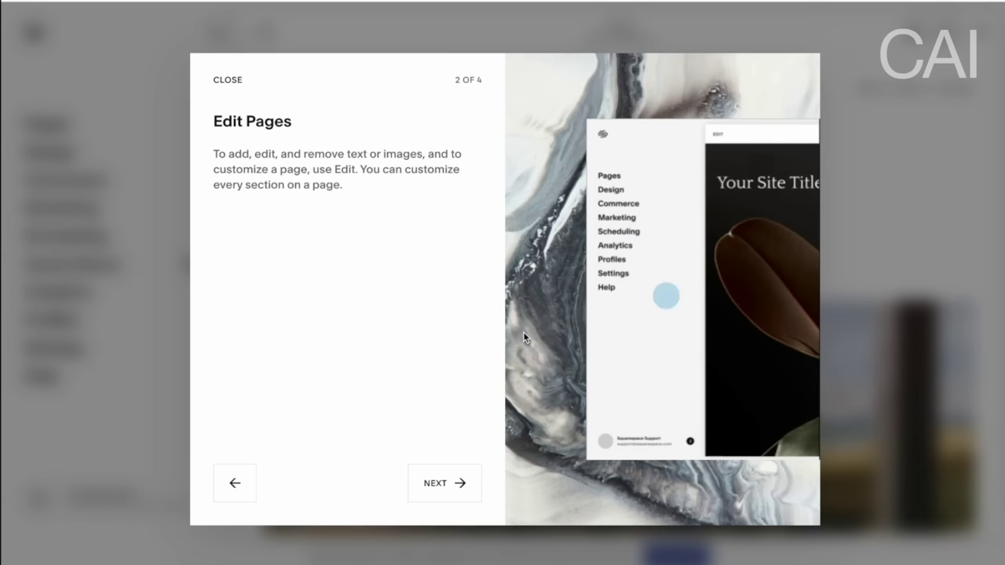
# - Finish the welcome tour and dismiss the setup Assistant panel
pyautogui.click(437, 484)
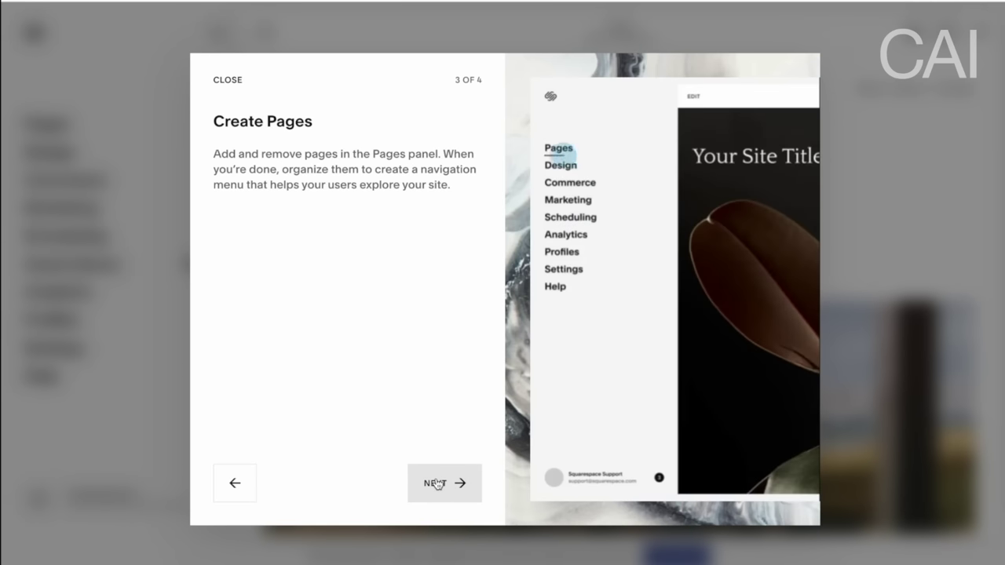
pyautogui.click(437, 484)
pyautogui.click(438, 483)
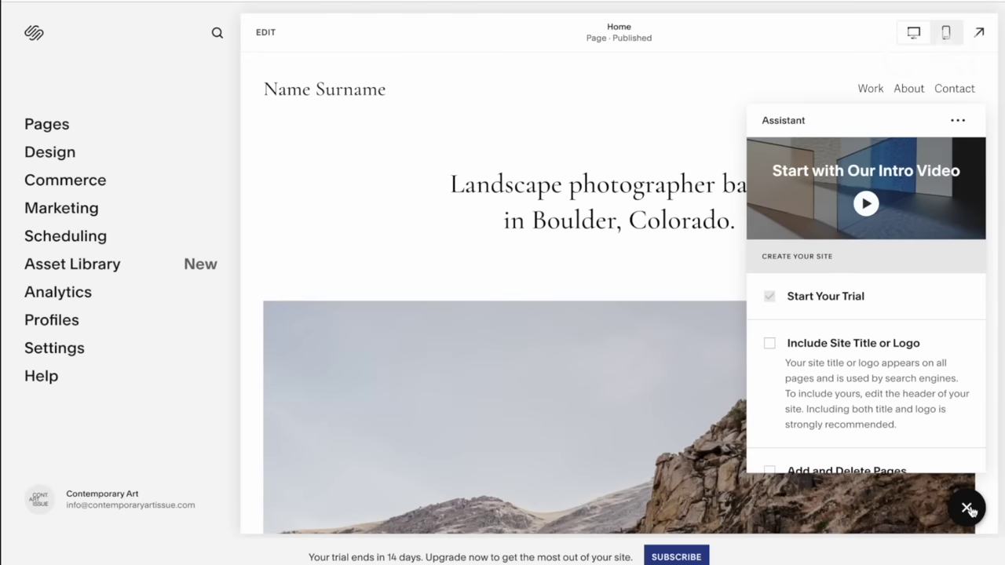
pyautogui.click(968, 508)
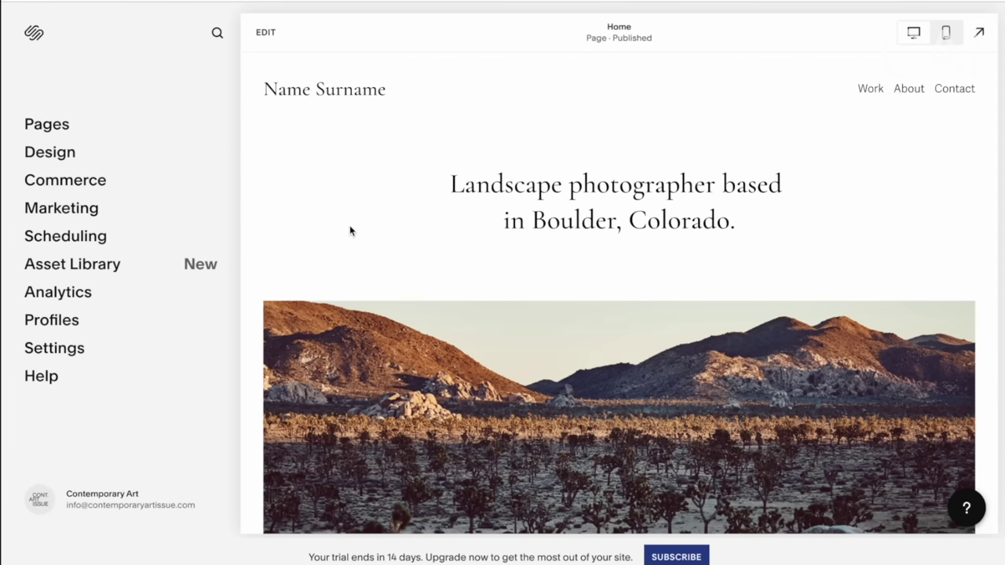
# - In the Pages panel, check Work's settings and move Work back into Main Navigation
pyautogui.click(53, 125)
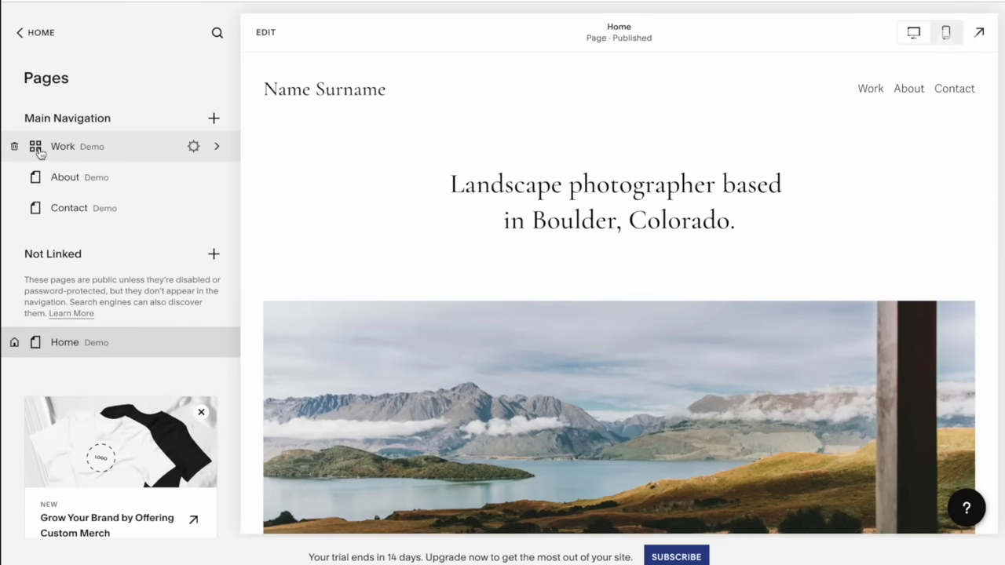
pyautogui.click(192, 149)
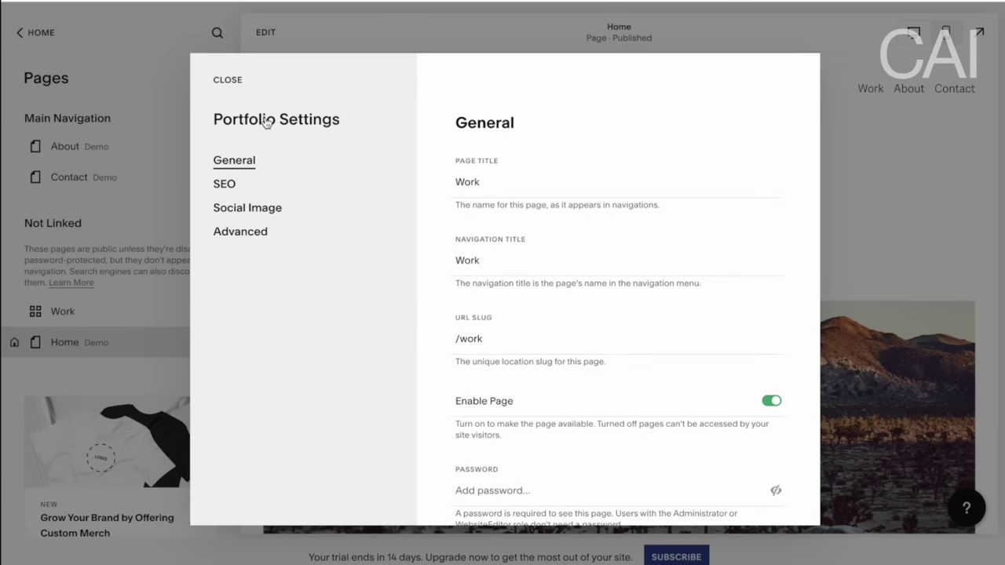
pyautogui.click(228, 80)
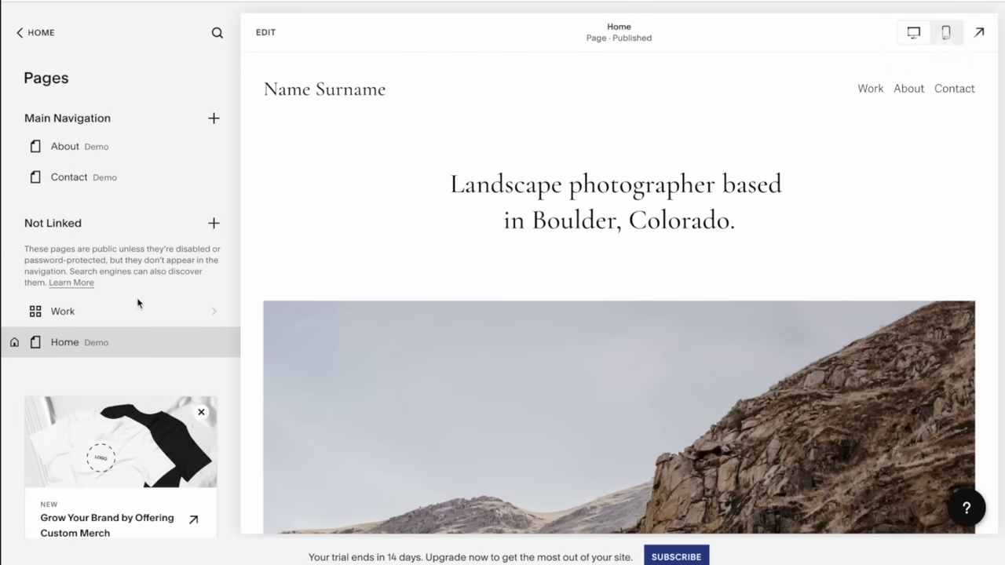
pyautogui.moveTo(99, 310); pyautogui.dragTo(112, 149)
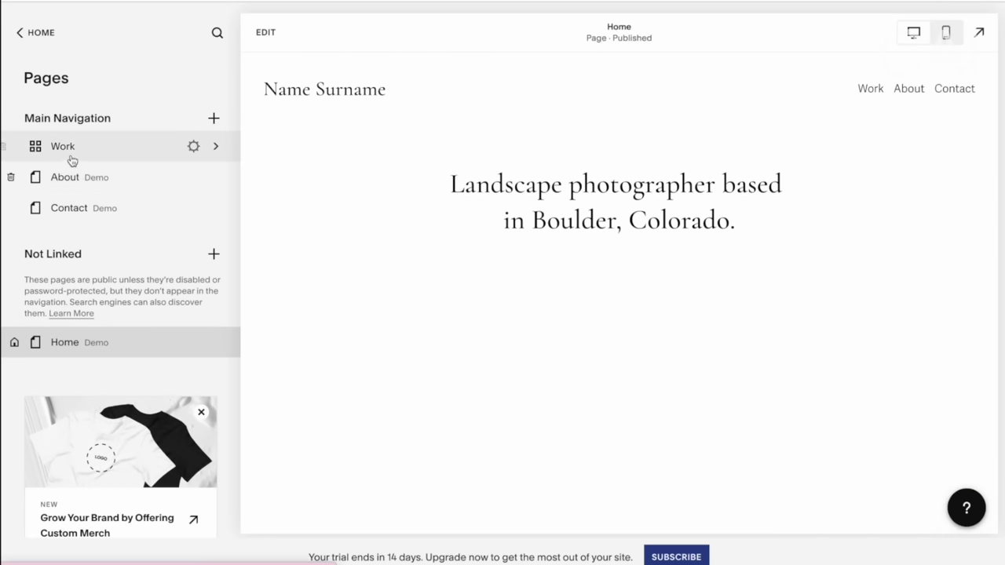
# - Preview the Work portfolio's Santa Fe and California projects, then return to the page list
pyautogui.click(68, 153)
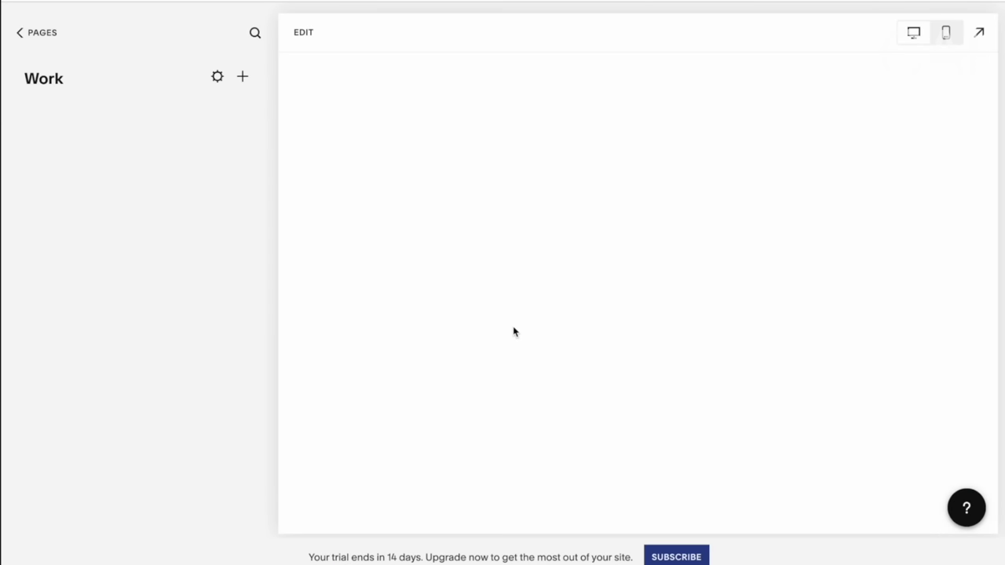
pyautogui.scroll(-10, 758, 262)
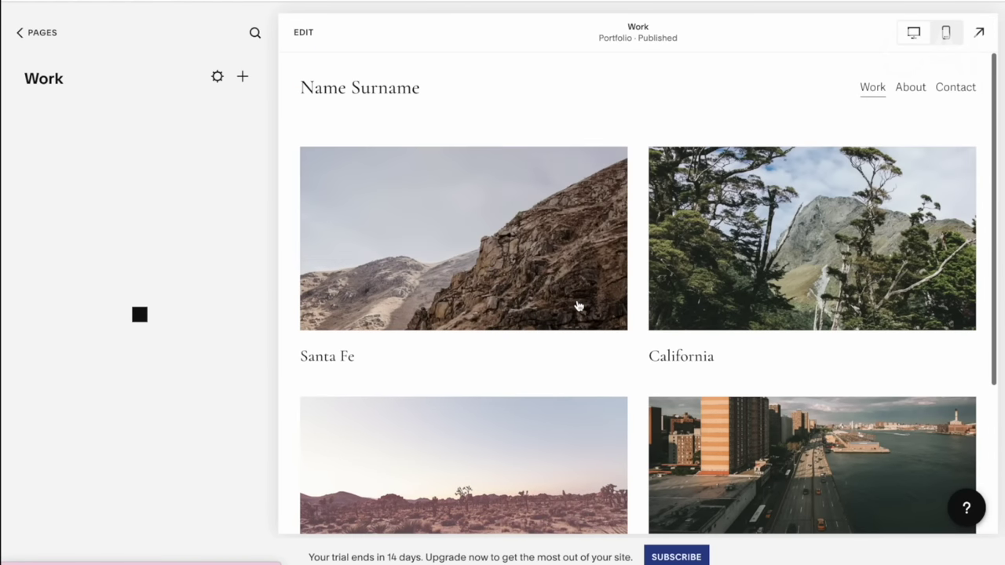
pyautogui.click(43, 35)
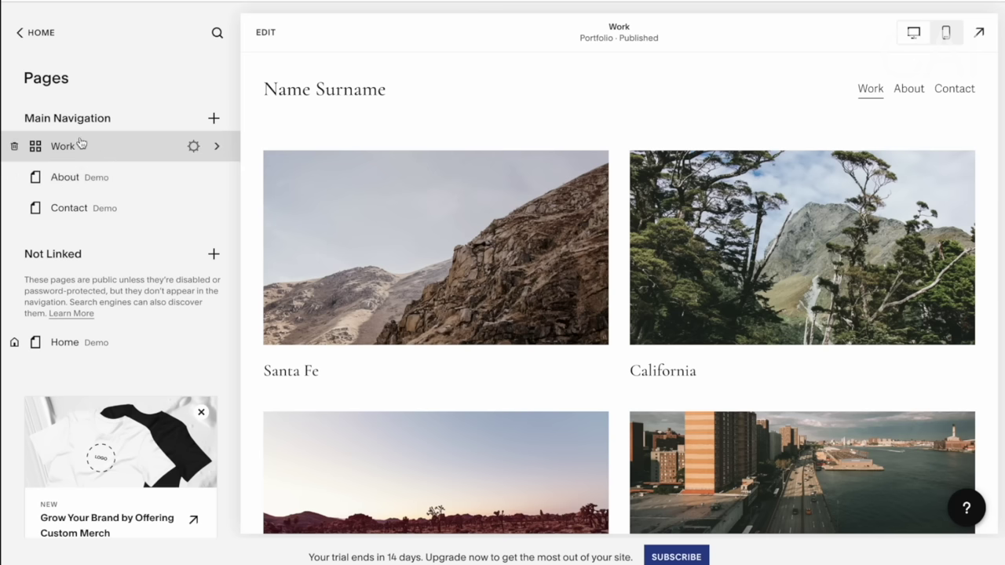
# - Delete the Work portfolio and add a blank 'Selected works' page to Main Navigation
pyautogui.click(12, 148)
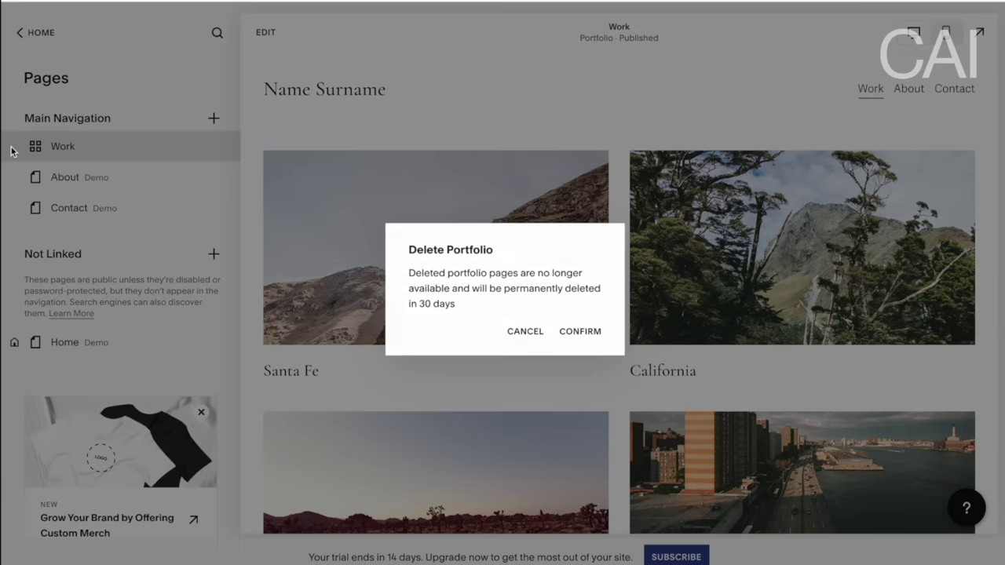
pyautogui.click(579, 336)
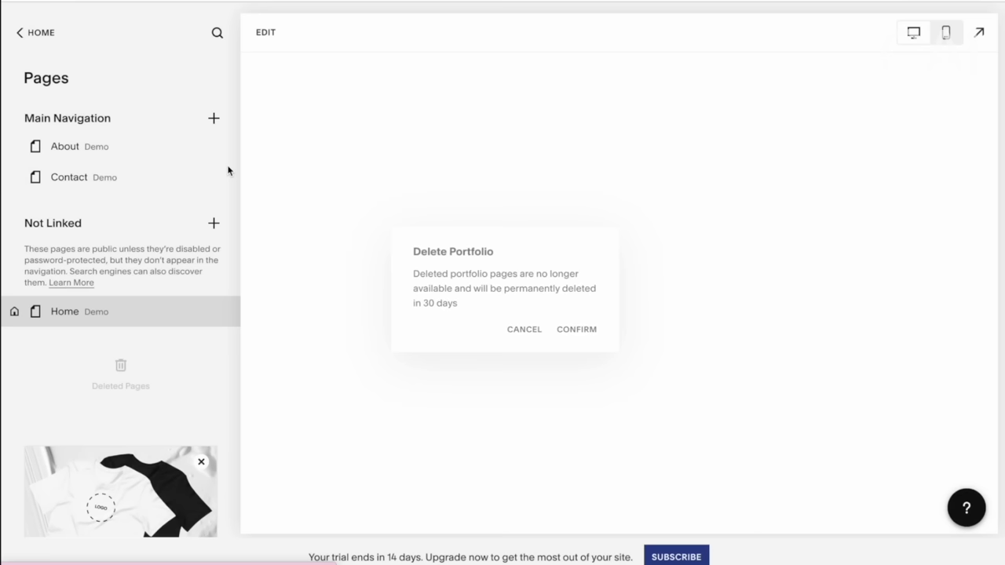
pyautogui.click(213, 120)
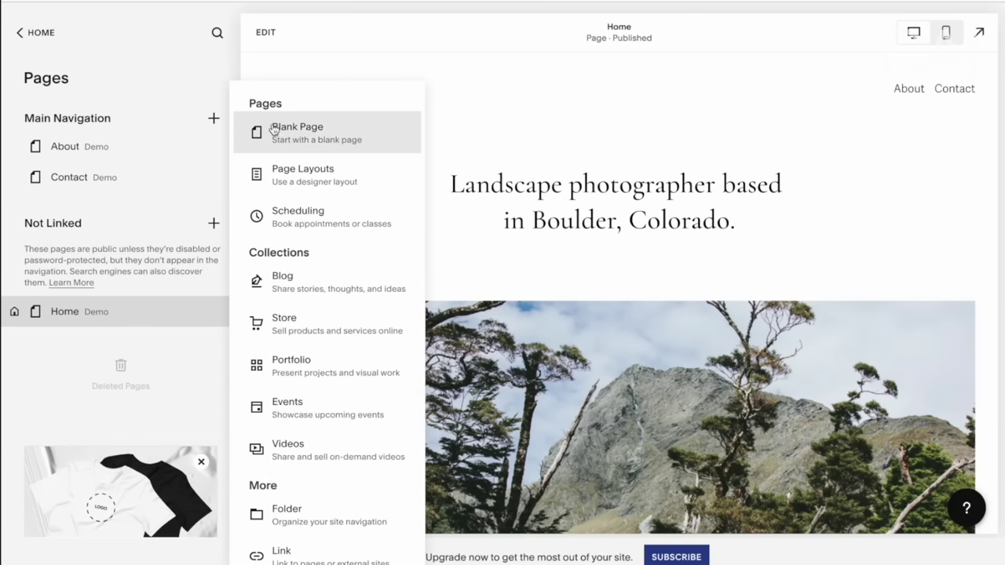
pyautogui.click(316, 135)
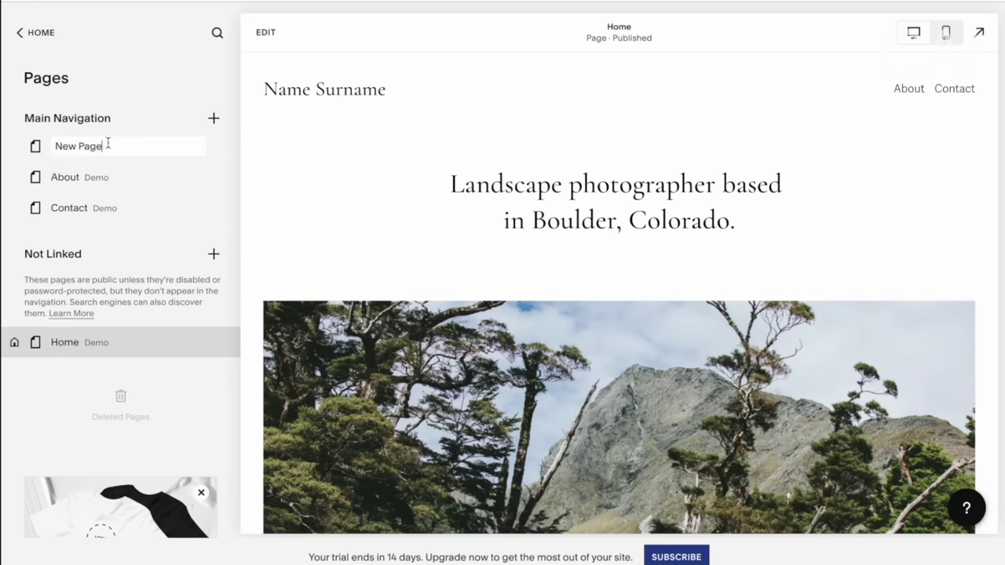
pyautogui.write('Selected works')
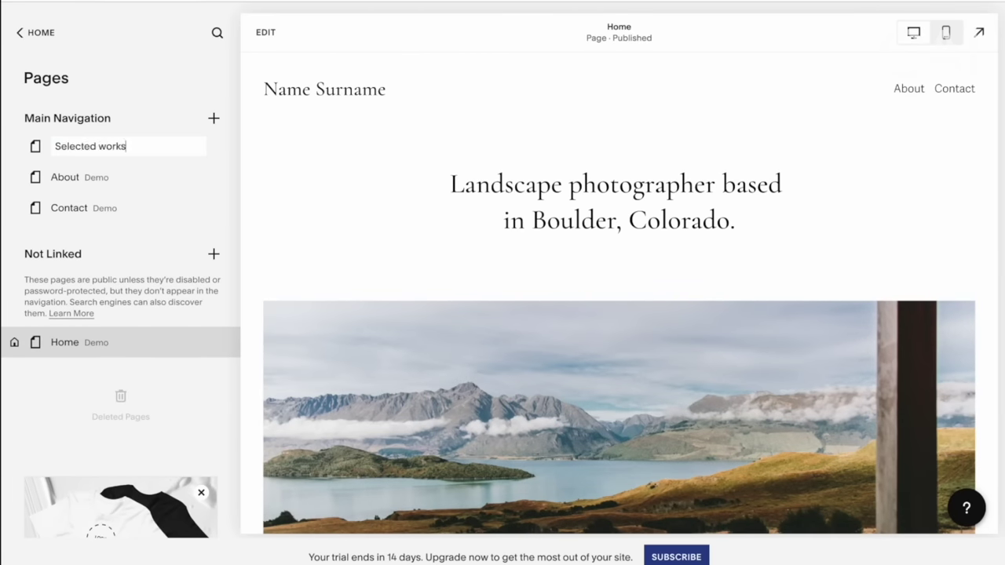
pyautogui.press('Return')
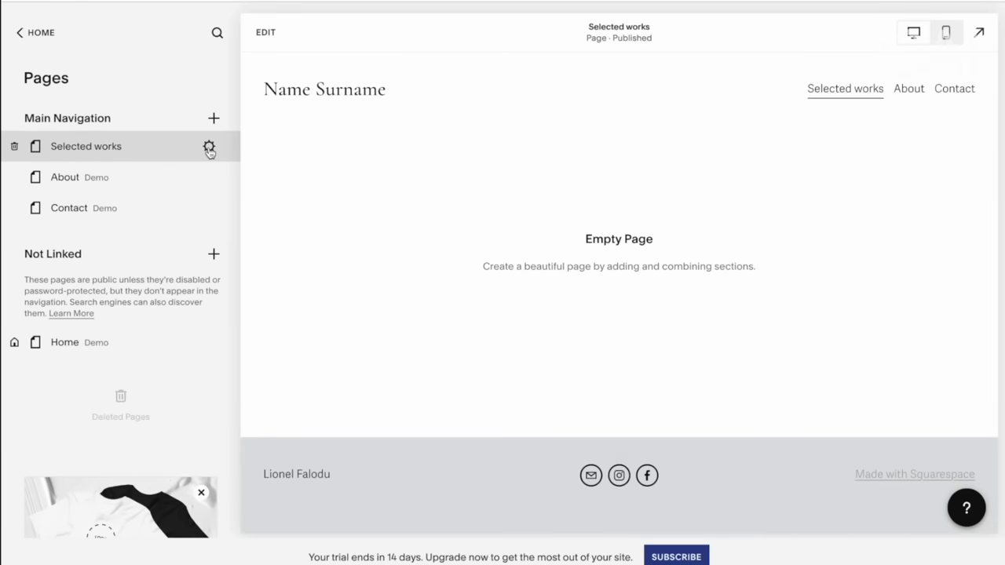
pyautogui.click(208, 148)
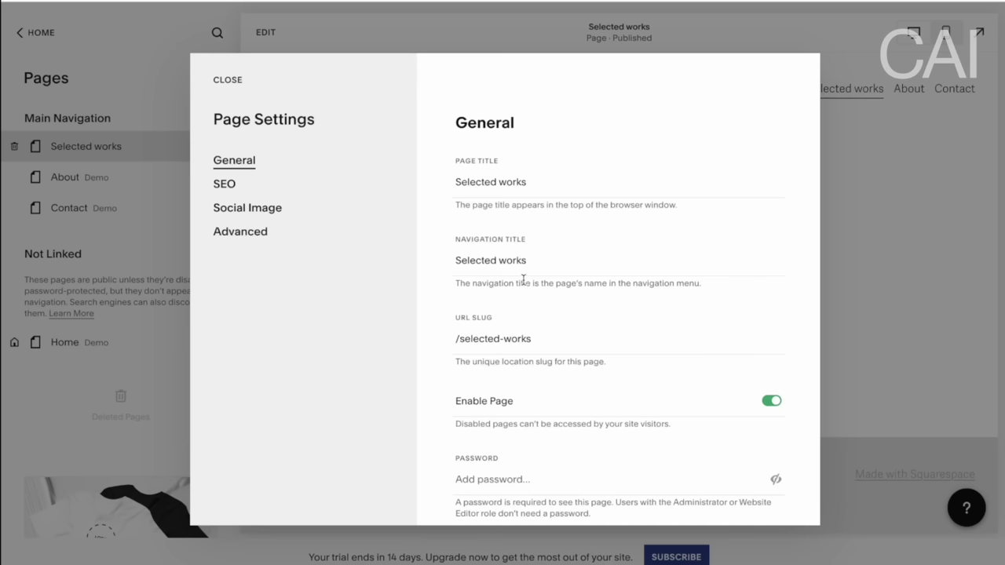
# - Look over the Selected works General settings, then switch to its SEO section
pyautogui.scroll(-1, 568, 278)
pyautogui.scroll(1, 569, 278)
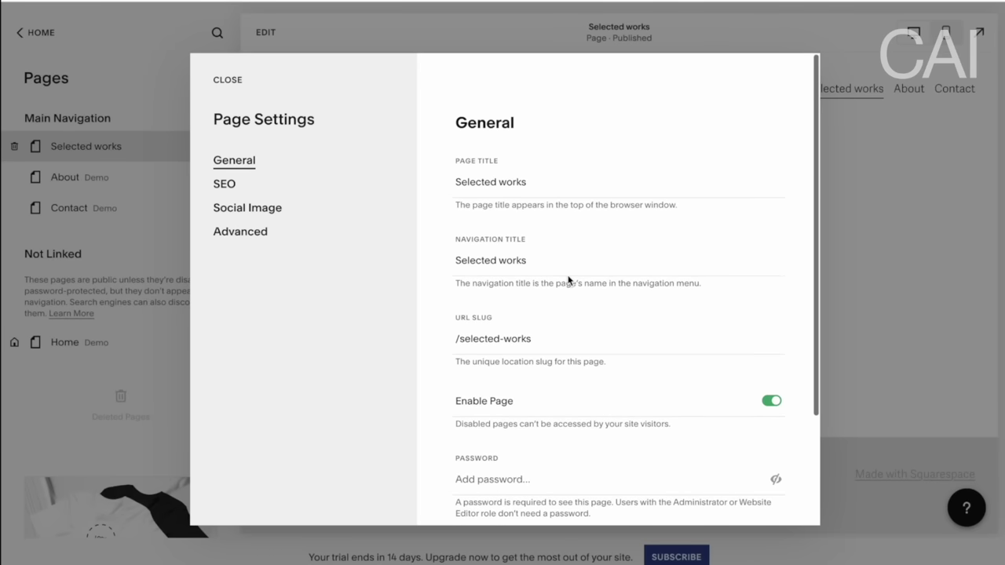
pyautogui.scroll(-1, 569, 278)
pyautogui.scroll(1, 568, 278)
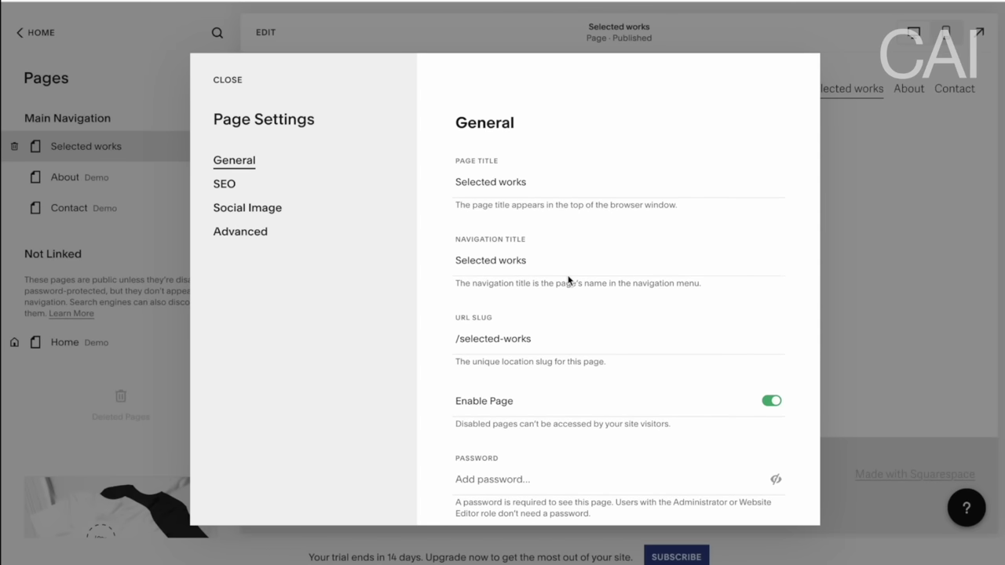
pyautogui.scroll(-1, 568, 279)
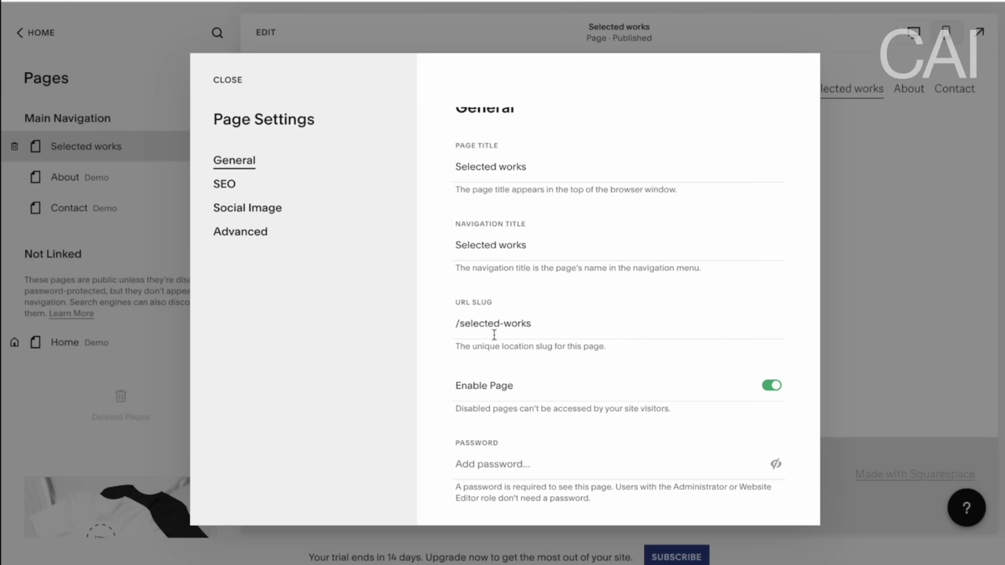
pyautogui.click(227, 187)
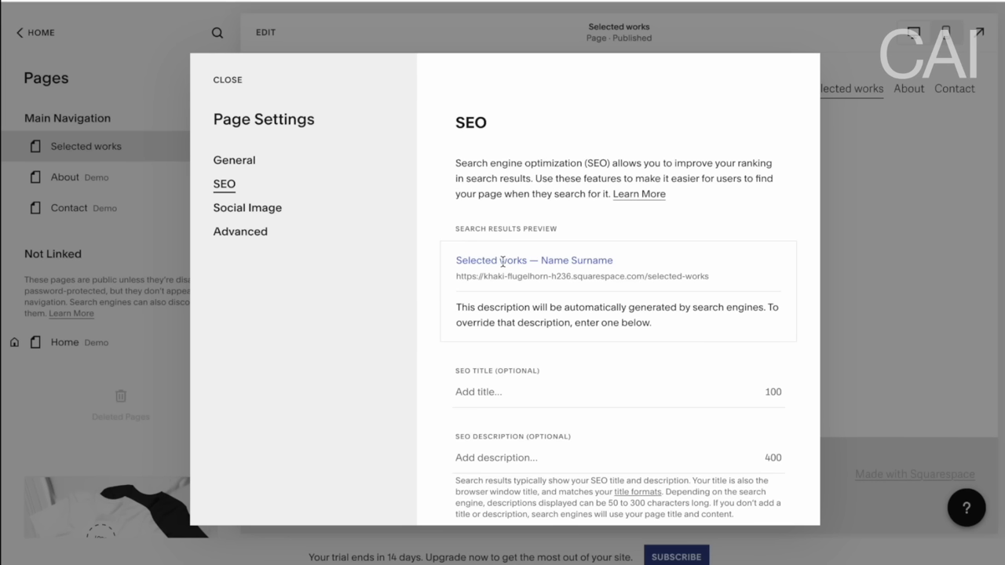
# - Give Selected works the SEO title 'Selected works' and a description naming the site owner
pyautogui.click(497, 391)
pyautogui.write('S')
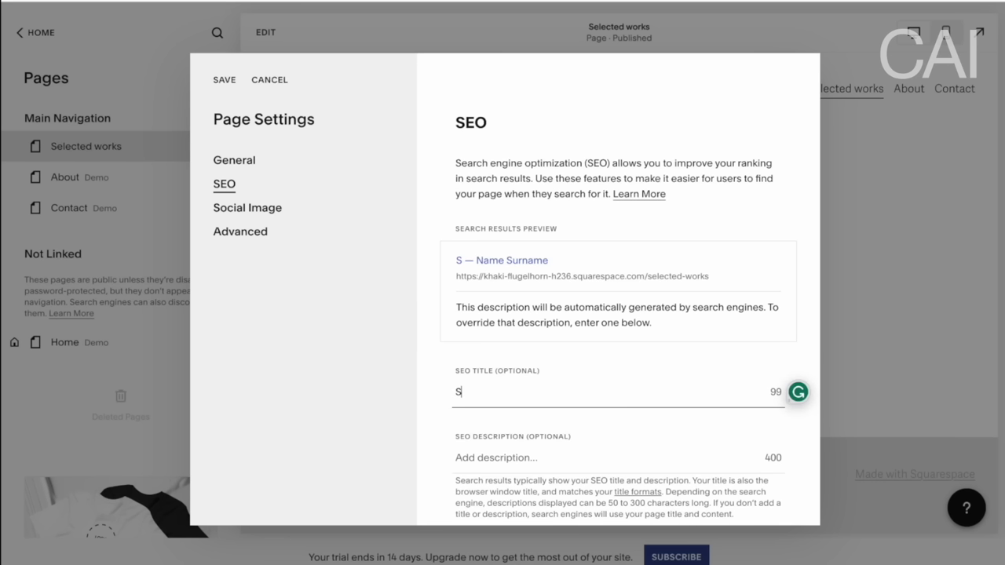
pyautogui.write('elected works')
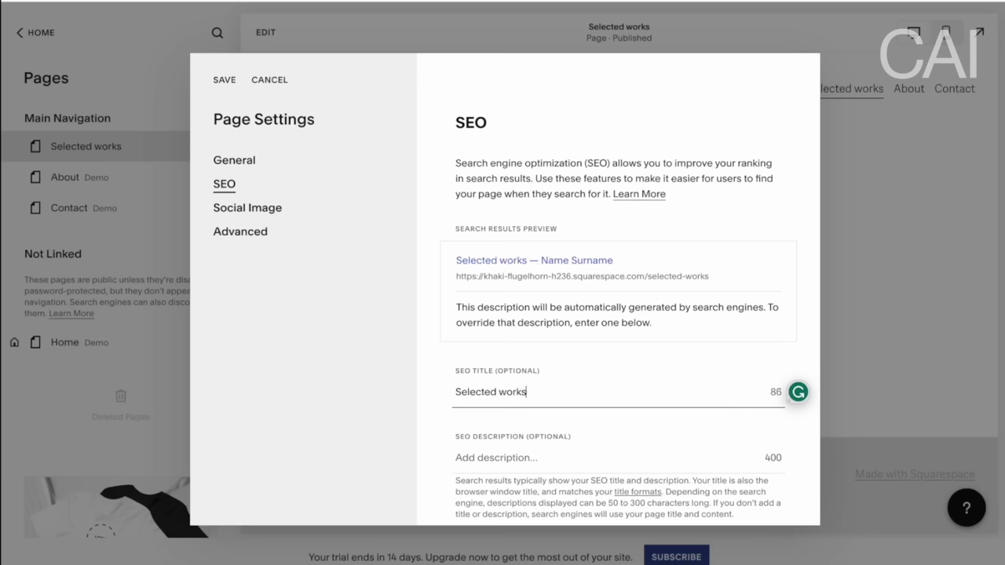
pyautogui.click(506, 462)
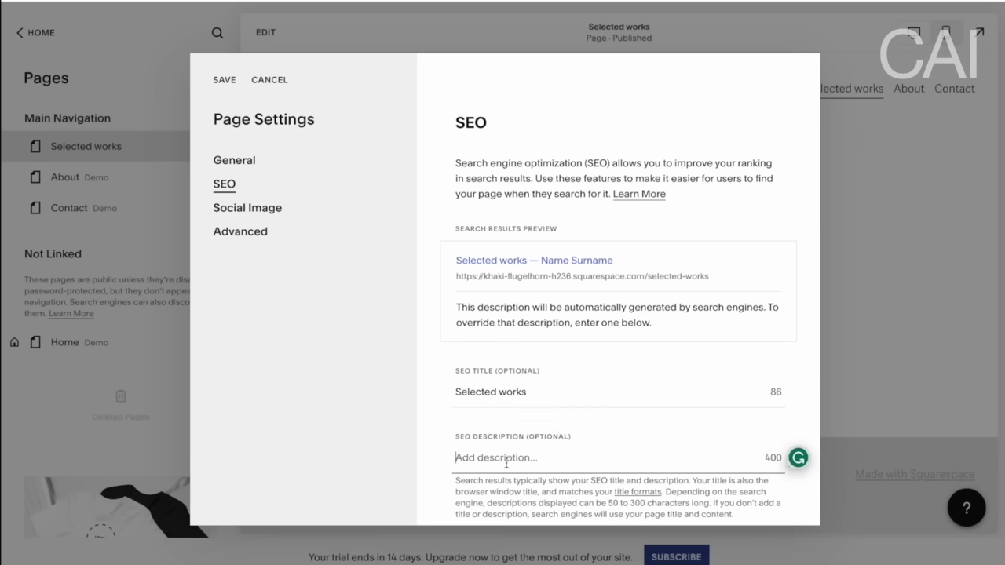
pyautogui.write('A')
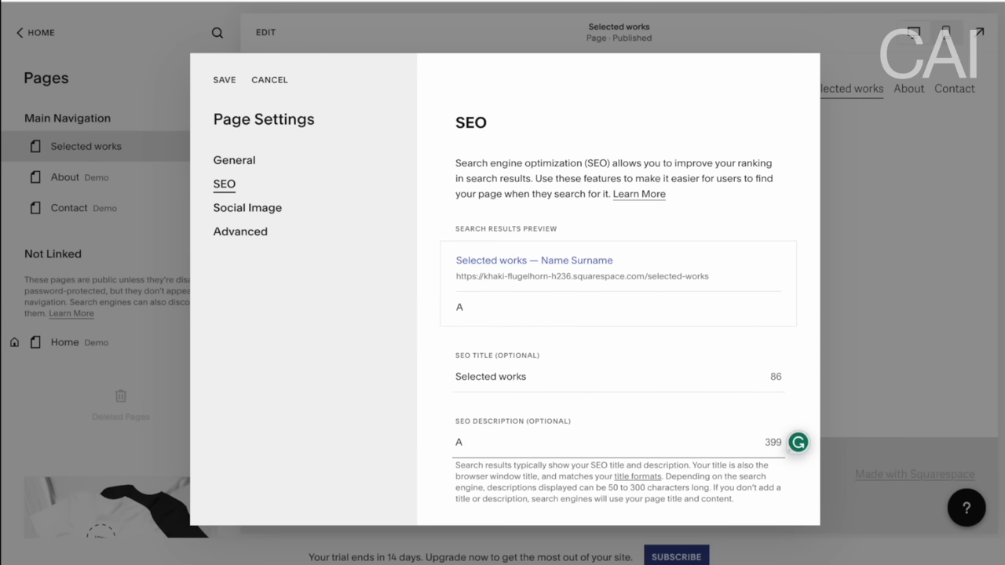
pyautogui.write(' selection of works by ')
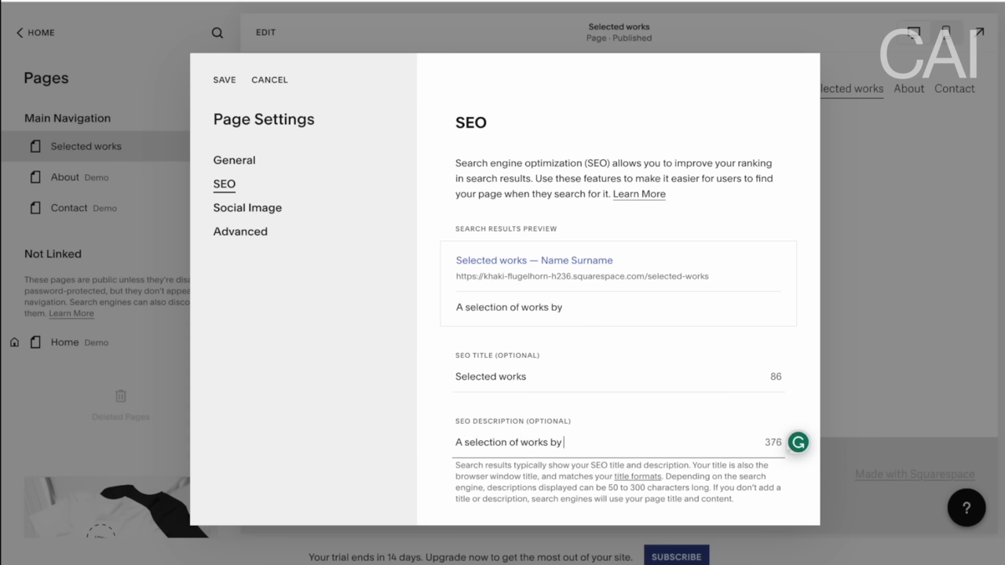
pyautogui.write('Name Surname.')
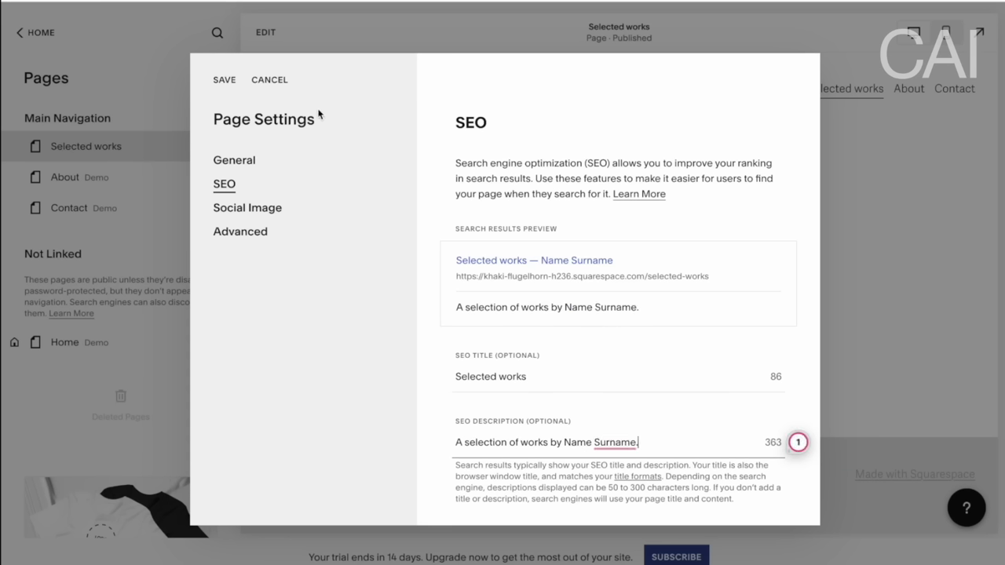
pyautogui.click(256, 219)
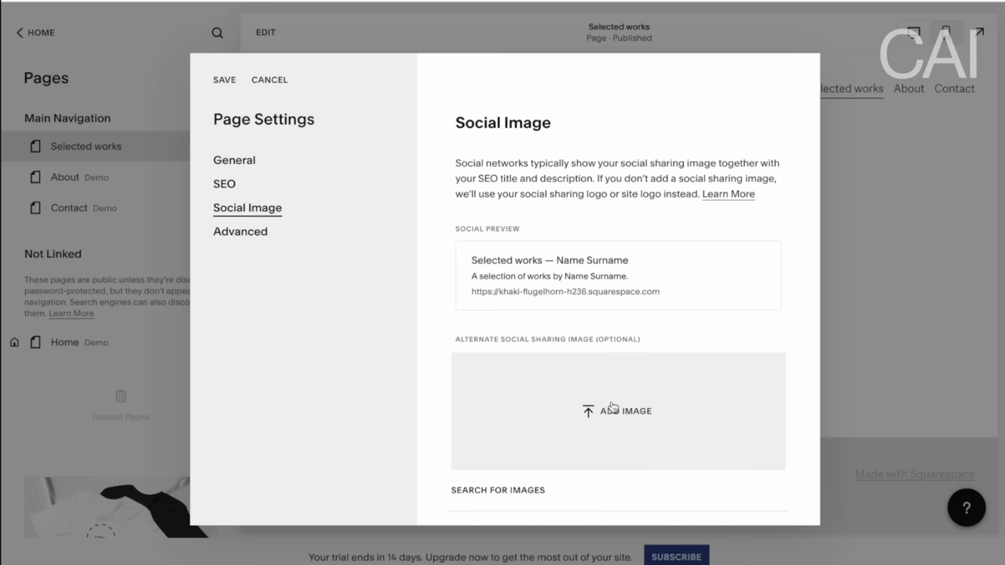
# - Review the Advanced and General settings, then save the Selected works page settings
pyautogui.scroll(-1, 604, 406)
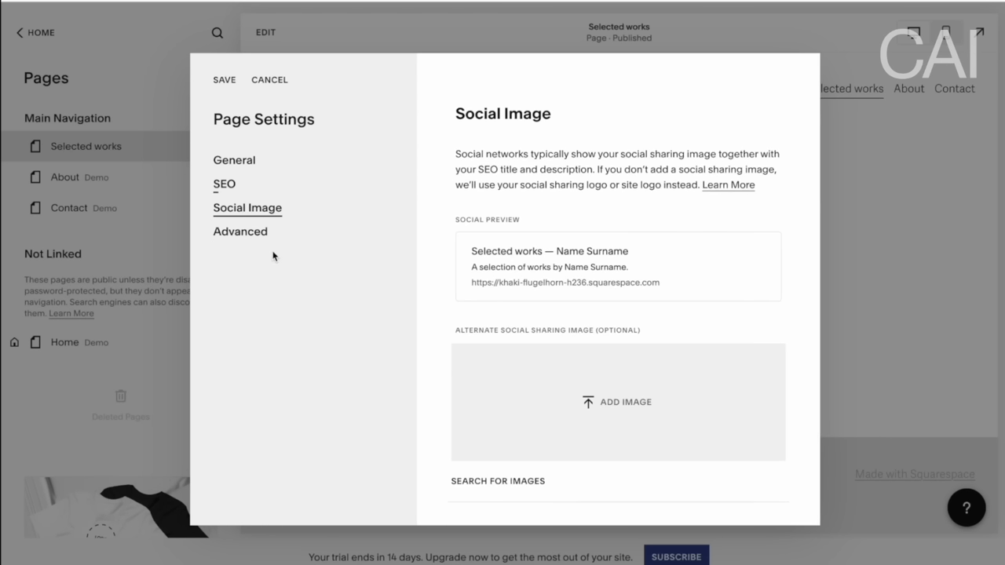
pyautogui.click(239, 234)
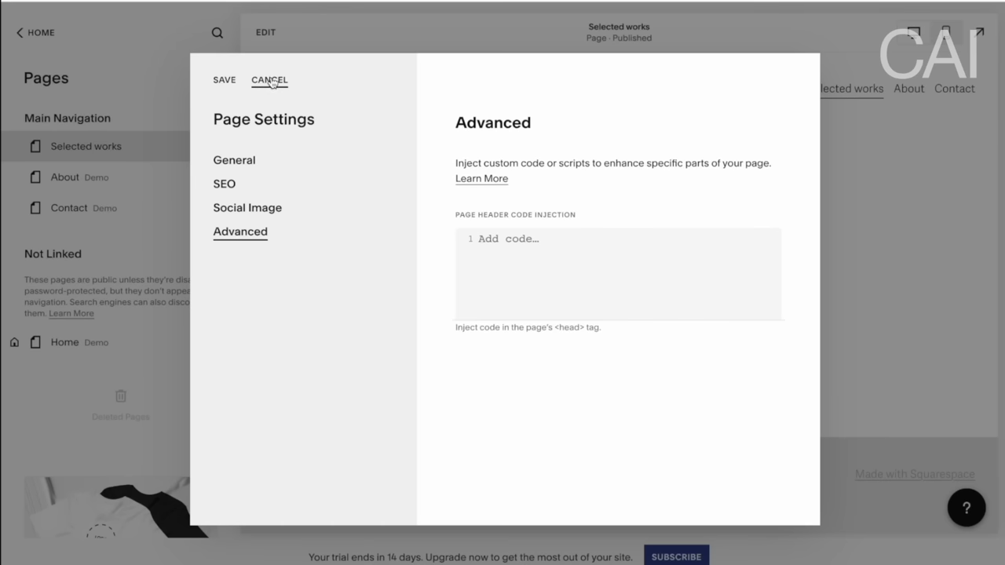
pyautogui.click(230, 162)
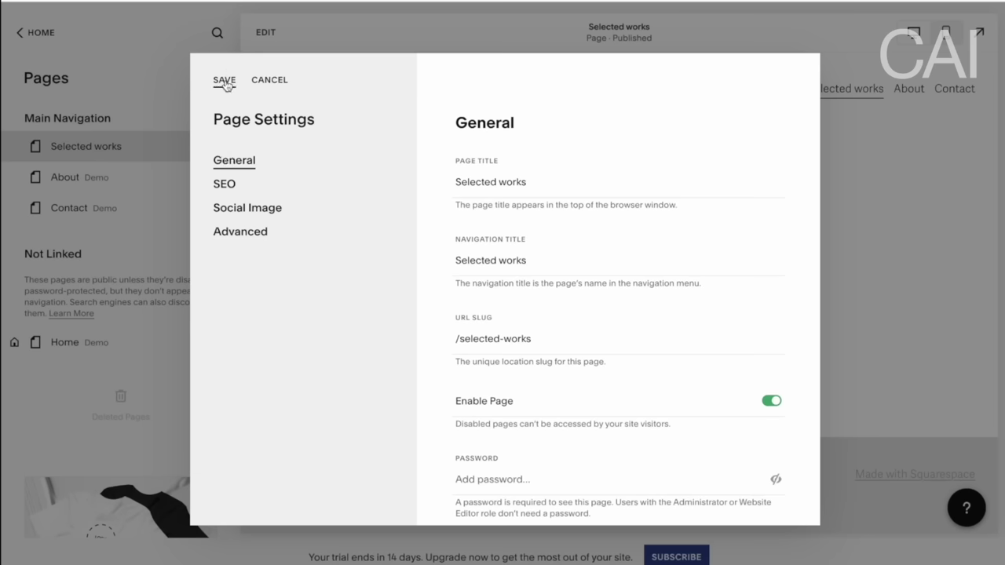
pyautogui.click(225, 82)
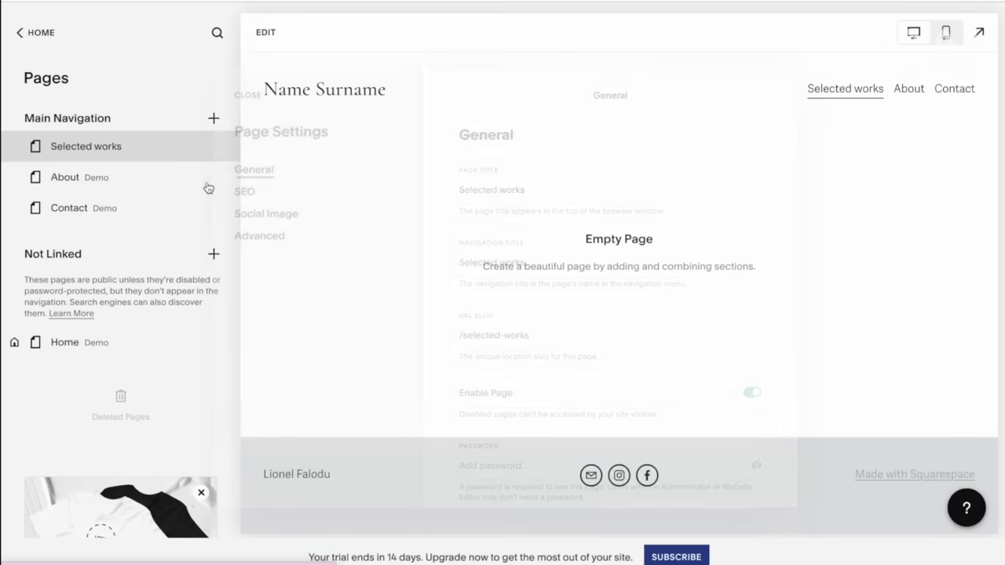
pyautogui.click(209, 180)
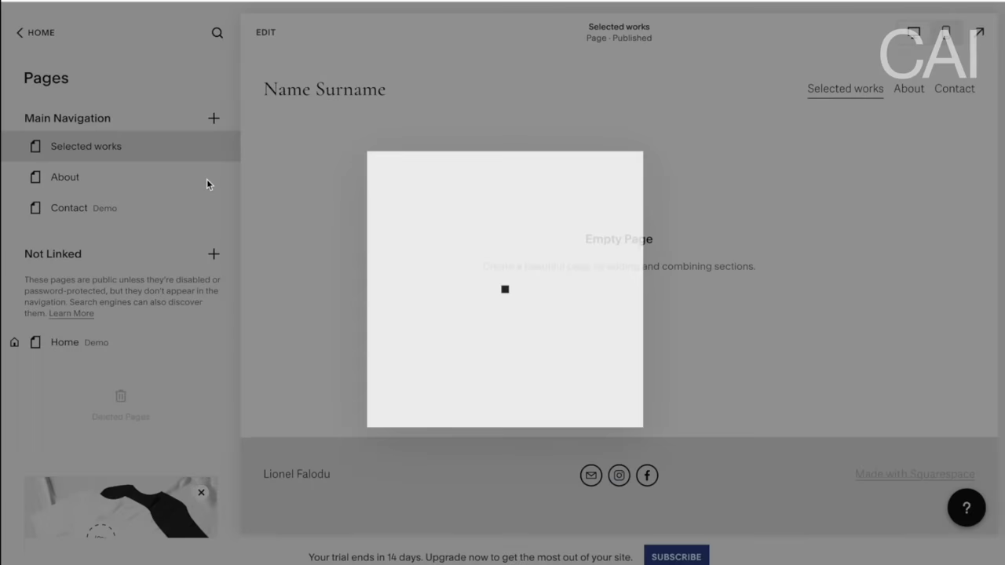
# - Set About's SEO title 'About' and an artist-resume description, save, and add About to Main Navigation
pyautogui.scroll(-3, 526, 375)
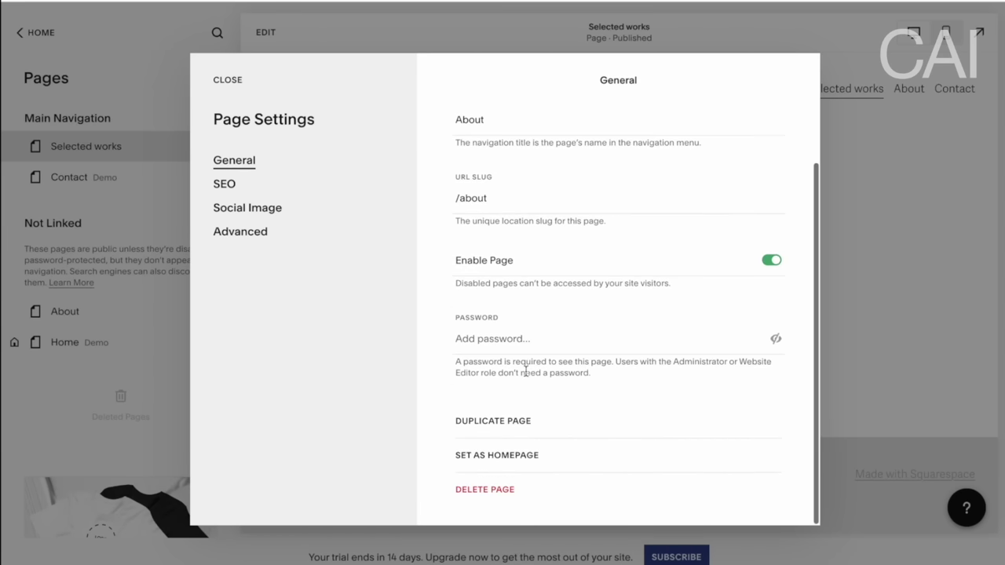
pyautogui.click(243, 187)
pyautogui.click(515, 385)
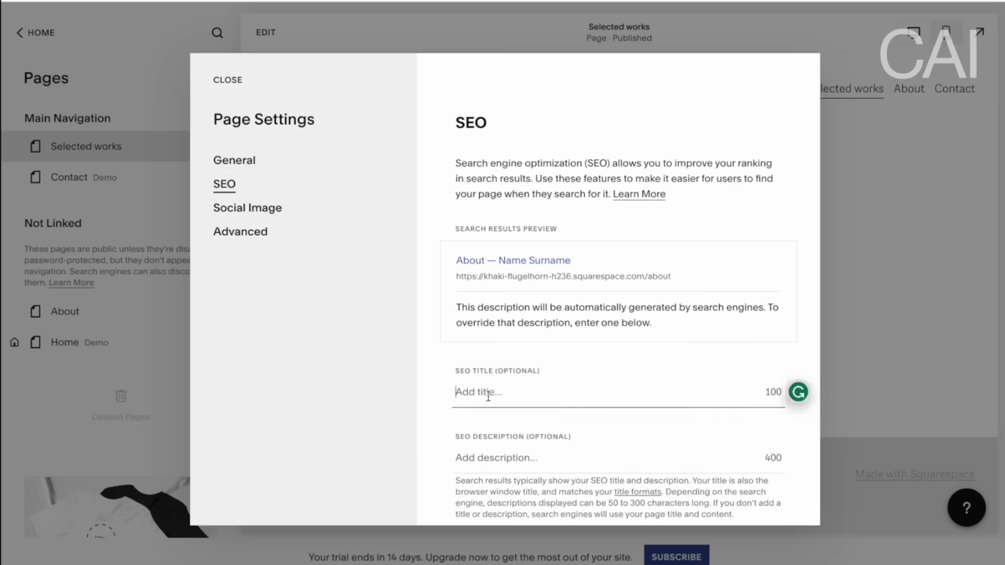
pyautogui.write('About')
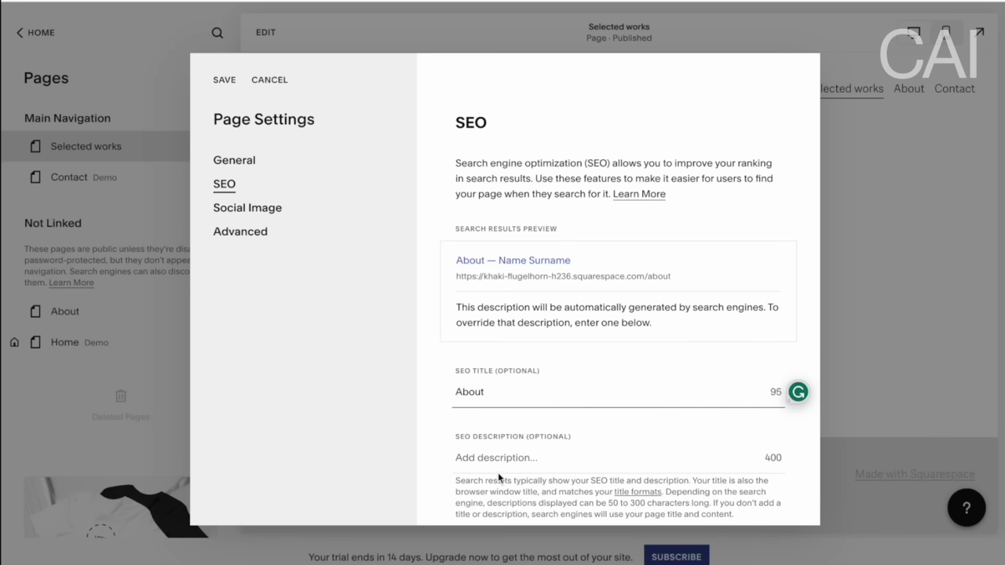
pyautogui.click(502, 457)
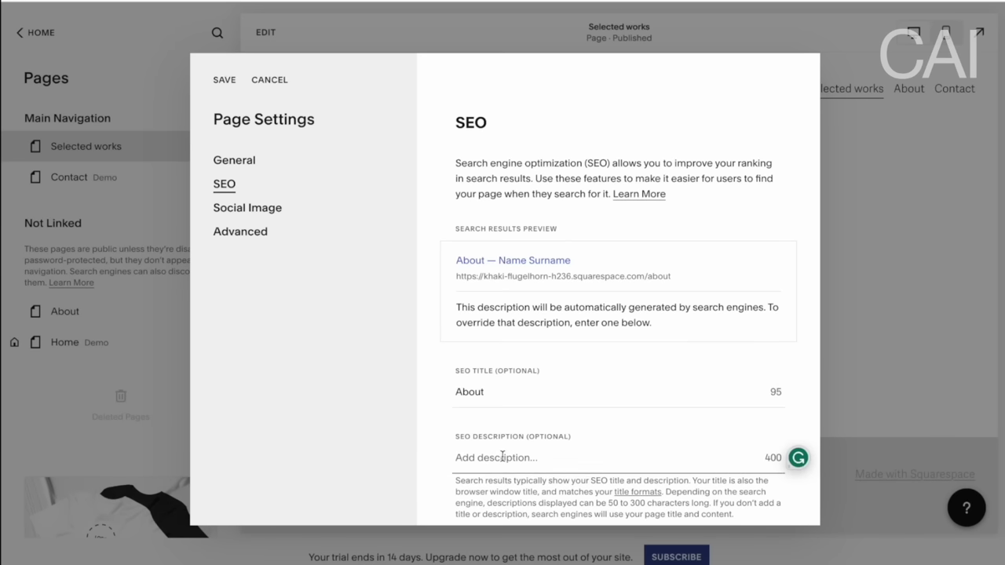
pyautogui.write('Arti')
pyautogui.press('BackSpace')
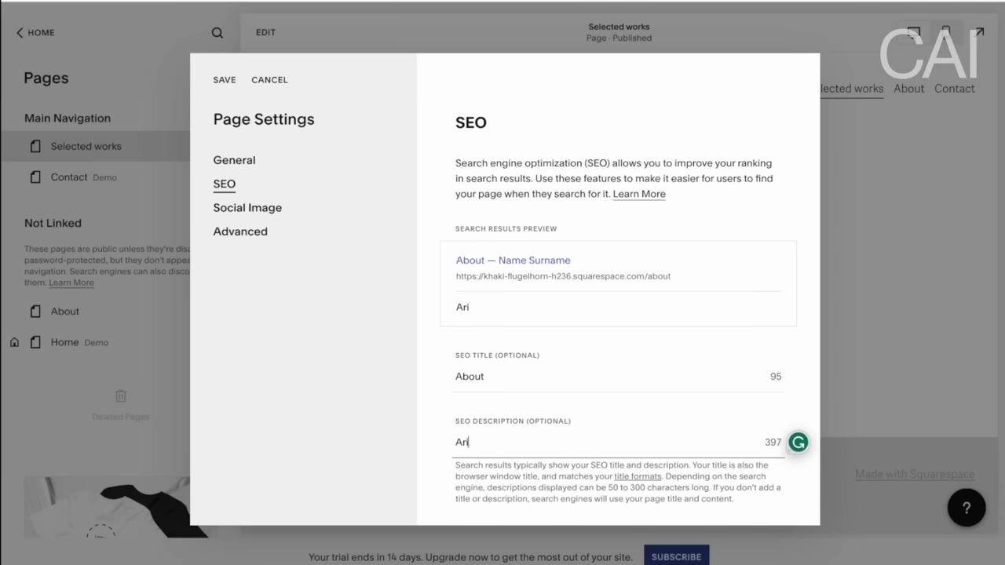
pyautogui.write('ist resume of ')
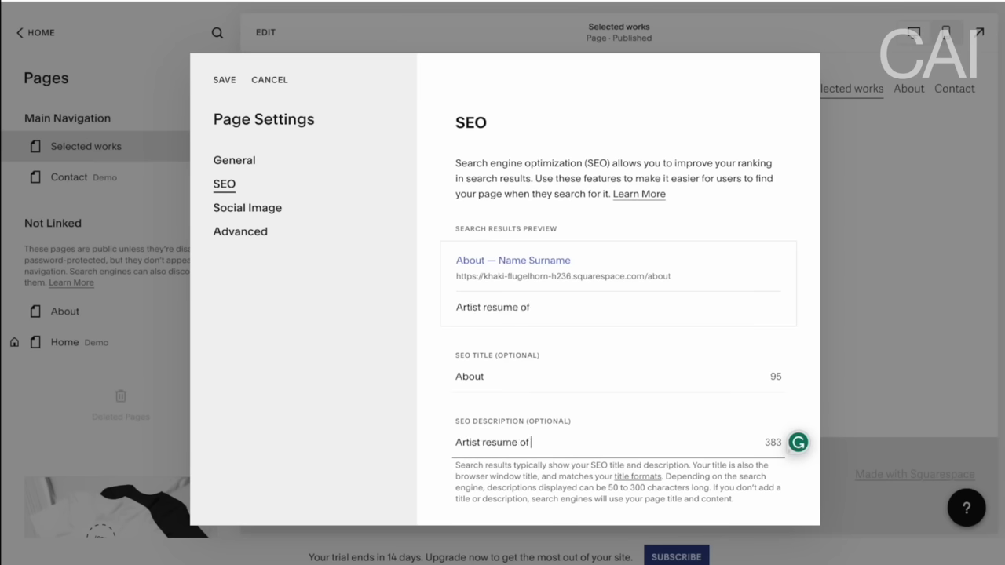
pyautogui.write('Name Surname')
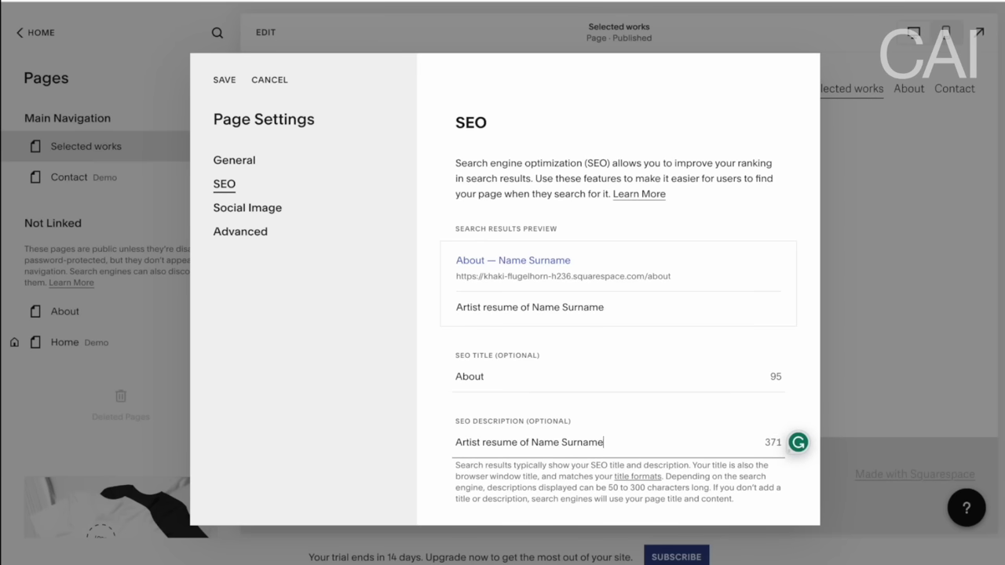
pyautogui.write('.')
pyautogui.click(226, 79)
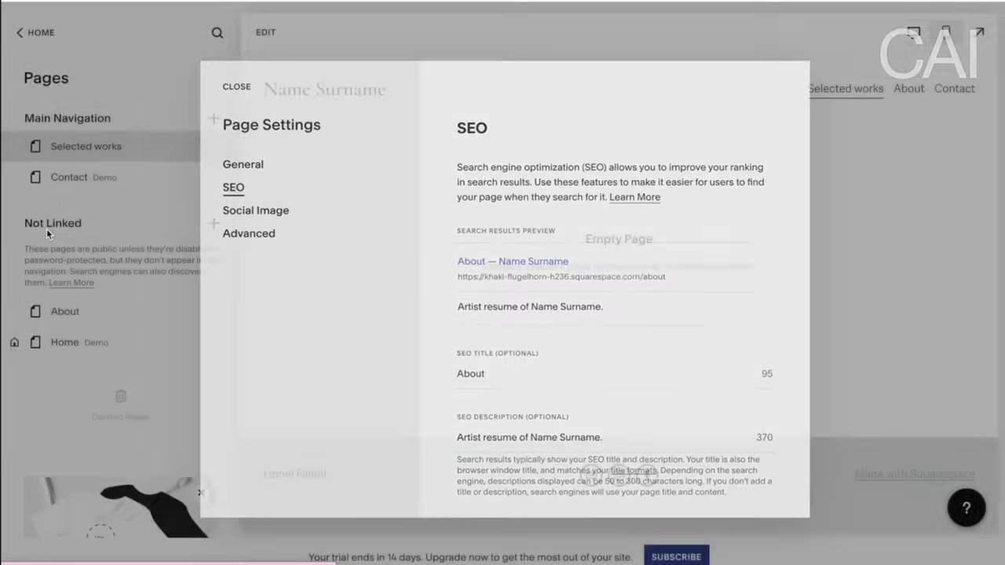
pyautogui.moveTo(110, 311); pyautogui.dragTo(105, 180)
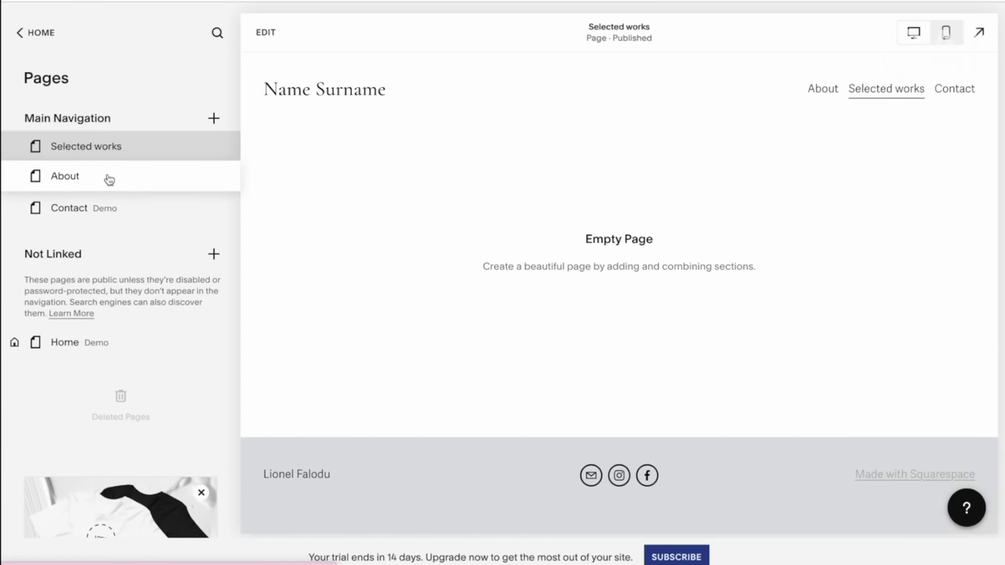
# - Give Contact the SEO title 'Contact' and a contact-the-artist description, then place it after About
pyautogui.click(210, 211)
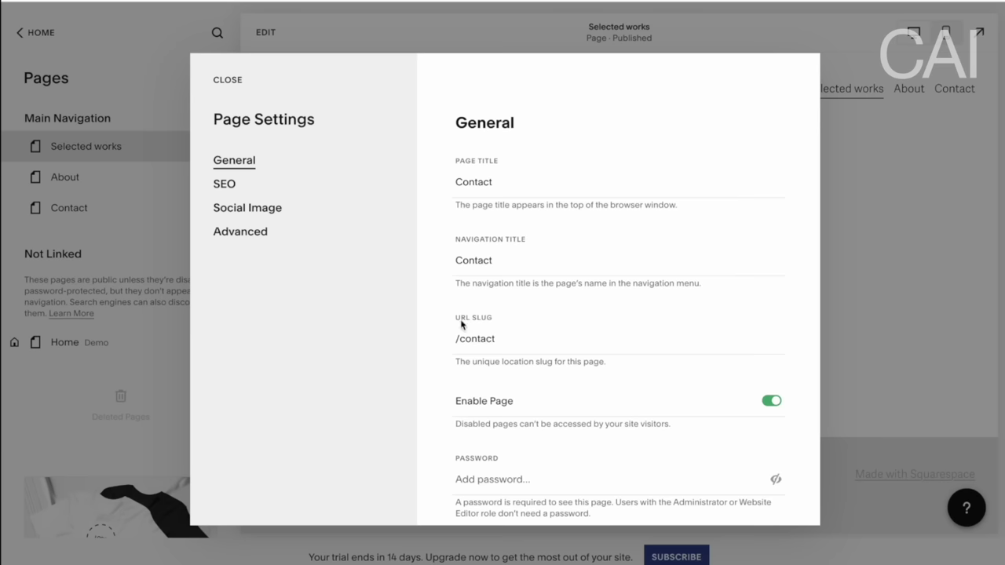
pyautogui.scroll(-3, 506, 361)
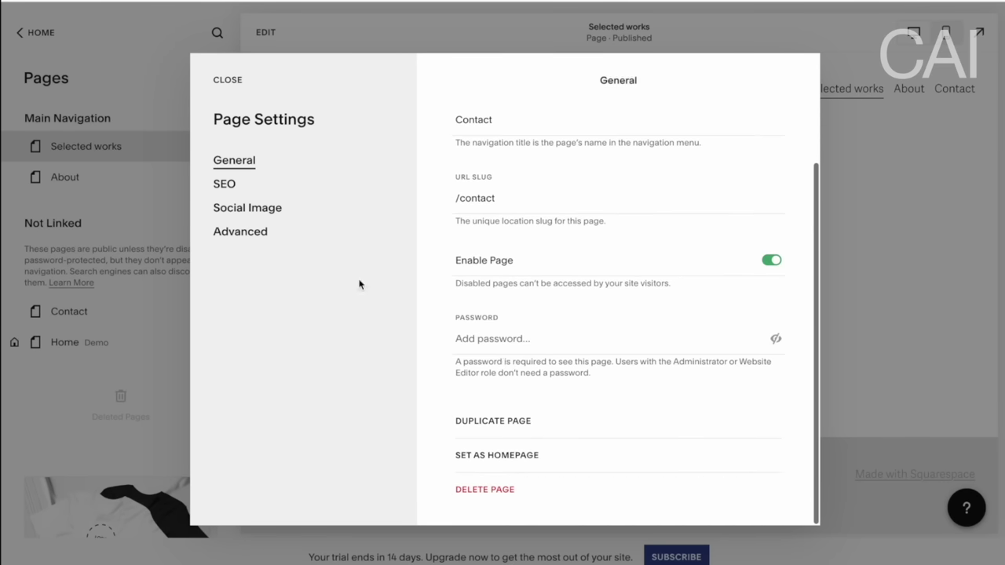
pyautogui.click(223, 183)
pyautogui.write('Contact')
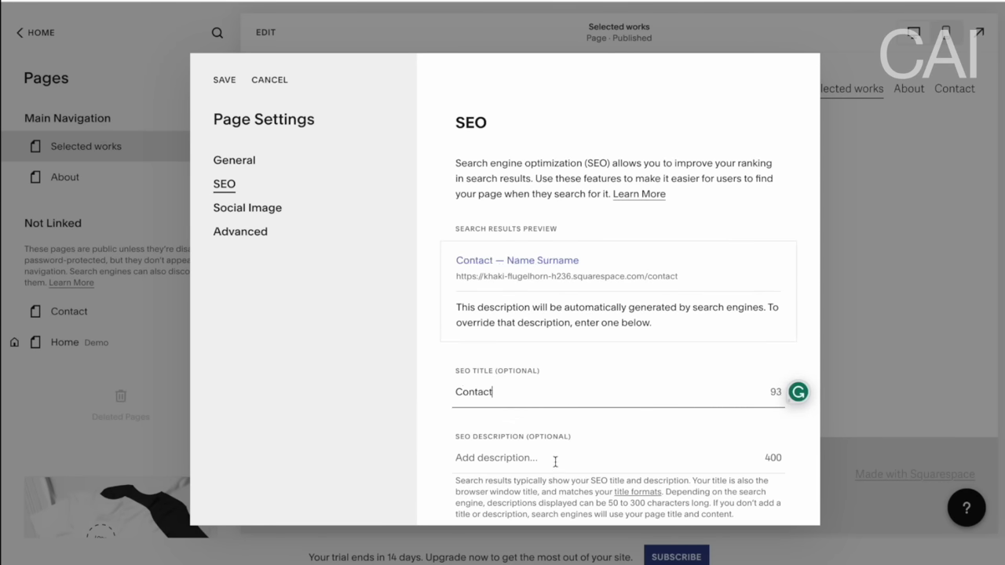
pyautogui.click(555, 460)
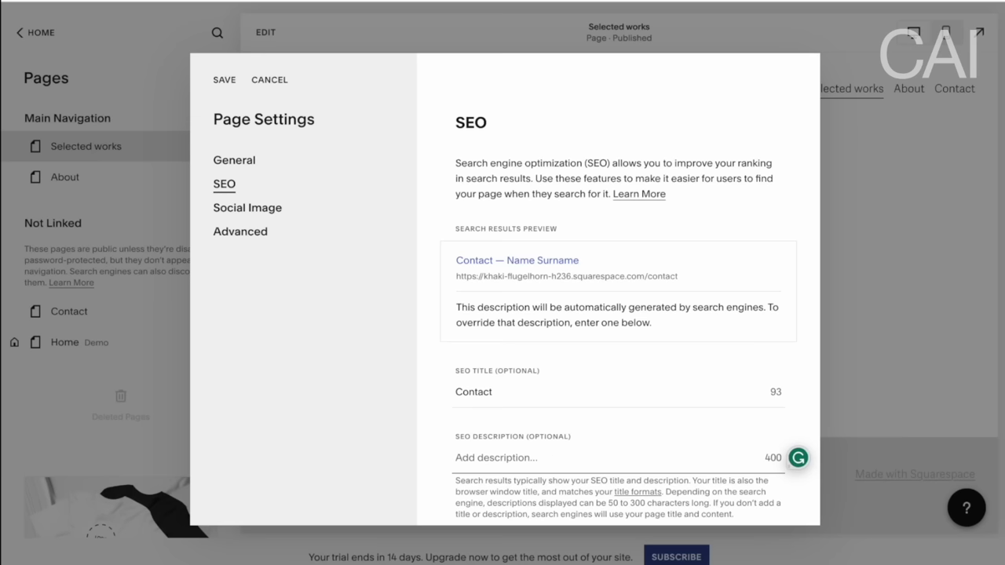
pyautogui.write('Contact ')
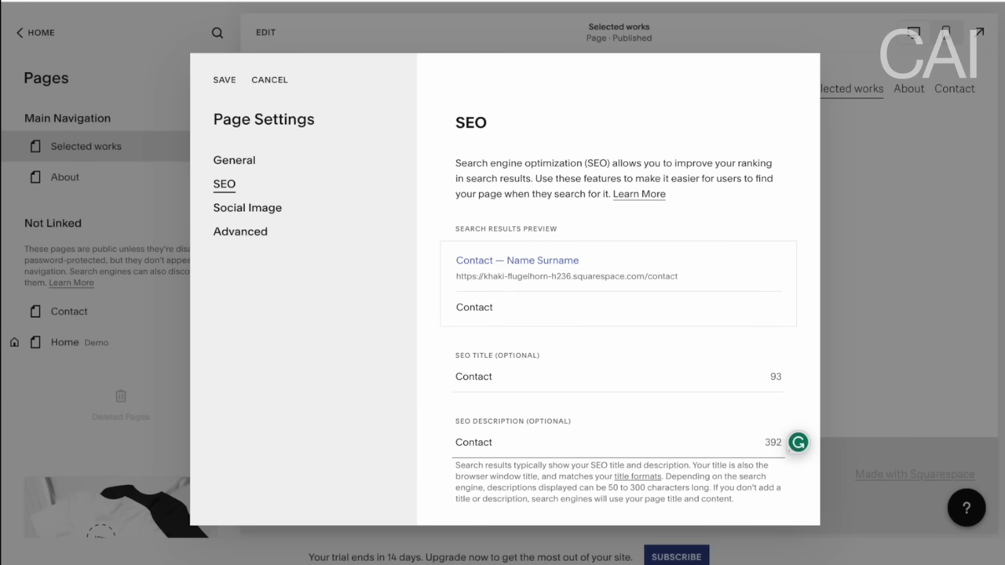
pyautogui.write('the artist Nam')
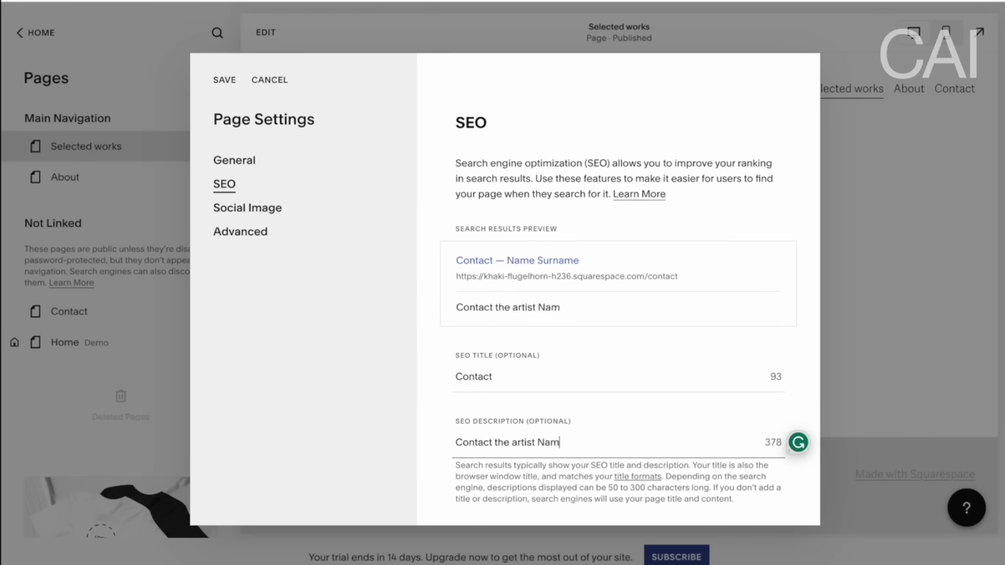
pyautogui.write('e Surname.')
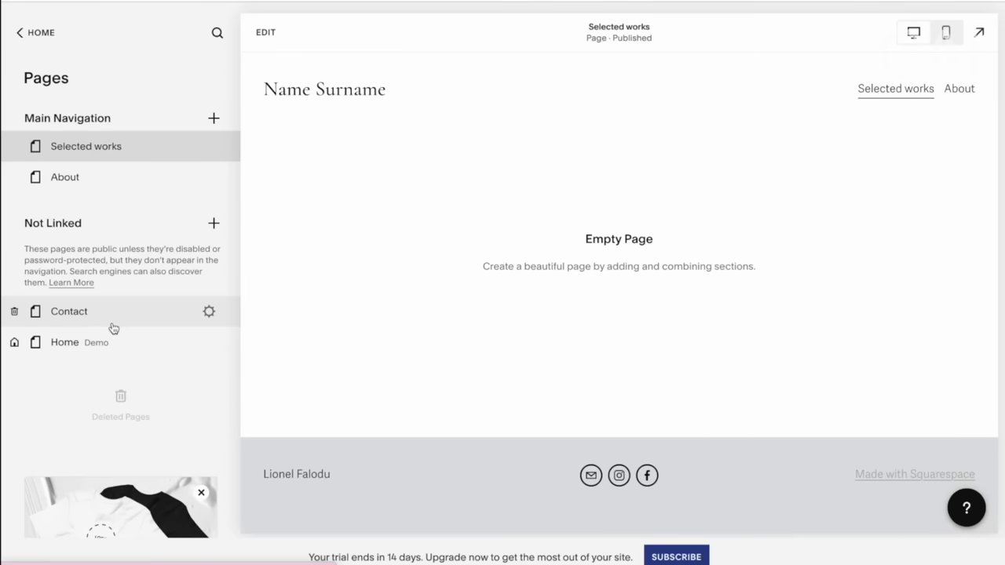
pyautogui.moveTo(114, 328); pyautogui.dragTo(115, 216)
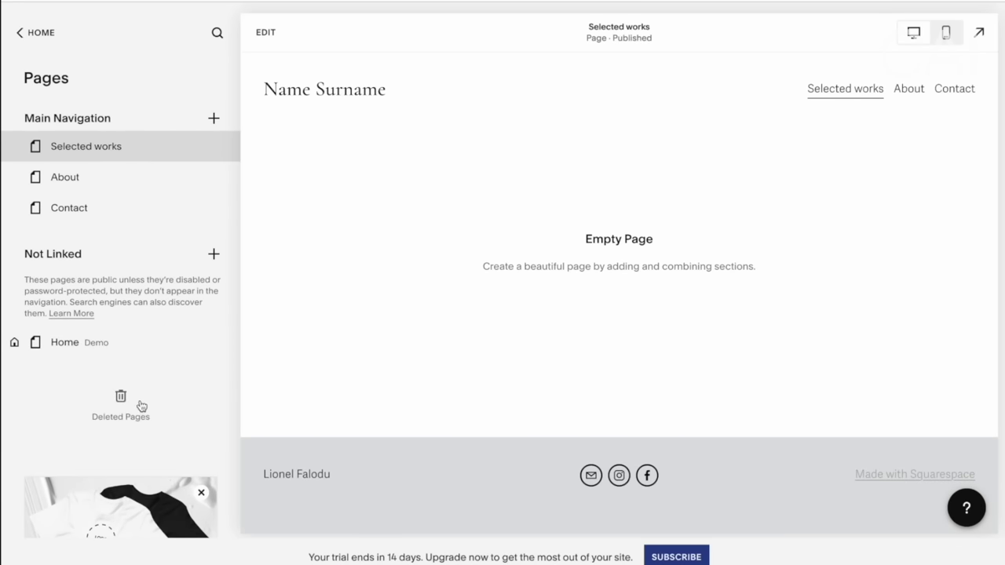
pyautogui.click(34, 33)
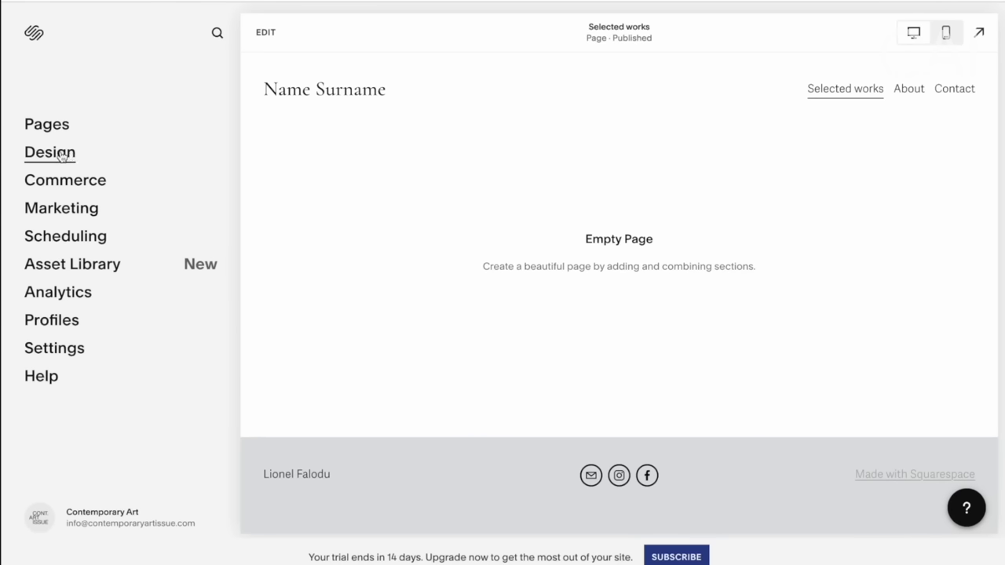
# - Open Site Styles from Design, then re-enter page edit mode and reopen Site Styles
pyautogui.click(69, 154)
pyautogui.click(52, 245)
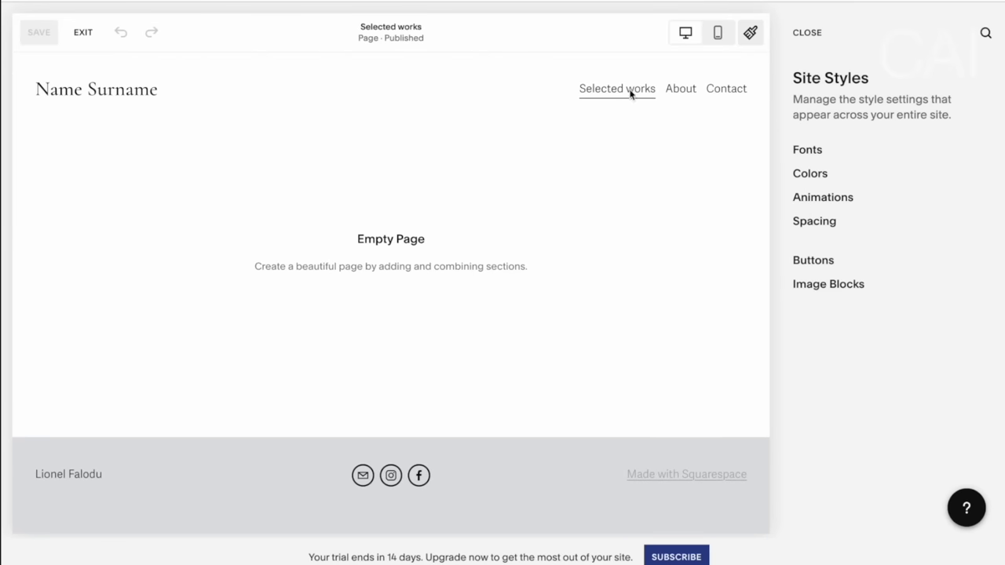
pyautogui.click(820, 37)
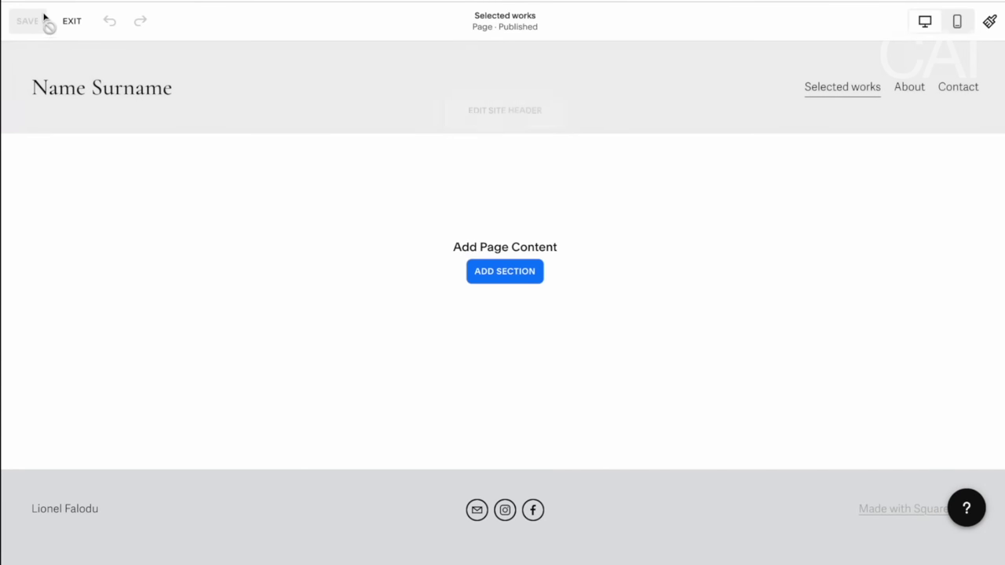
pyautogui.click(68, 25)
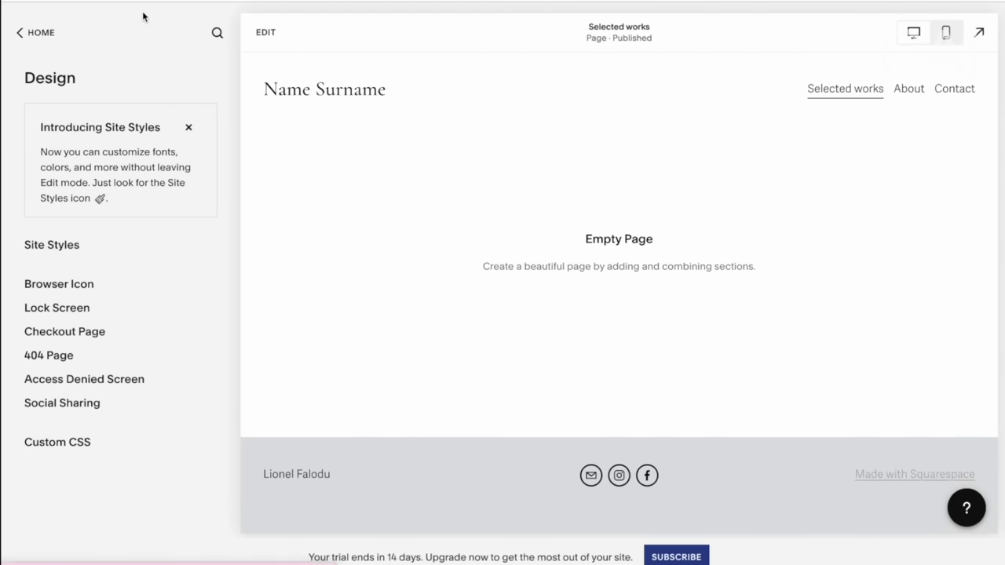
pyautogui.click(264, 43)
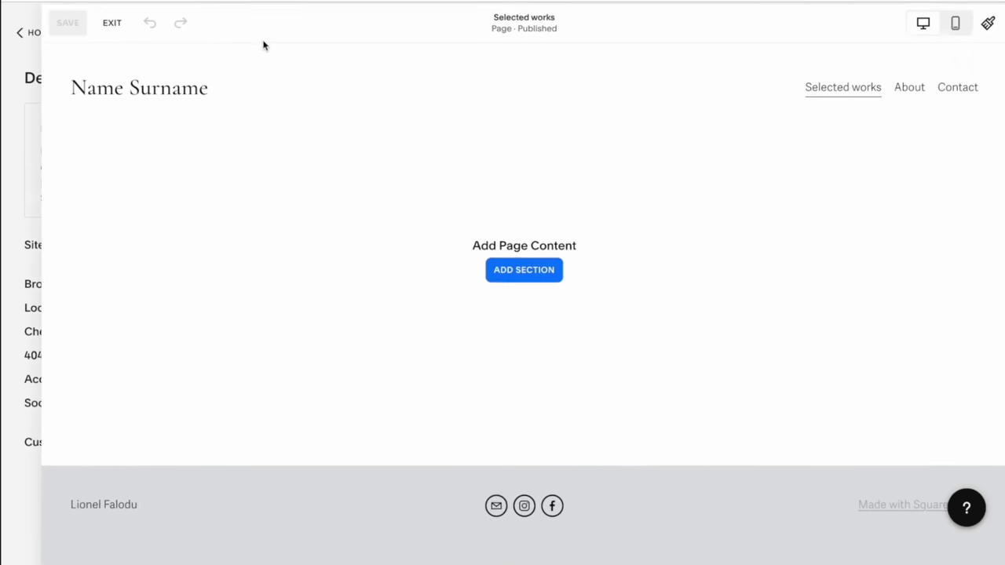
pyautogui.click(990, 24)
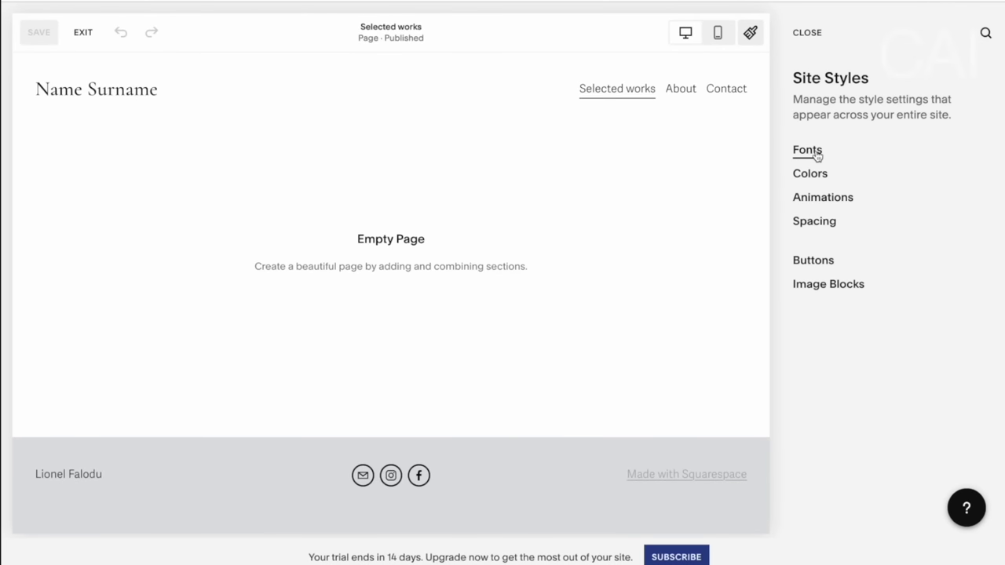
# - Reduce the site's base font size from 16px to 12px
pyautogui.click(816, 156)
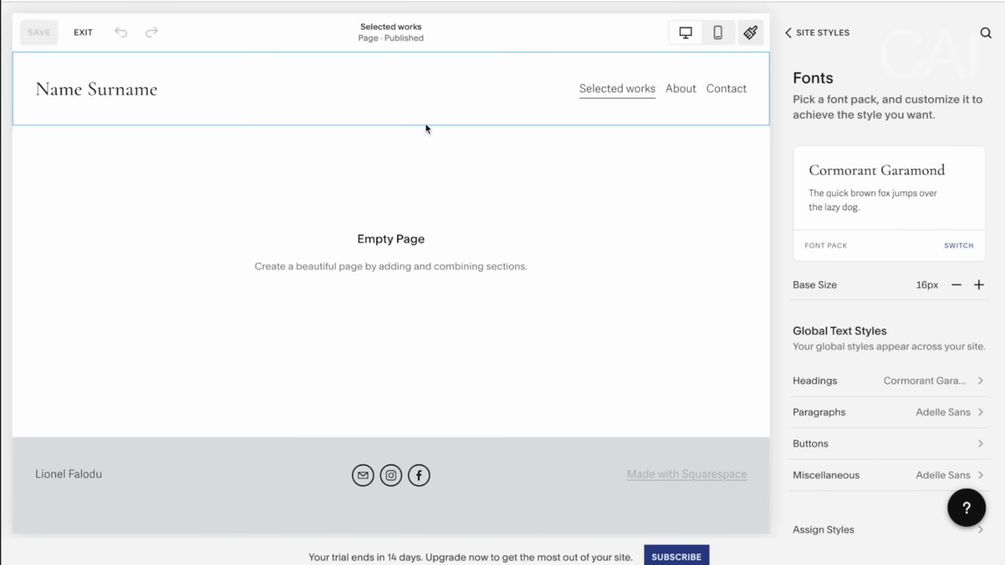
pyautogui.click(956, 286)
pyautogui.click(955, 286)
pyautogui.click(955, 286)
pyautogui.click(955, 286)
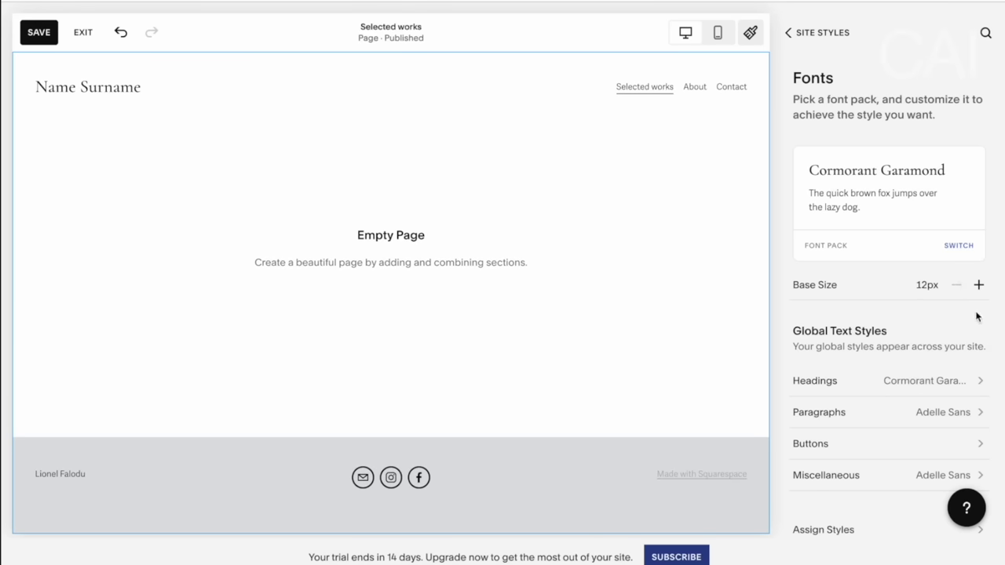
# - Bring up the heading font family choices, currently Cormorant Garamond
pyautogui.scroll(-2, 888, 340)
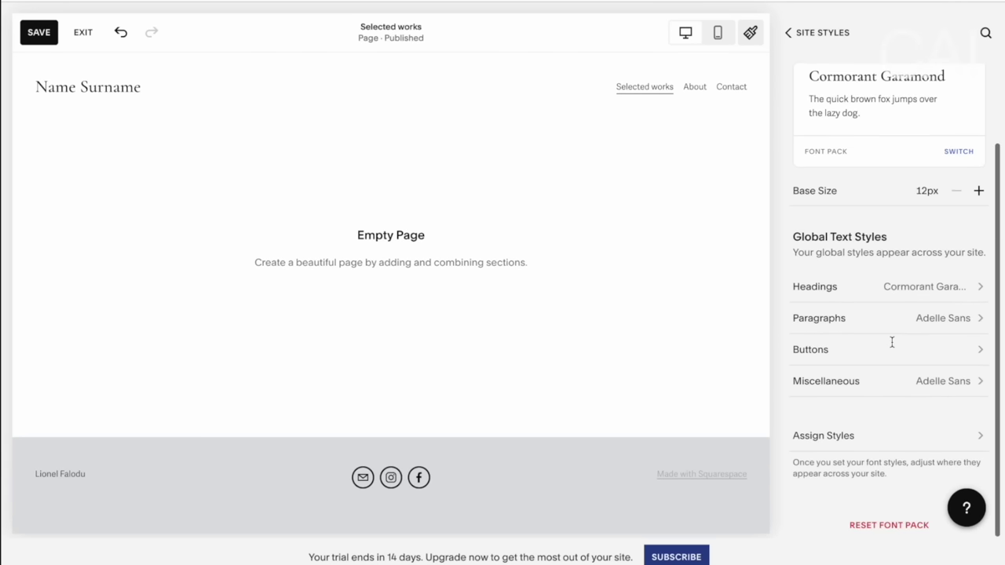
pyautogui.click(961, 284)
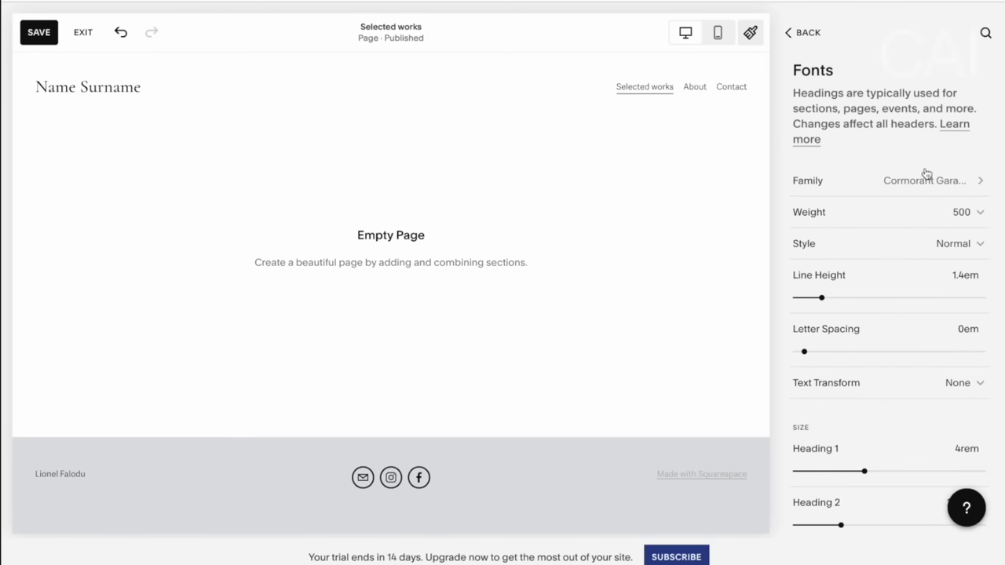
pyautogui.click(959, 182)
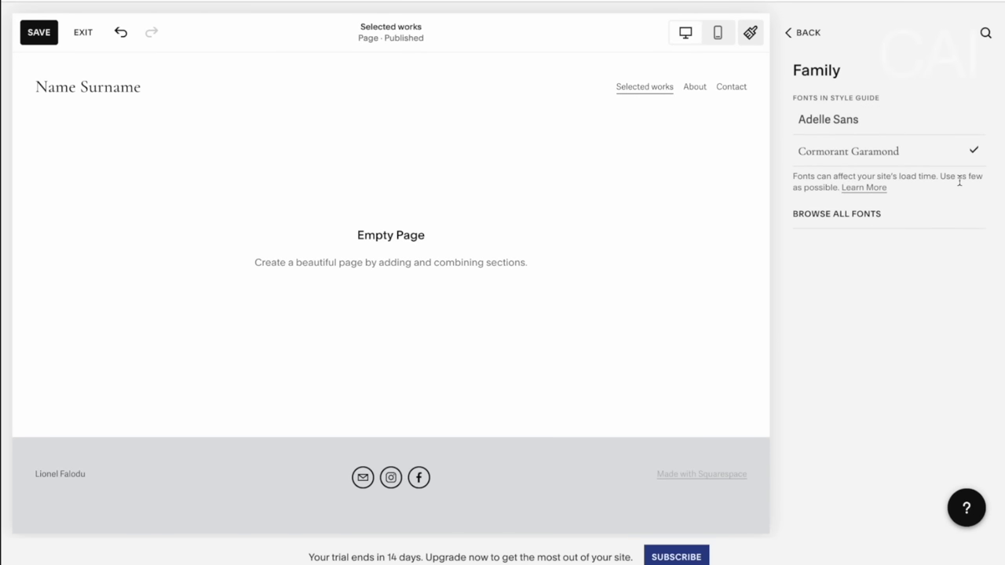
# - Search the full font list for 'times' and set headings to Times New Roman
pyautogui.click(837, 218)
pyautogui.click(852, 109)
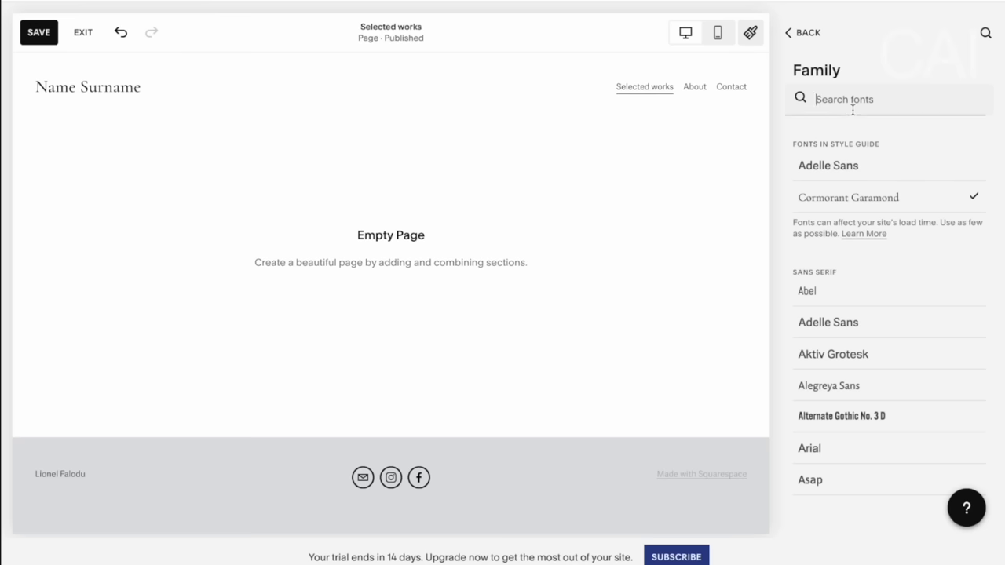
pyautogui.write('times')
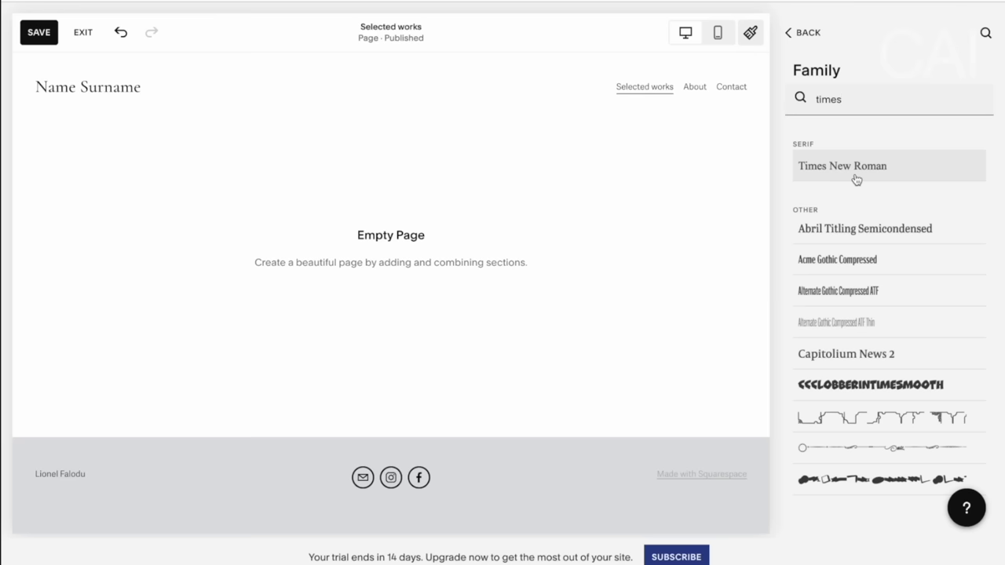
pyautogui.click(856, 178)
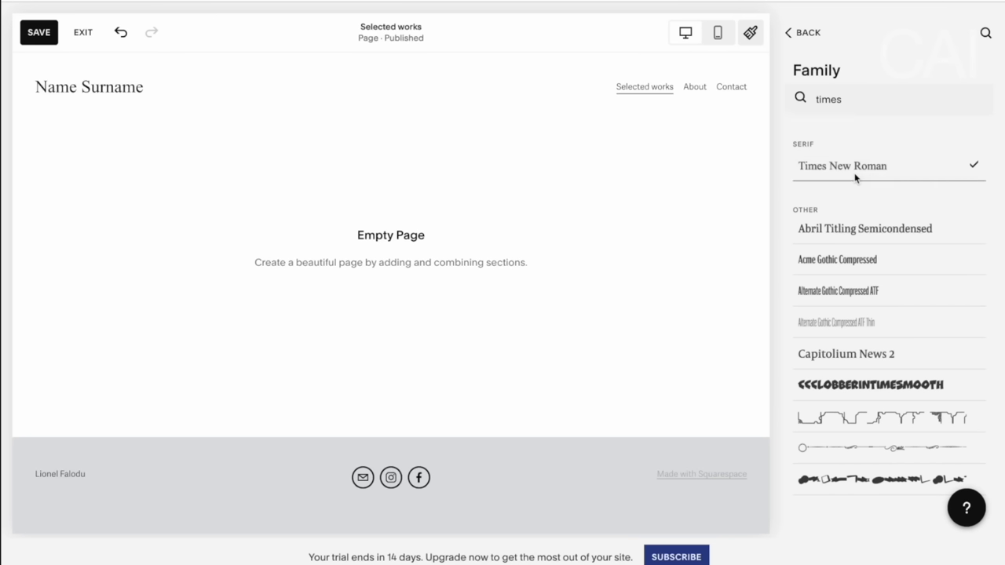
# - Shrink the Heading 1 size from 4rem to about 1.5rem
pyautogui.click(804, 33)
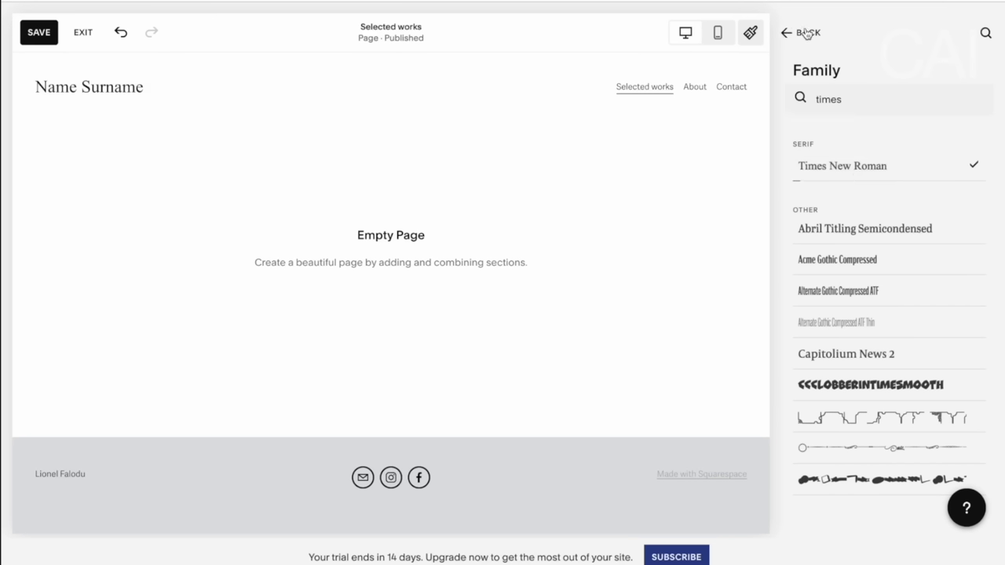
pyautogui.scroll(-2, 917, 296)
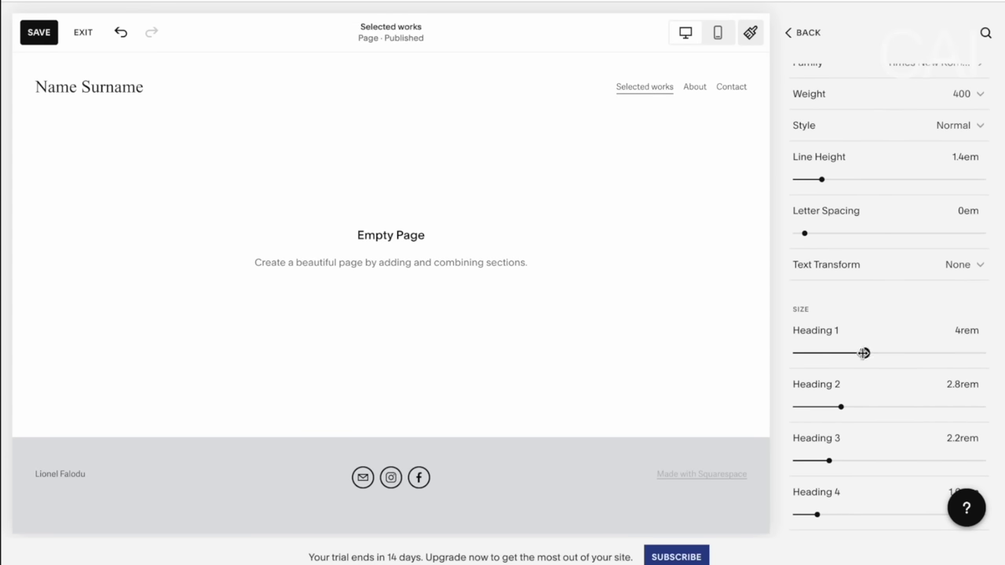
pyautogui.moveTo(864, 353); pyautogui.dragTo(815, 354)
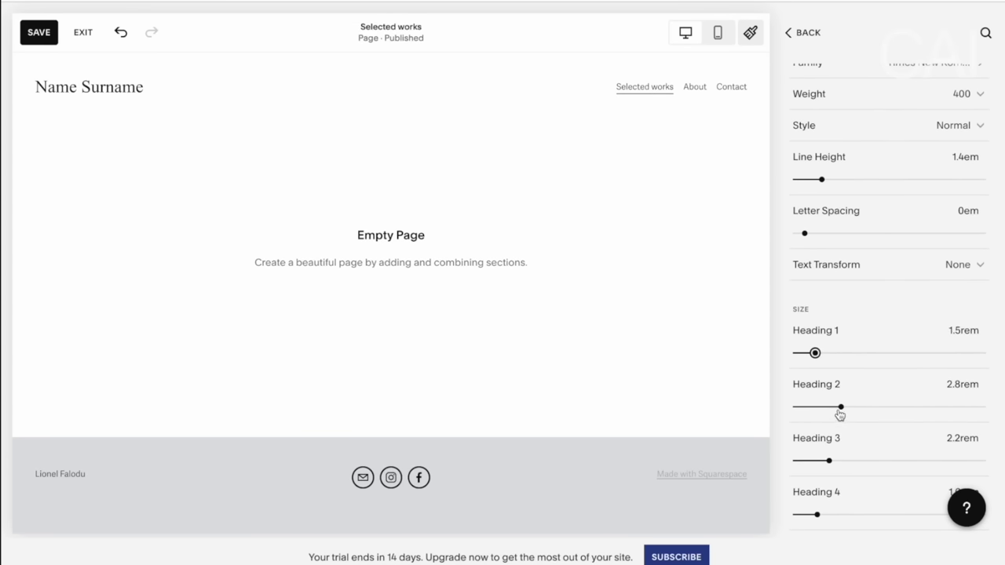
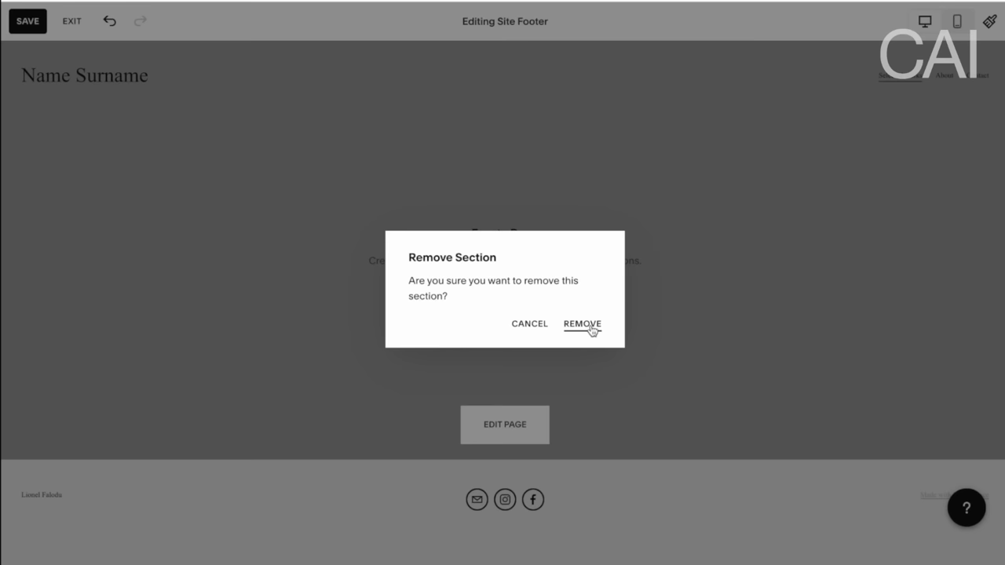
# - Confirm deleting the footer section, then switch back to editing the page
pyautogui.click(583, 324)
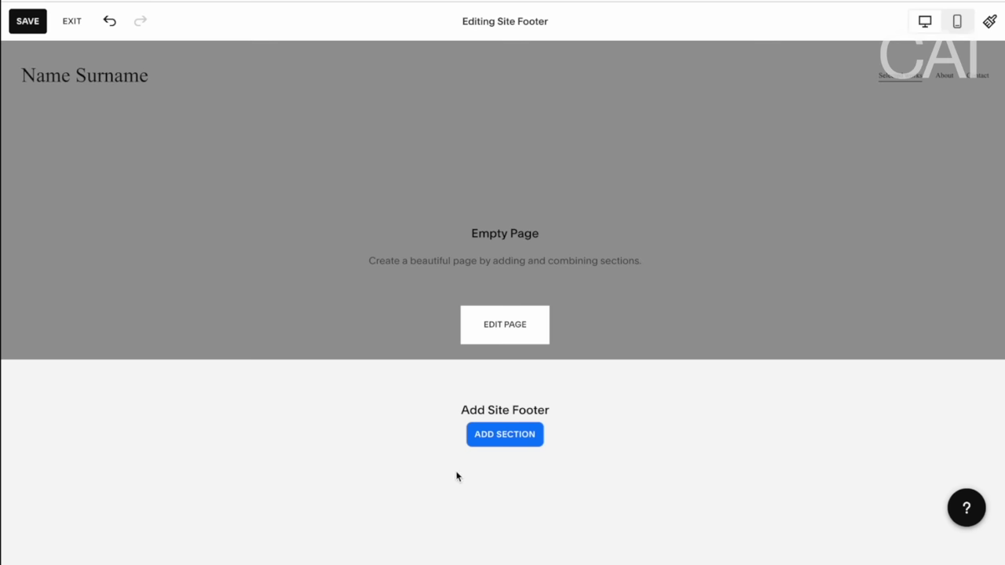
pyautogui.moveTo(569, 114)
pyautogui.click(510, 327)
# - Exit the editor, open the Pages list and scroll through the Home page preview
pyautogui.click(77, 21)
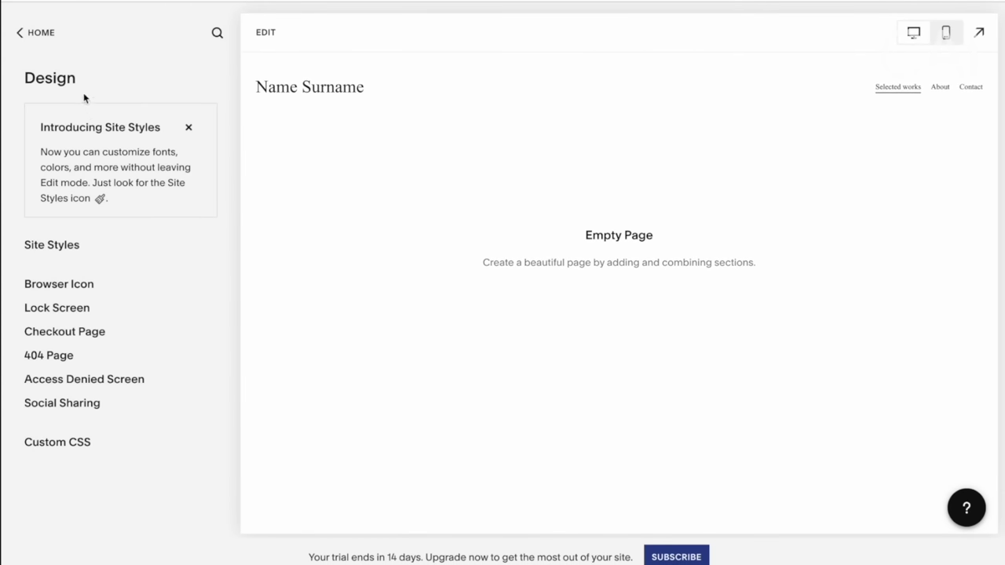
pyautogui.click(43, 34)
pyautogui.click(59, 128)
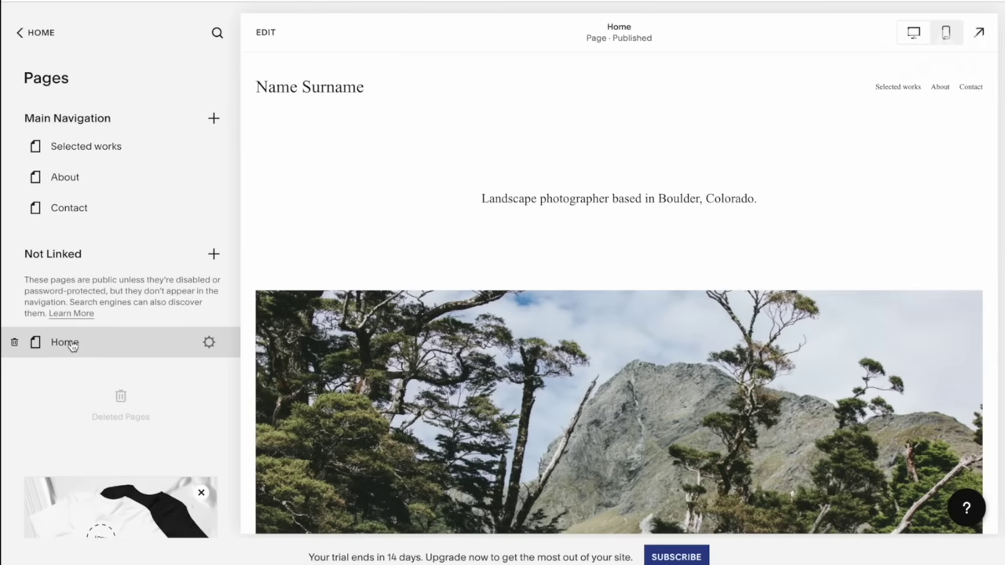
pyautogui.scroll(-4, 839, 222)
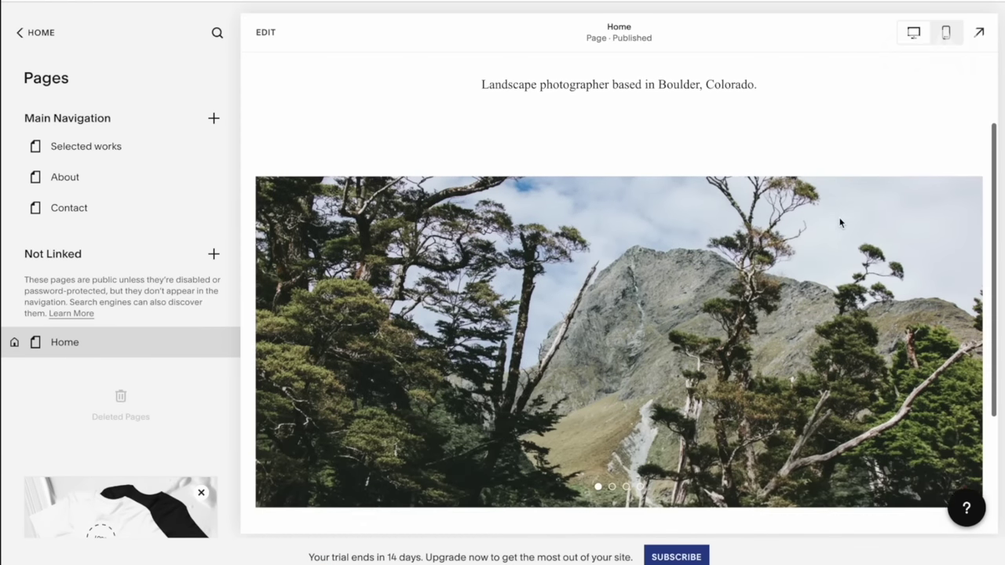
pyautogui.scroll(2, 839, 218)
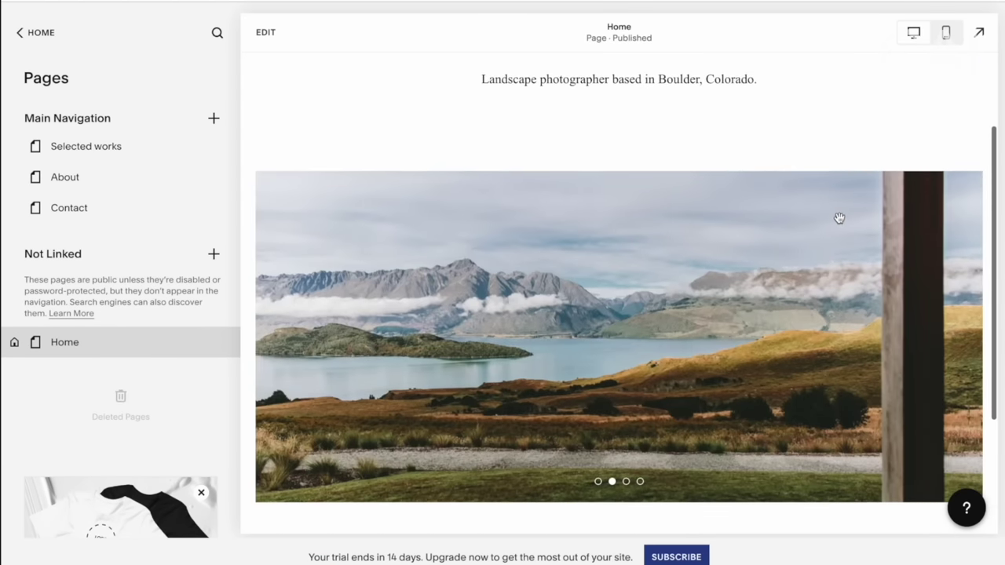
pyautogui.scroll(2, 755, 348)
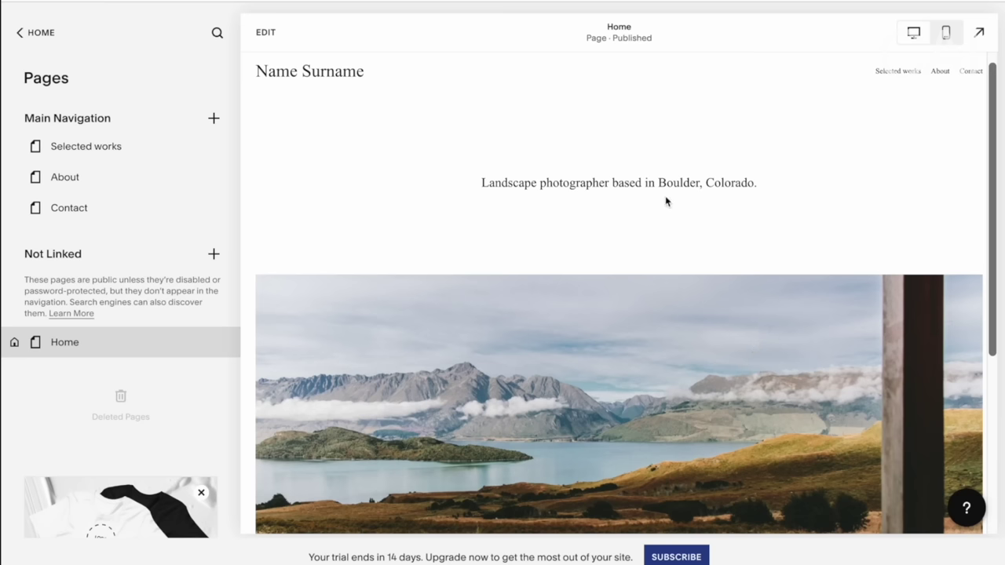
pyautogui.scroll(1, 665, 196)
pyautogui.scroll(-4, 665, 195)
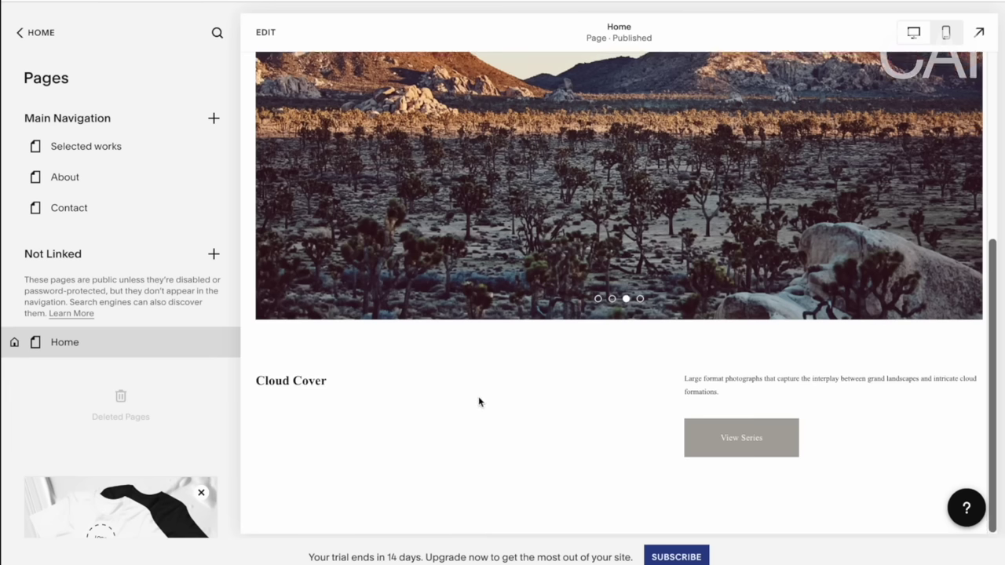
pyautogui.scroll(4, 567, 375)
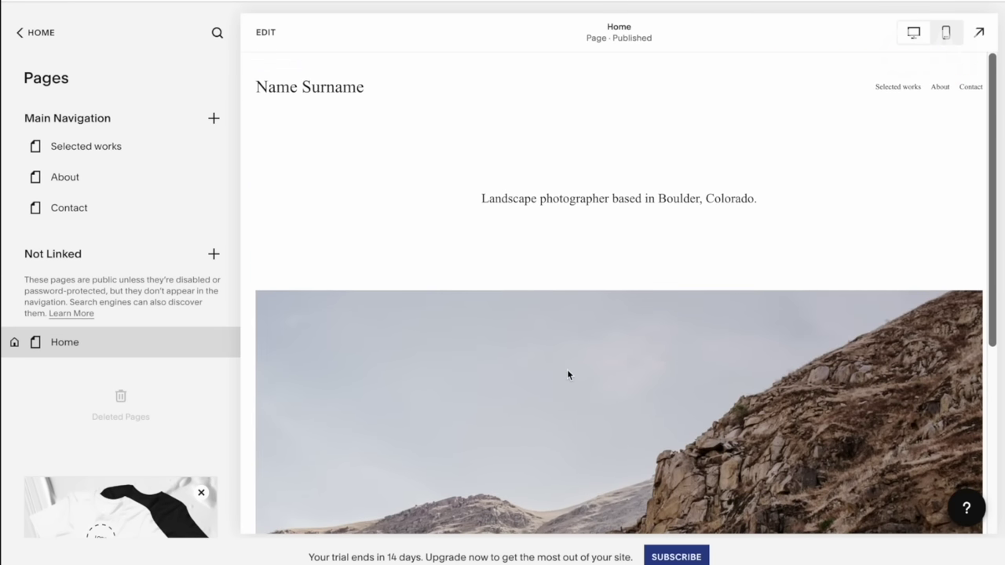
# - Edit Home and delete its tagline, slideshow and Cloud Cover sections, confirming each removal
pyautogui.click(267, 34)
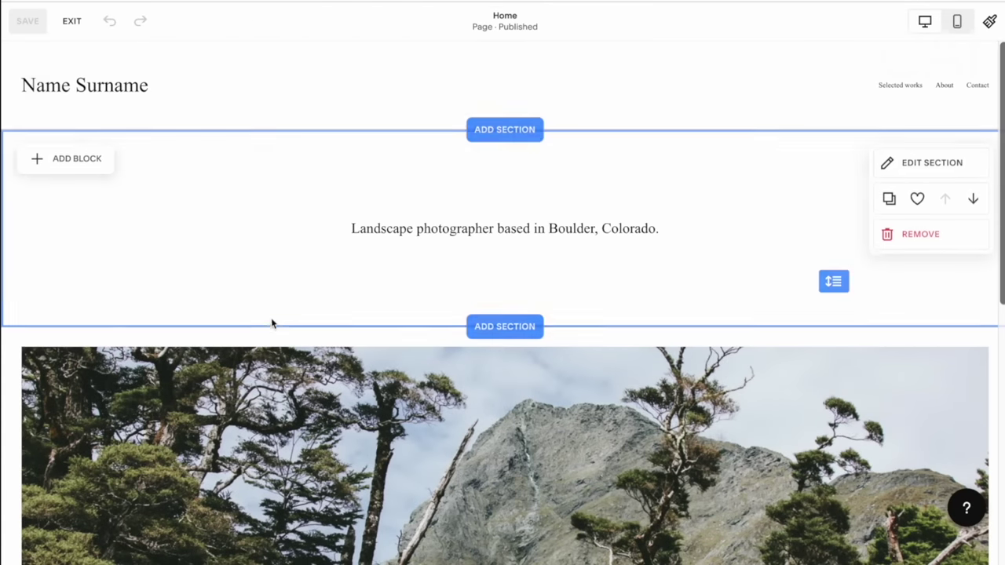
pyautogui.click(924, 237)
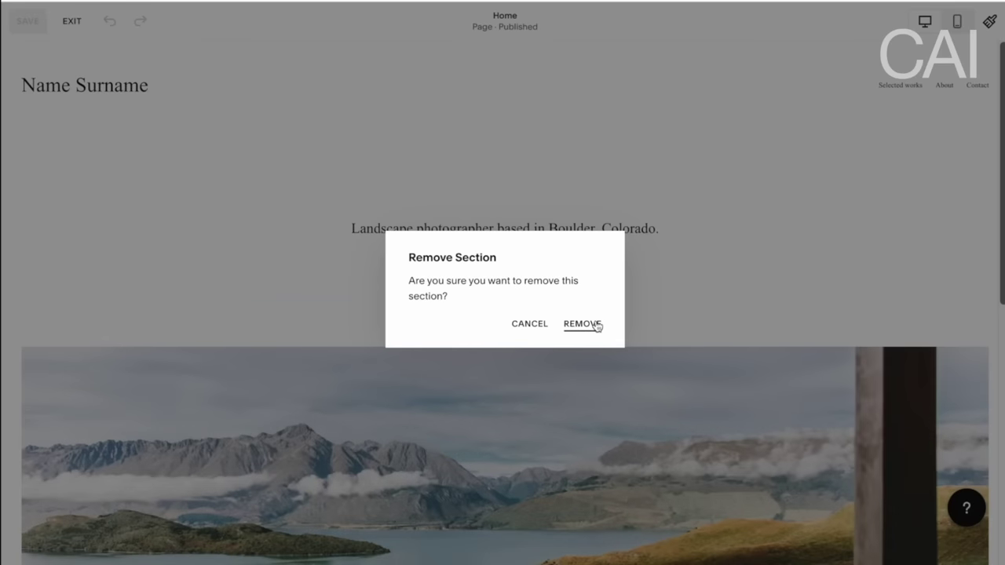
pyautogui.click(594, 322)
pyautogui.click(934, 271)
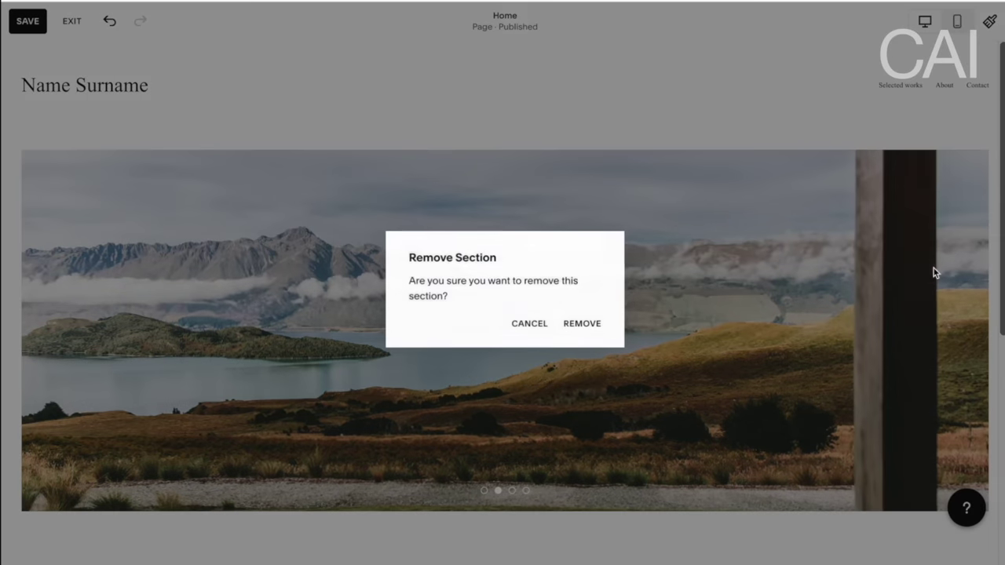
pyautogui.click(588, 324)
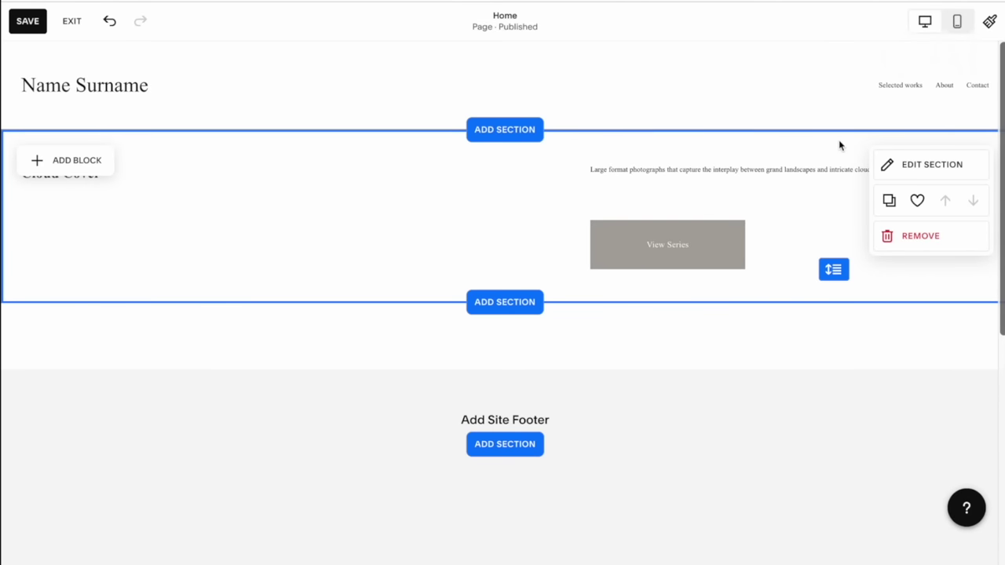
pyautogui.click(901, 248)
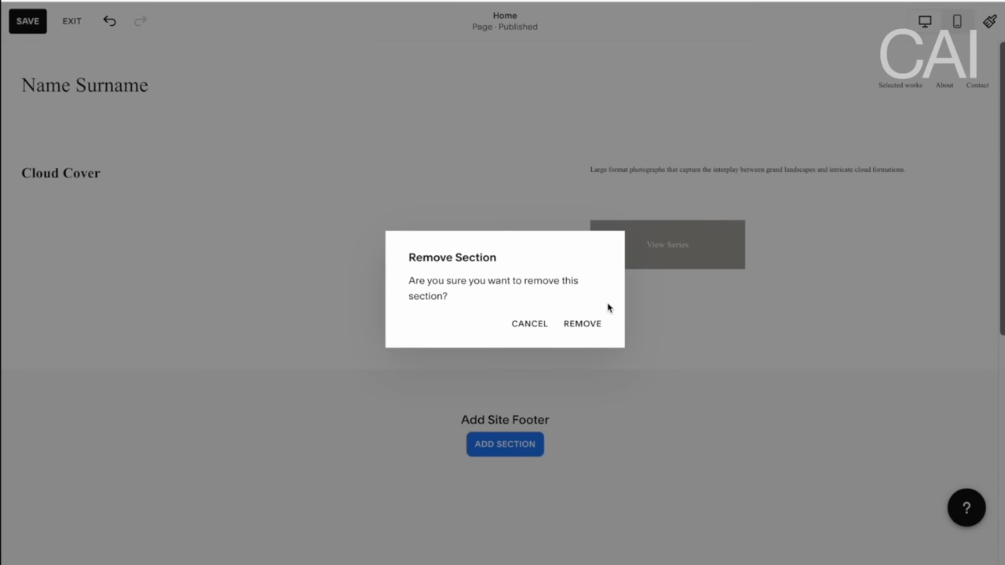
pyautogui.click(598, 327)
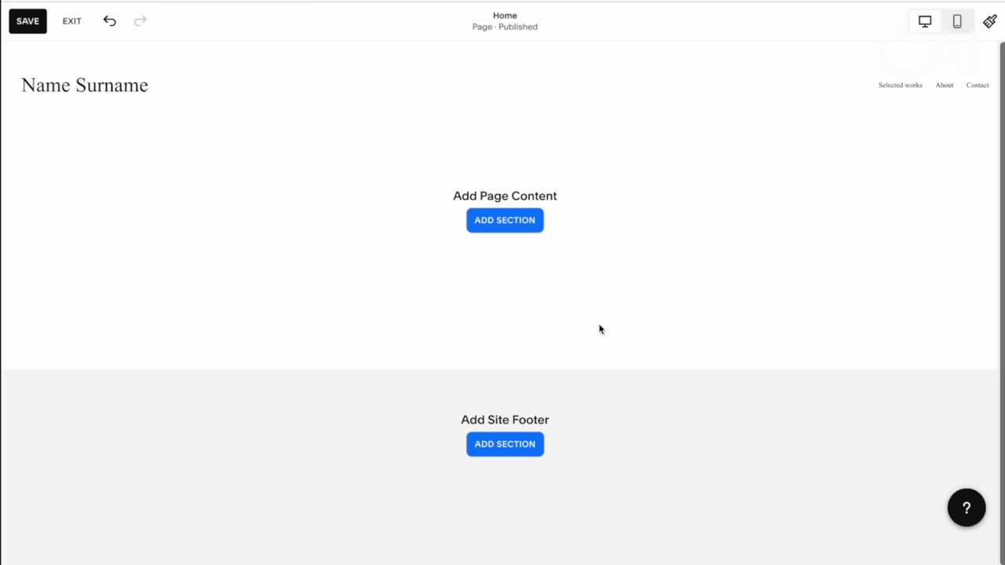
# - Add a new section using the single cabin image layout from the Images category
pyautogui.click(518, 223)
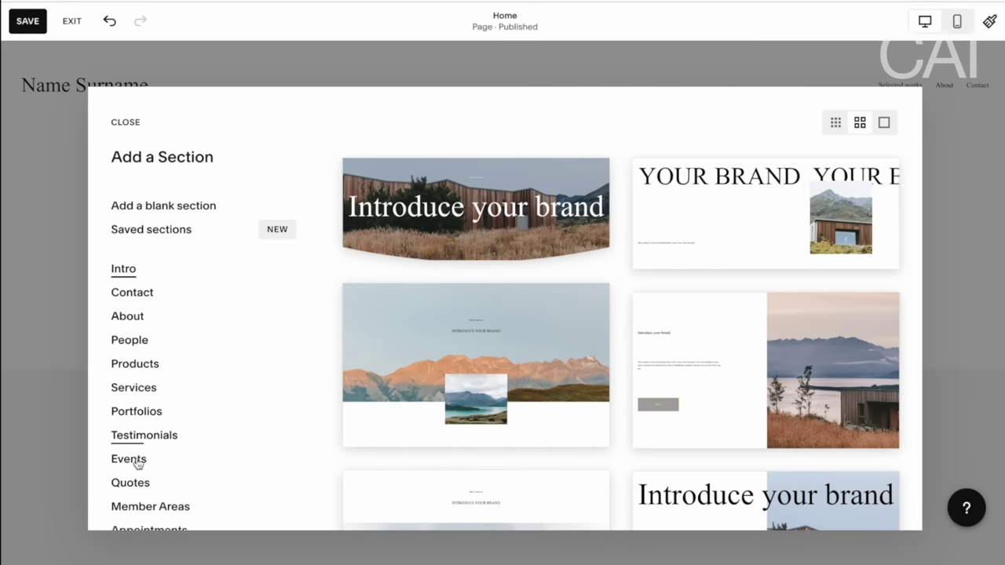
pyautogui.scroll(-5, 135, 460)
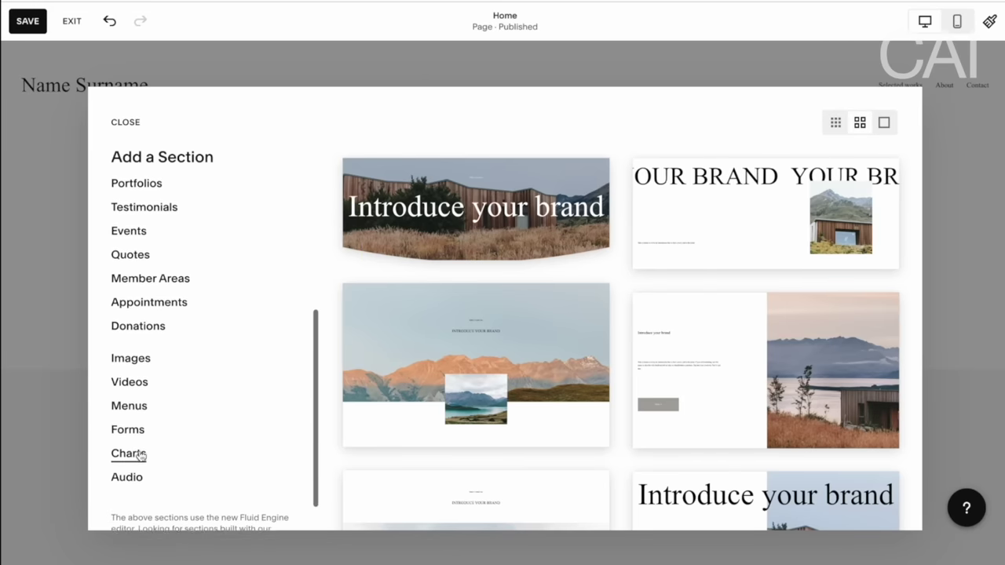
pyautogui.scroll(5, 139, 455)
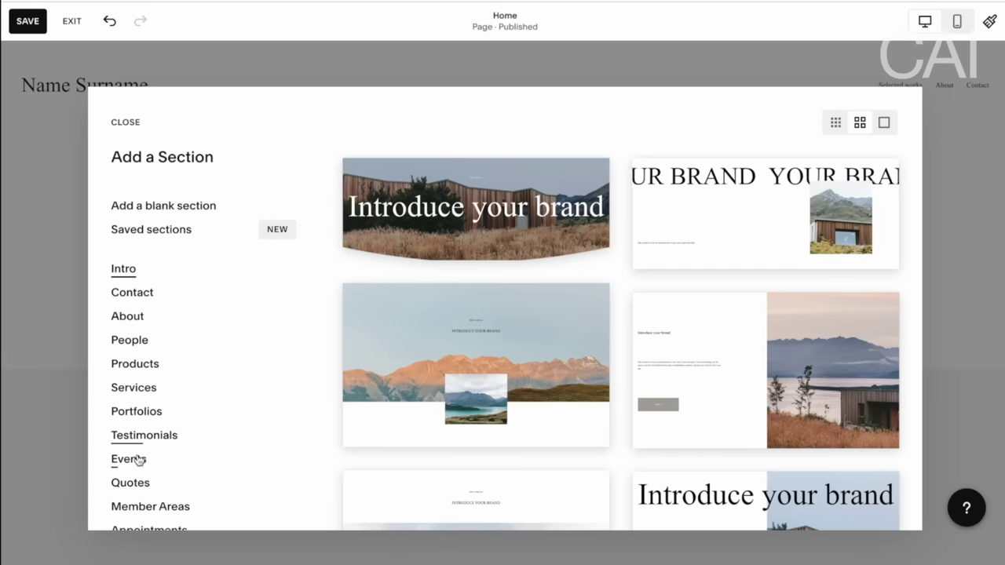
pyautogui.scroll(-3, 135, 460)
pyautogui.scroll(3, 135, 457)
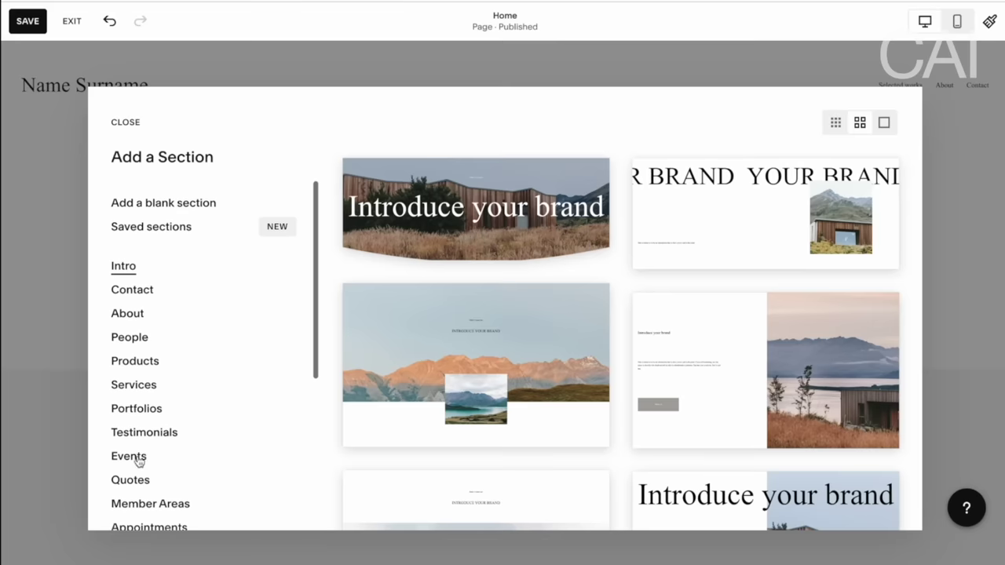
pyautogui.scroll(-3, 135, 457)
pyautogui.click(139, 472)
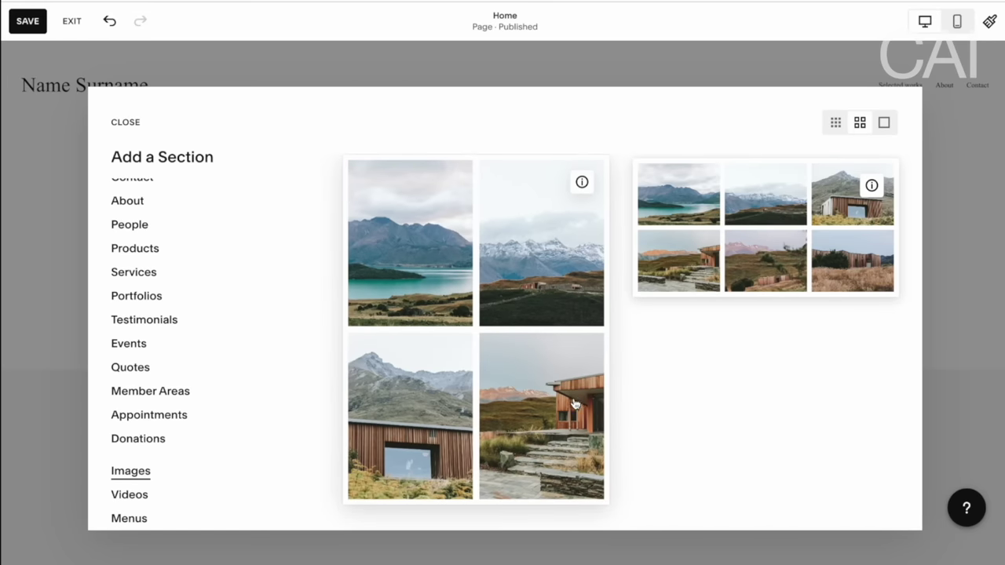
pyautogui.scroll(-3, 688, 319)
pyautogui.scroll(-8, 688, 319)
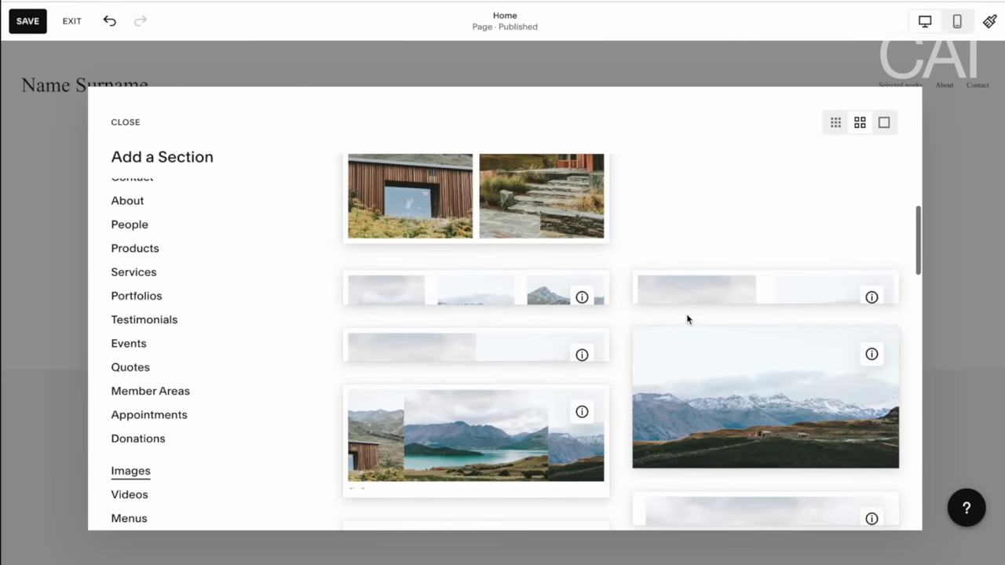
pyautogui.scroll(-5, 688, 318)
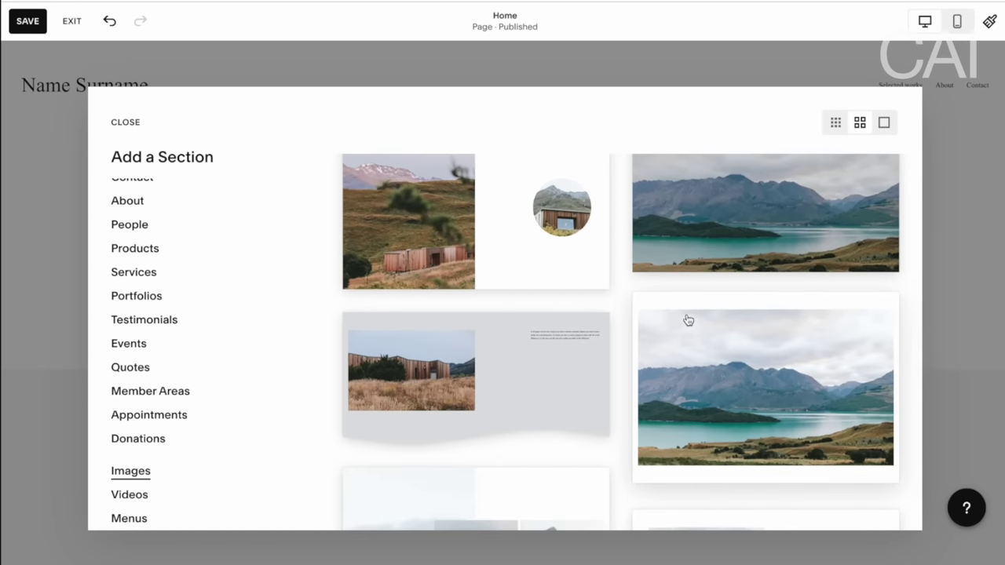
pyautogui.scroll(-4, 687, 320)
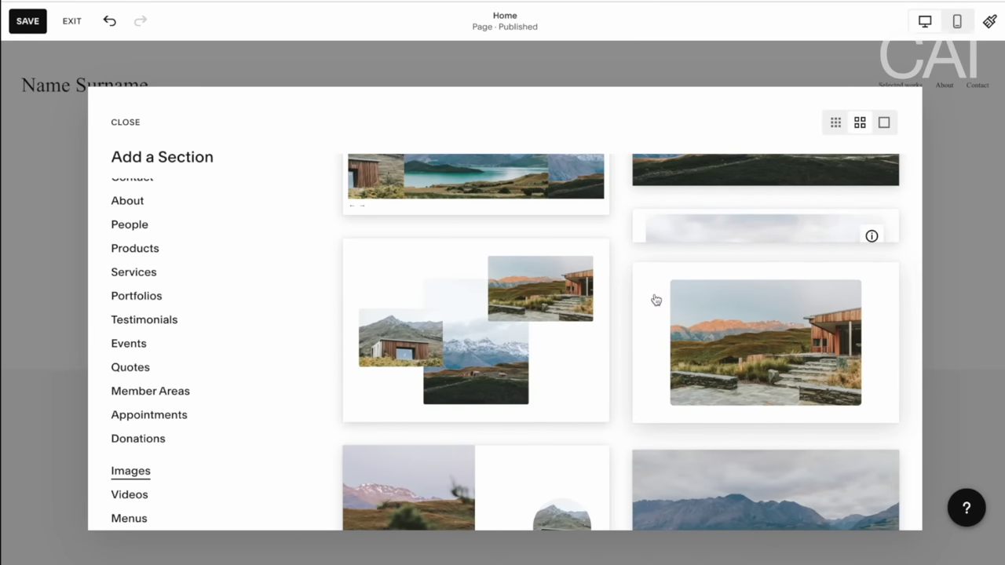
pyautogui.click(654, 300)
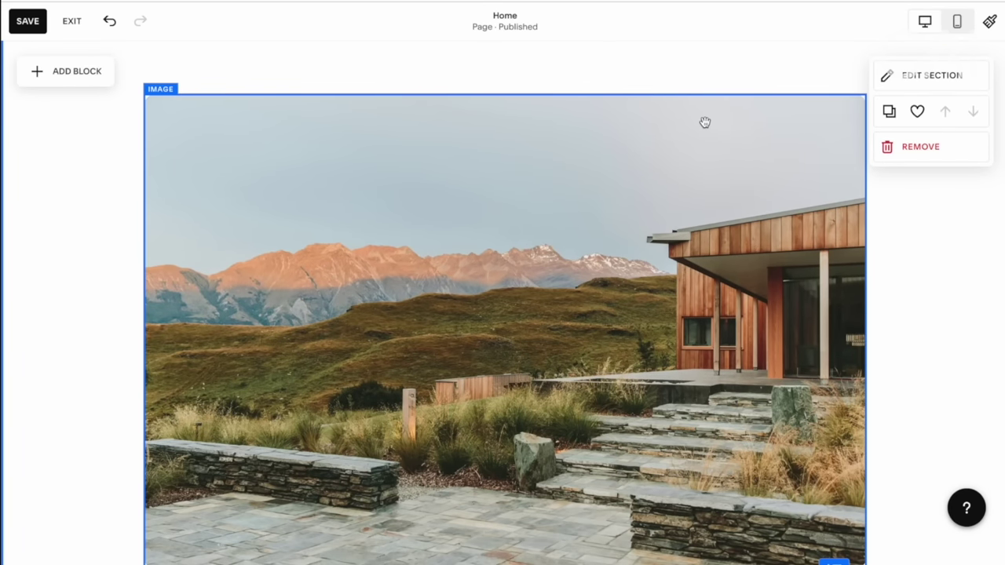
# - Set the cabin image's Corner Radius to 0 in its Design settings
pyautogui.click(704, 124)
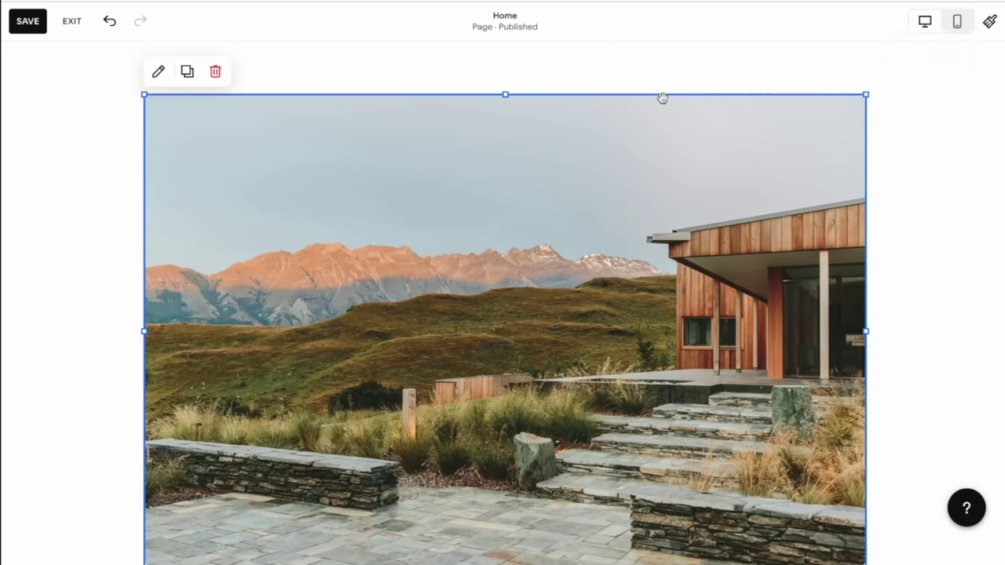
pyautogui.click(158, 72)
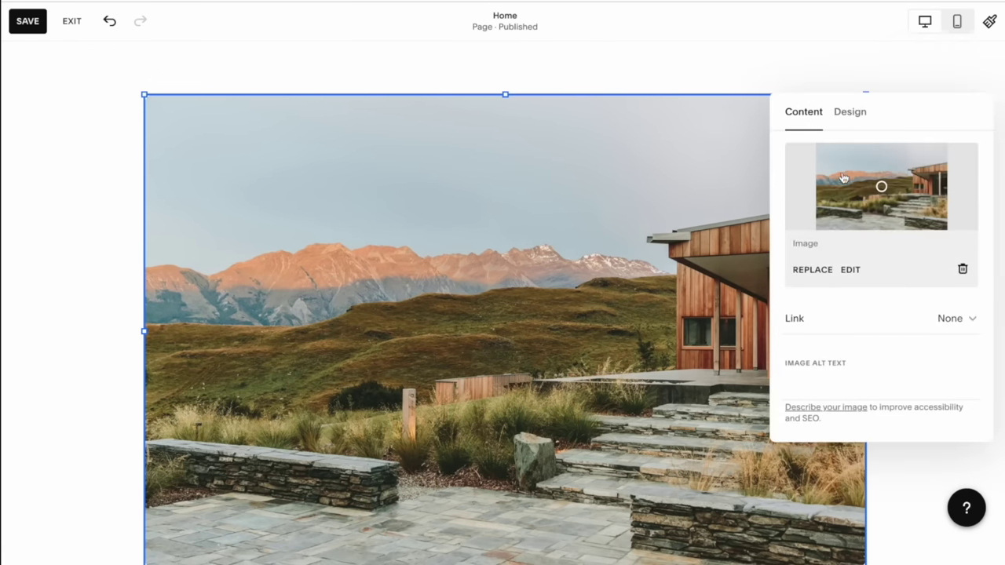
pyautogui.click(851, 117)
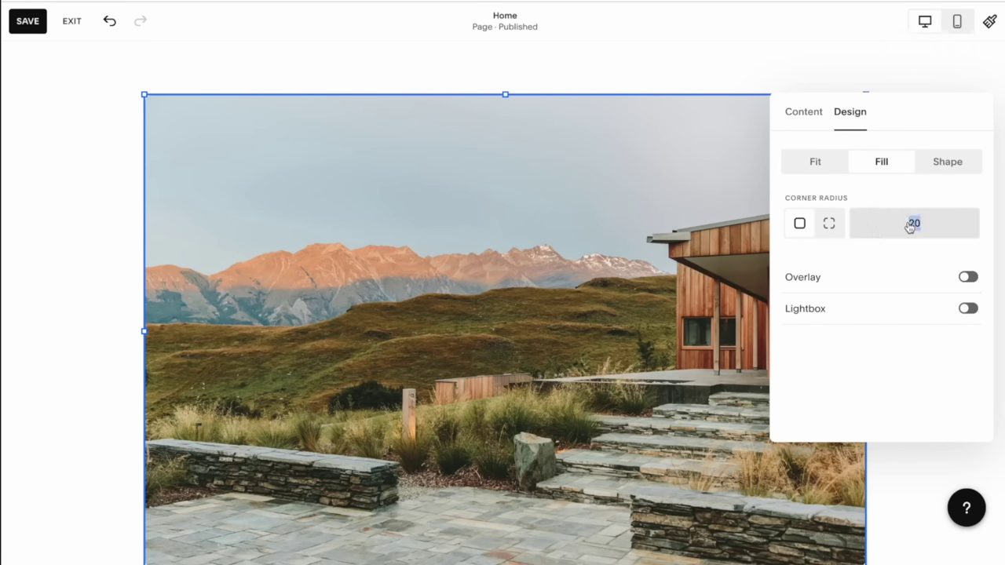
pyautogui.write('0')
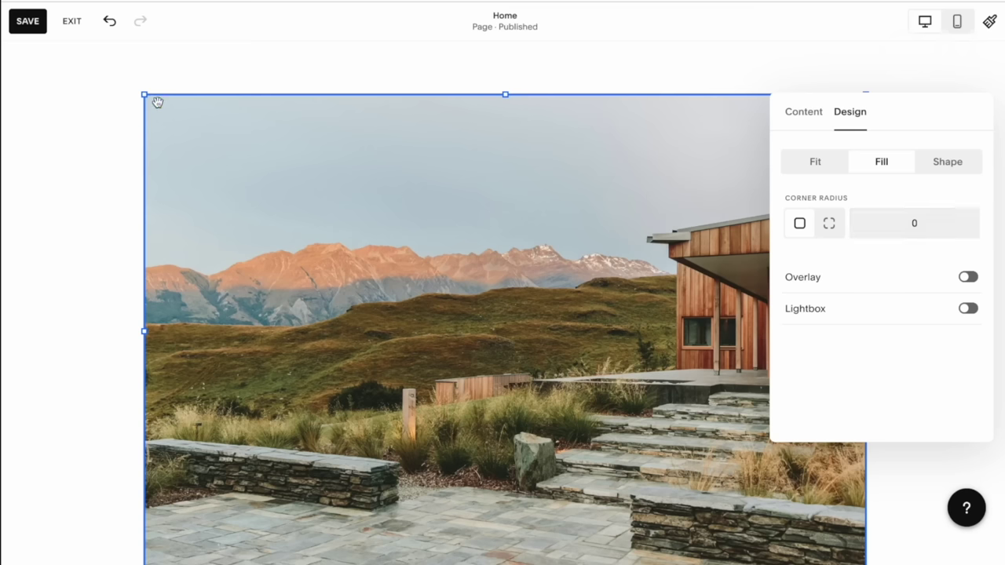
pyautogui.click(383, 83)
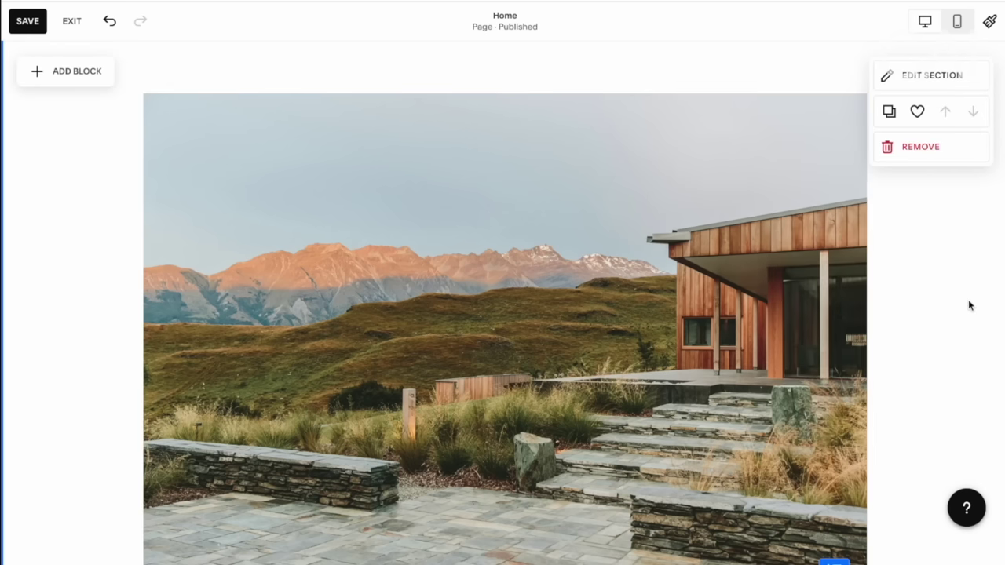
# - Reselect the cabin image and click off it to reach the section's options
pyautogui.scroll(-2, 969, 305)
pyautogui.scroll(4, 970, 306)
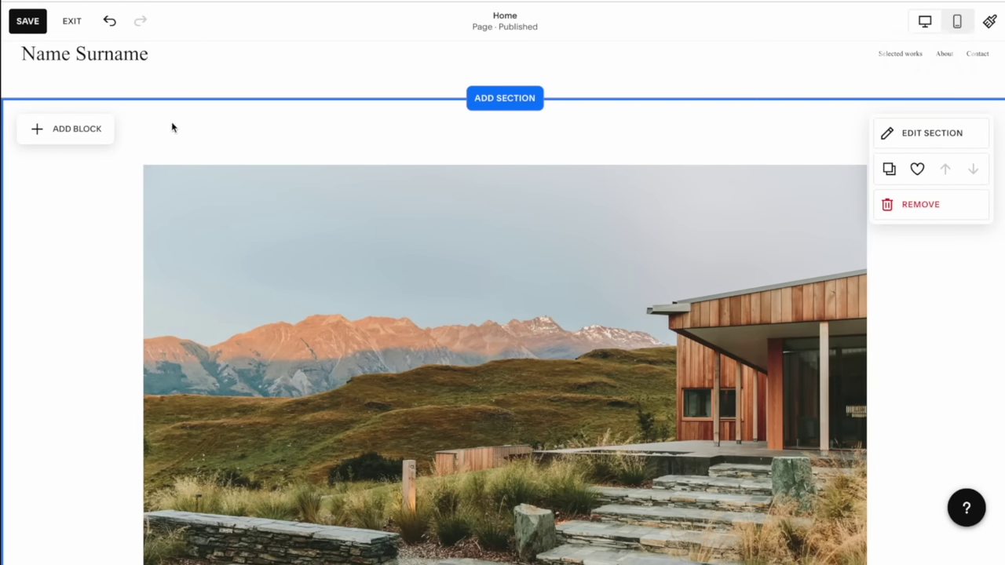
pyautogui.click(381, 259)
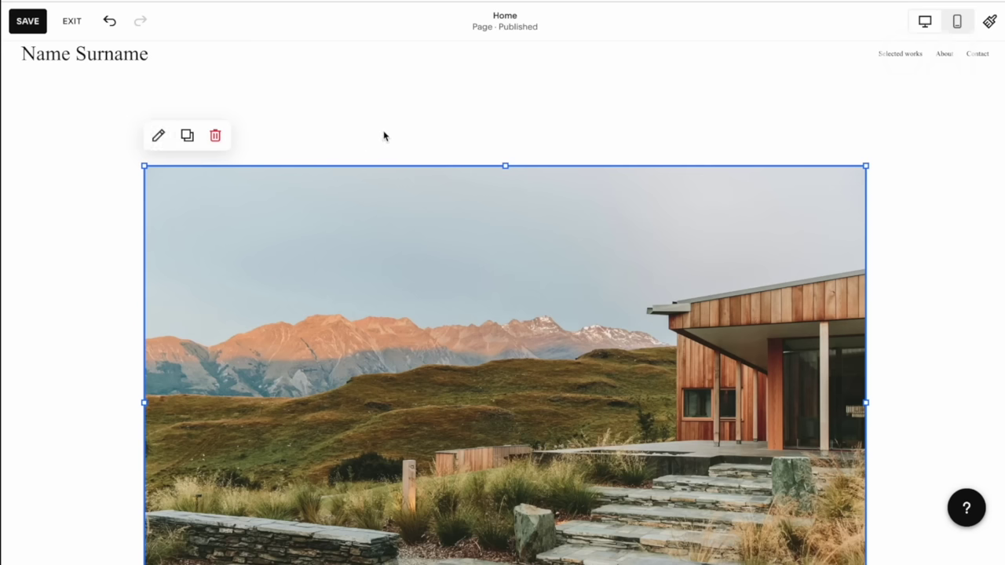
pyautogui.click(412, 135)
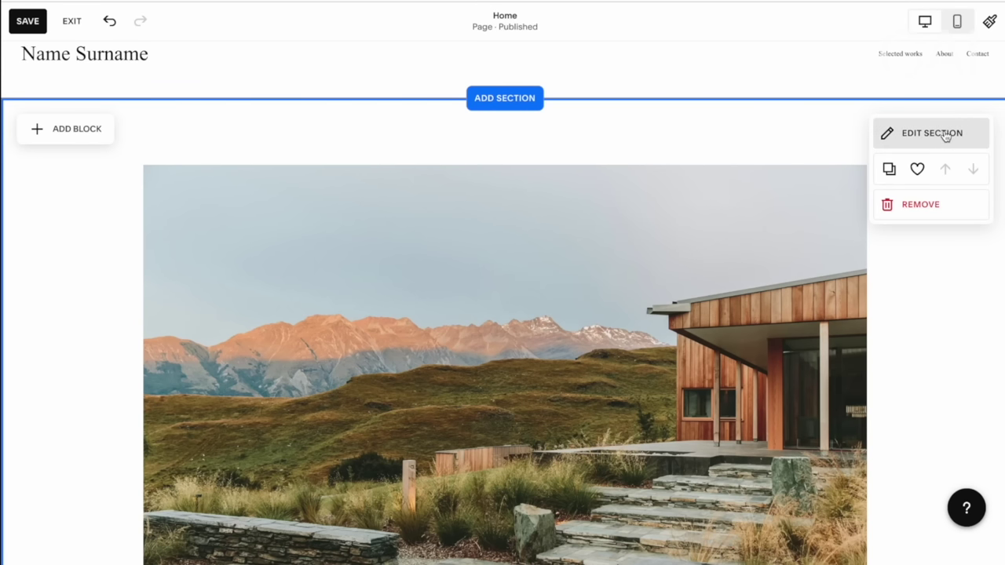
# - Set the photo section's height to S with top alignment, then switch to the mobile preview
pyautogui.click(946, 135)
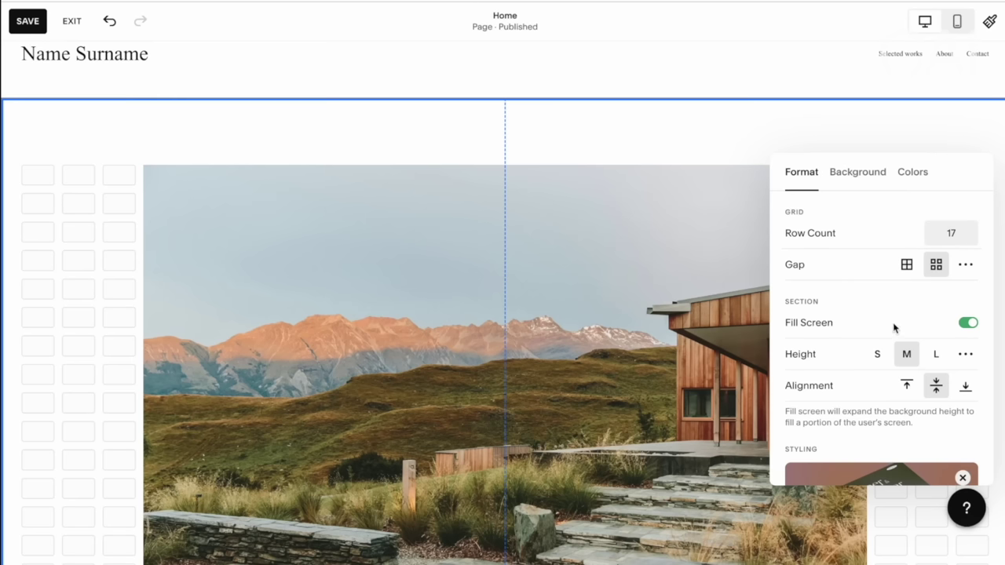
pyautogui.scroll(-2, 886, 343)
pyautogui.scroll(2, 886, 343)
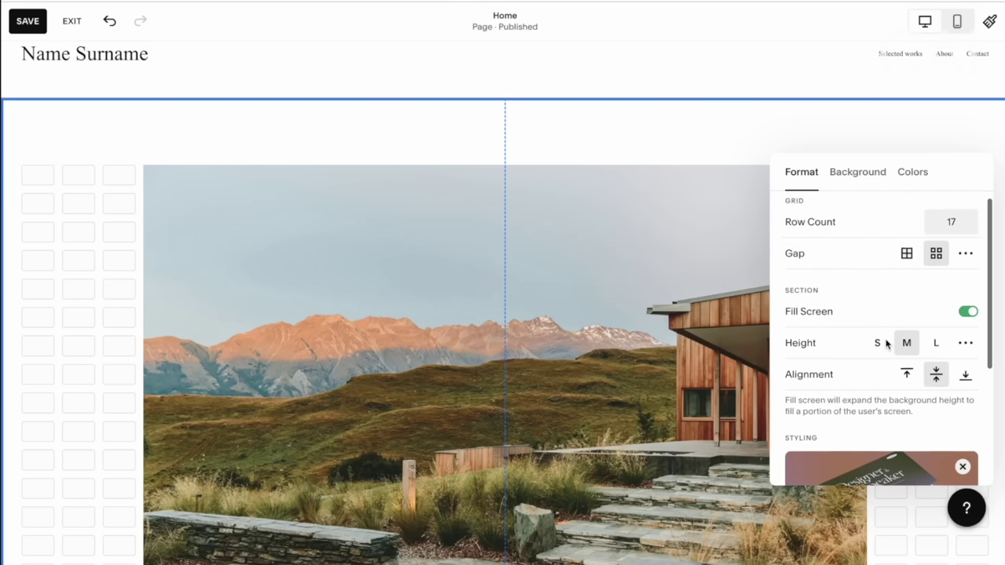
pyautogui.scroll(-2, 886, 343)
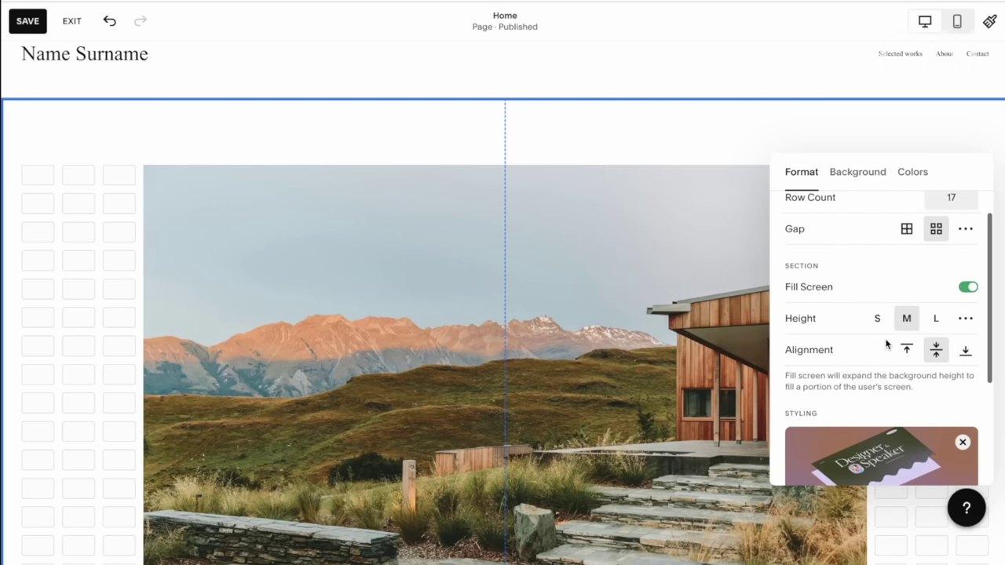
pyautogui.click(876, 292)
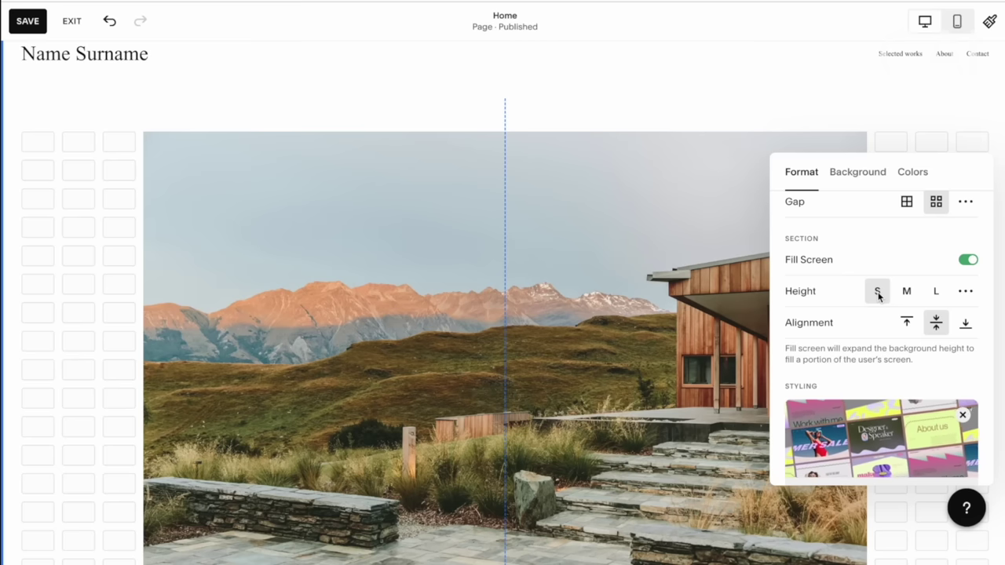
pyautogui.click(908, 323)
pyautogui.scroll(-3, 776, 264)
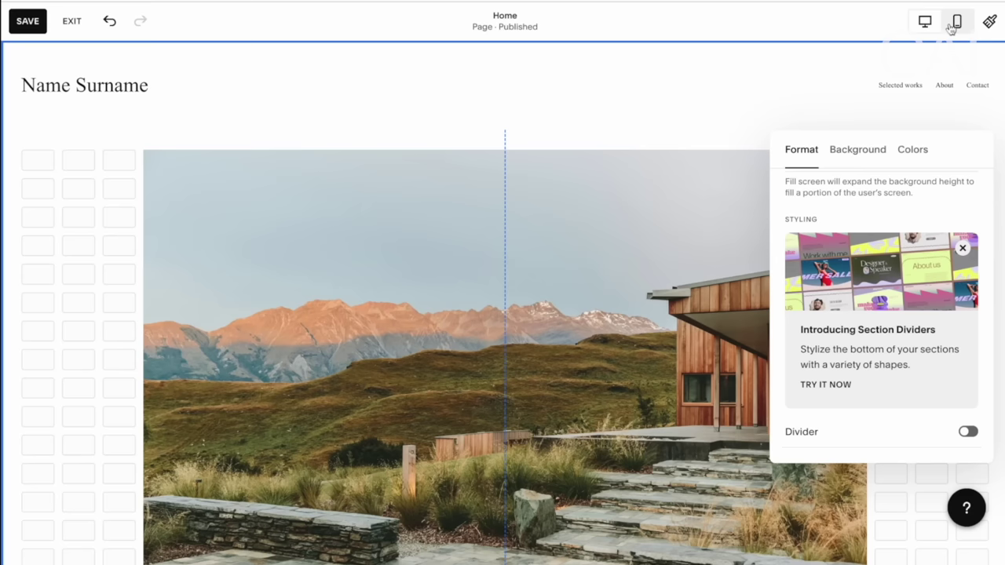
pyautogui.click(952, 26)
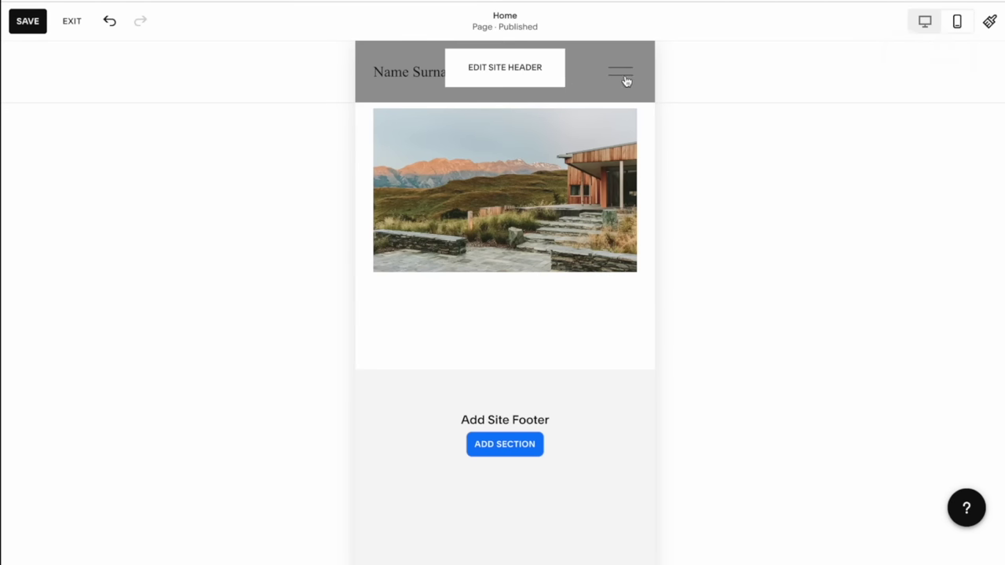
# - Return to the desktop preview, select the photo block and exit the page editor
pyautogui.click(67, 30)
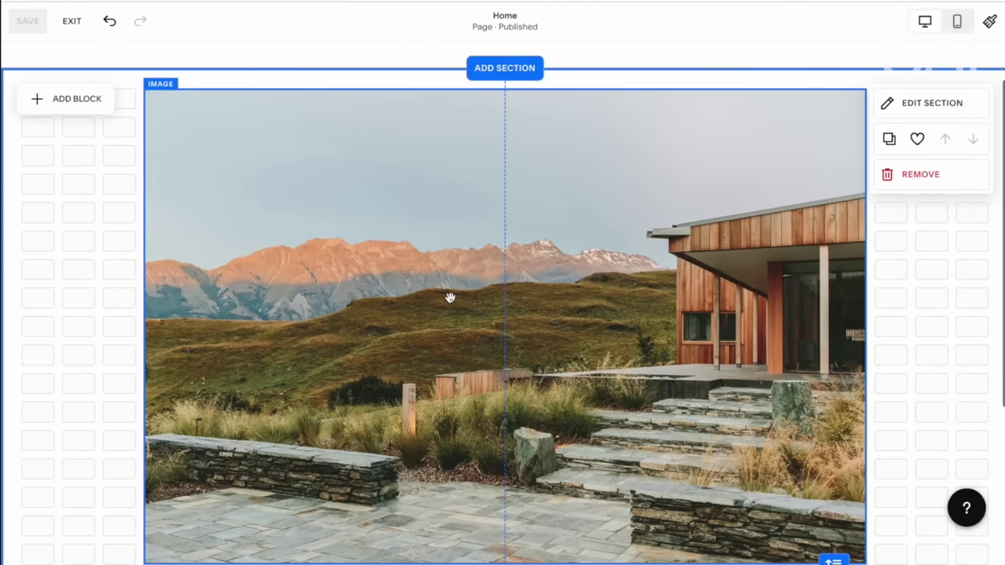
pyautogui.click(448, 292)
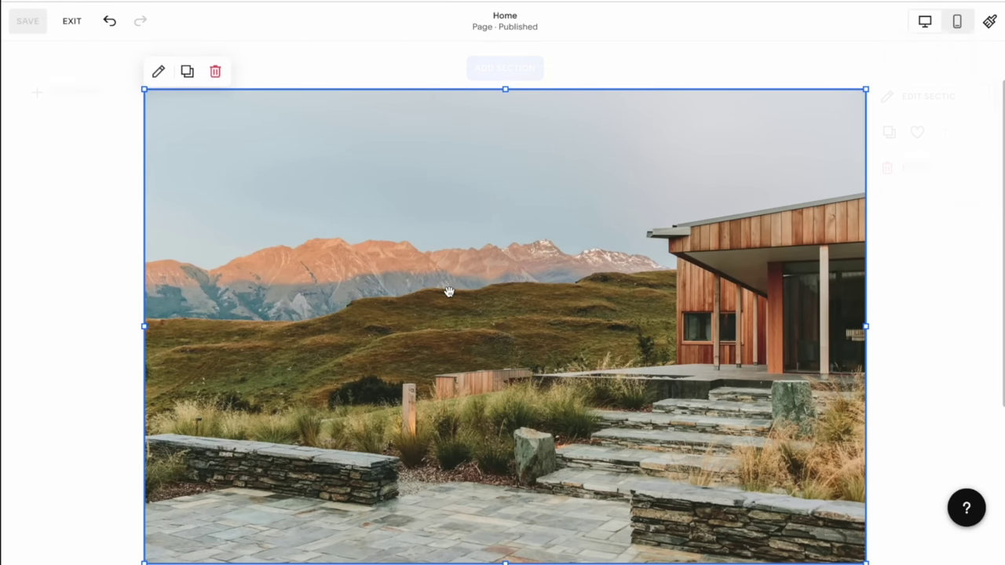
pyautogui.scroll(1, 220, 241)
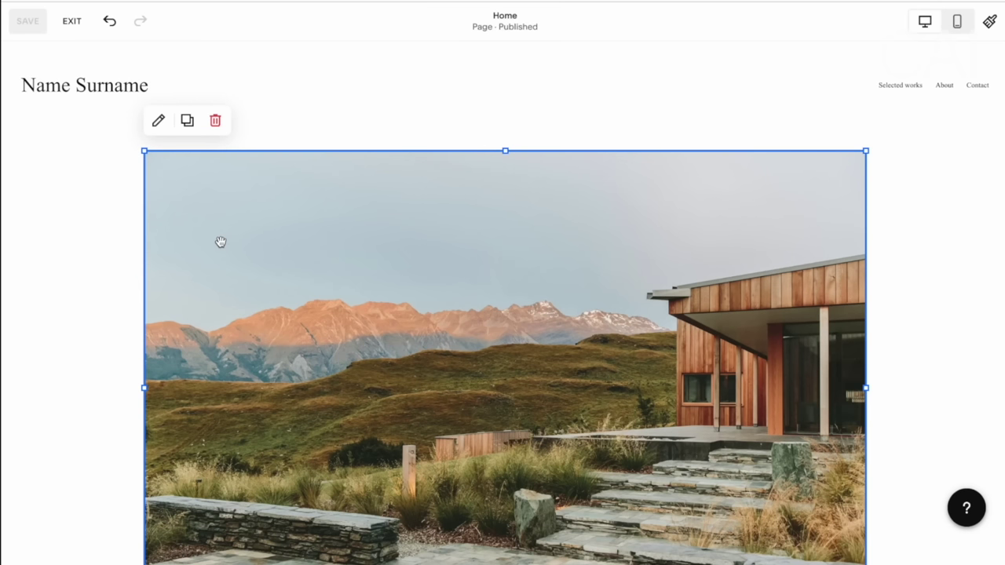
pyautogui.moveTo(908, 93)
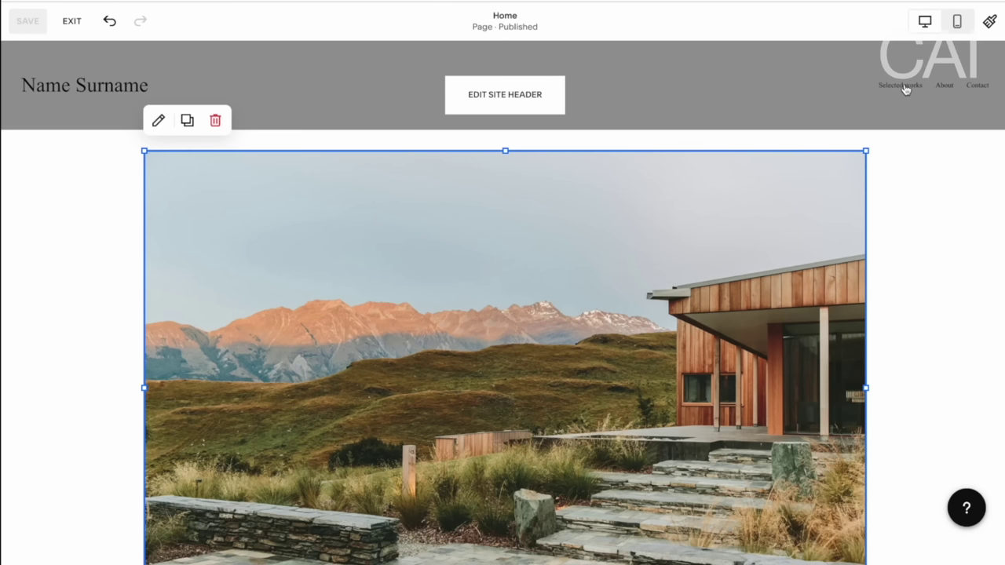
pyautogui.click(71, 21)
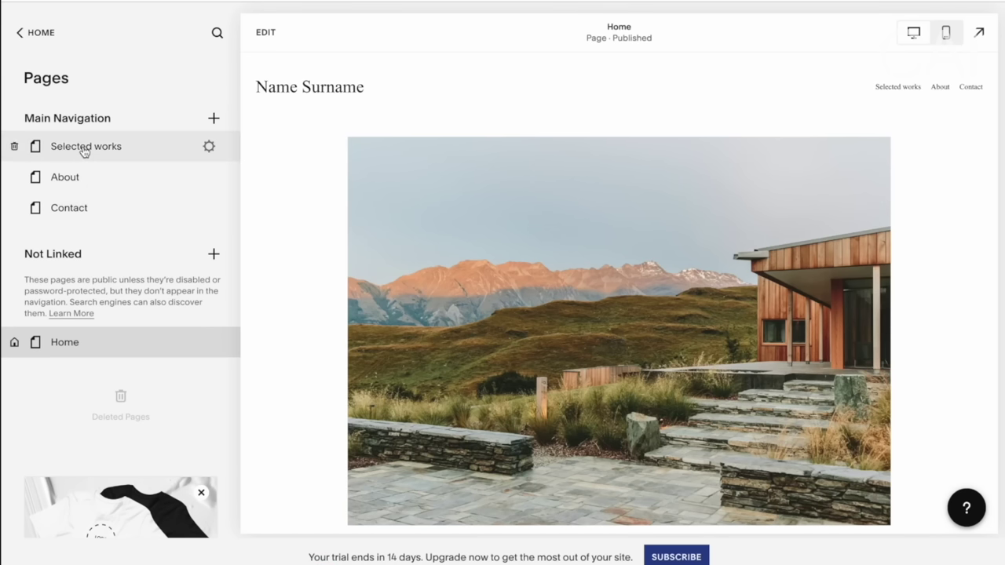
# - Set the Selected works page as the homepage and close its settings
pyautogui.click(209, 146)
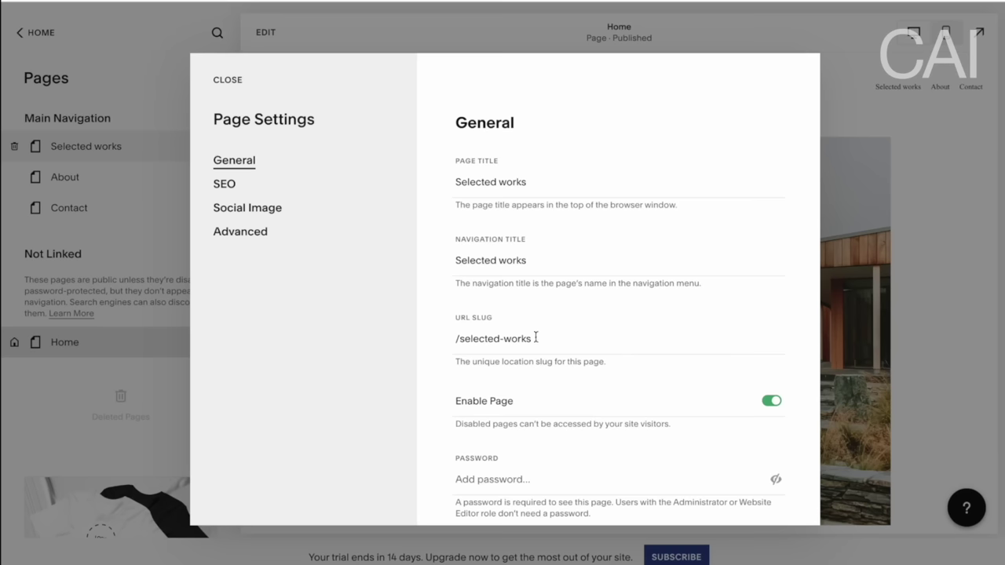
pyautogui.scroll(-3, 536, 337)
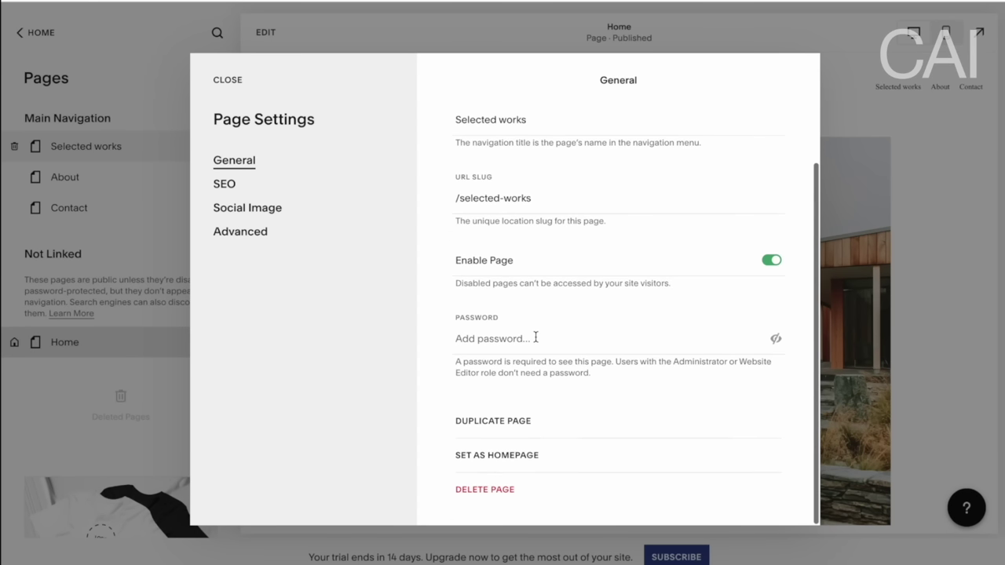
pyautogui.click(509, 460)
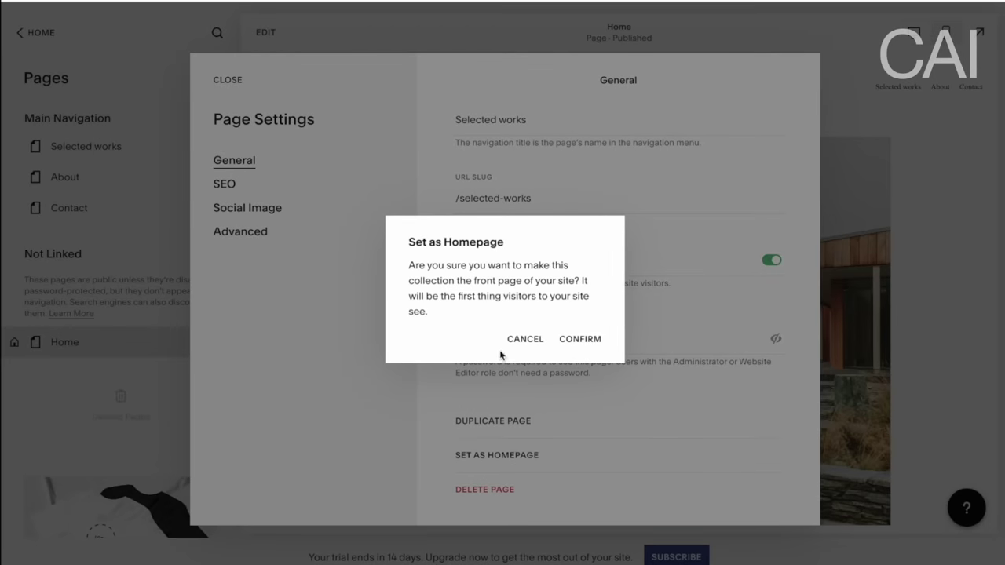
pyautogui.click(568, 339)
pyautogui.click(228, 82)
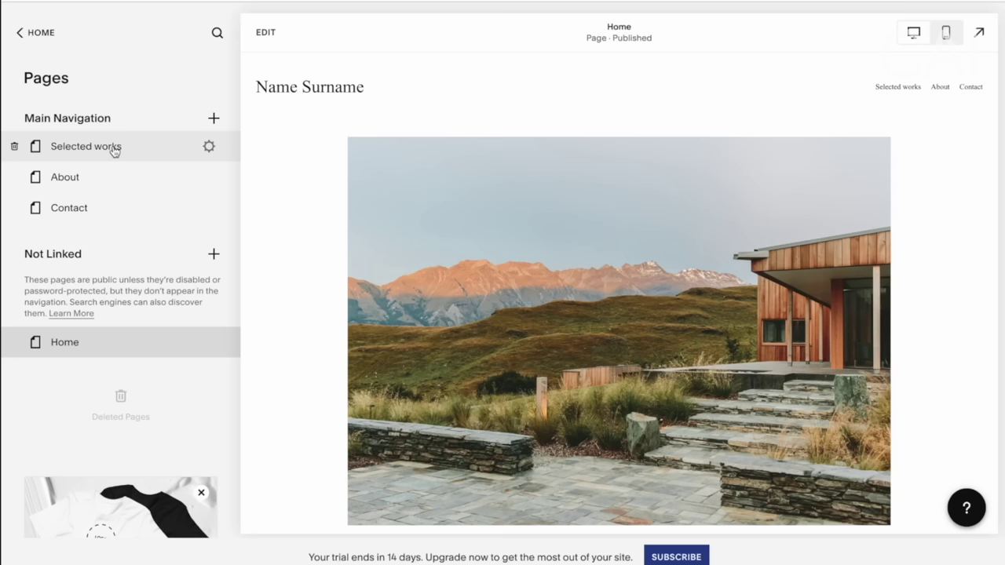
# - Make Home the homepage again and close its settings
pyautogui.moveTo(210, 349)
pyautogui.click(209, 343)
pyautogui.scroll(-3, 595, 443)
pyautogui.click(515, 456)
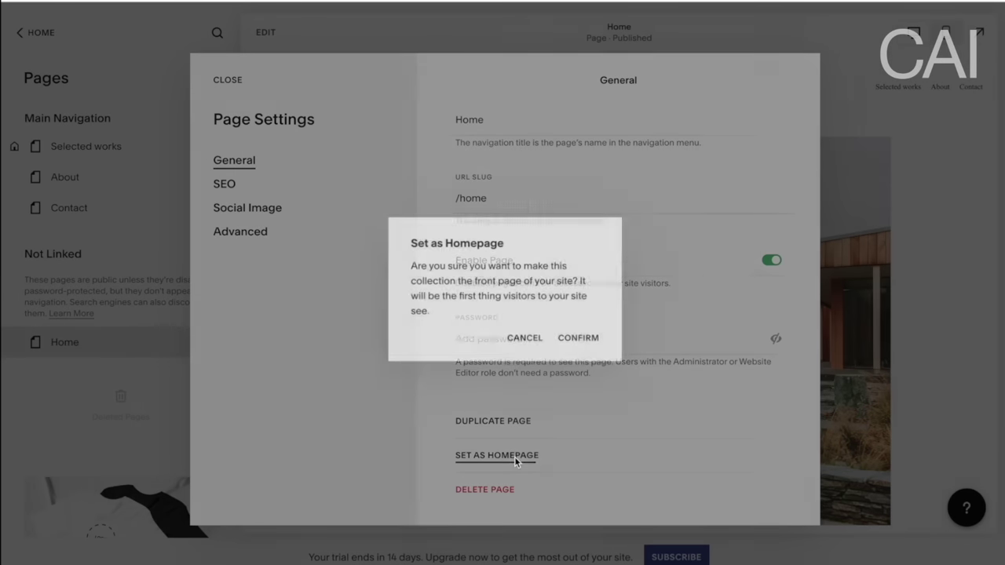
pyautogui.click(581, 340)
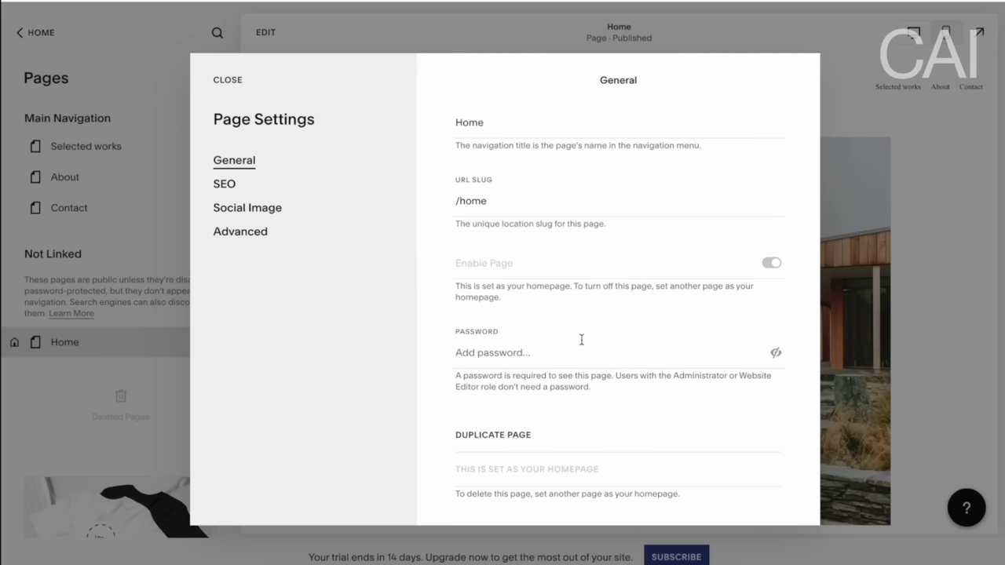
pyautogui.click(228, 81)
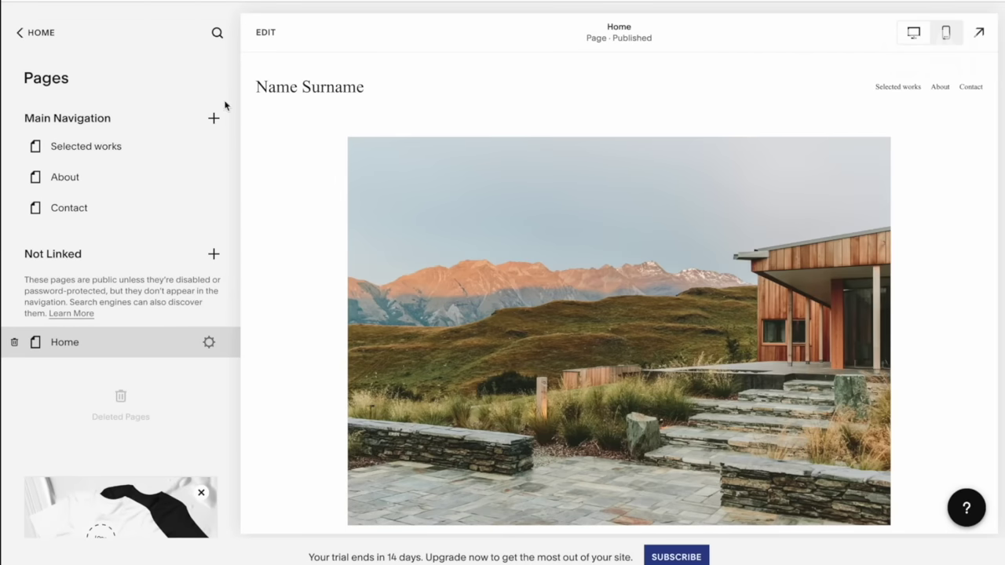
# - Reopen Home for editing and replace the landscape photo with VIEW49-min.jpg from the library
pyautogui.click(265, 32)
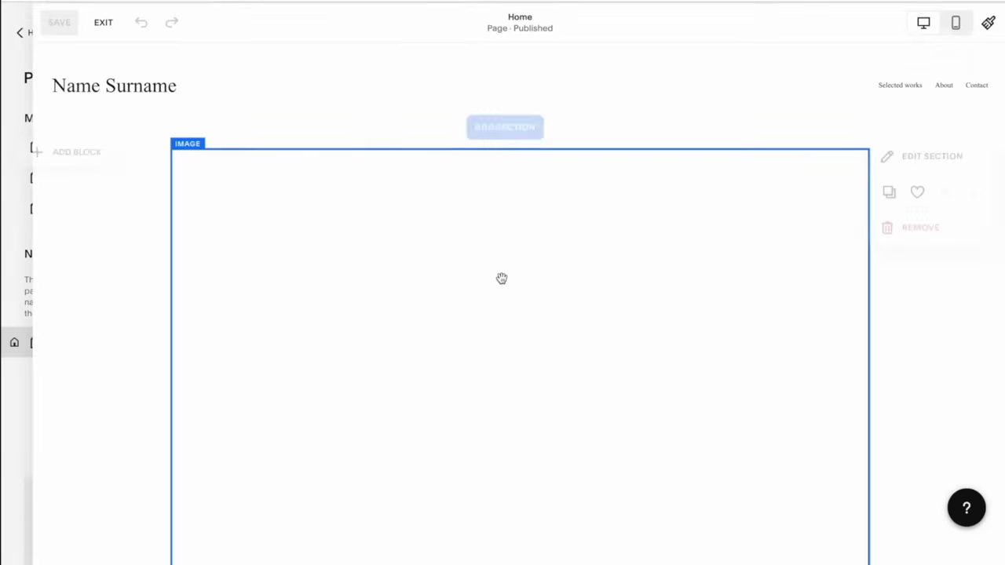
pyautogui.scroll(-4, 501, 278)
pyautogui.scroll(3, 501, 277)
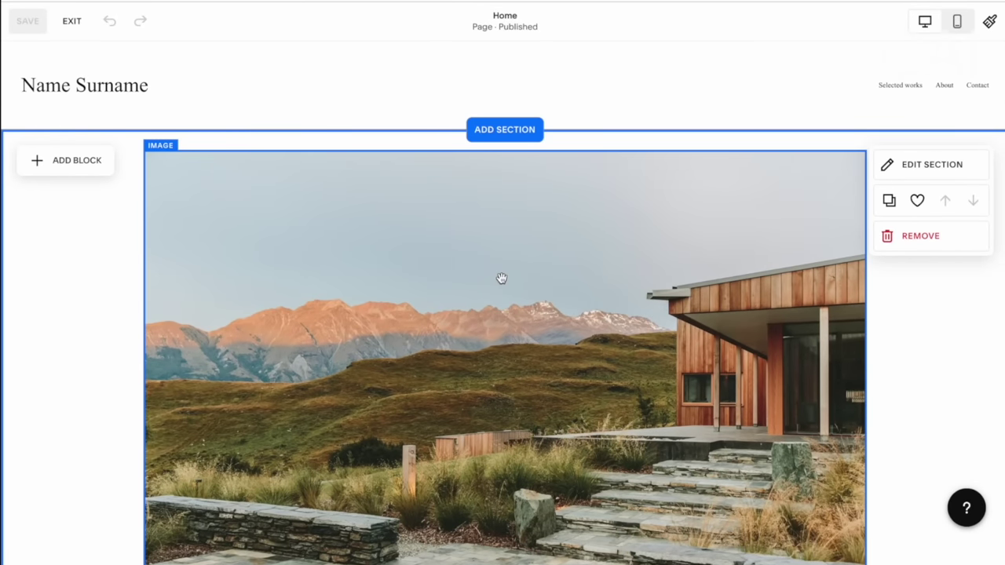
pyautogui.click(438, 171)
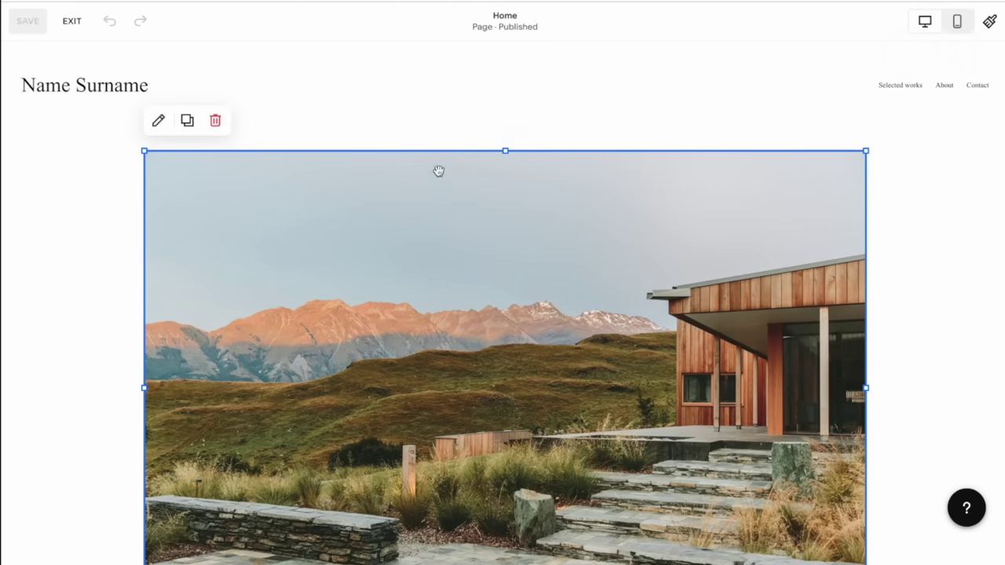
pyautogui.click(158, 122)
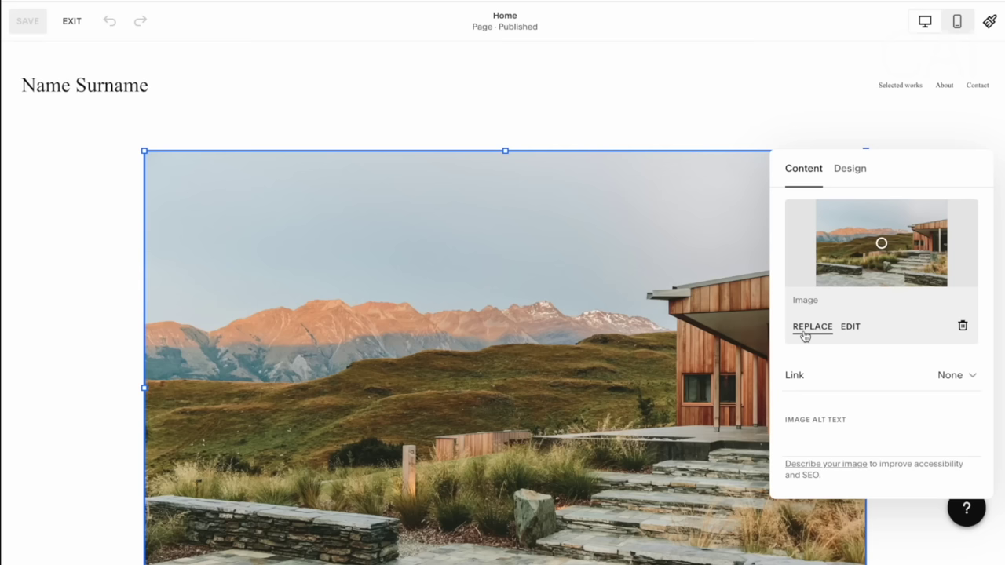
pyautogui.click(809, 326)
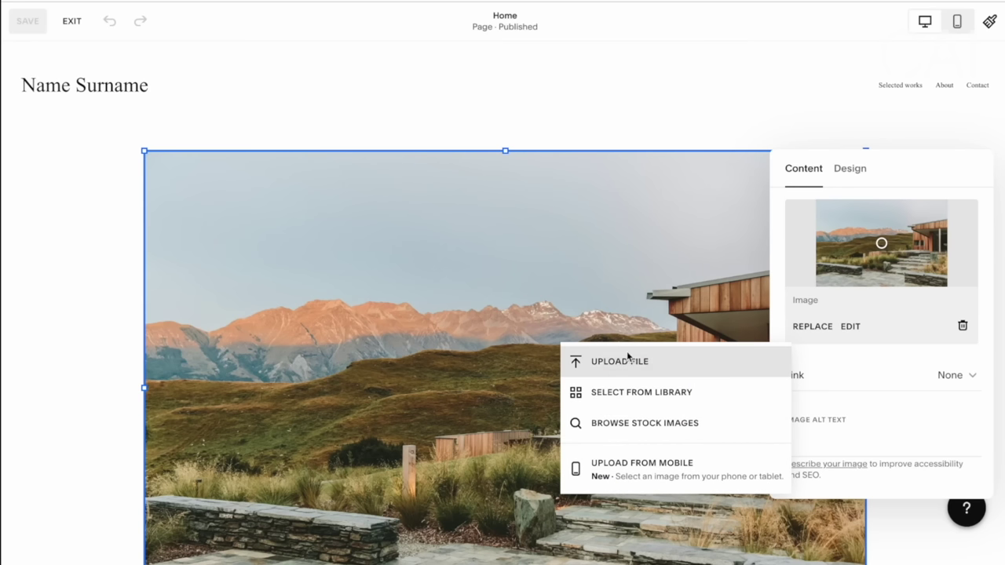
pyautogui.click(639, 402)
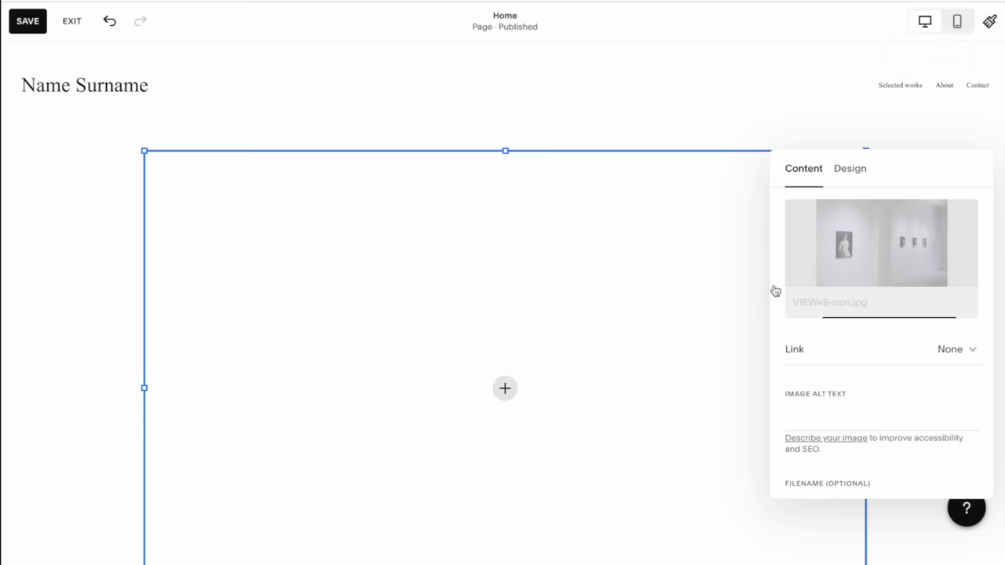
pyautogui.scroll(-1, 598, 320)
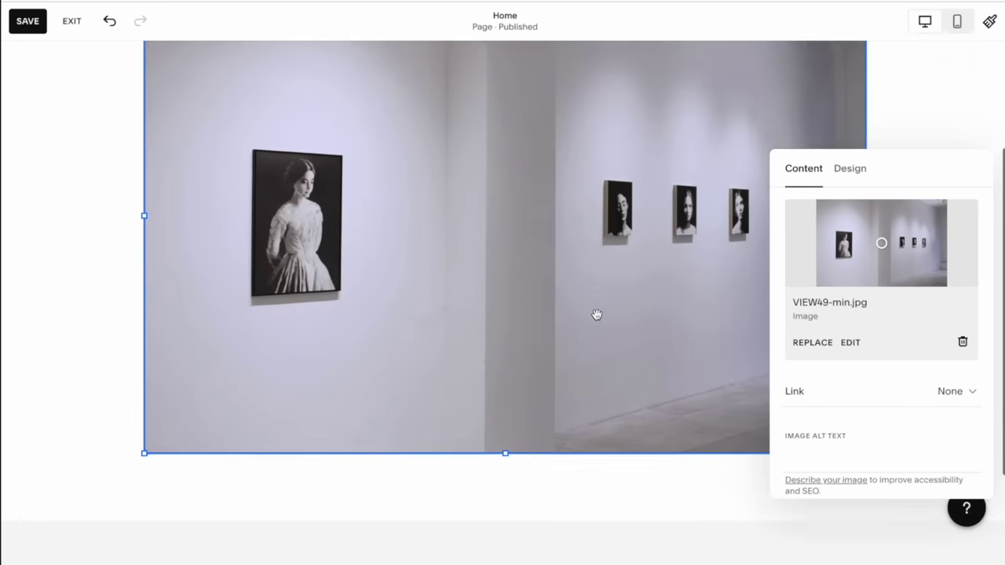
pyautogui.scroll(1, 596, 315)
pyautogui.scroll(-1, 596, 315)
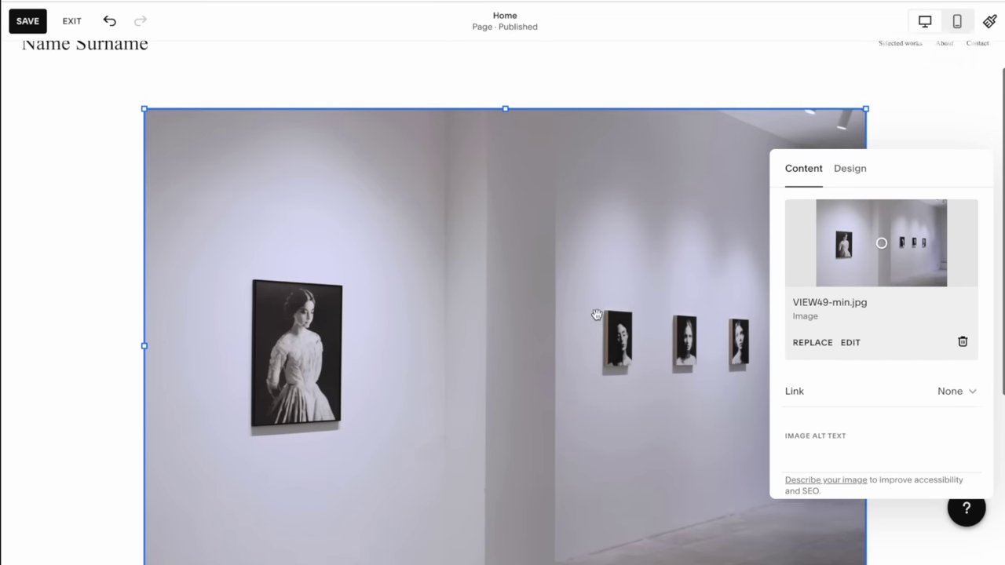
pyautogui.scroll(1, 596, 315)
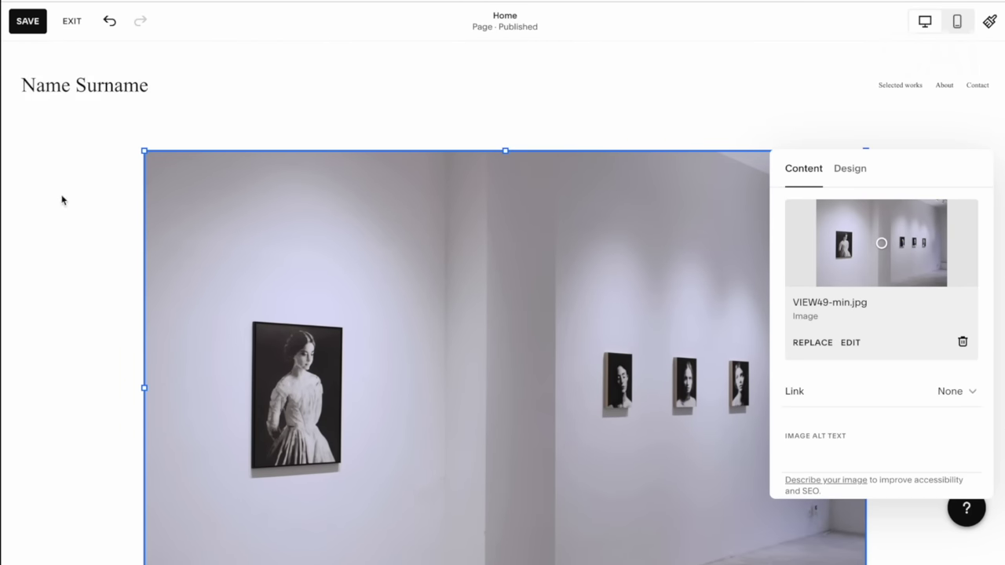
pyautogui.click(60, 200)
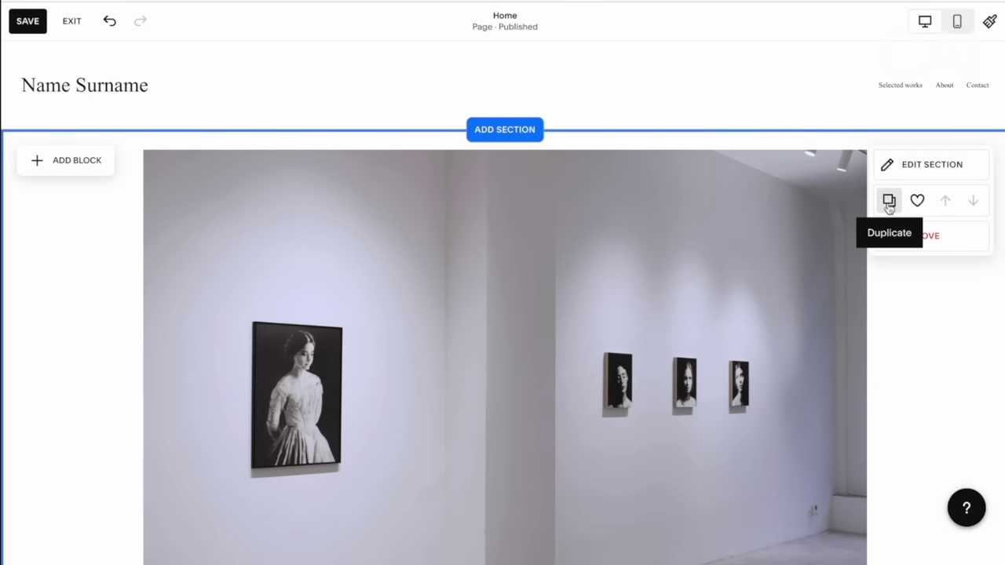
# - Duplicate the gallery photo section and replace the copy's photo with uploaded SB11.jpg
pyautogui.click(888, 202)
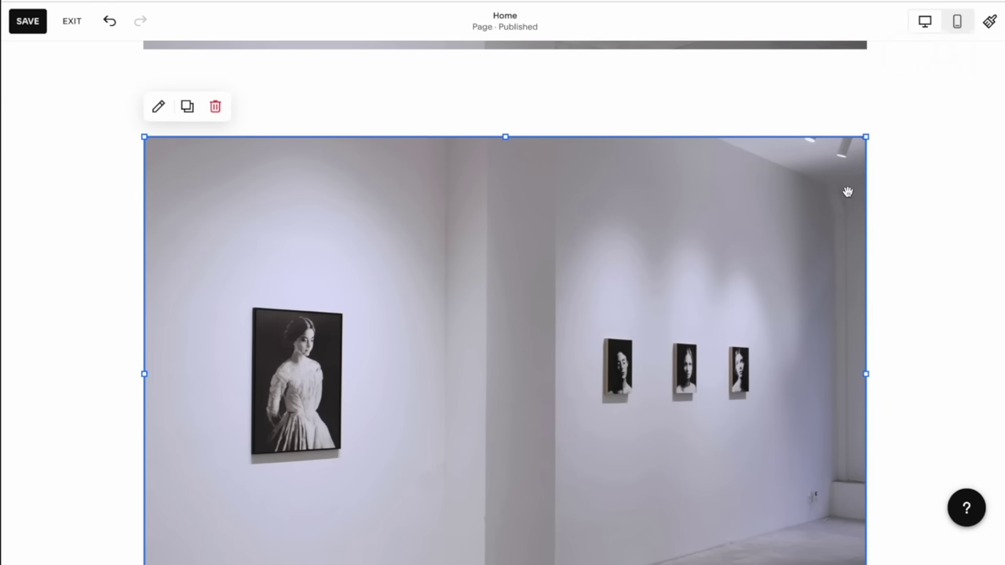
pyautogui.click(160, 105)
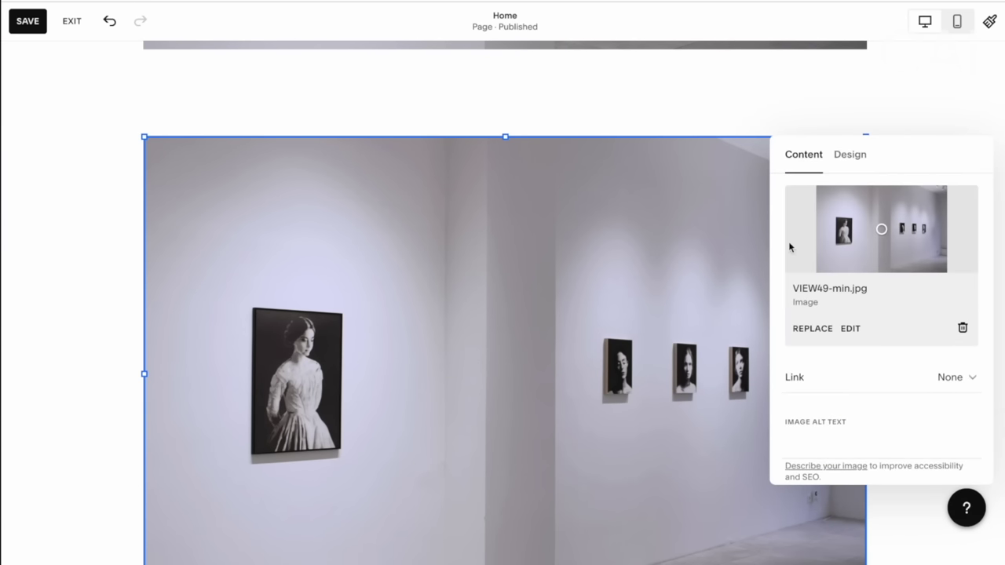
pyautogui.click(811, 329)
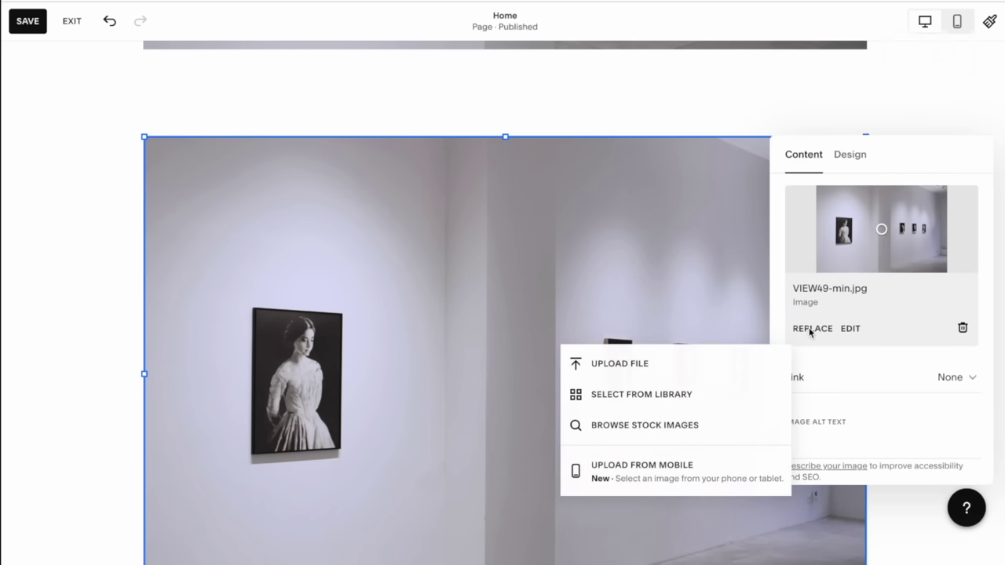
pyautogui.click(603, 363)
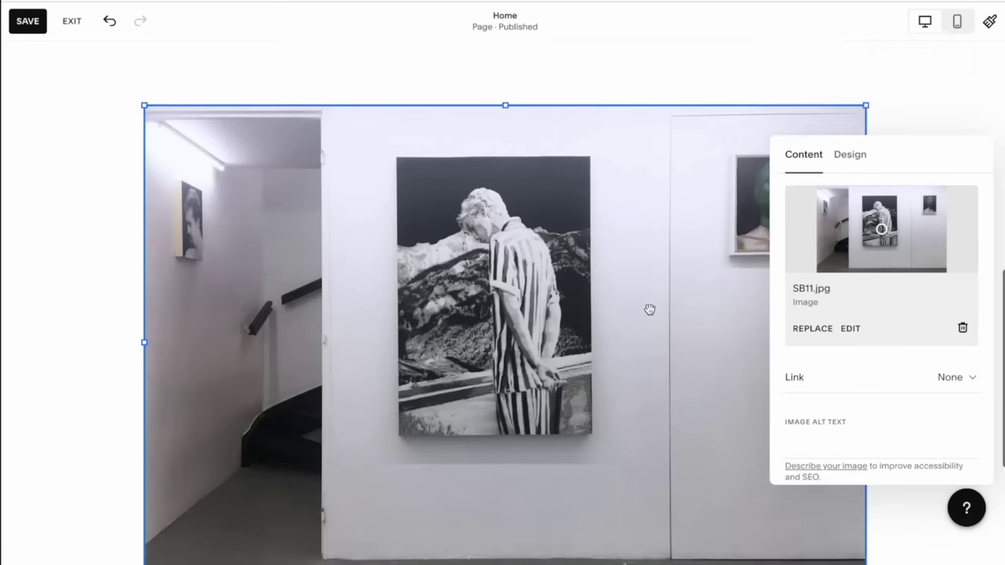
pyautogui.scroll(-3, 650, 310)
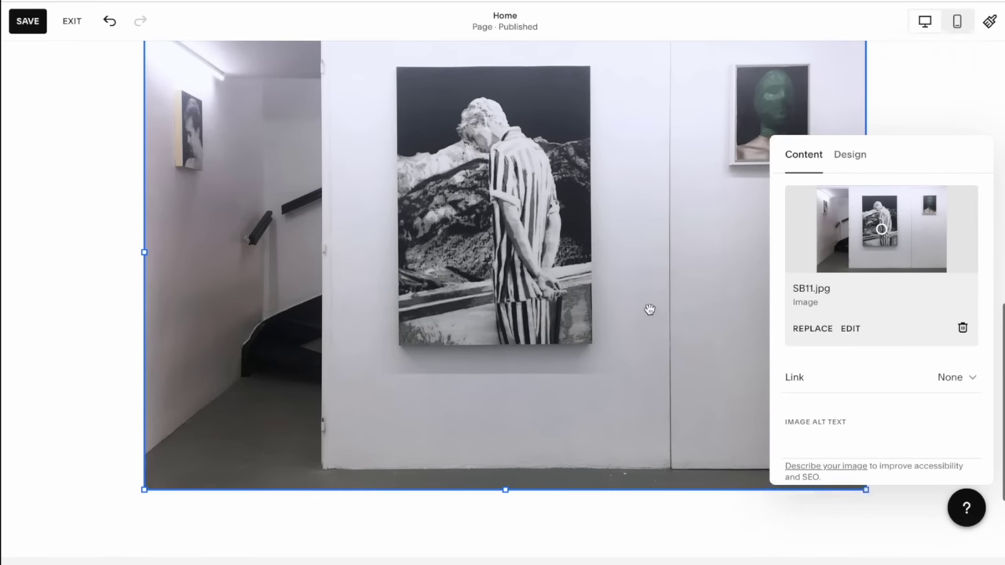
pyautogui.scroll(1, 649, 309)
pyautogui.scroll(-2, 649, 309)
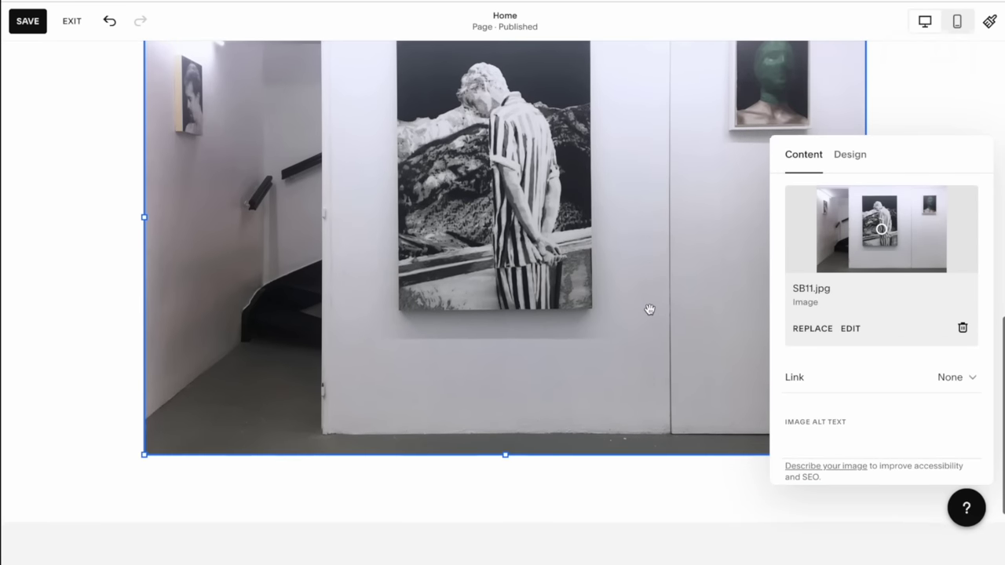
pyautogui.scroll(2, 650, 310)
pyautogui.click(219, 123)
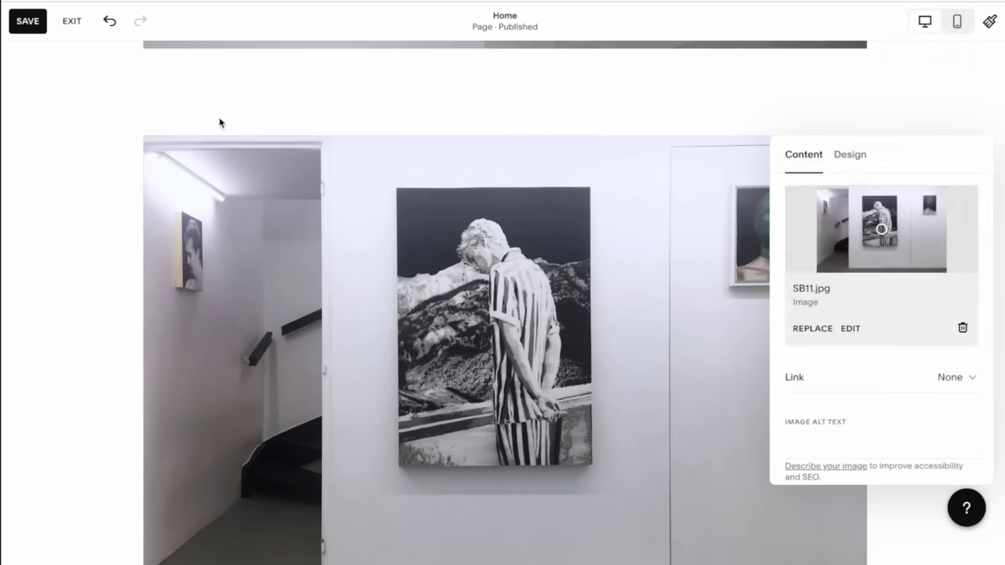
# - Duplicate the section again and upload JD2021_INSTALLATION-VIEW_6.jpg as its photo
pyautogui.click(888, 185)
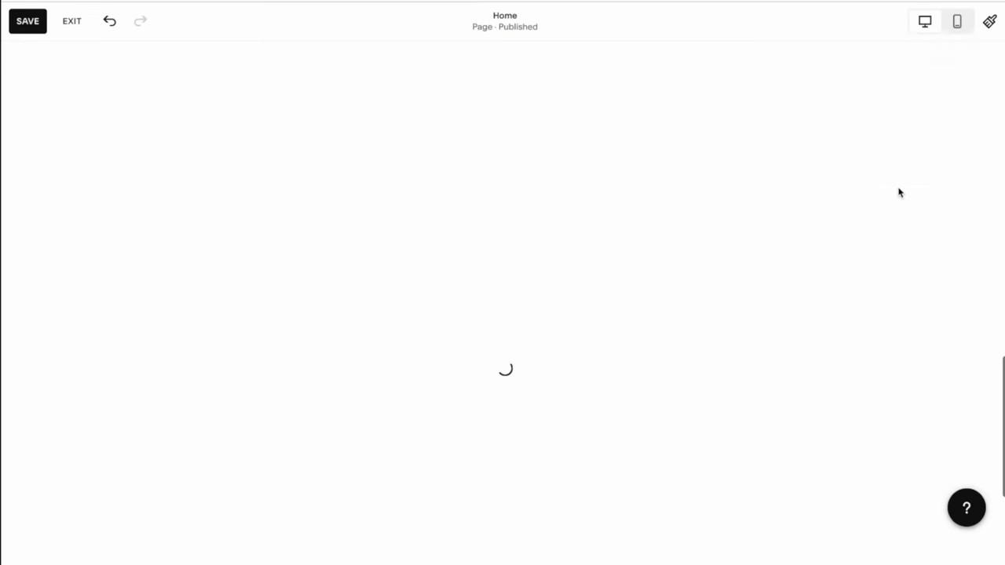
pyautogui.click(673, 278)
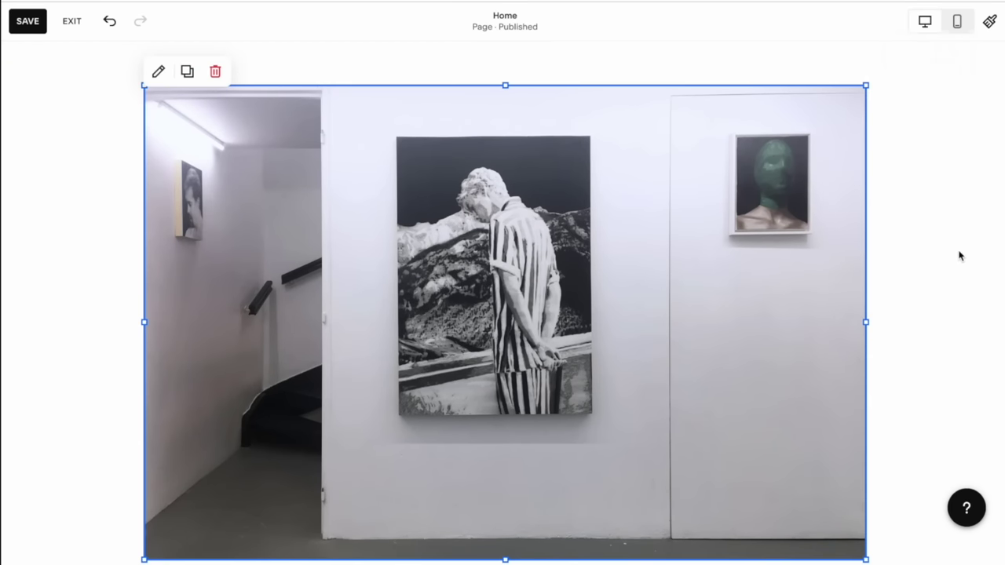
pyautogui.click(167, 78)
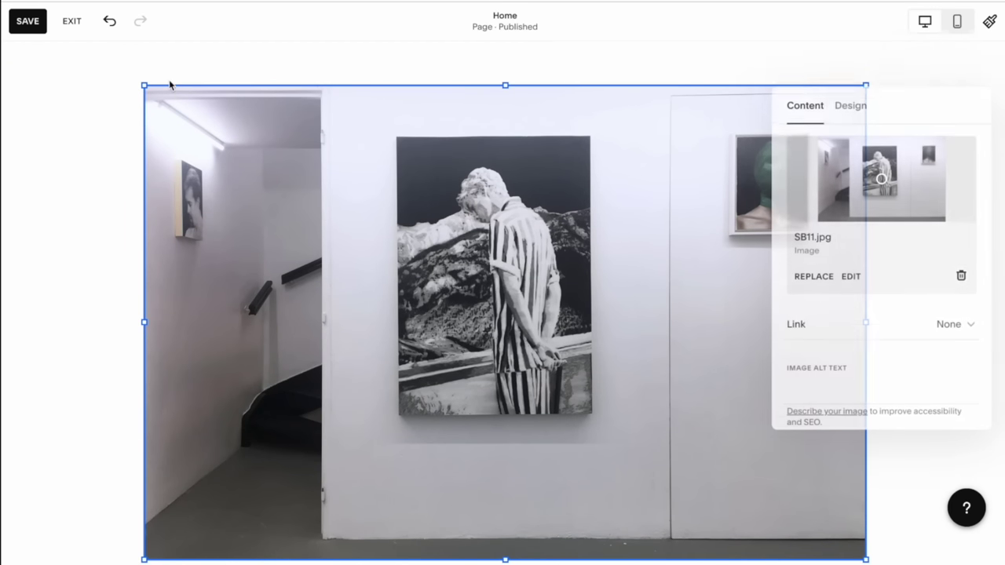
pyautogui.click(794, 280)
pyautogui.click(644, 313)
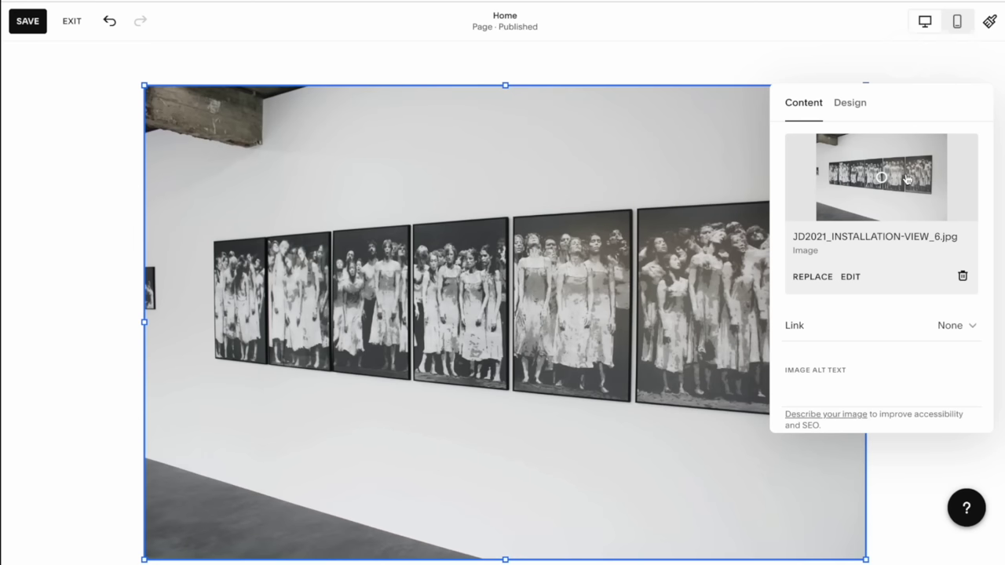
pyautogui.click(100, 140)
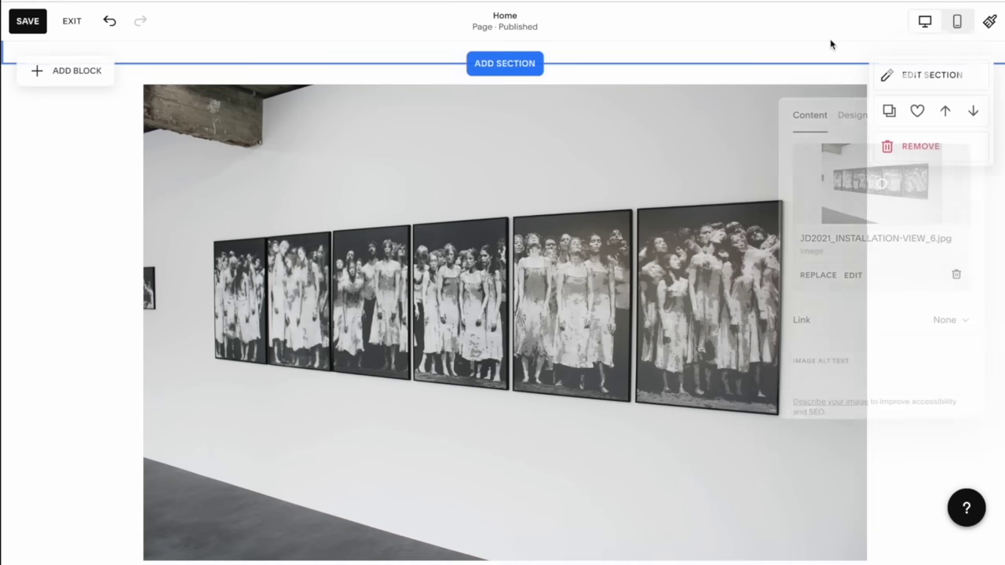
# - Replace the next section's photo with the uploaded brick hall screenshot
pyautogui.scroll(-5, 891, 141)
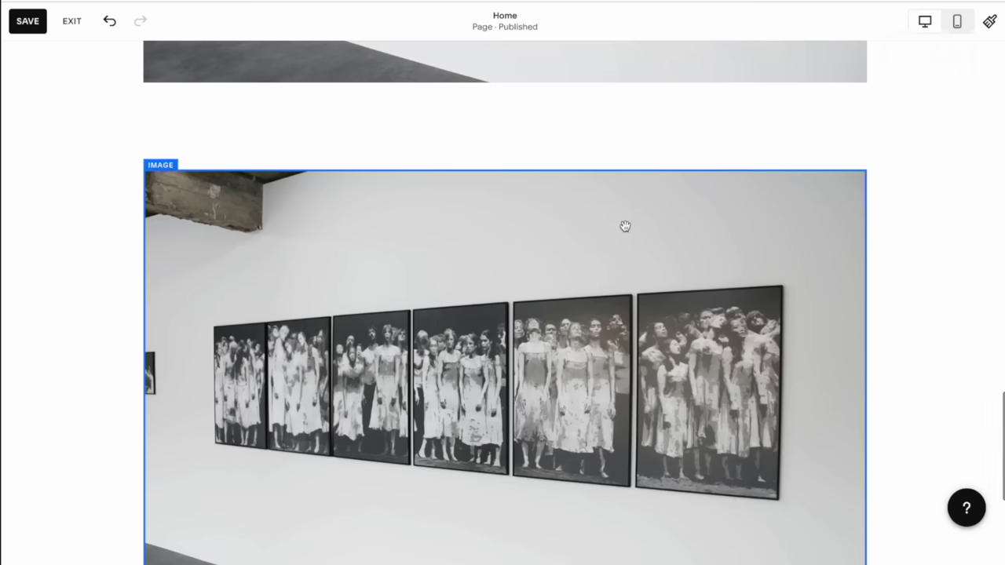
pyautogui.click(589, 283)
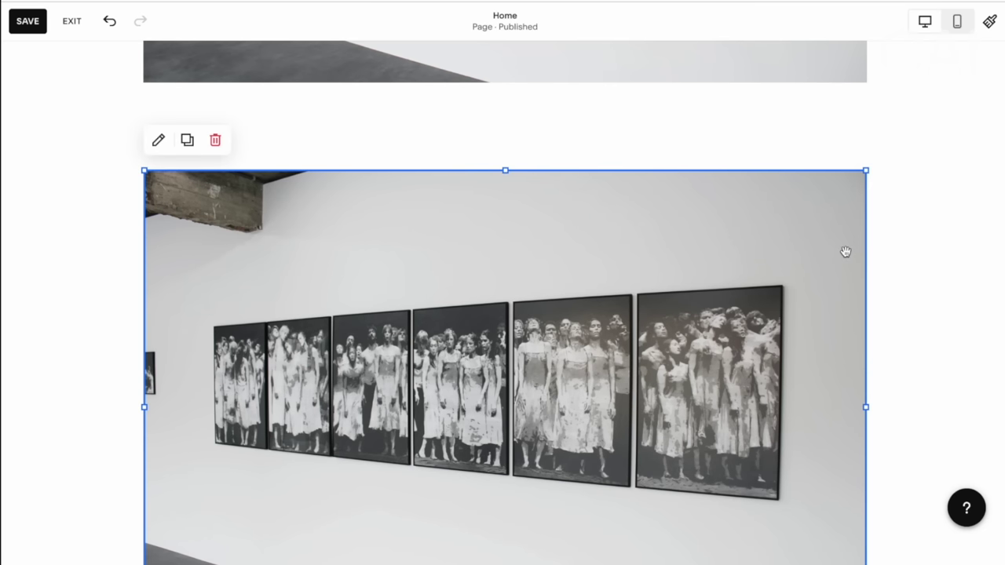
pyautogui.click(158, 140)
pyautogui.click(813, 373)
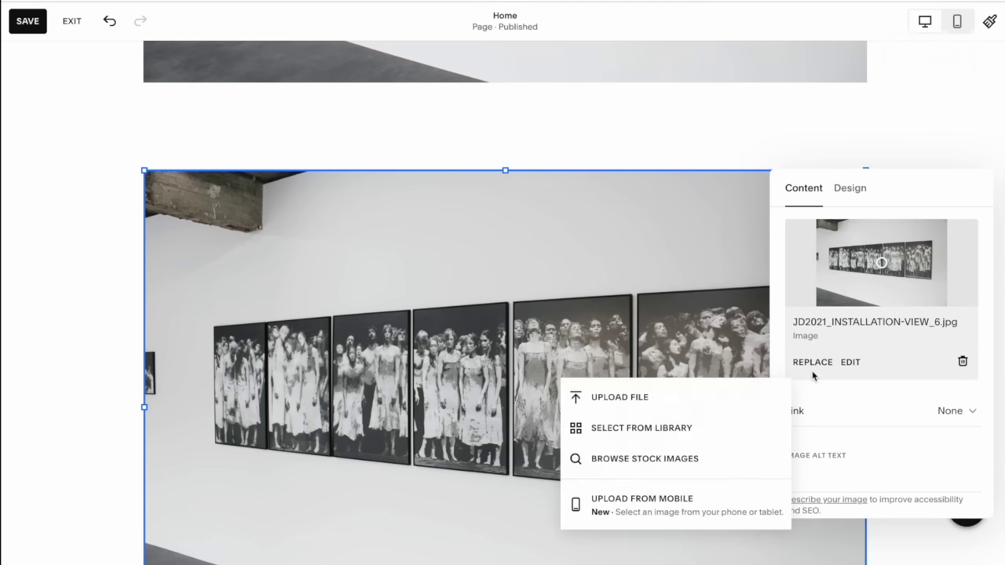
pyautogui.click(677, 405)
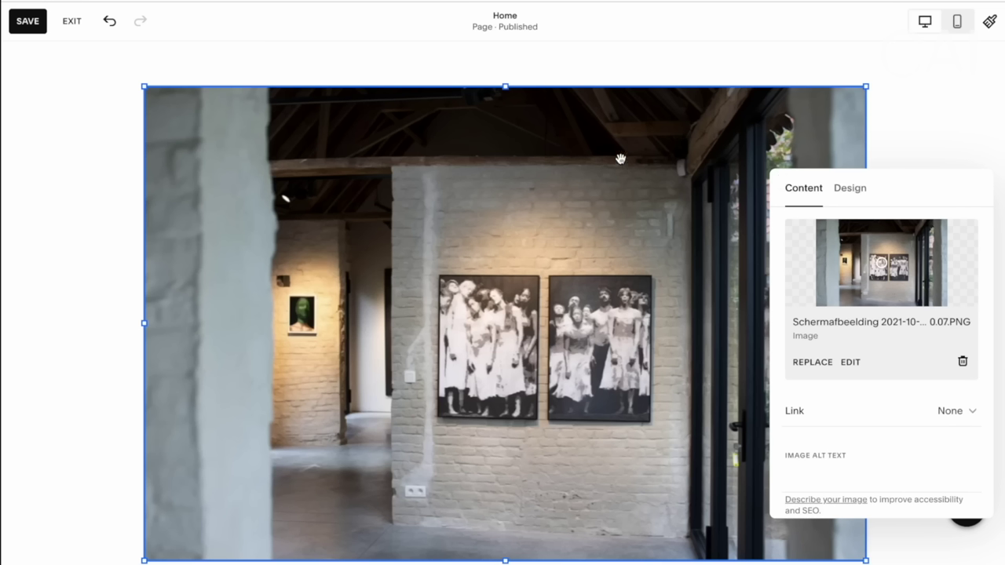
pyautogui.click(887, 106)
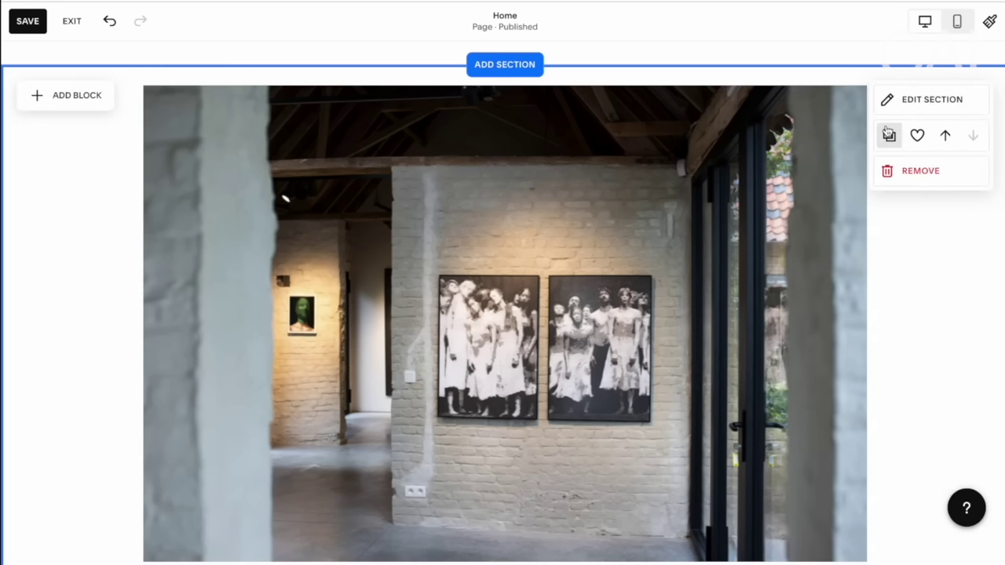
# - Replace the last duplicated section's photo with VIEW07.jpg and save the Home page
pyautogui.scroll(-6, 890, 138)
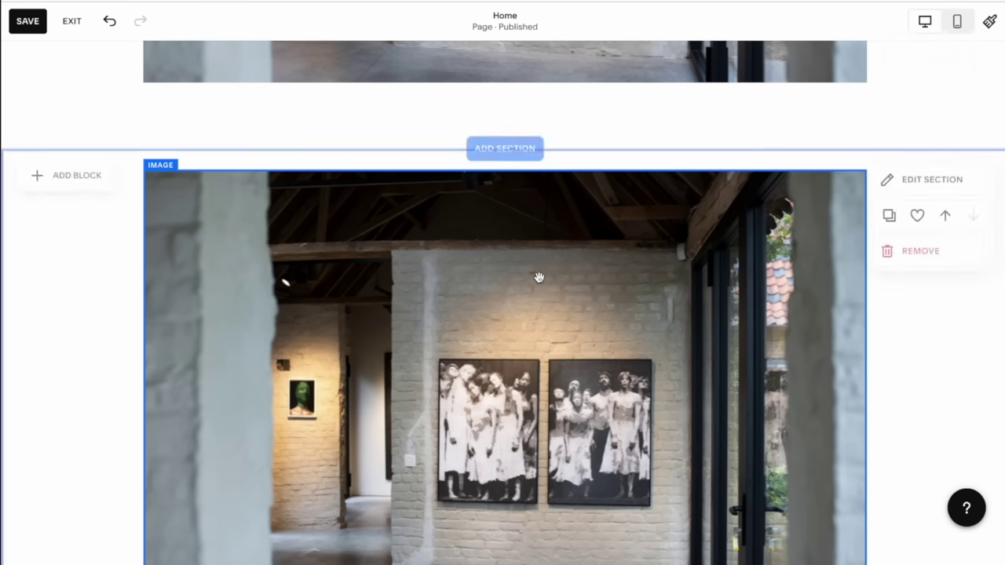
pyautogui.click(523, 272)
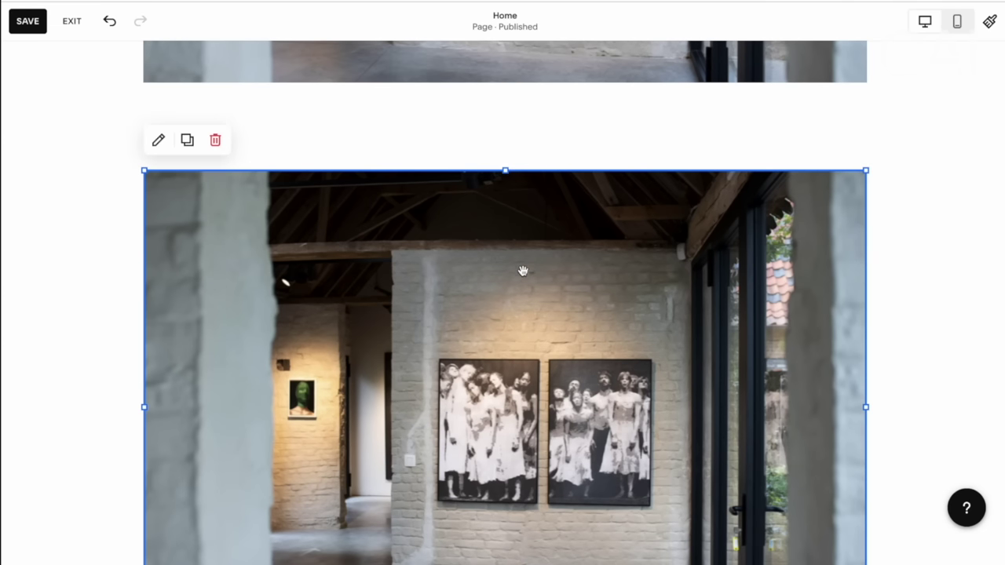
pyautogui.click(158, 140)
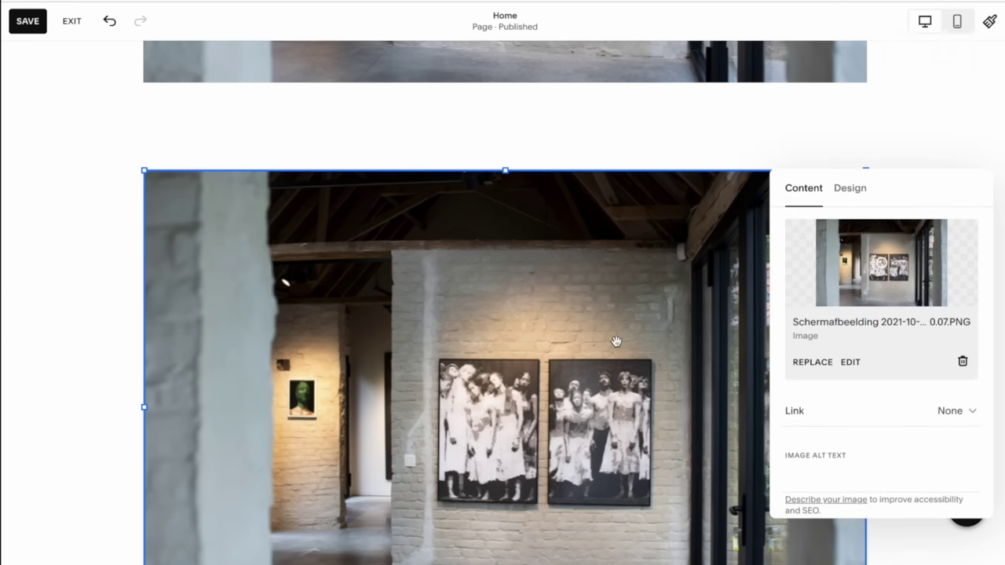
pyautogui.click(813, 361)
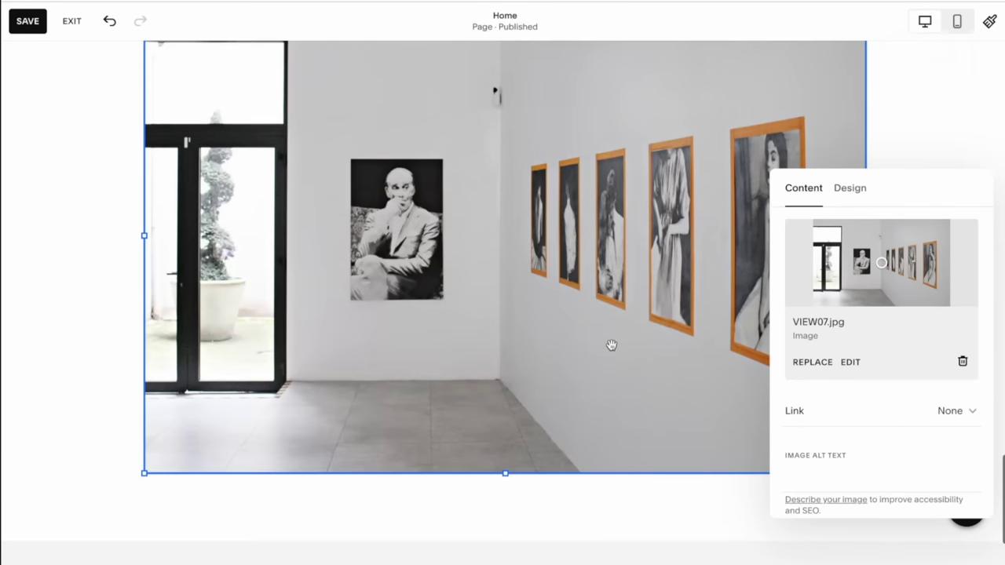
pyautogui.scroll(-1, 612, 345)
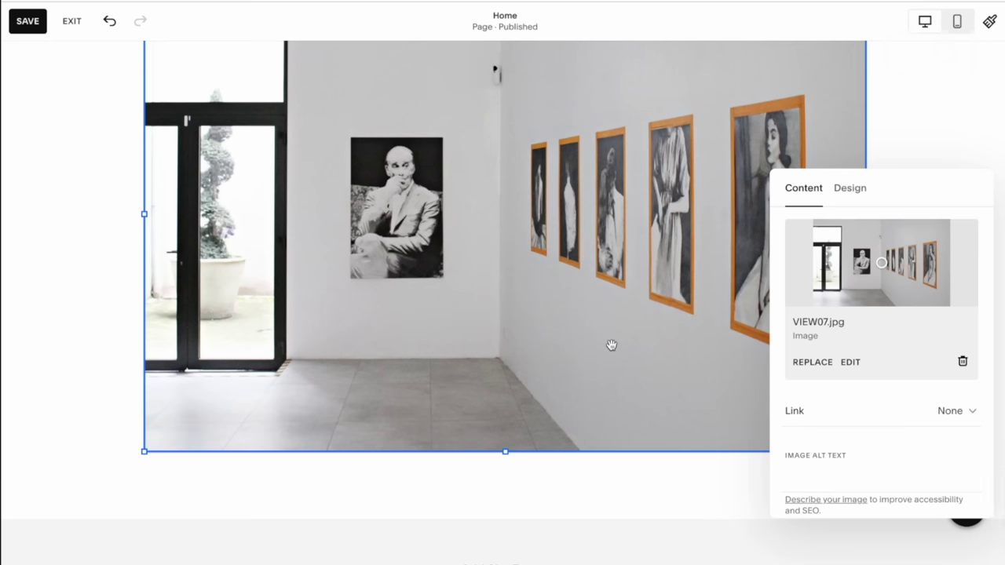
pyautogui.scroll(15, 611, 346)
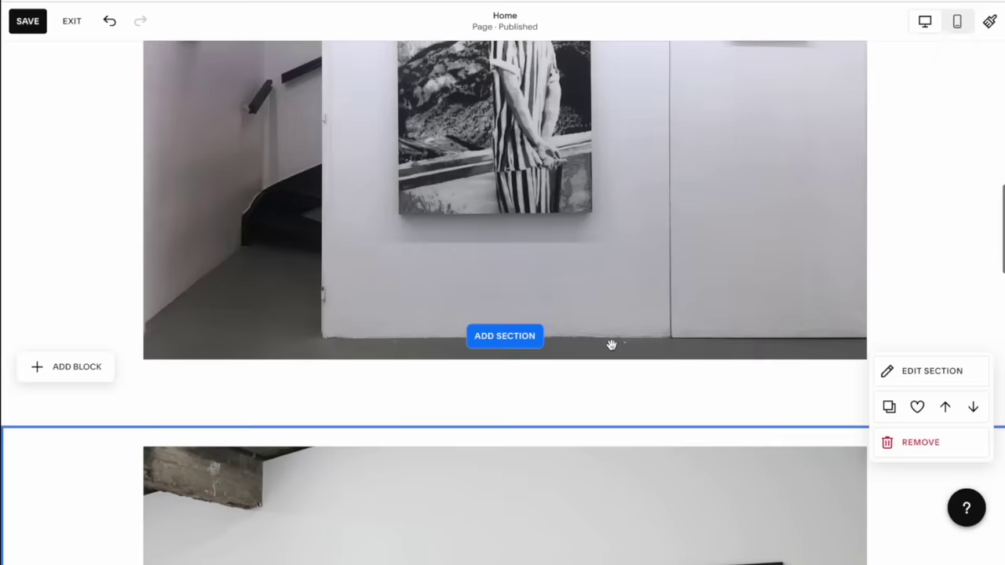
pyautogui.scroll(-10, 628, 353)
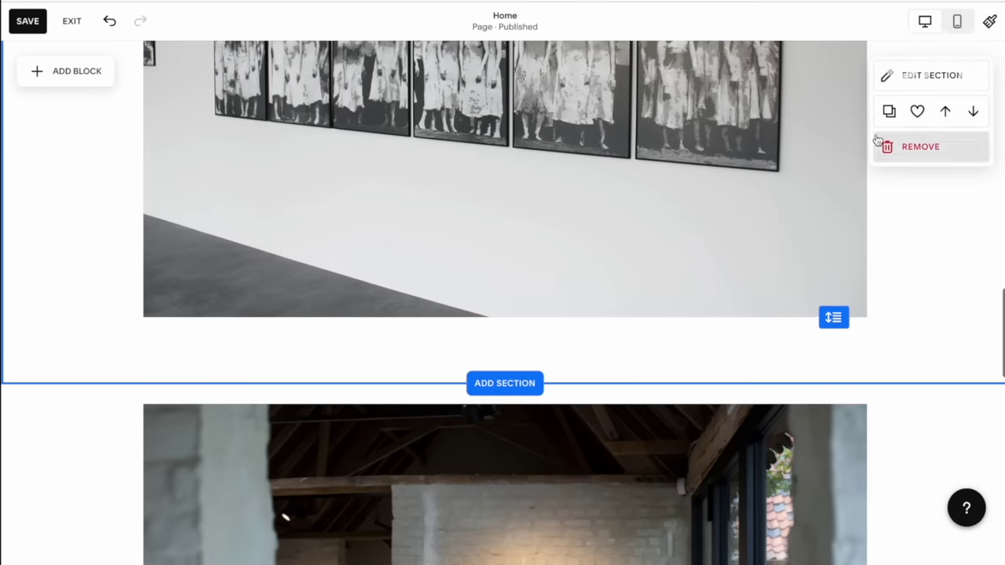
pyautogui.click(24, 24)
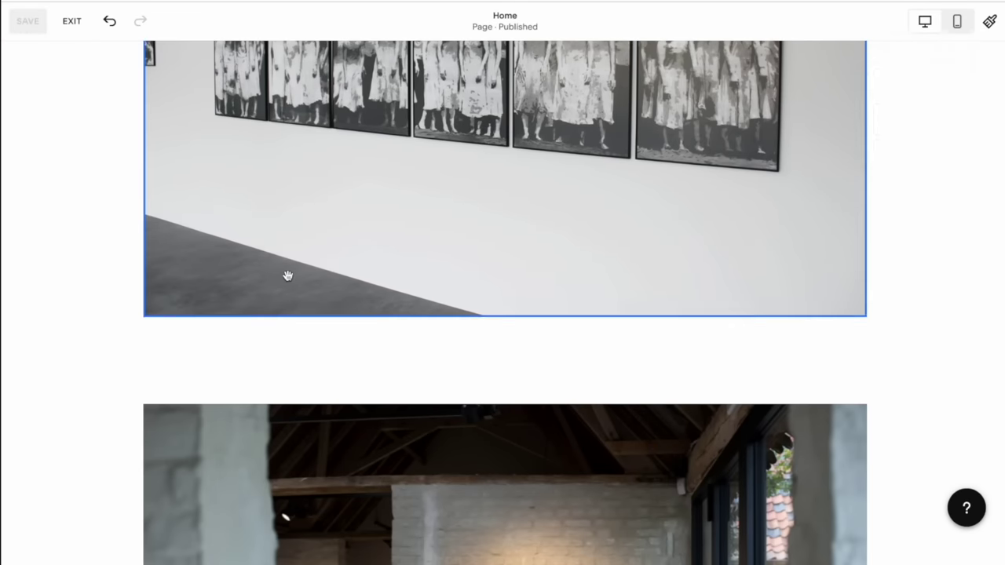
pyautogui.scroll(10, 287, 274)
# - Exit the editor and scroll through the Home page's installation photos in full-screen preview
pyautogui.click(71, 21)
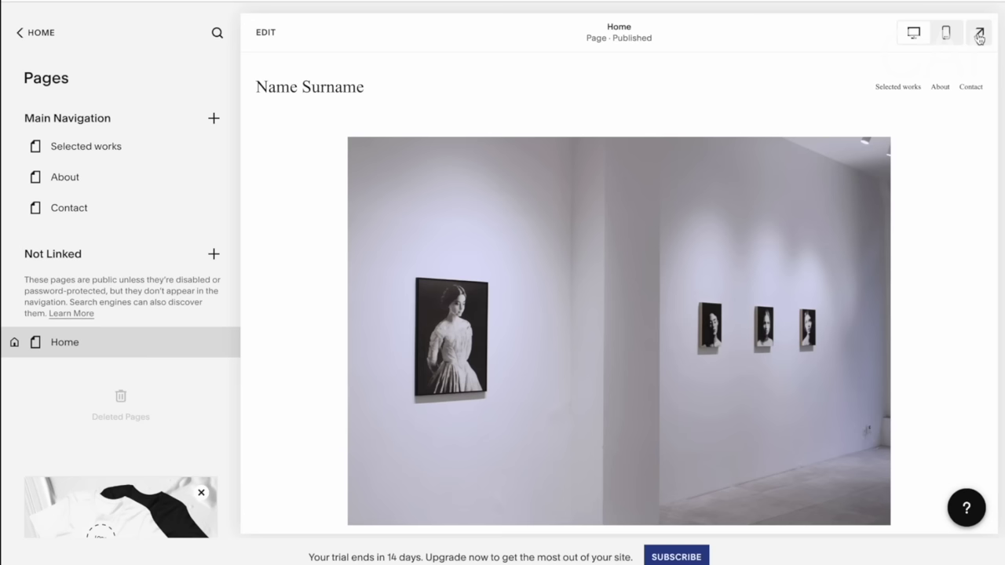
pyautogui.click(979, 35)
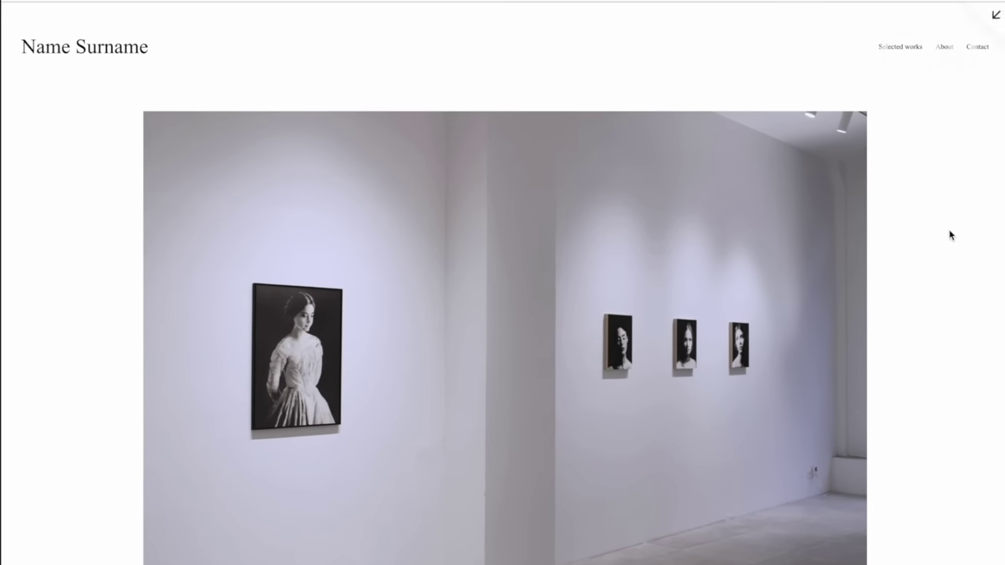
pyautogui.scroll(-15, 134, 336)
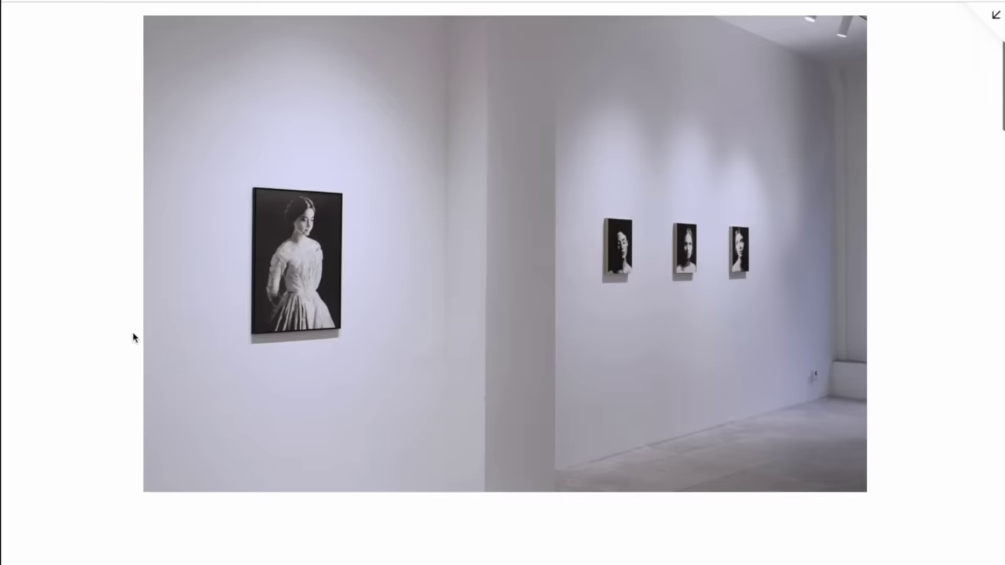
pyautogui.scroll(-15, 134, 337)
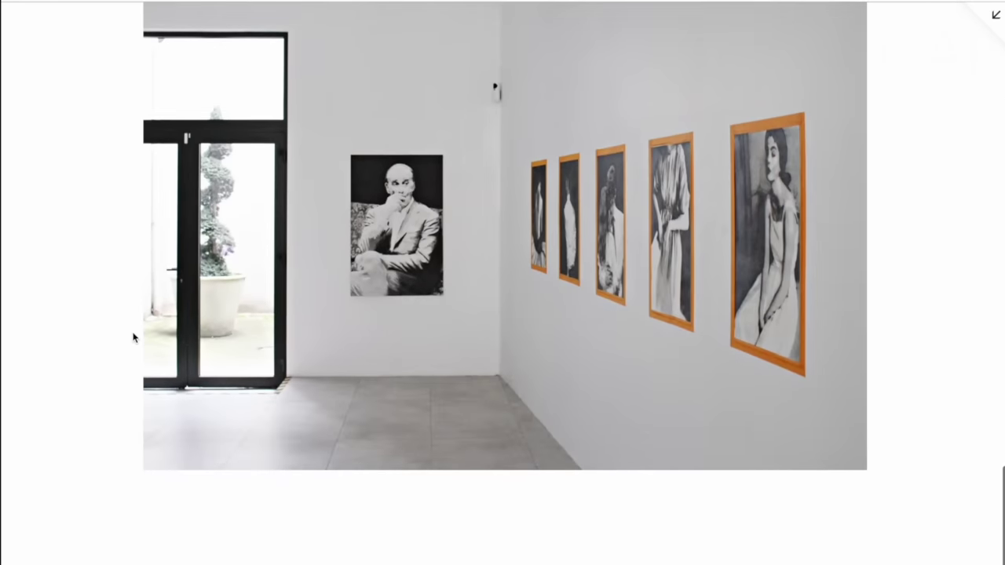
pyautogui.scroll(-4, 133, 337)
pyautogui.click(995, 14)
# - Check the Home page in Mobile View, switch back to Desktop View, and reopen it for editing
pyautogui.click(946, 32)
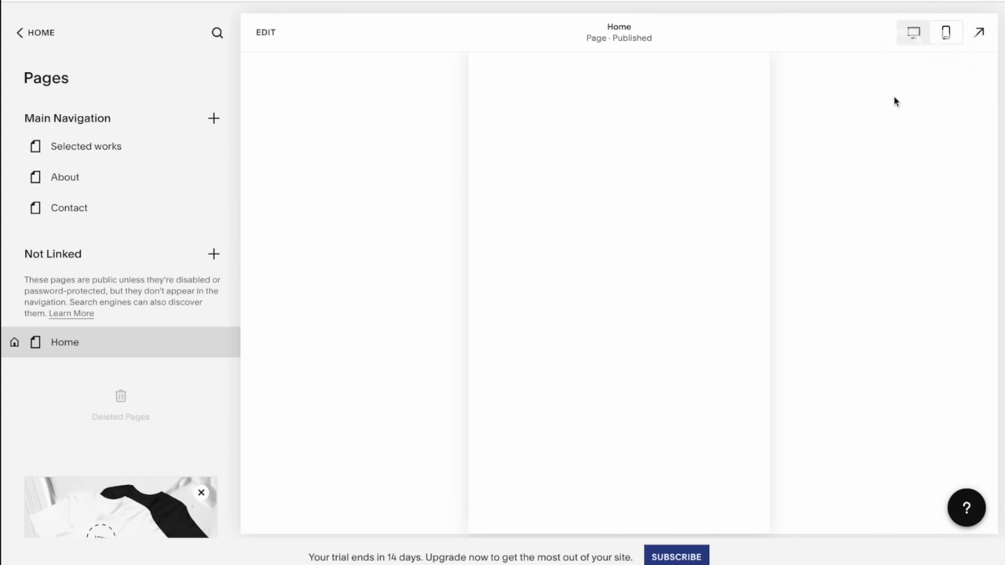
pyautogui.scroll(-5, 548, 247)
pyautogui.scroll(-3, 708, 318)
pyautogui.scroll(12, 707, 317)
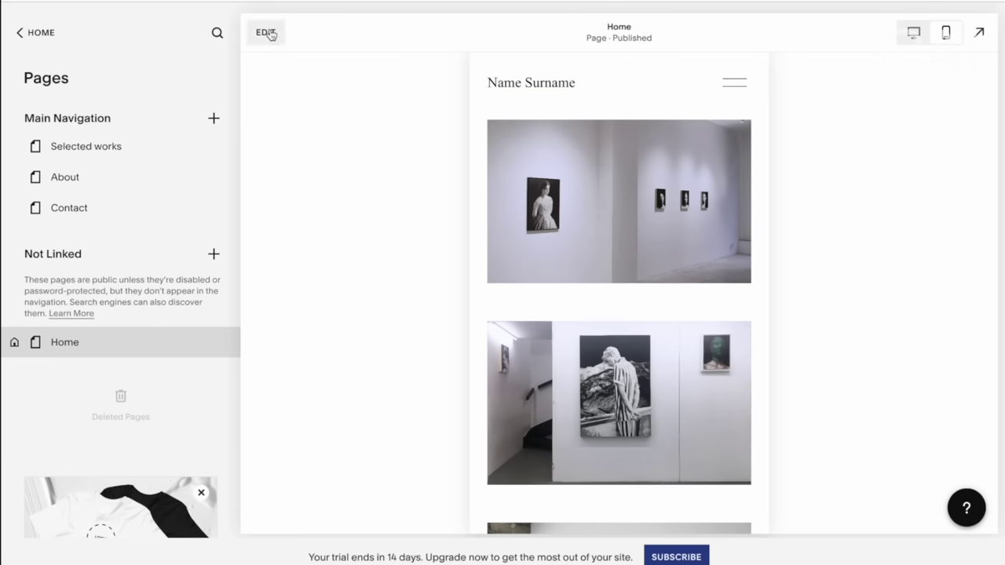
pyautogui.click(913, 32)
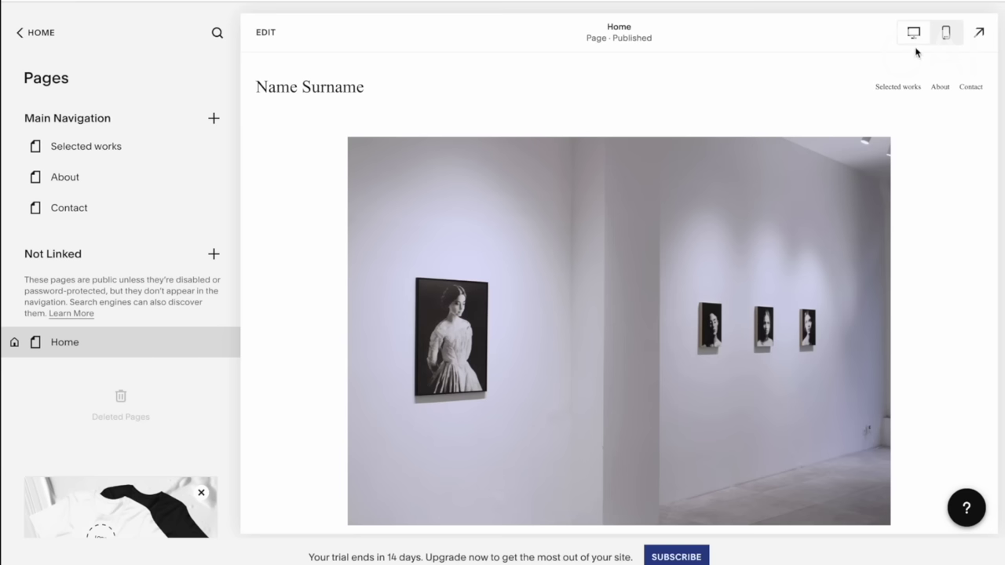
pyautogui.click(267, 33)
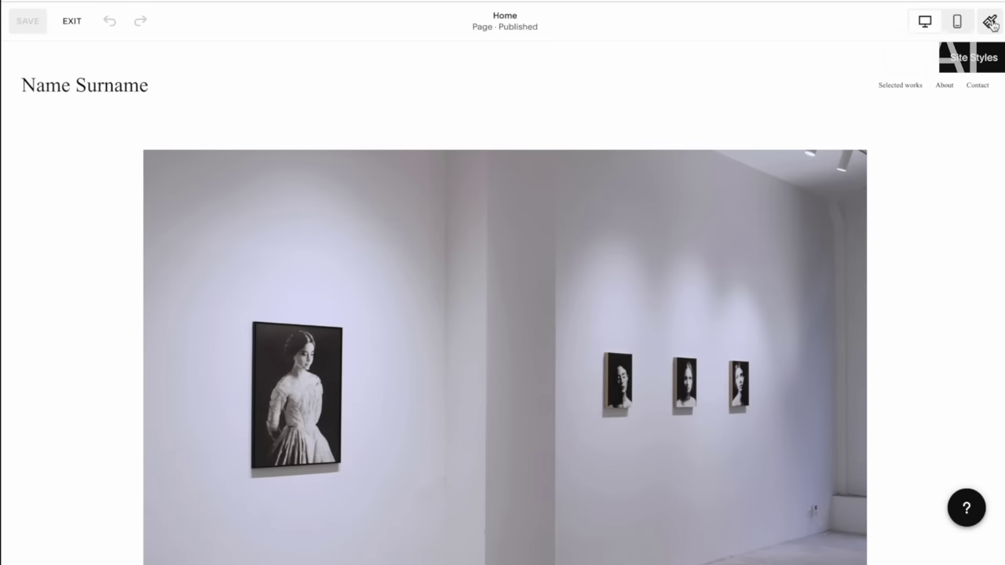
# - In Site Styles fonts, shrink the Site Title from 2rem to 1.5rem
pyautogui.click(991, 23)
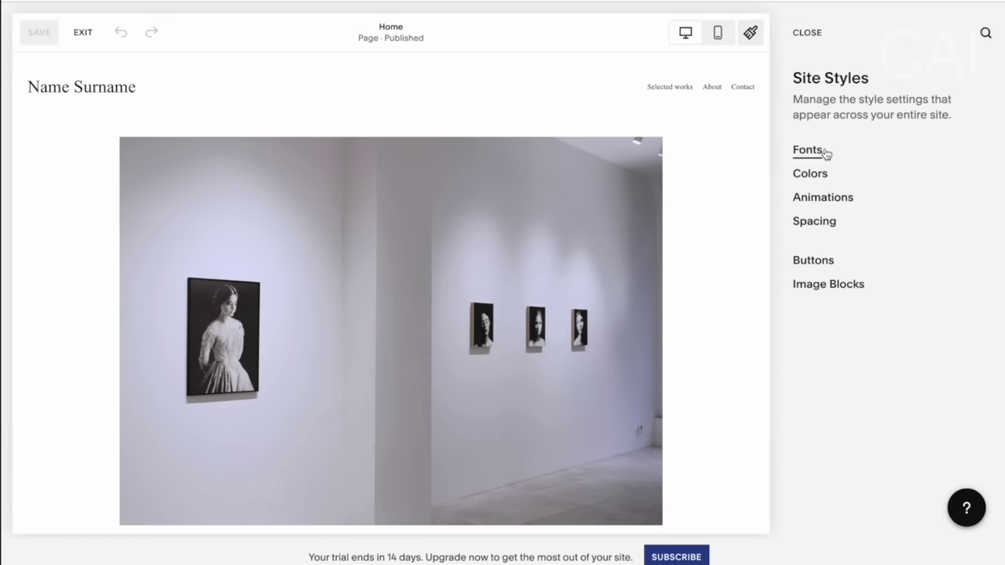
pyautogui.click(809, 150)
pyautogui.scroll(-3, 852, 432)
pyautogui.click(855, 430)
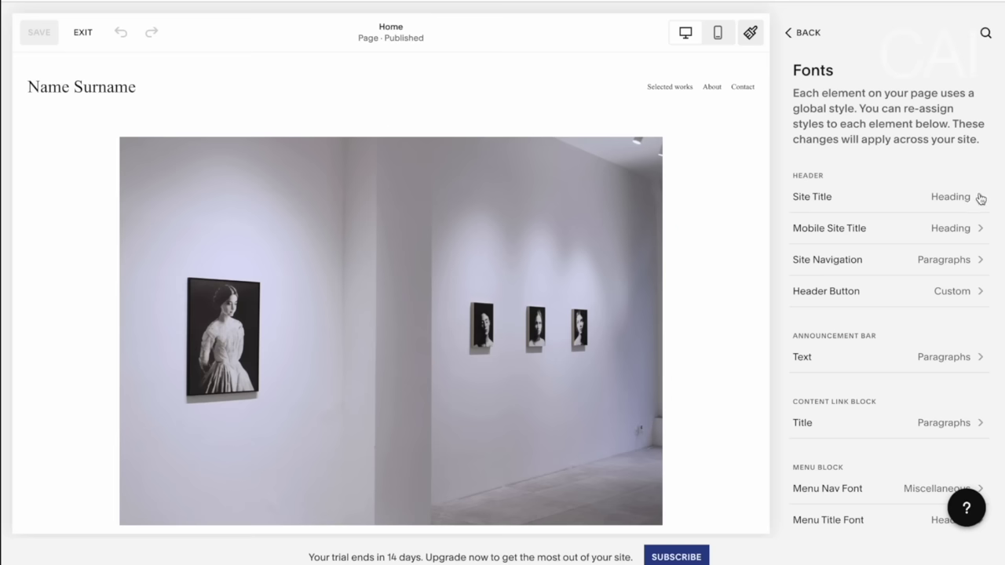
pyautogui.click(981, 199)
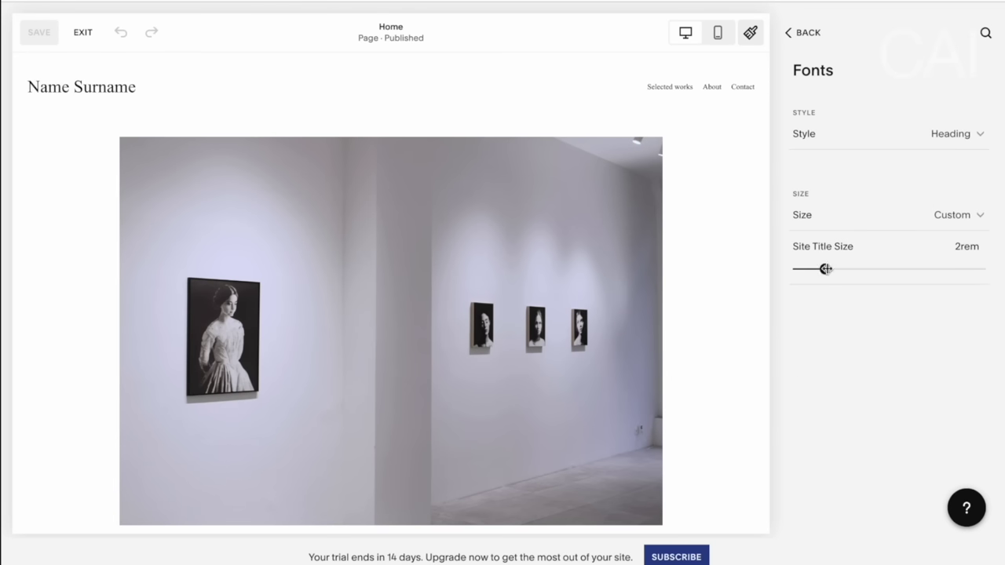
pyautogui.moveTo(810, 273); pyautogui.dragTo(815, 273)
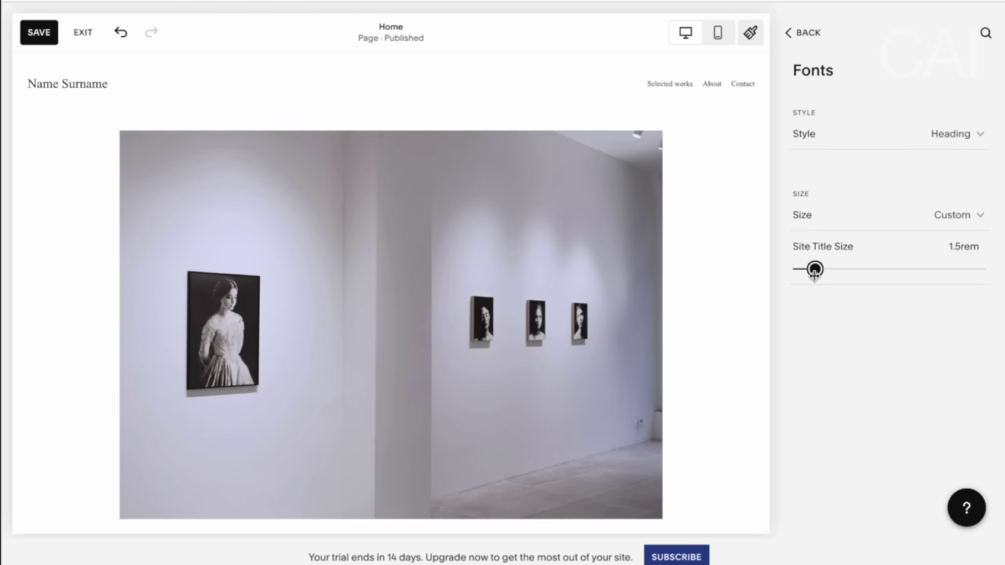
pyautogui.click(807, 36)
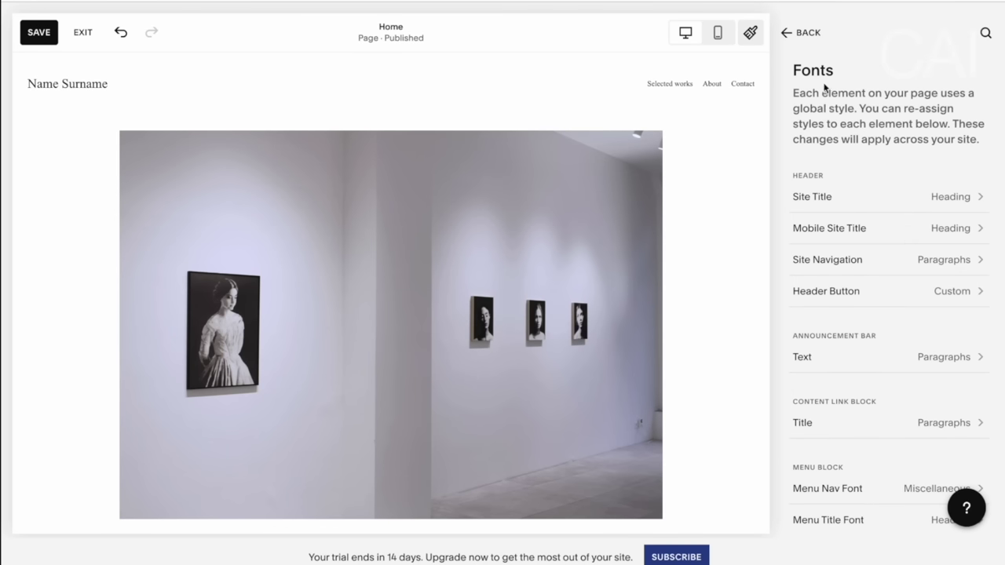
# - Set the Site Navigation font to a Custom 1.1rem size and save the styles
pyautogui.click(970, 235)
pyautogui.click(974, 266)
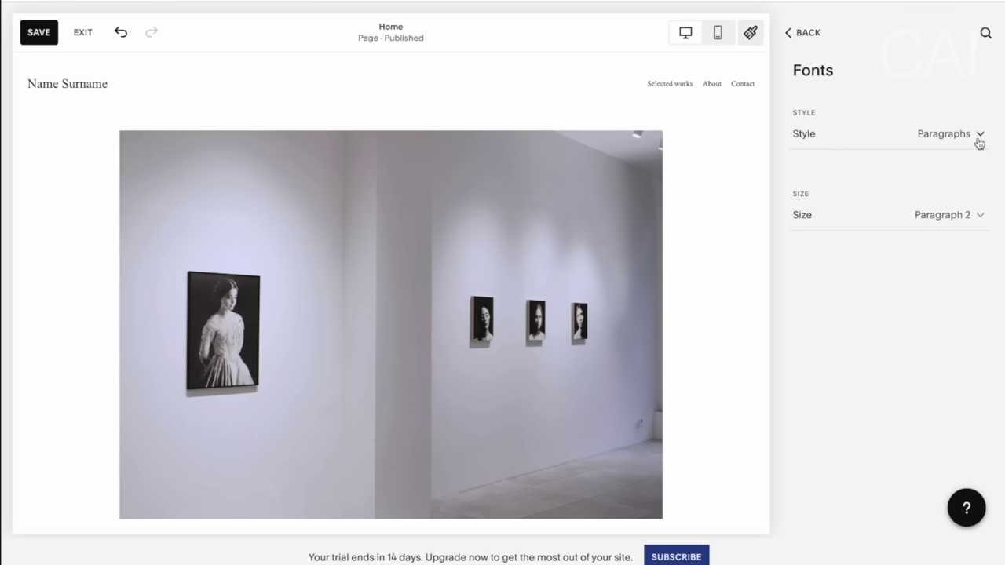
pyautogui.click(978, 223)
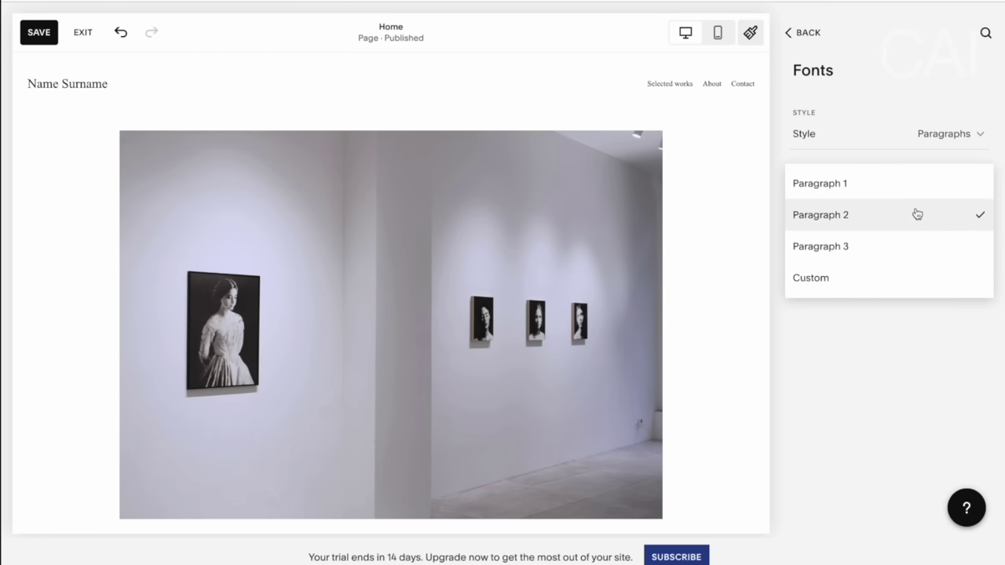
pyautogui.click(890, 278)
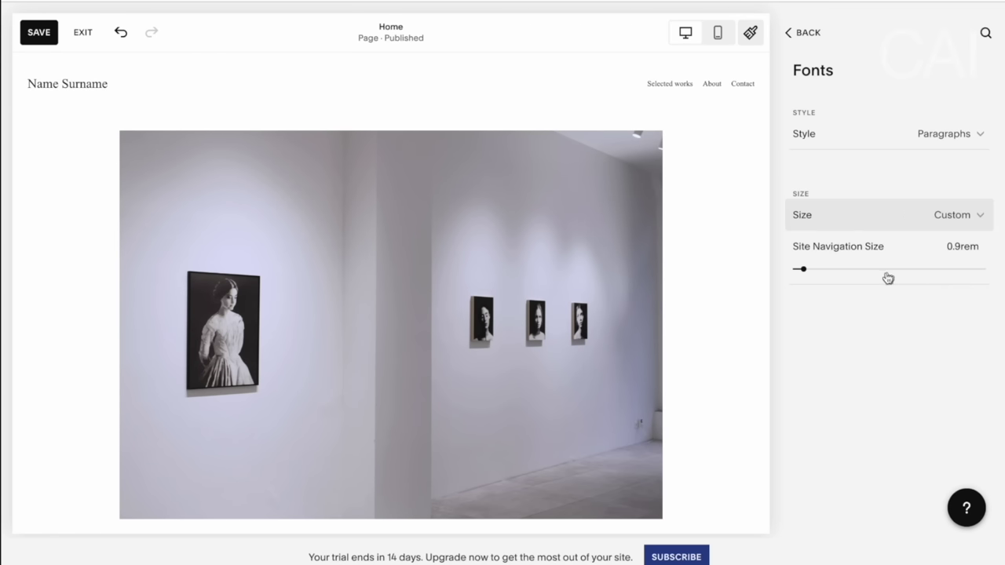
pyautogui.moveTo(803, 268); pyautogui.dragTo(807, 268)
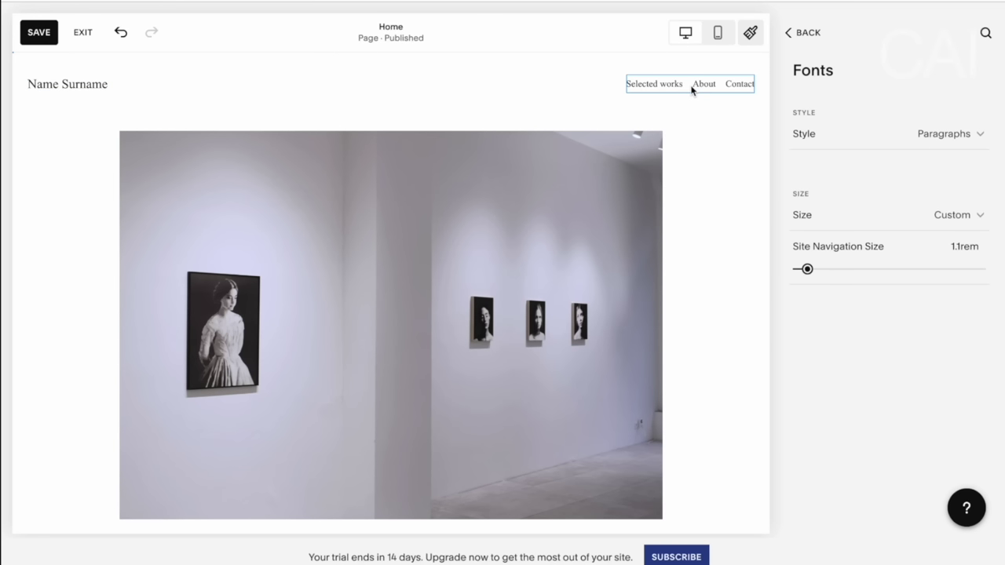
pyautogui.click(750, 32)
pyautogui.click(36, 33)
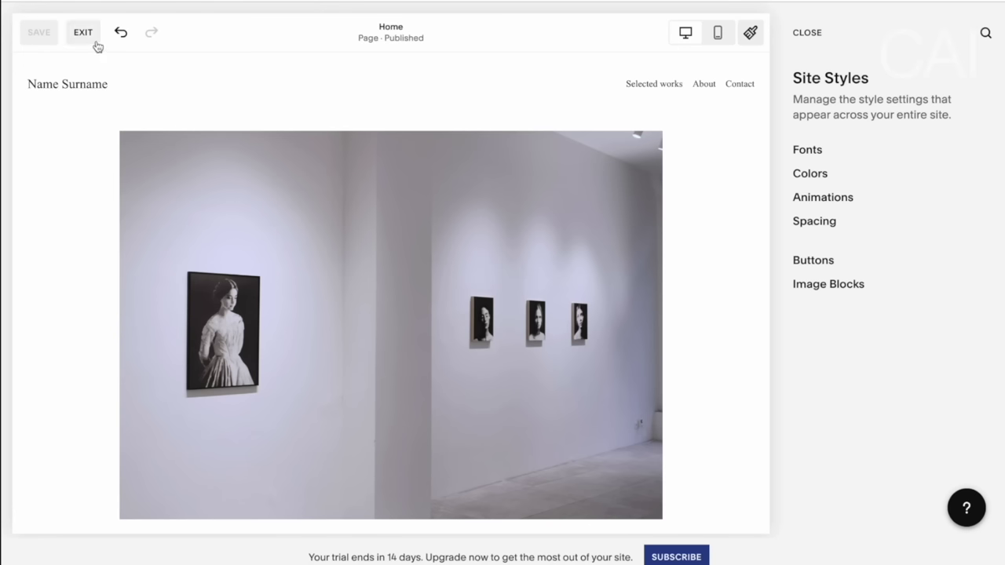
# - Exit the editor and open the Selected works page for editing
pyautogui.click(92, 39)
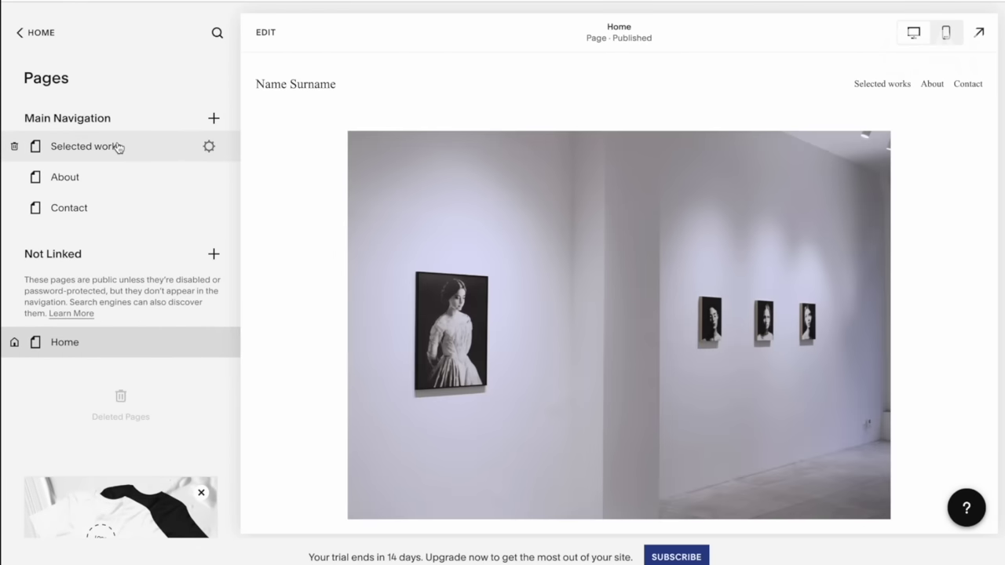
pyautogui.click(118, 147)
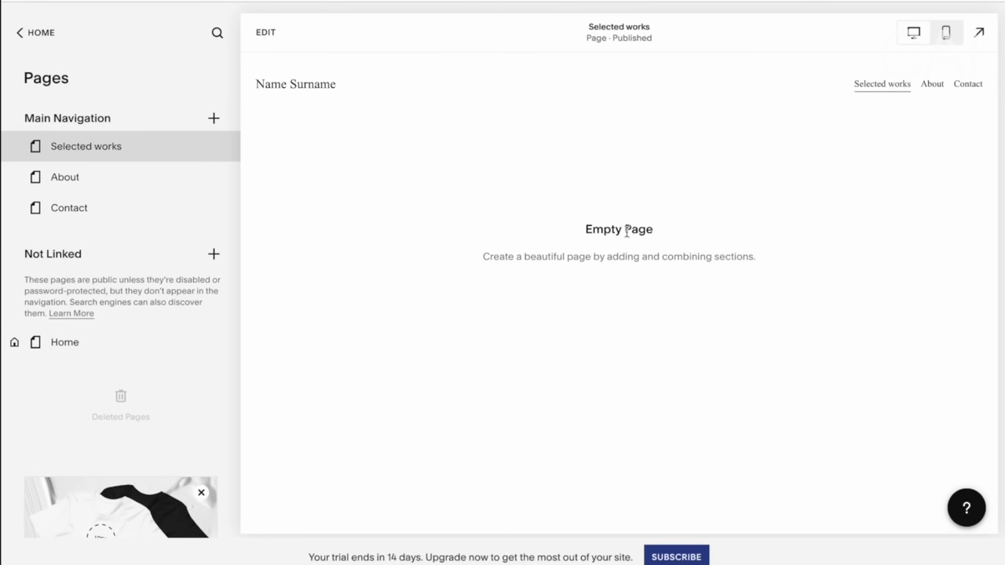
pyautogui.click(267, 35)
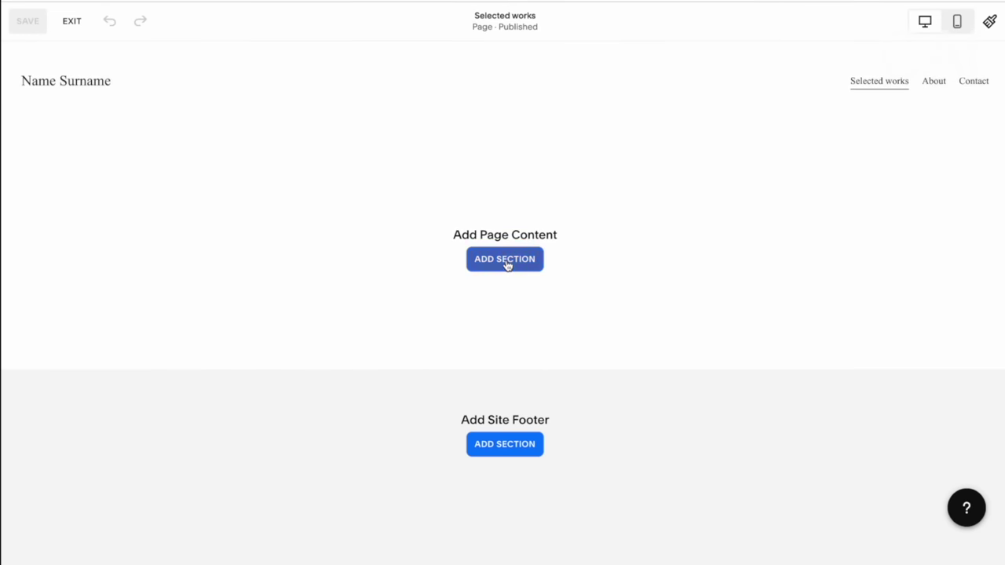
# - Start adding a section and show the Images category of layouts
pyautogui.click(507, 262)
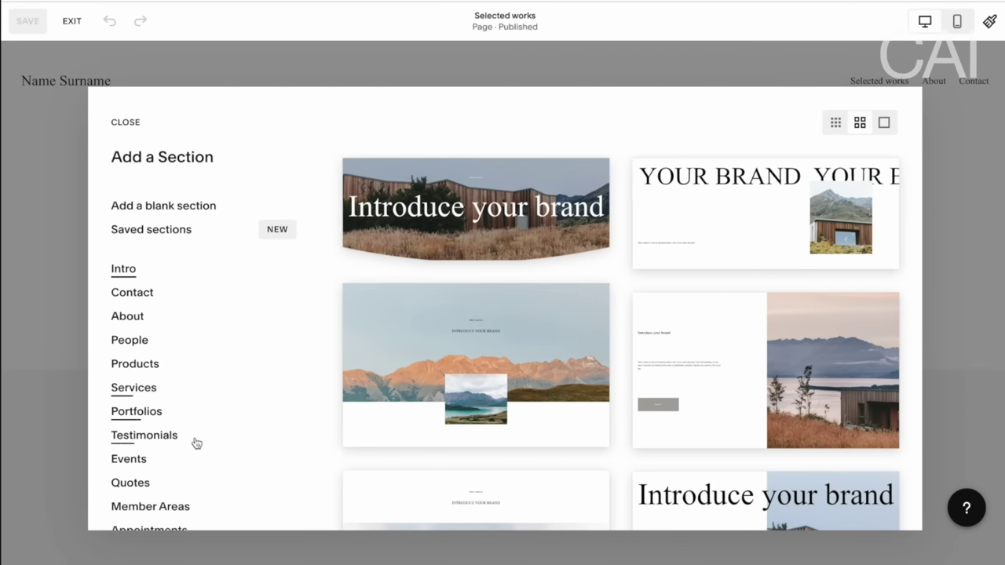
pyautogui.scroll(-1, 196, 444)
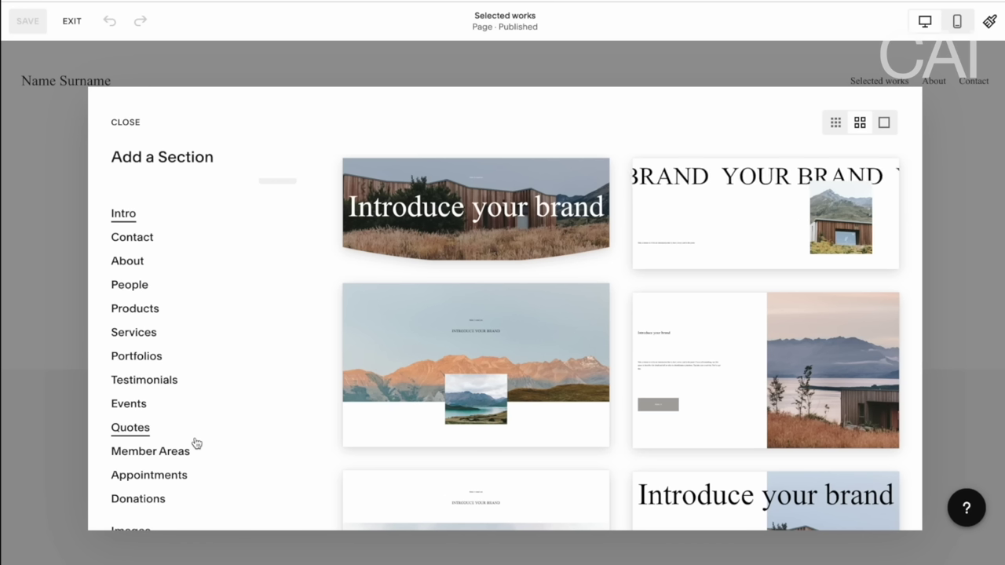
pyautogui.scroll(-1, 197, 443)
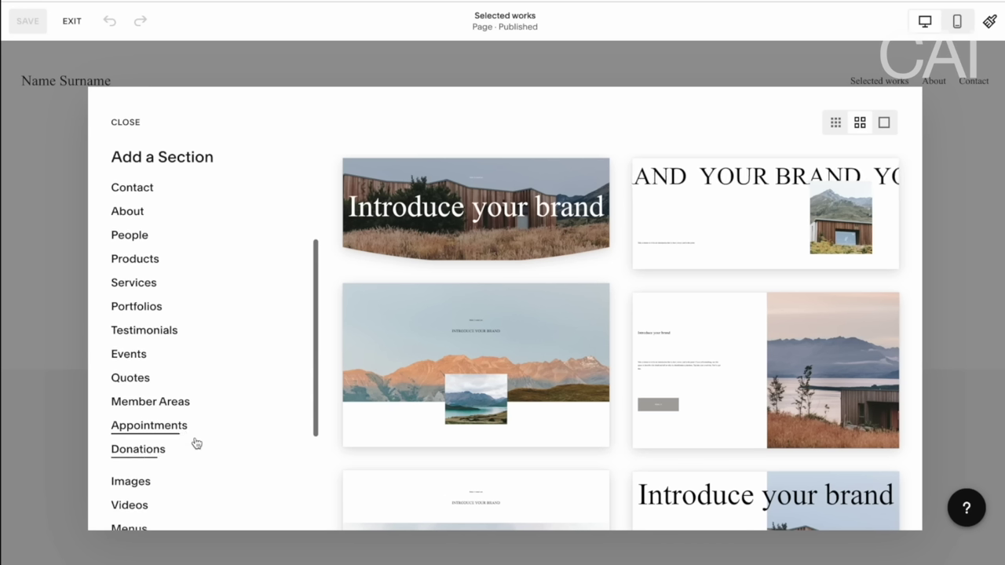
pyautogui.scroll(-1, 196, 443)
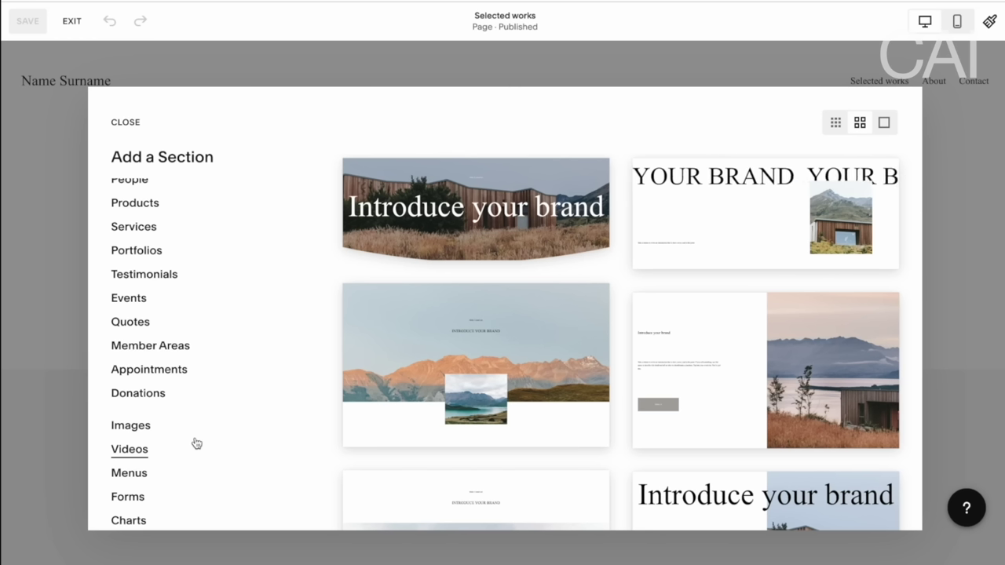
pyautogui.scroll(-1, 196, 444)
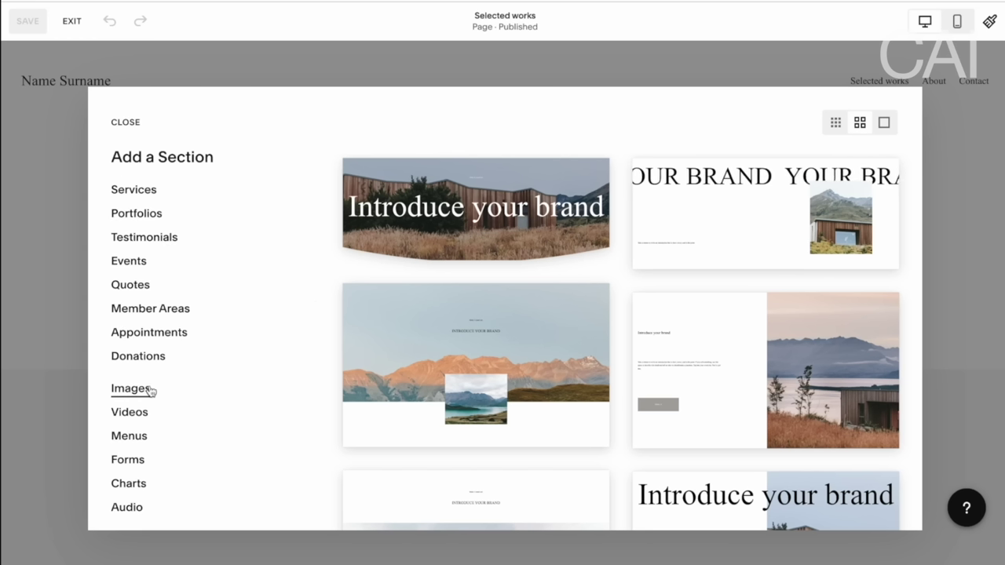
pyautogui.click(132, 389)
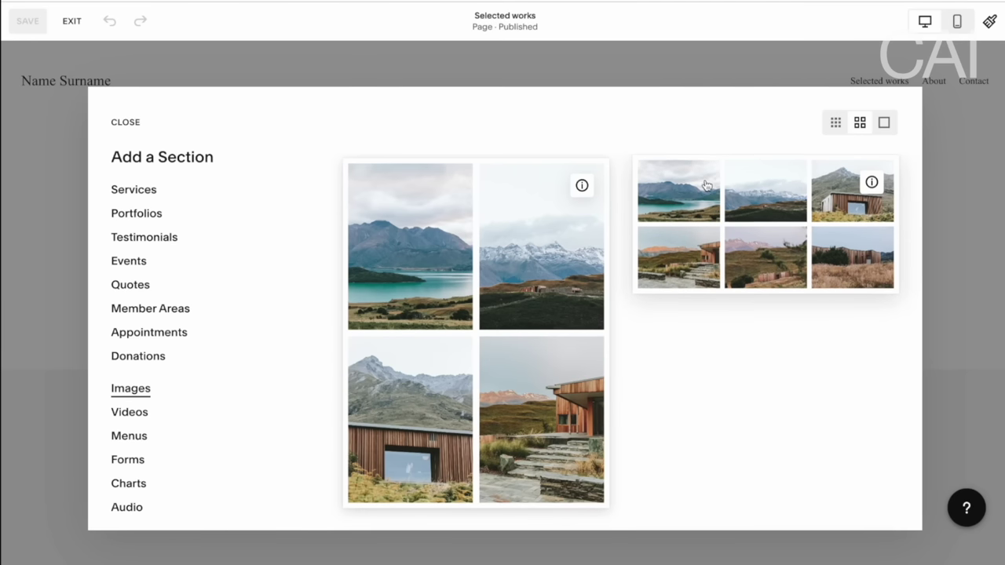
# - Add the photo-grid Images section and delete its first sample photo from the gallery
pyautogui.click(732, 214)
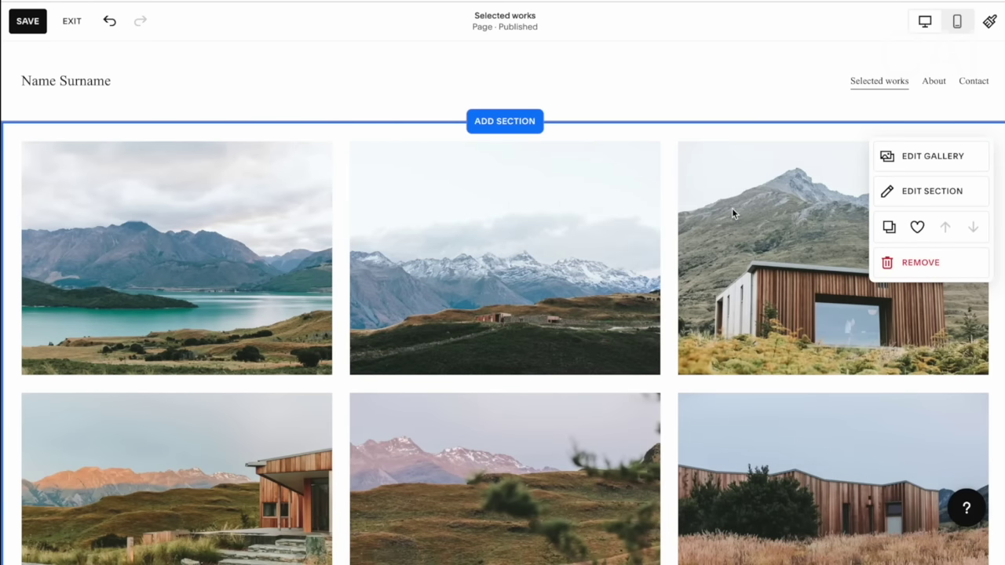
pyautogui.click(944, 162)
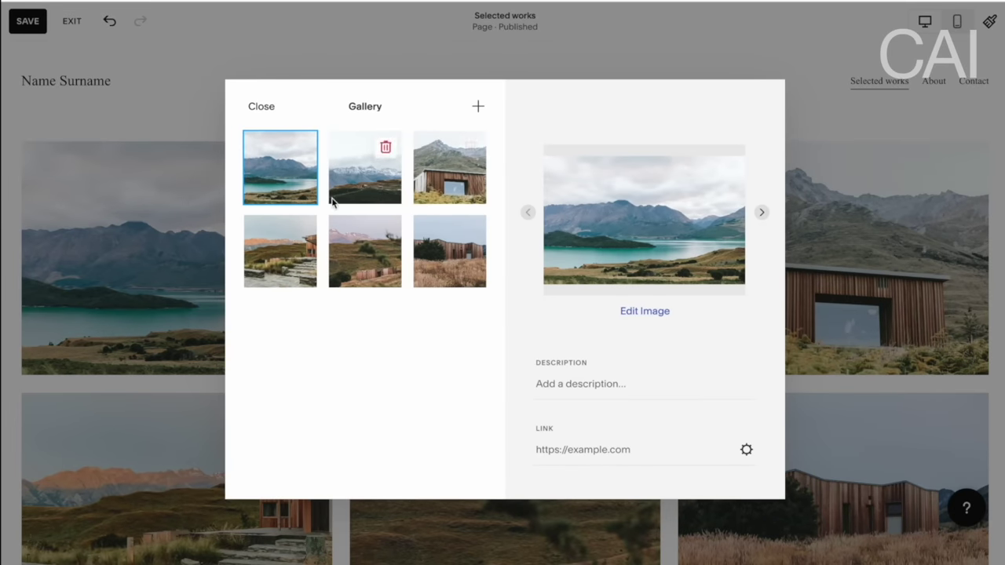
pyautogui.moveTo(309, 165)
pyautogui.click(302, 148)
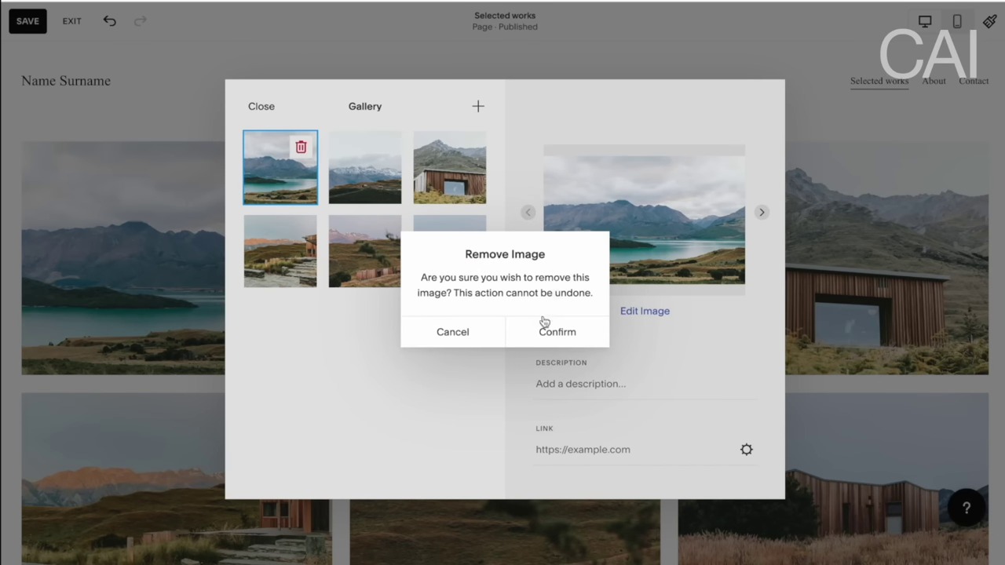
pyautogui.click(552, 334)
# - Delete the remaining five sample photos so the gallery is empty
pyautogui.click(301, 148)
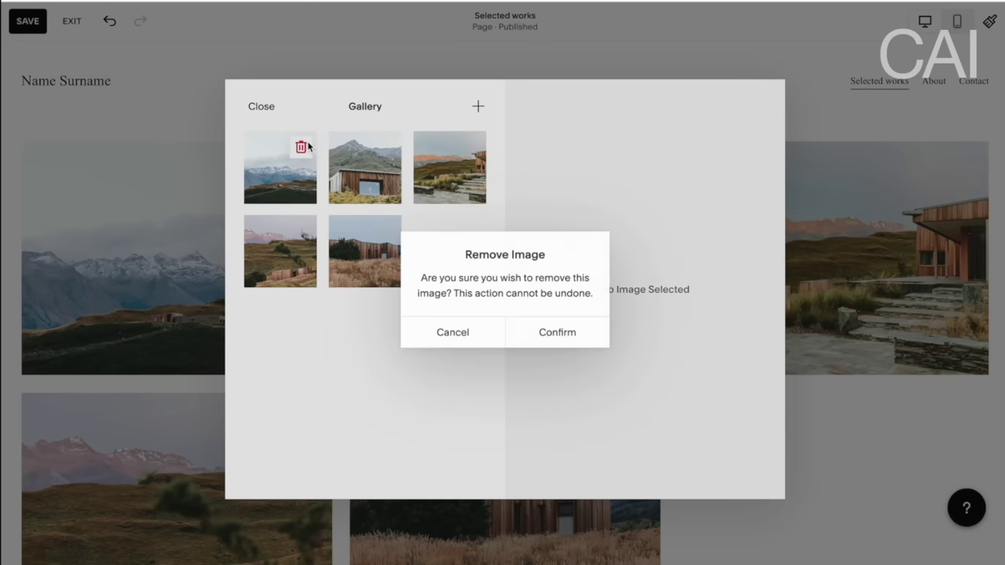
pyautogui.click(555, 336)
pyautogui.click(301, 148)
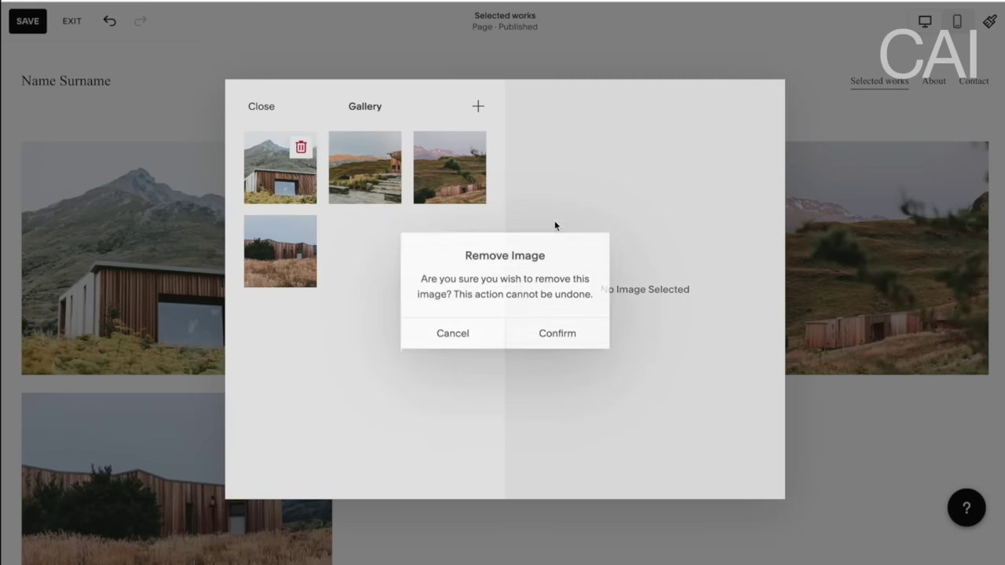
pyautogui.click(555, 336)
pyautogui.click(302, 147)
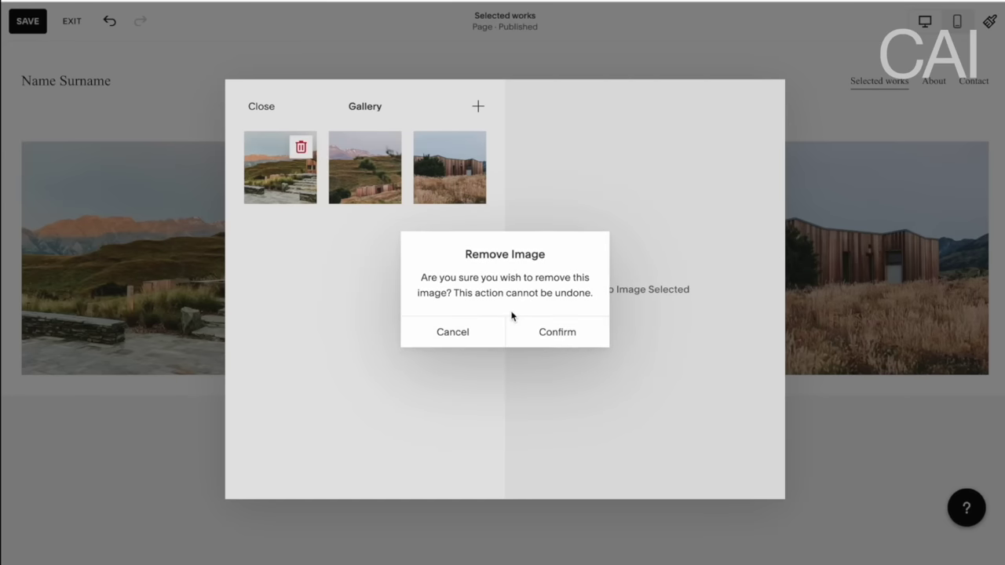
pyautogui.click(561, 336)
pyautogui.click(302, 148)
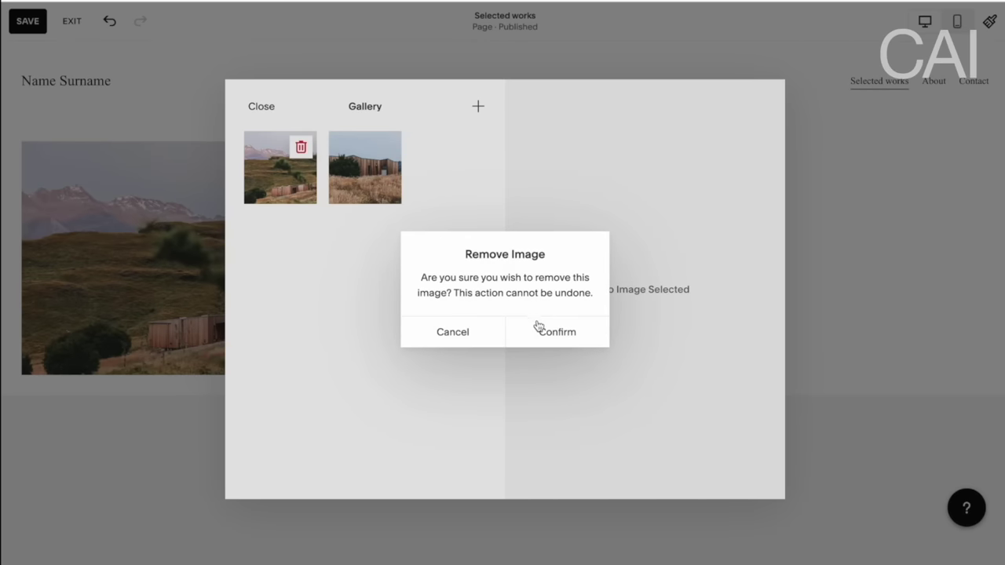
pyautogui.click(540, 331)
pyautogui.click(302, 147)
pyautogui.click(530, 327)
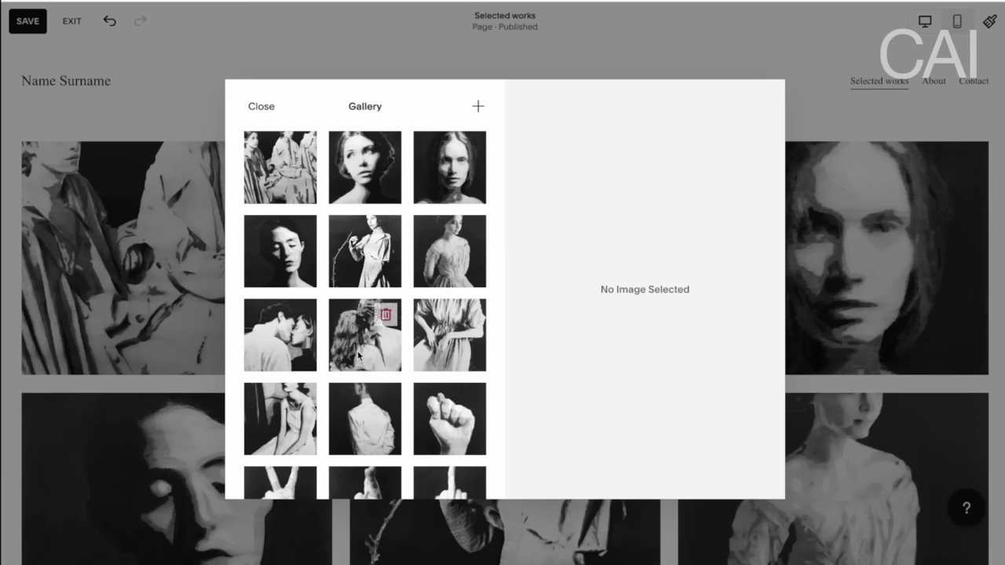
# - Move three gallery photos into new grid positions, including the woman-with-bangs image, then select the first image
pyautogui.scroll(-2, 358, 355)
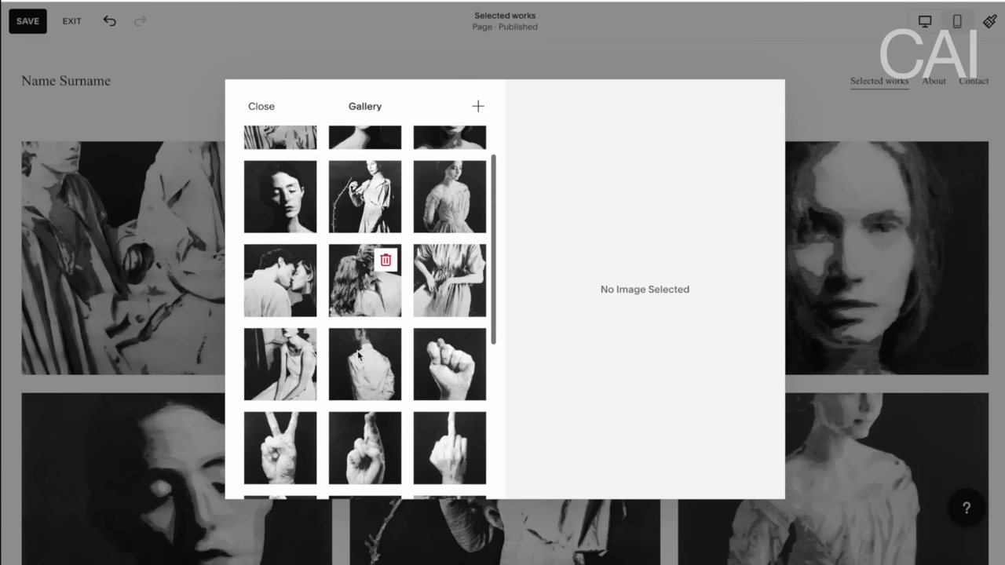
pyautogui.scroll(-5, 358, 355)
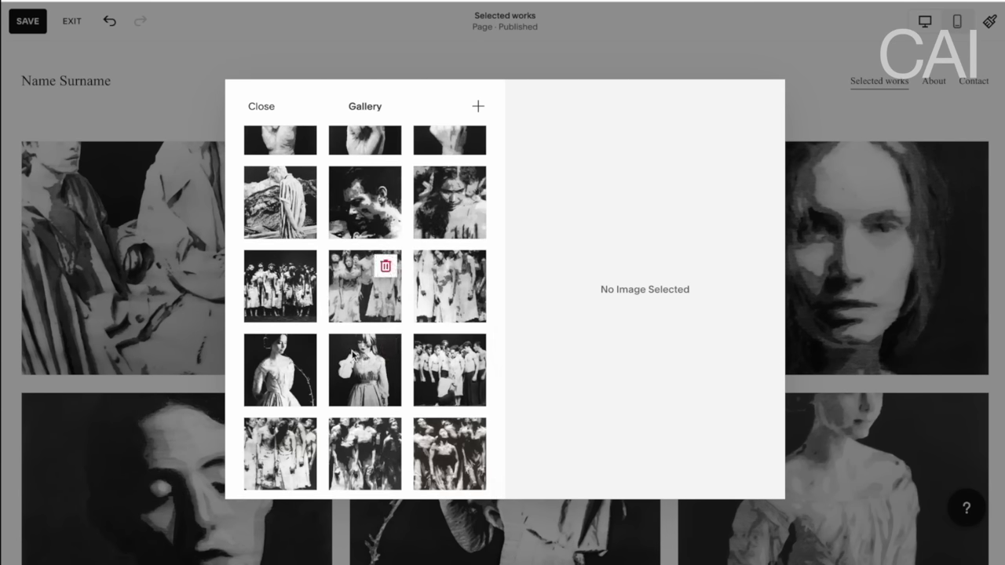
pyautogui.moveTo(449, 286); pyautogui.dragTo(340, 386)
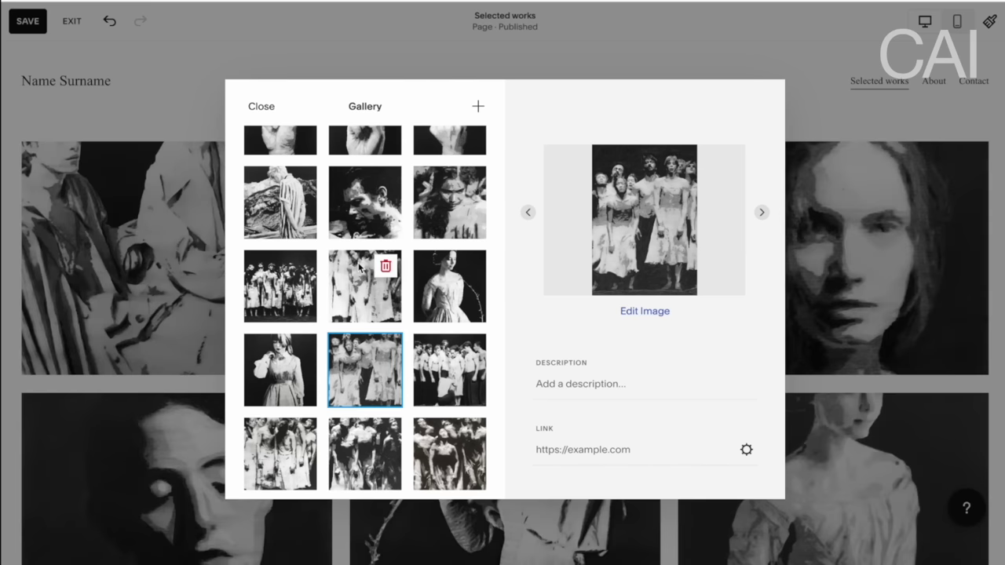
pyautogui.moveTo(367, 267); pyautogui.dragTo(289, 371)
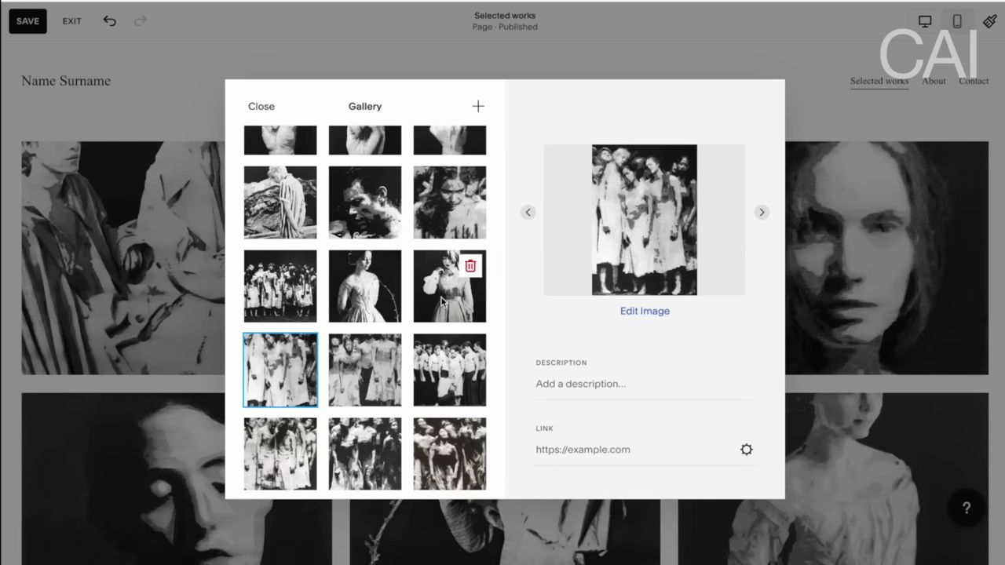
pyautogui.moveTo(442, 300); pyautogui.dragTo(342, 221)
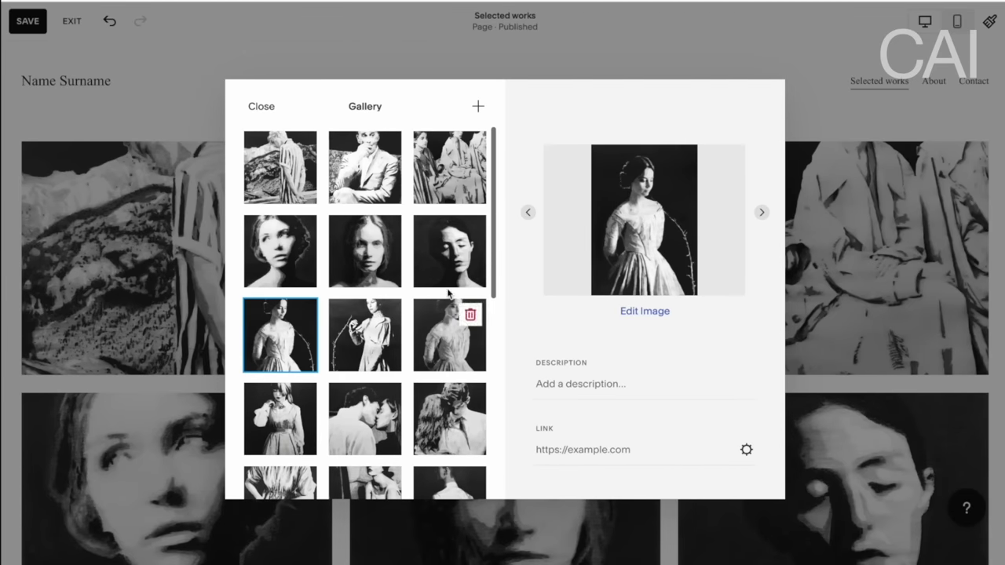
pyautogui.click(287, 154)
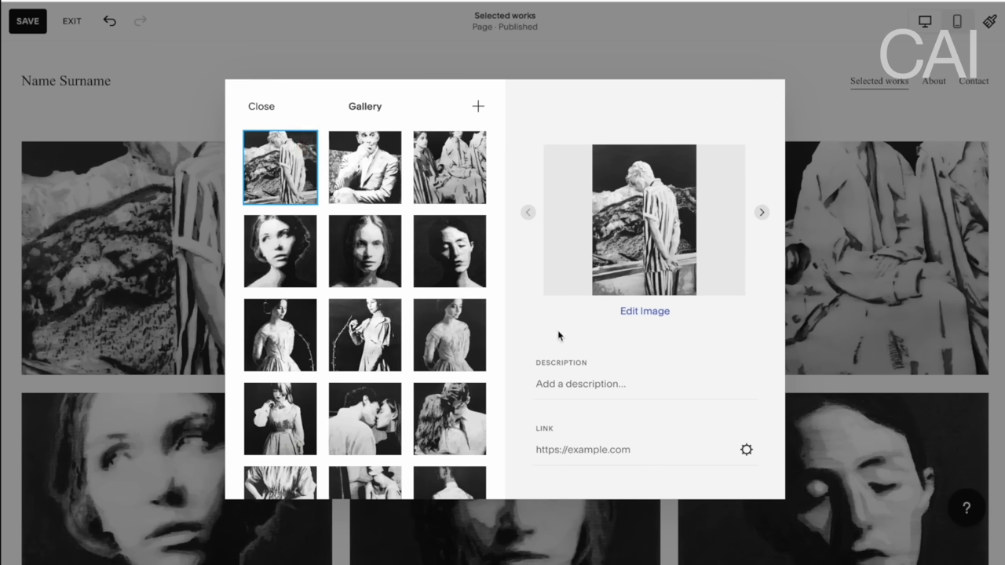
# - Give the first image a 'Title, year. Medium on surface — dimensions' template description
pyautogui.click(590, 384)
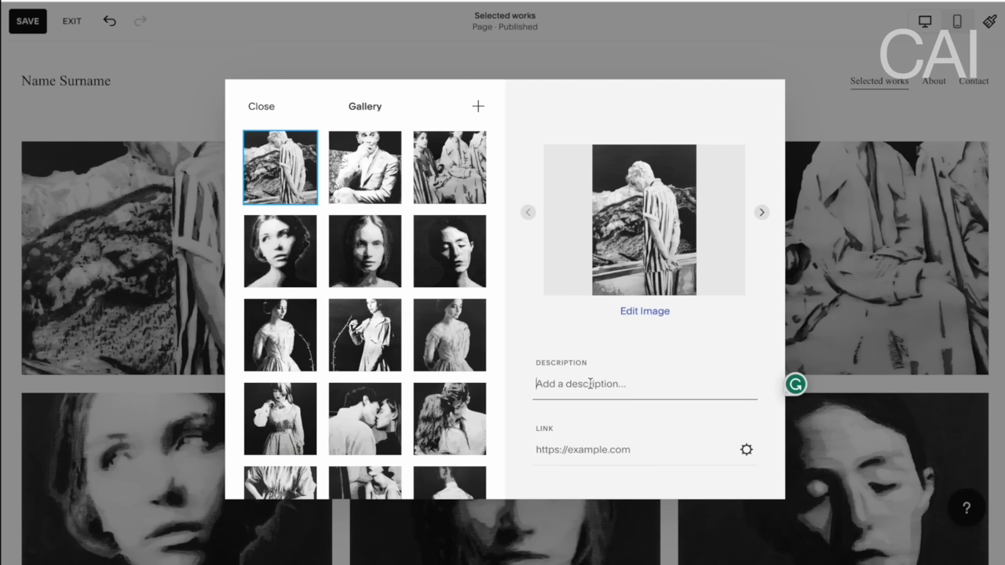
pyautogui.write('Title')
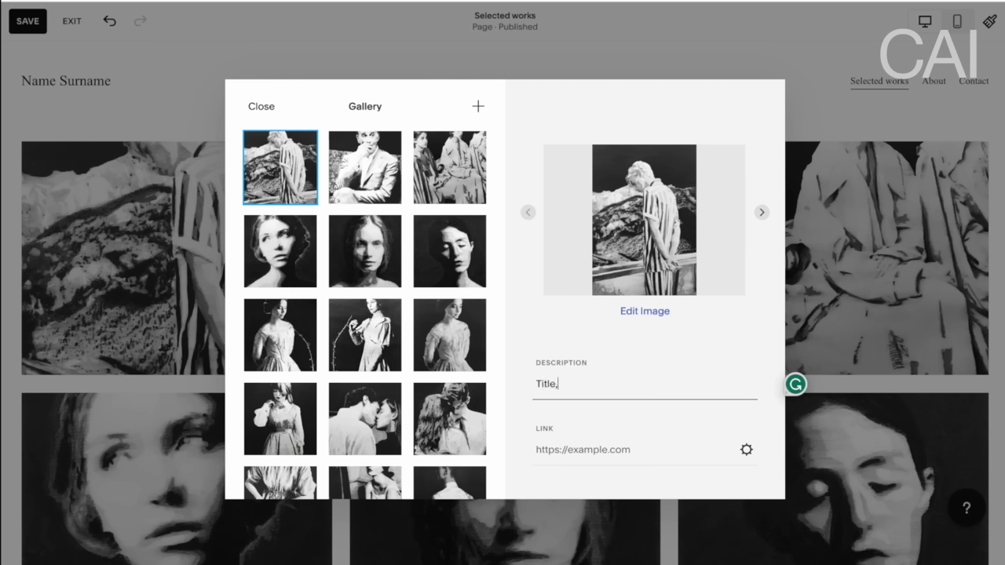
pyautogui.write(', ')
pyautogui.write('year.')
pyautogui.write(' Medi')
pyautogui.write('um on a')
pyautogui.press('BackSpace')
pyautogui.press('BackSpace')
pyautogui.write('urface ')
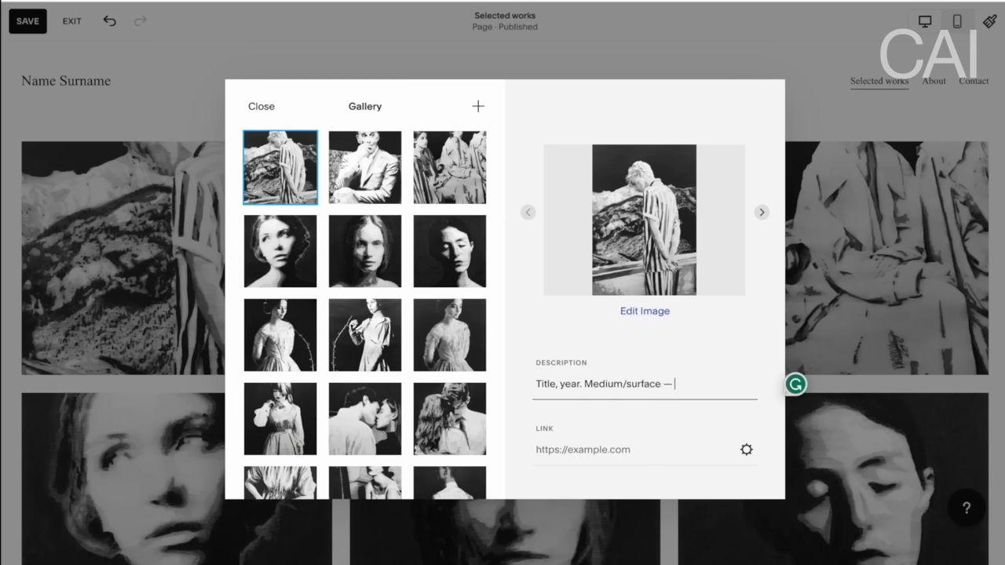
pyautogui.write('— dimensions.')
pyautogui.hotkey('ctrl', 'a')
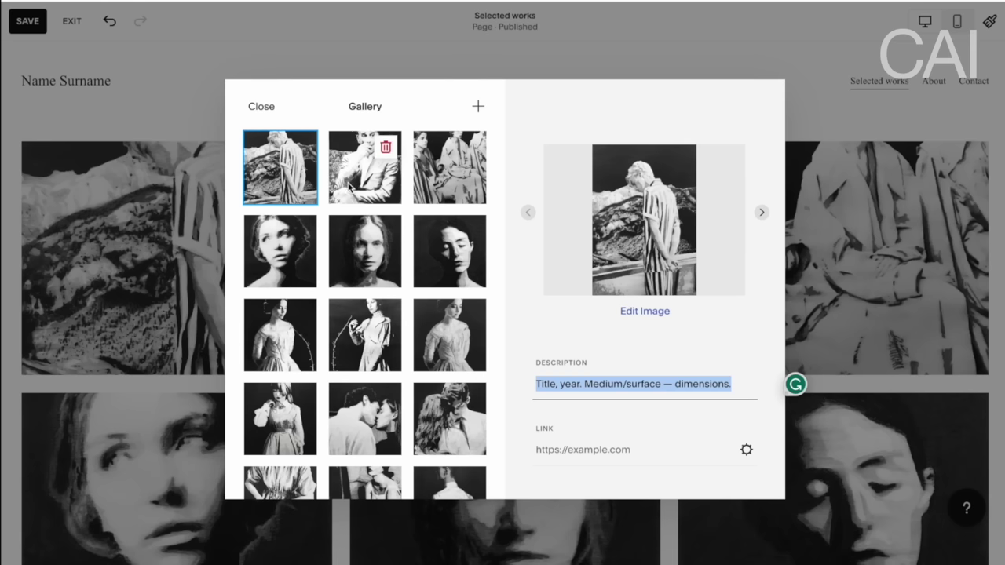
# - Describe the second image as 'Jep (3), 2022. Charcoal on paper, mounted on panel — 122 x 85 x 4 cm / XX x XX x XX'
pyautogui.click(357, 157)
pyautogui.click(606, 384)
pyautogui.write('Jep (3')
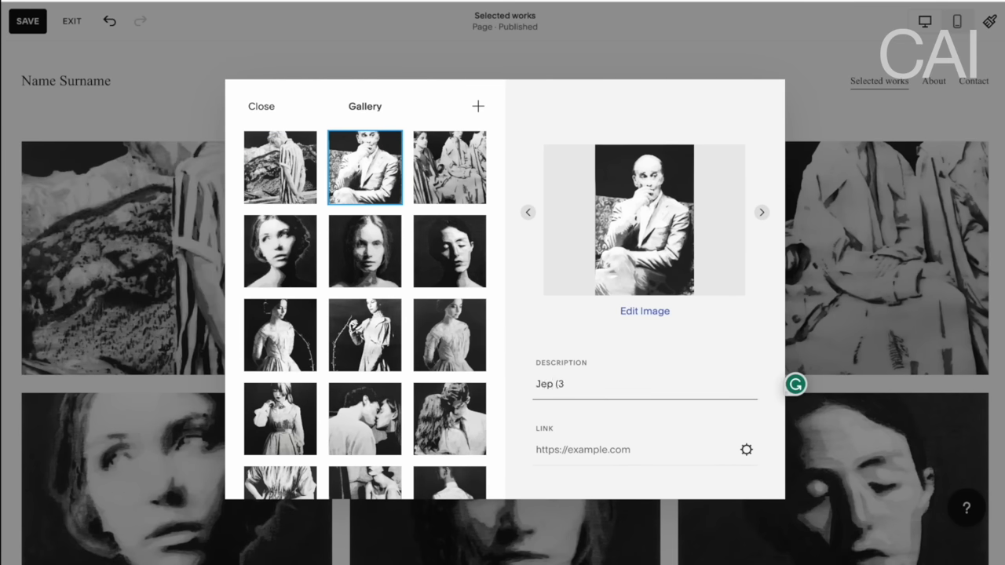
pyautogui.write('), 2022. Charcoal on paper, m')
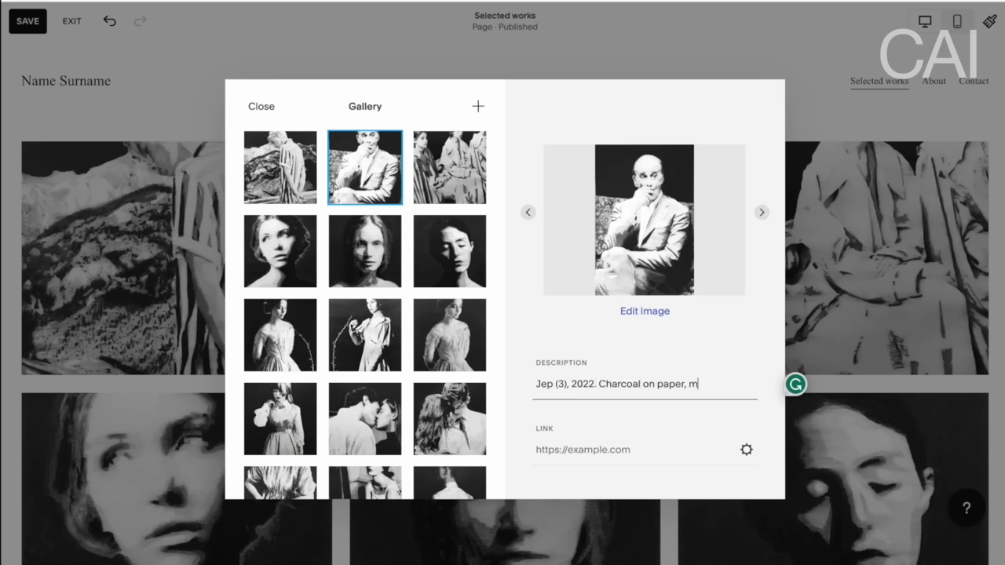
pyautogui.write('ounted on pan')
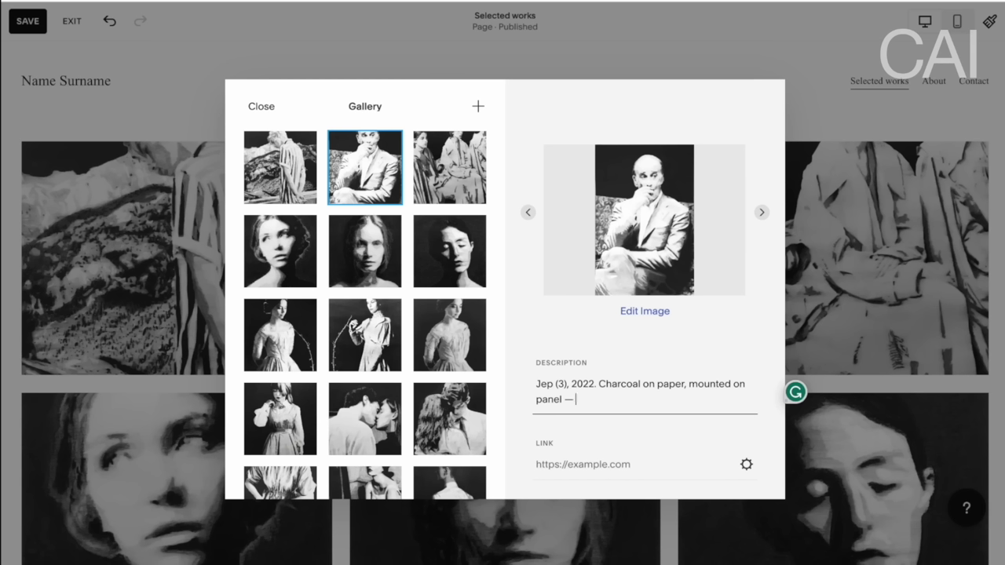
pyautogui.write('el — 122 x 85 x 4 cm')
pyautogui.write('/ XX x XX')
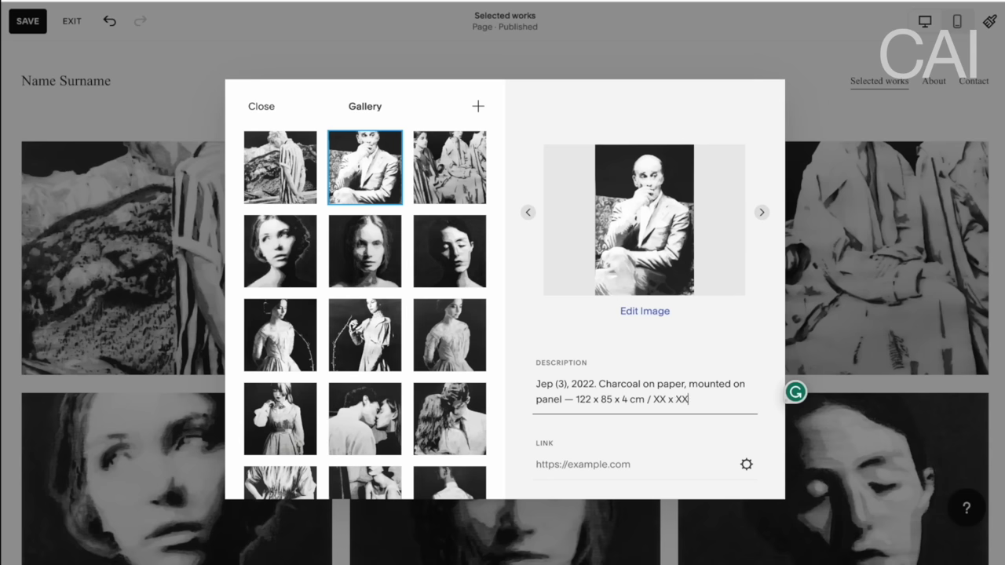
pyautogui.write(' x XX')
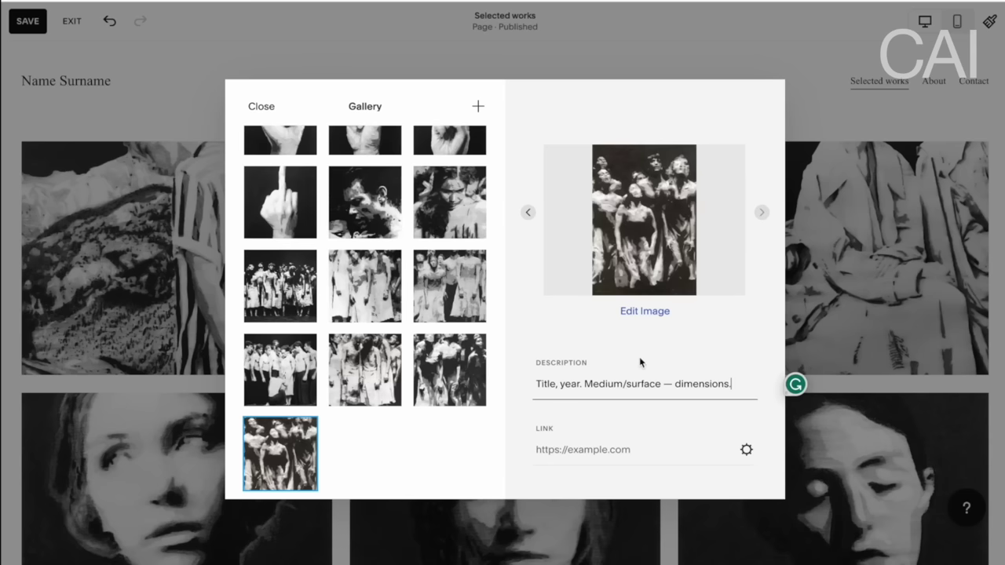
pyautogui.scroll(5, 411, 287)
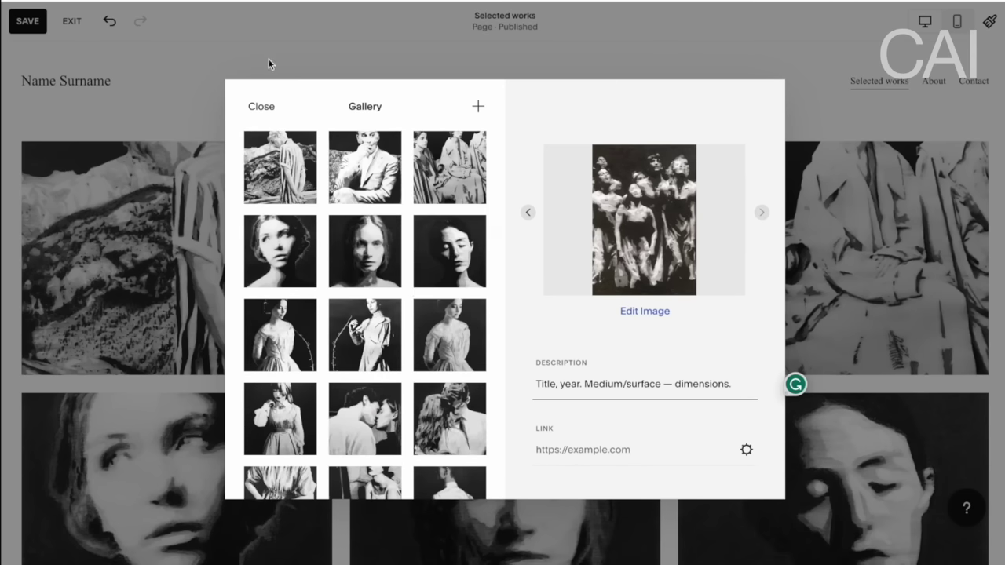
# - Close the gallery image editor and look over the uploaded photos on the page
pyautogui.click(262, 106)
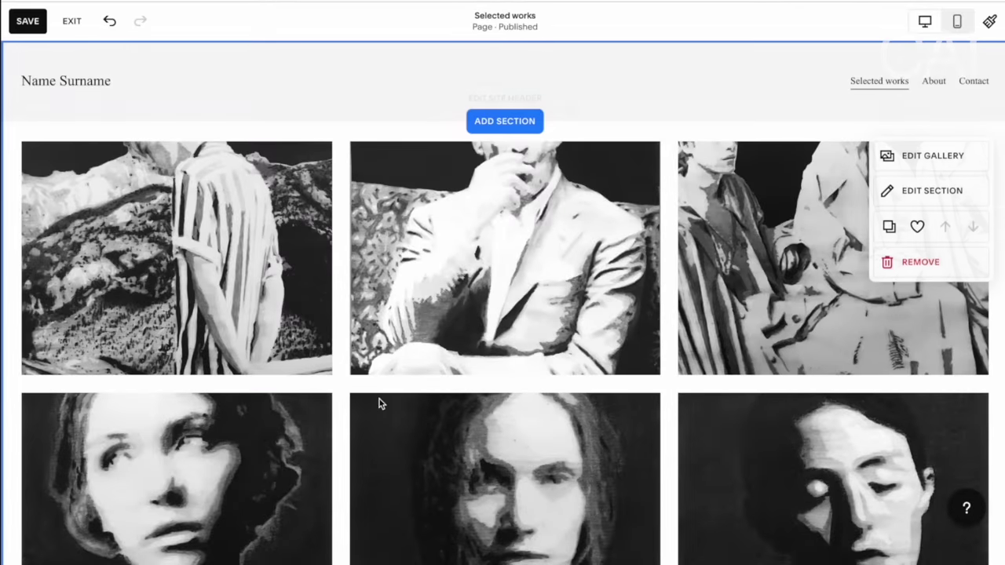
pyautogui.scroll(-20, 380, 404)
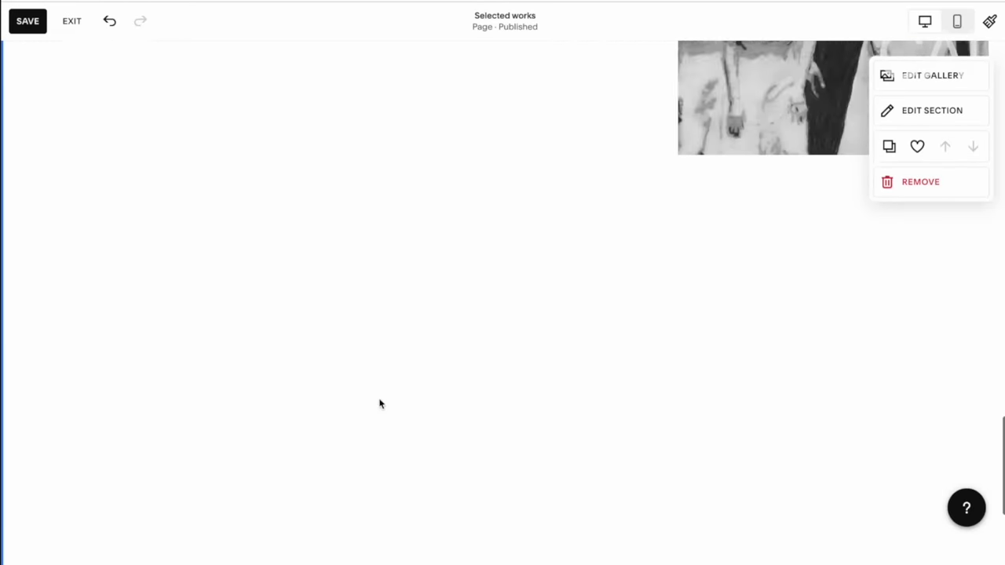
pyautogui.scroll(20, 380, 403)
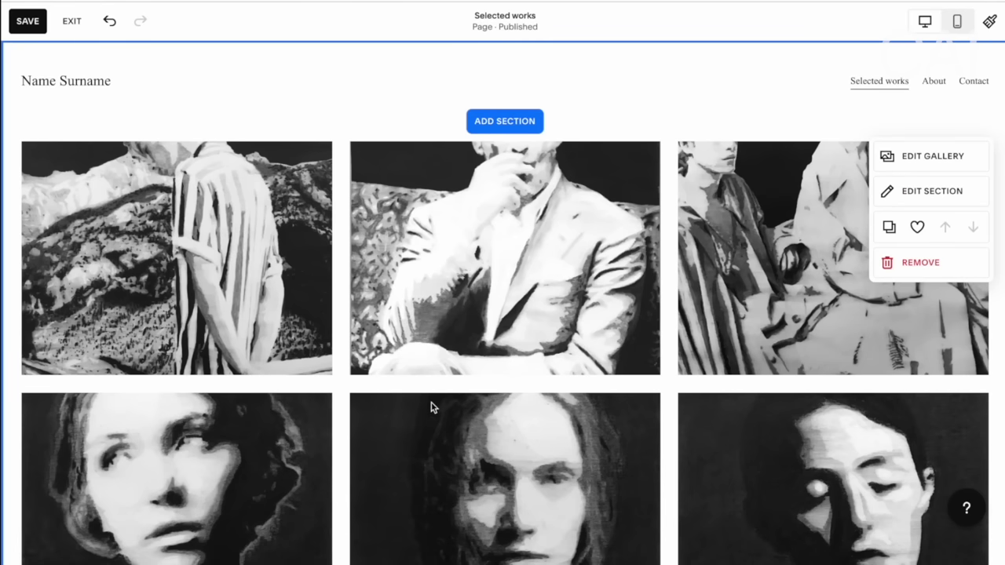
pyautogui.scroll(-15, 453, 413)
pyautogui.scroll(15, 454, 416)
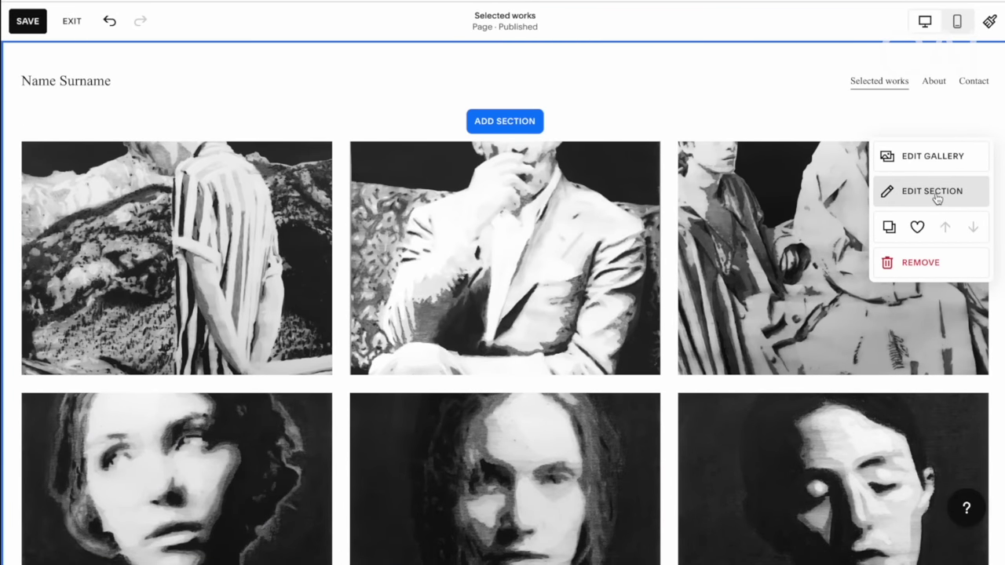
# - Switch the gallery section to Grid: Masonry with 5 columns
pyautogui.click(936, 198)
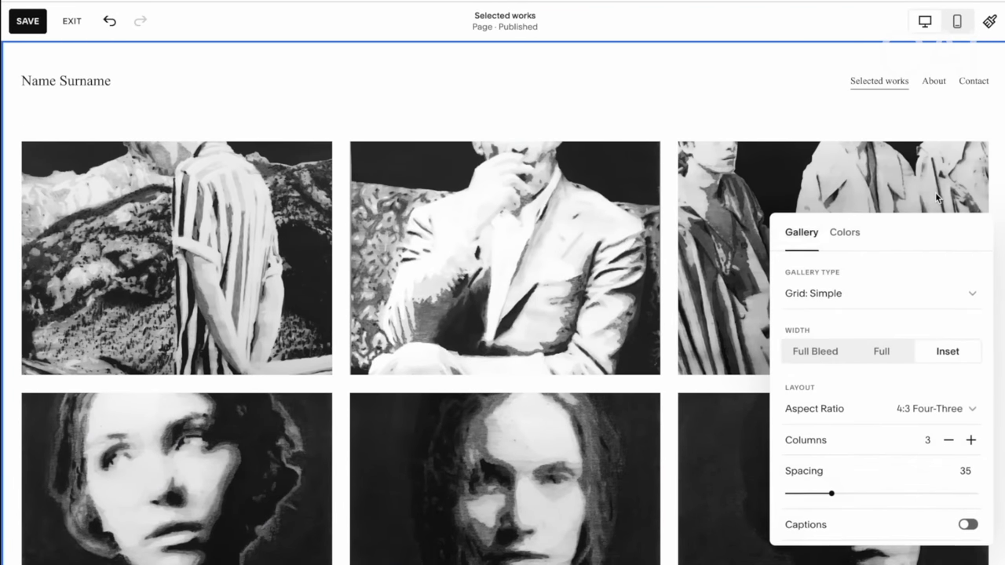
pyautogui.click(862, 295)
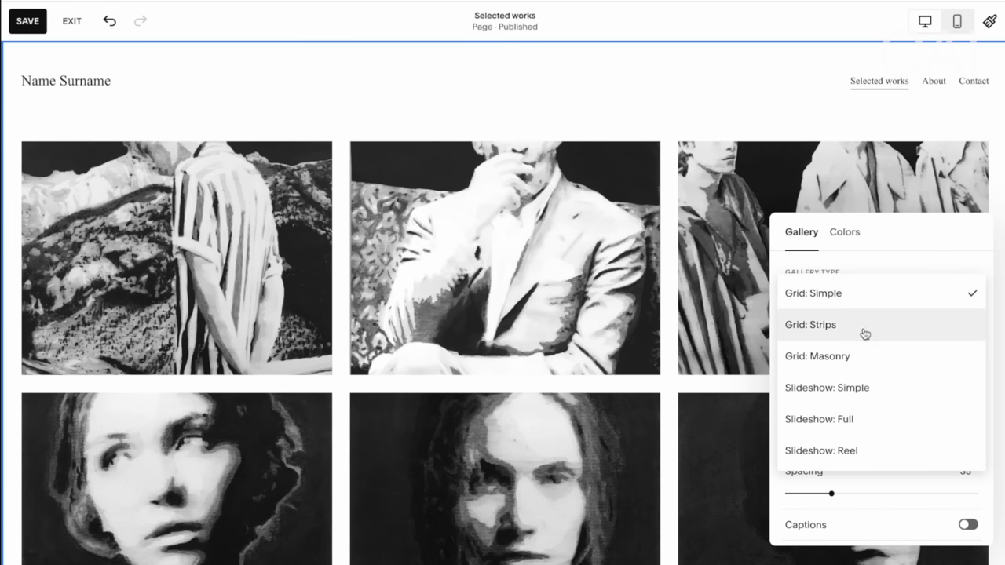
pyautogui.click(864, 357)
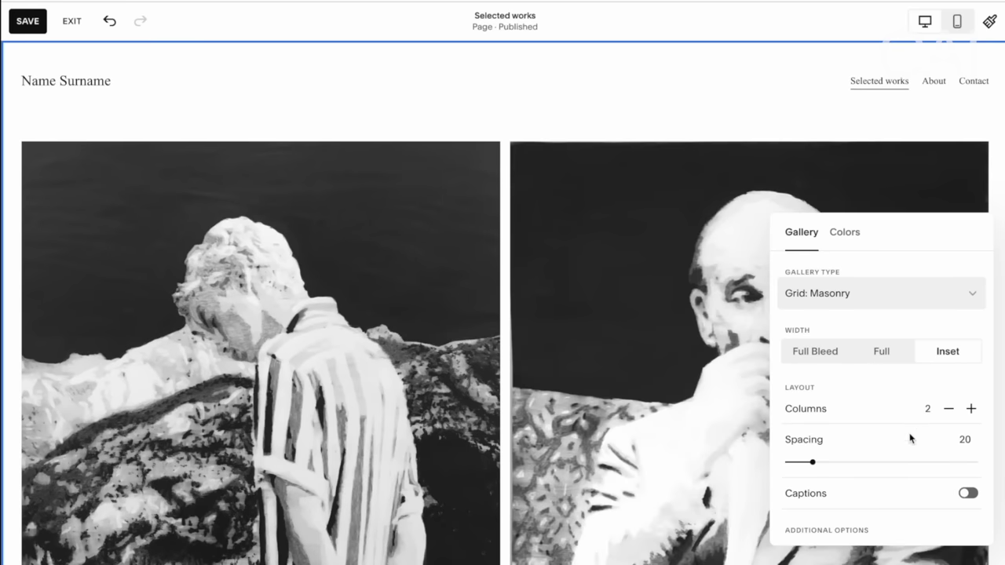
pyautogui.click(971, 408)
pyautogui.click(971, 408)
pyautogui.click(971, 409)
pyautogui.scroll(-5, 568, 320)
pyautogui.scroll(-3, 571, 321)
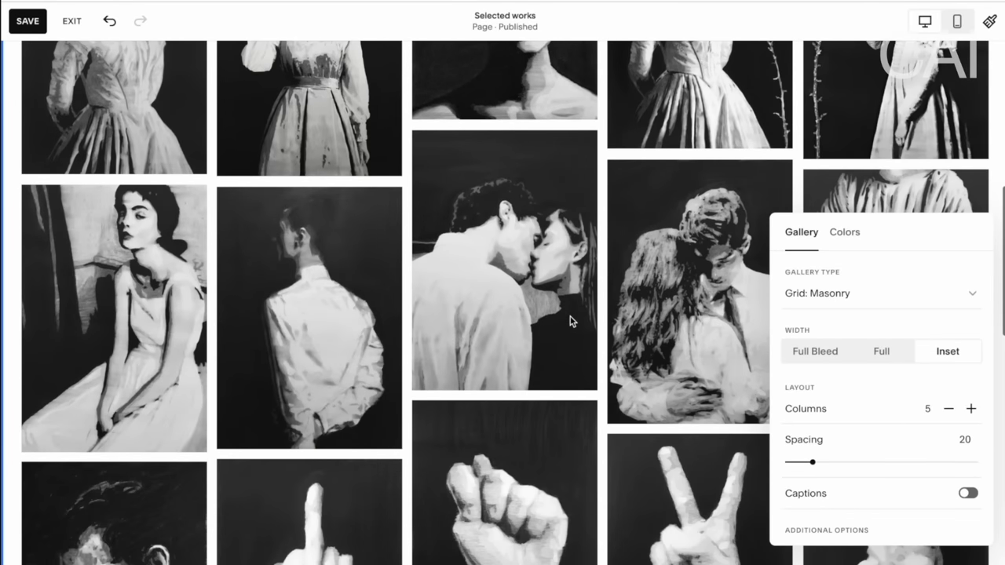
pyautogui.scroll(-2, 883, 442)
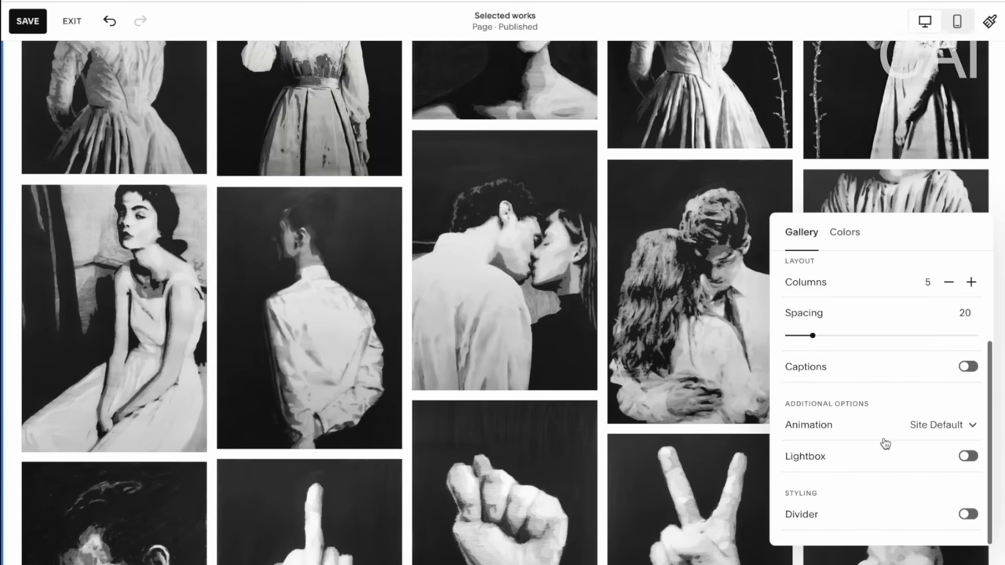
pyautogui.scroll(3, 884, 442)
pyautogui.click(930, 297)
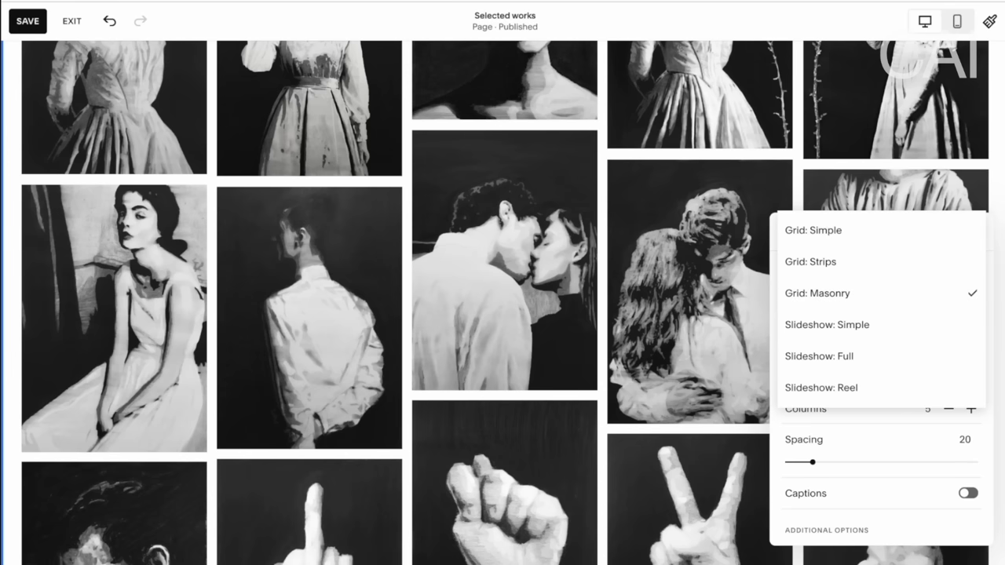
# - Make the gallery a Slideshow: Simple with thumbnails and captions turned on
pyautogui.click(870, 336)
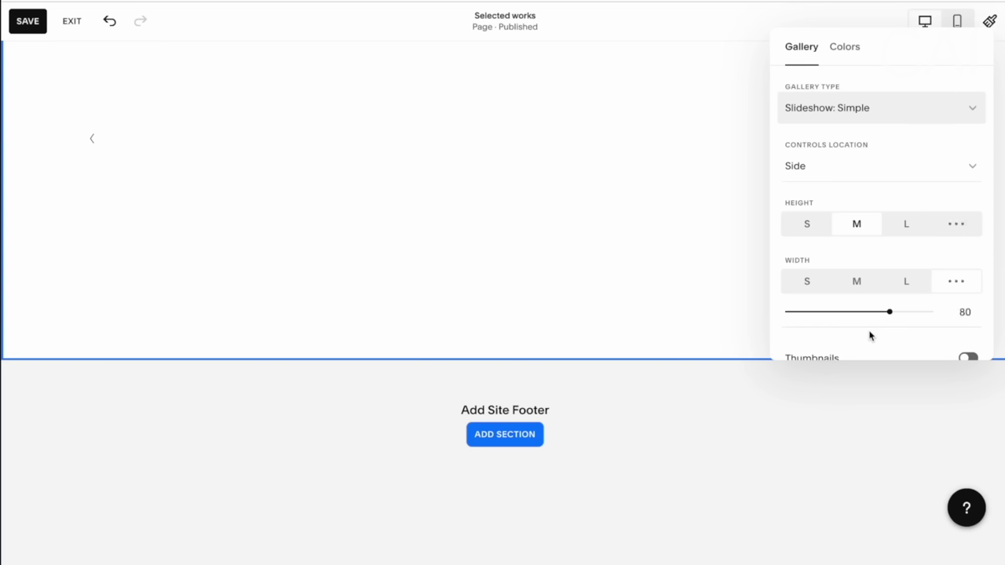
pyautogui.scroll(-2, 596, 243)
pyautogui.scroll(2, 596, 244)
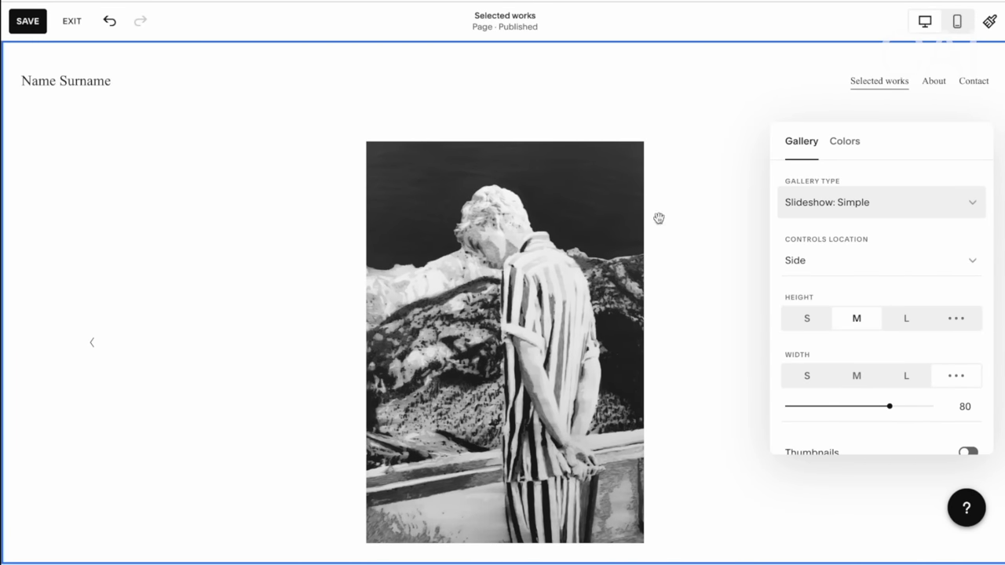
pyautogui.scroll(-2, 843, 353)
pyautogui.click(971, 299)
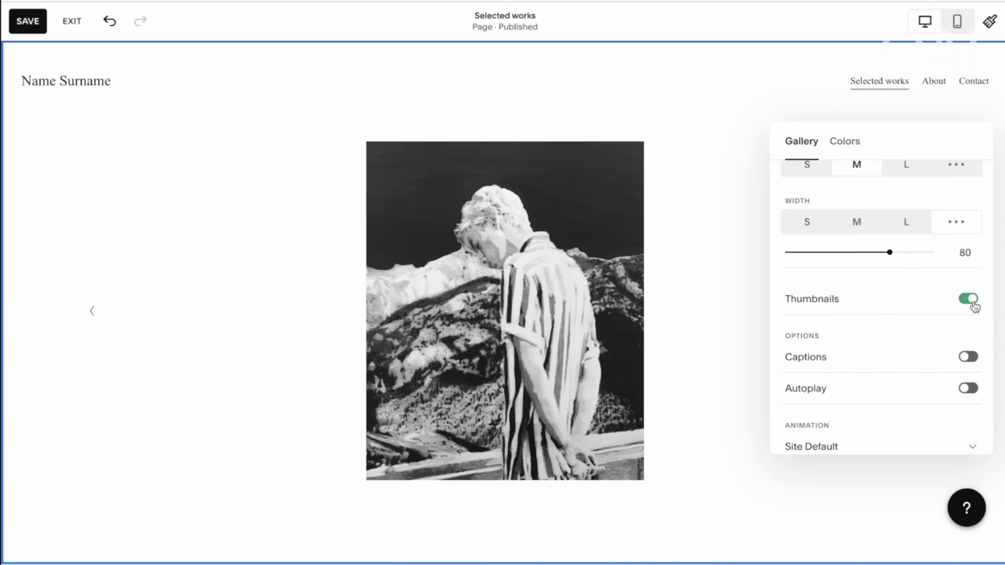
pyautogui.click(970, 358)
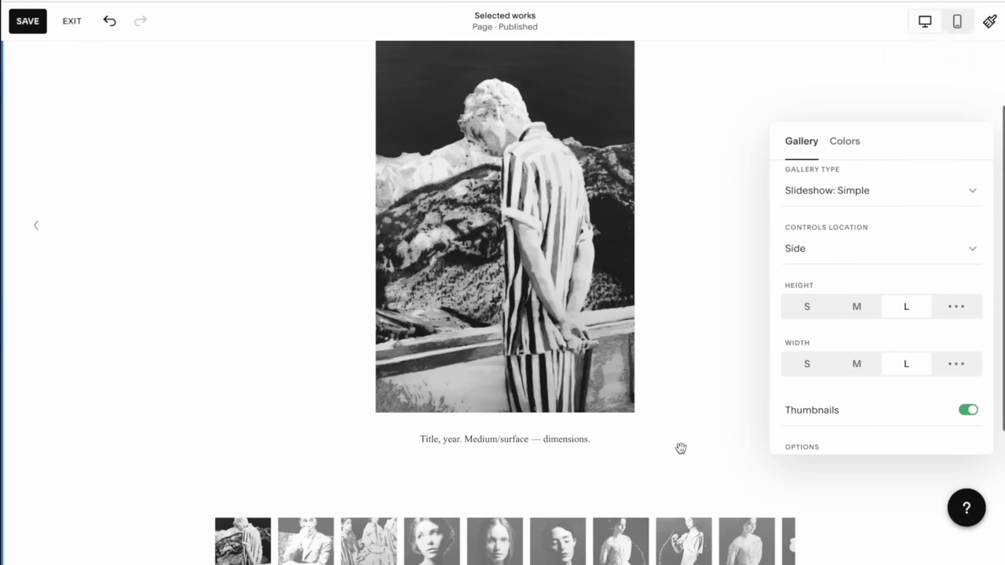
# - Set the slideshow height to L and close the gallery settings
pyautogui.scroll(-2, 680, 448)
pyautogui.scroll(3, 680, 449)
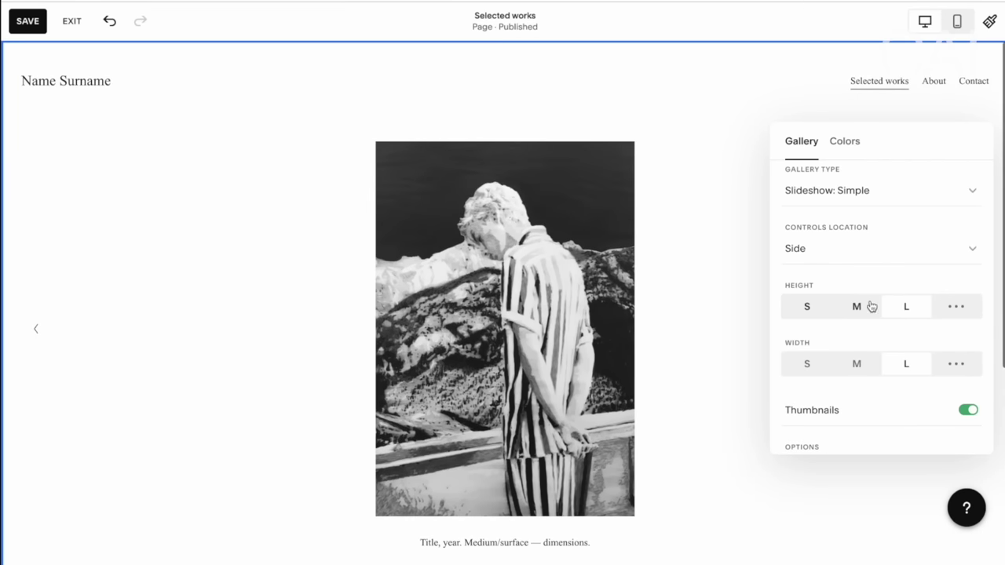
pyautogui.click(861, 305)
pyautogui.click(906, 310)
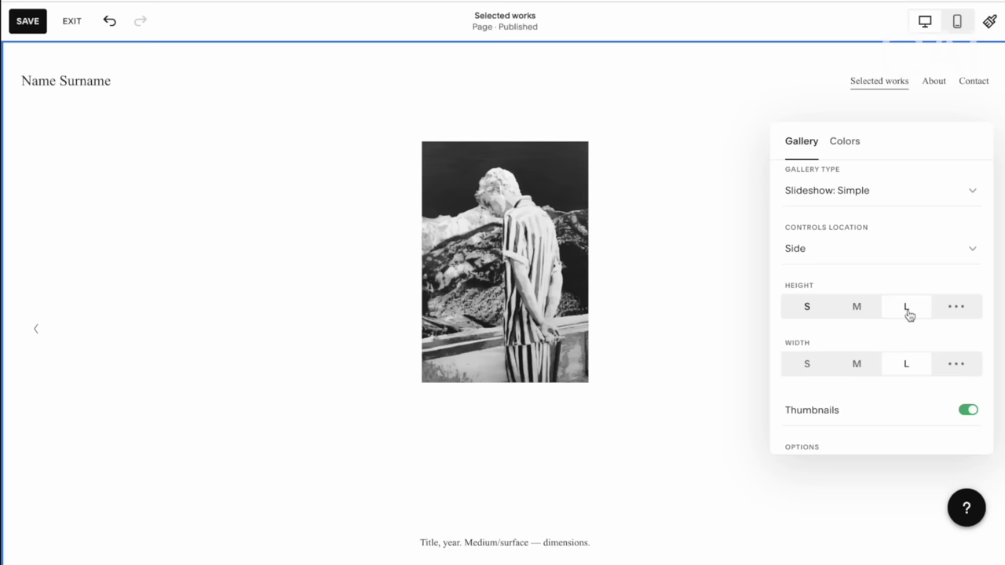
pyautogui.scroll(-2, 694, 294)
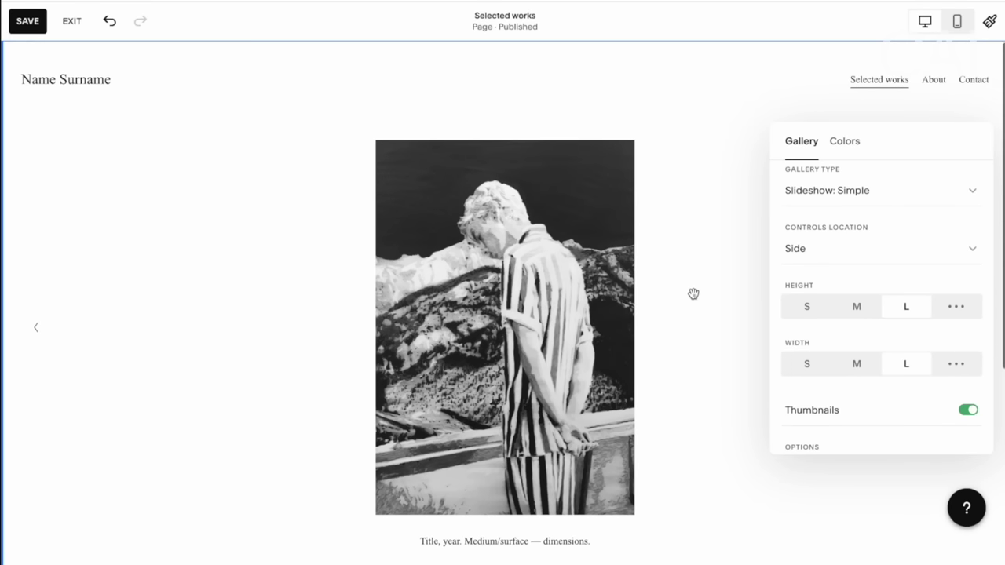
pyautogui.scroll(2, 693, 294)
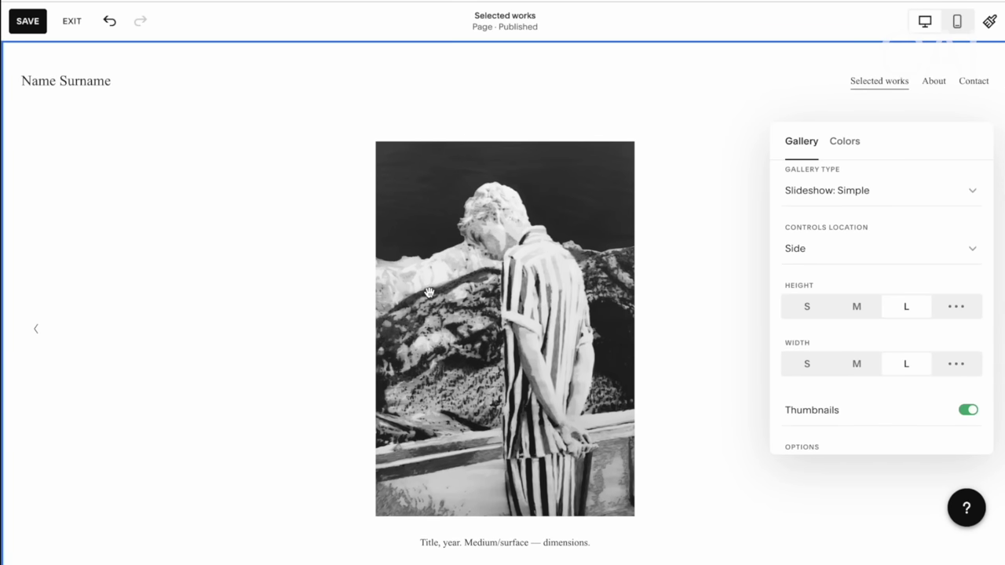
pyautogui.click(510, 382)
pyautogui.scroll(-4, 444, 291)
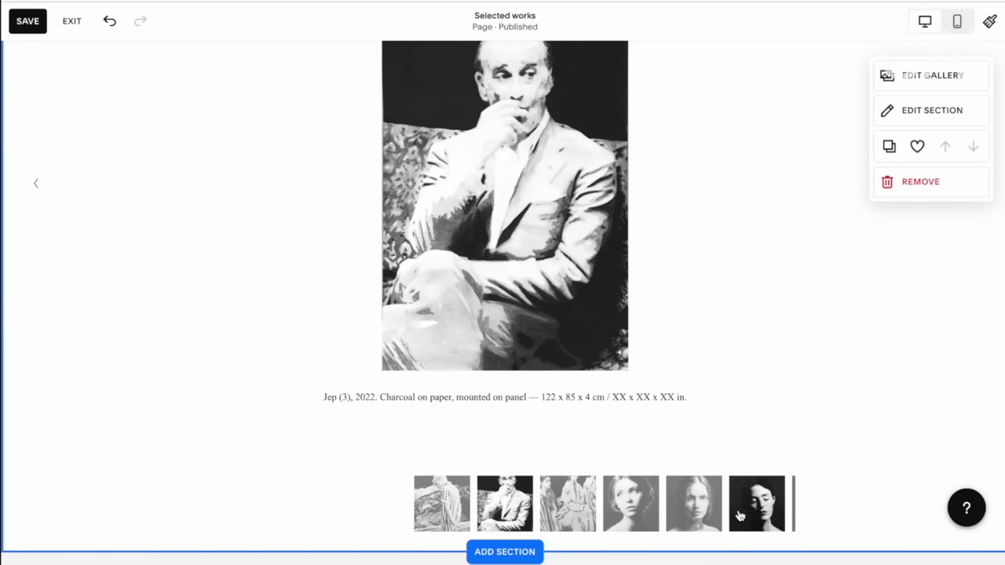
pyautogui.scroll(4, 758, 511)
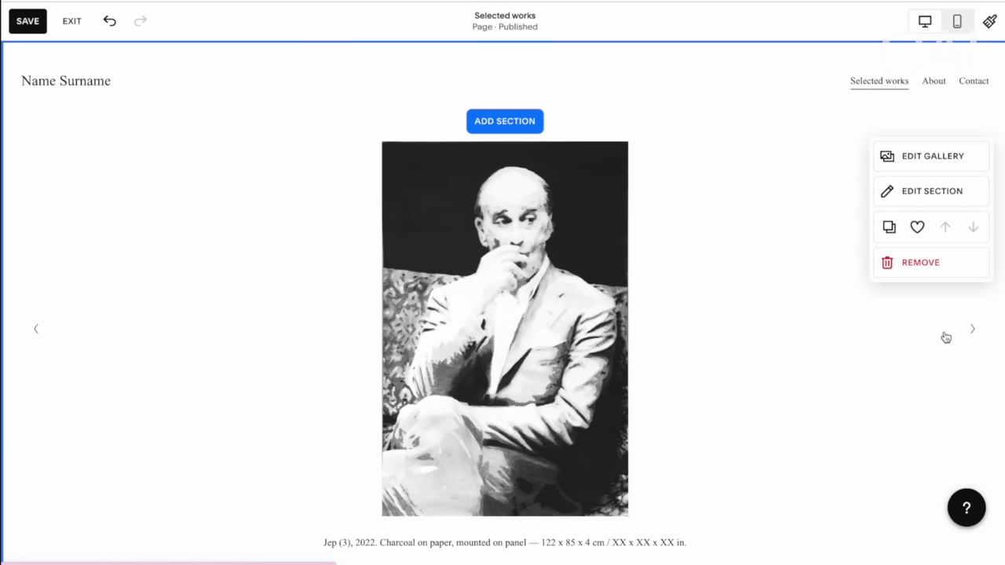
pyautogui.scroll(1, 767, 218)
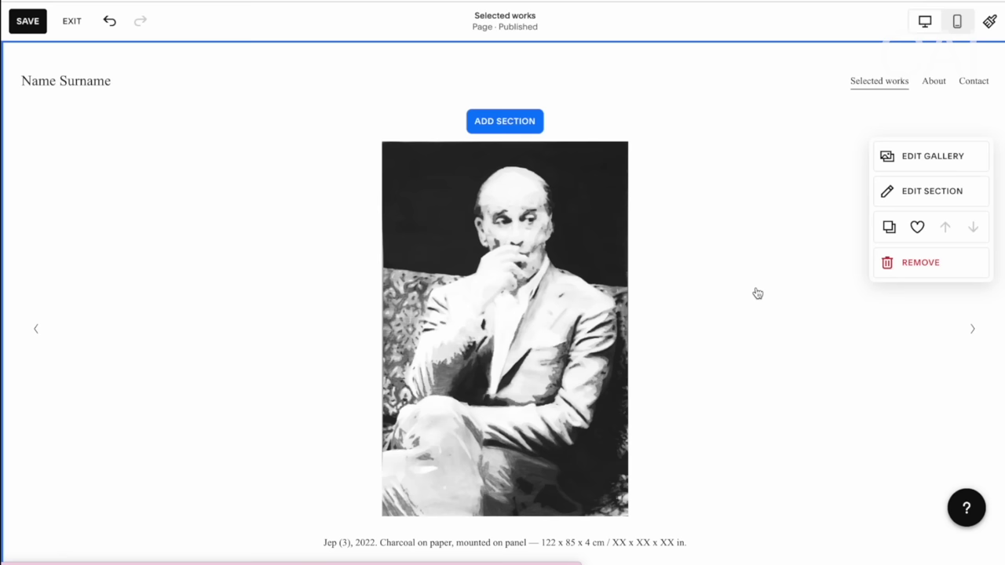
pyautogui.scroll(-5, 781, 357)
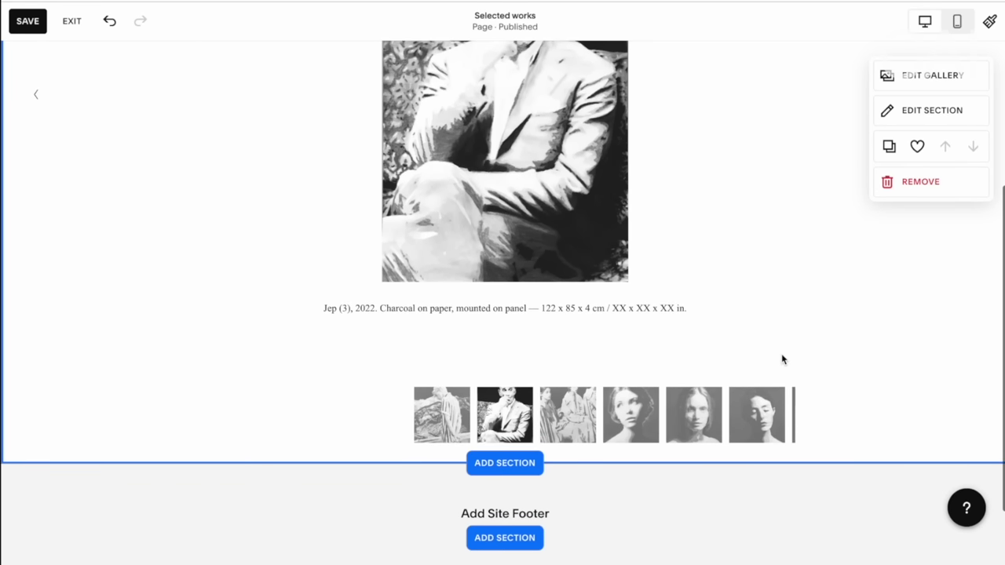
pyautogui.scroll(5, 781, 359)
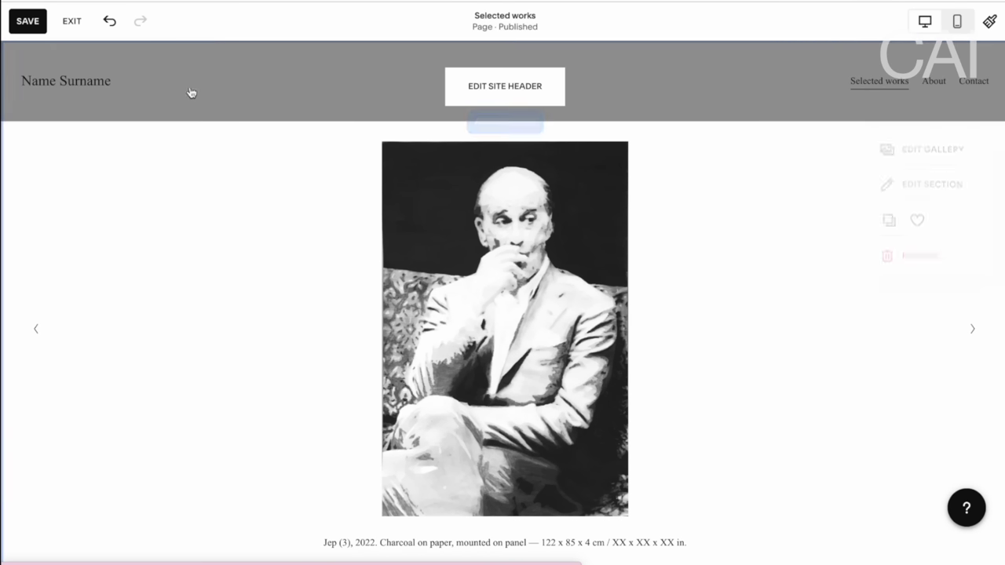
# - Save Selected works, exit, and browse four slideshow artworks in full-screen preview
pyautogui.click(26, 28)
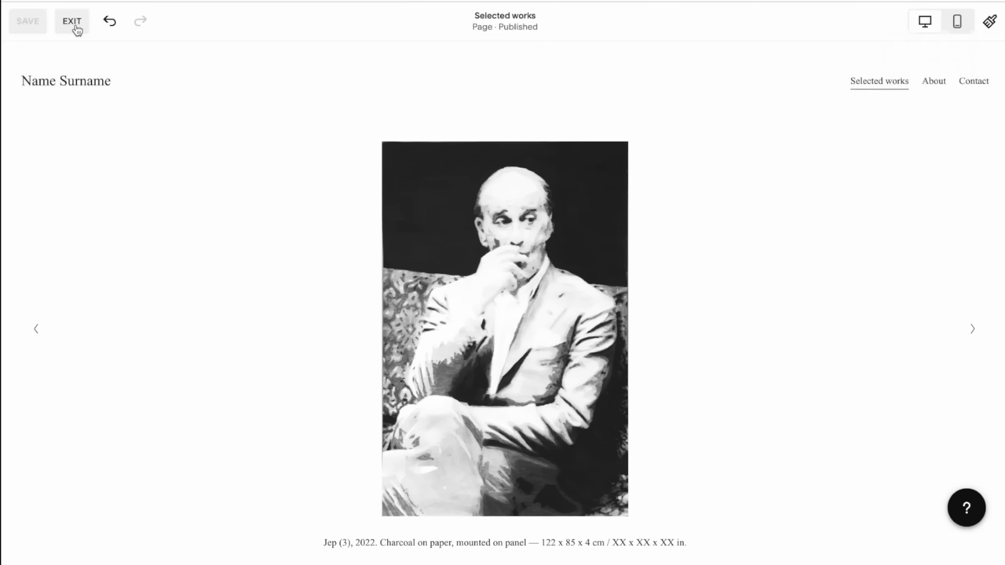
pyautogui.click(72, 24)
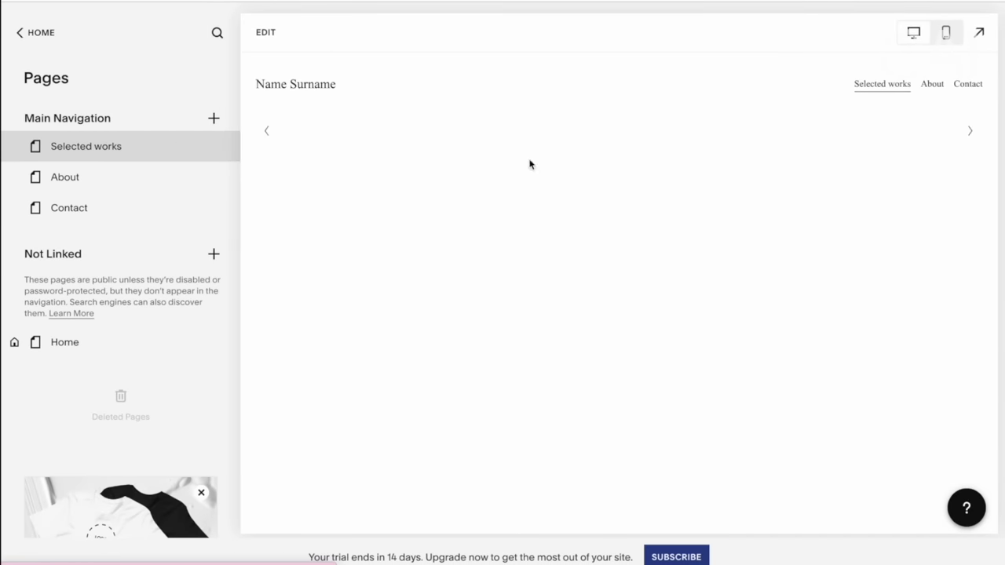
pyautogui.click(980, 34)
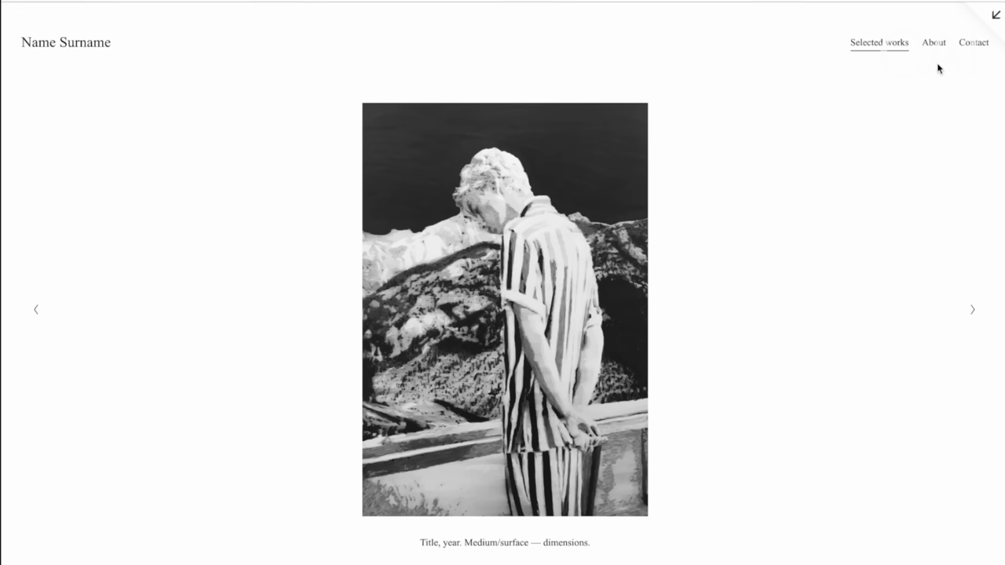
pyautogui.click(974, 308)
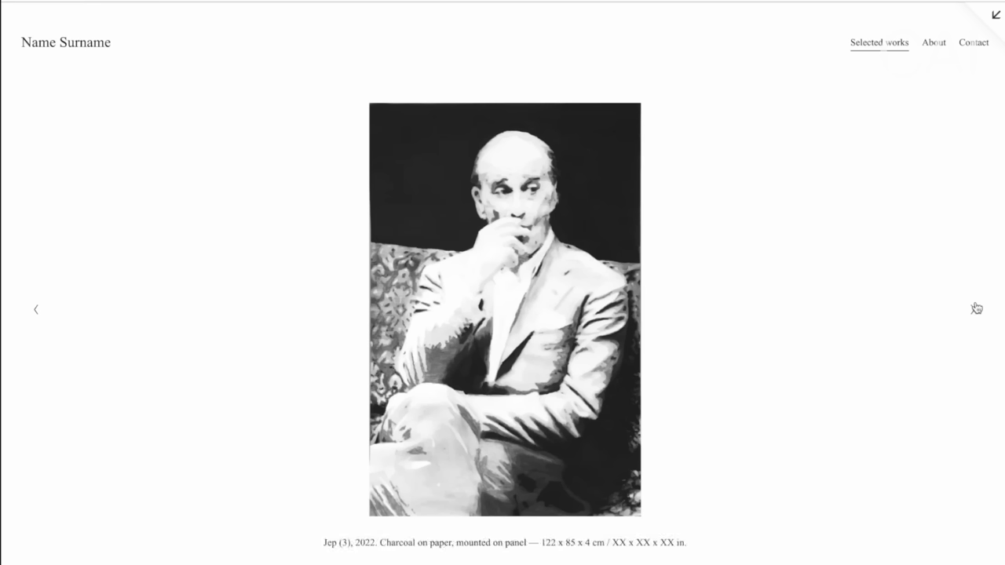
pyautogui.click(976, 309)
pyautogui.click(975, 308)
pyautogui.click(976, 308)
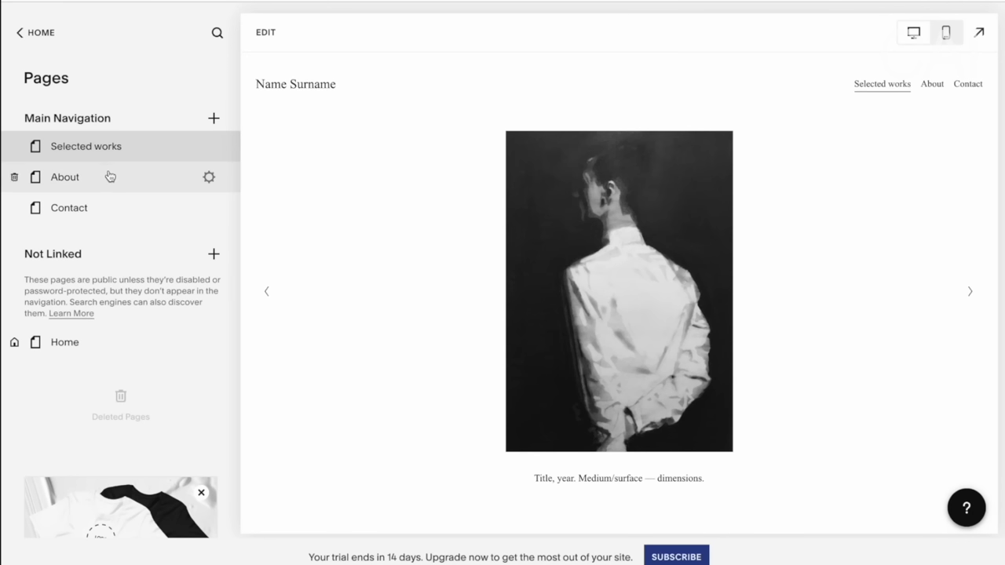
# - On the About page, delete the sample portrait photo and the sample bio text
pyautogui.click(109, 176)
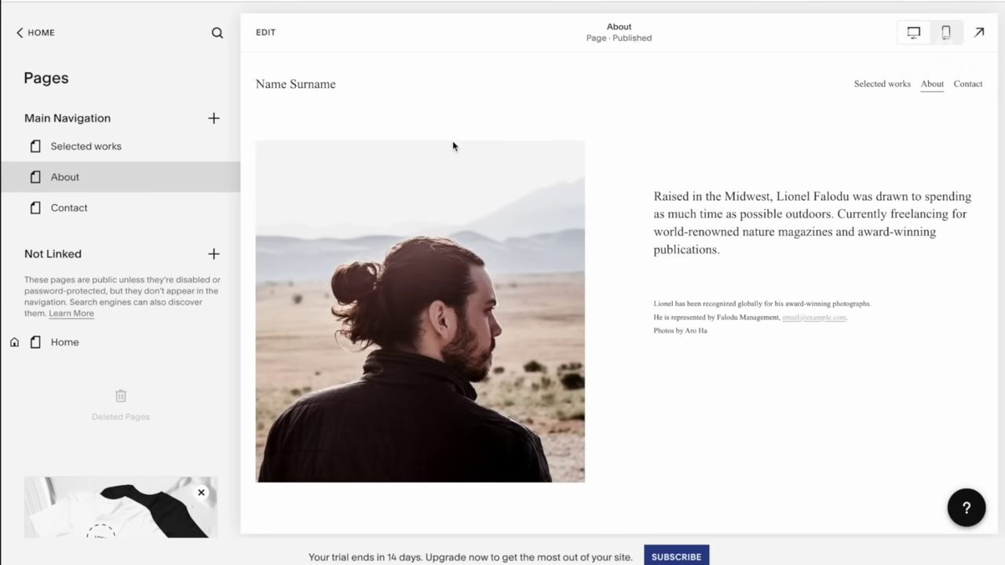
pyautogui.click(265, 32)
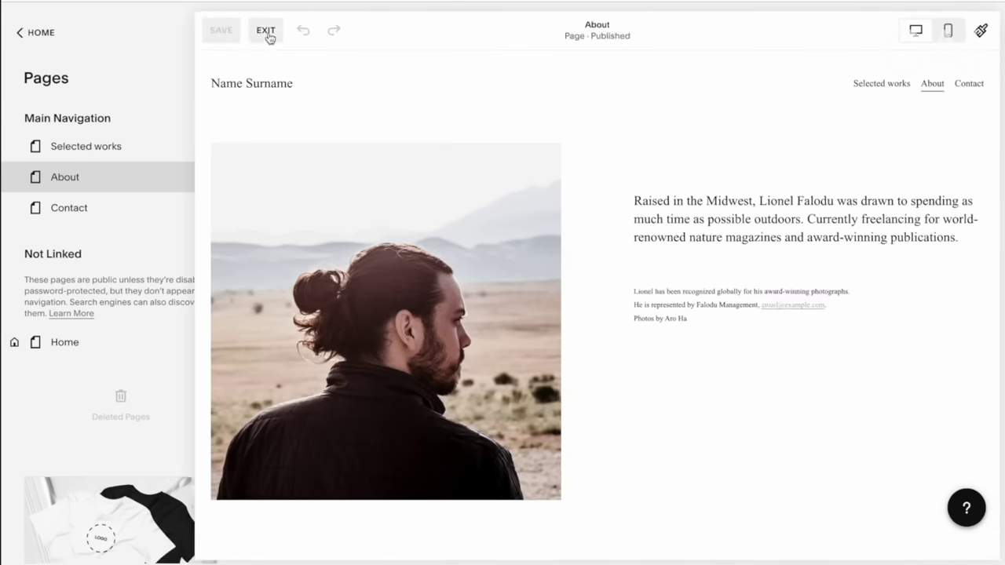
pyautogui.moveTo(256, 254)
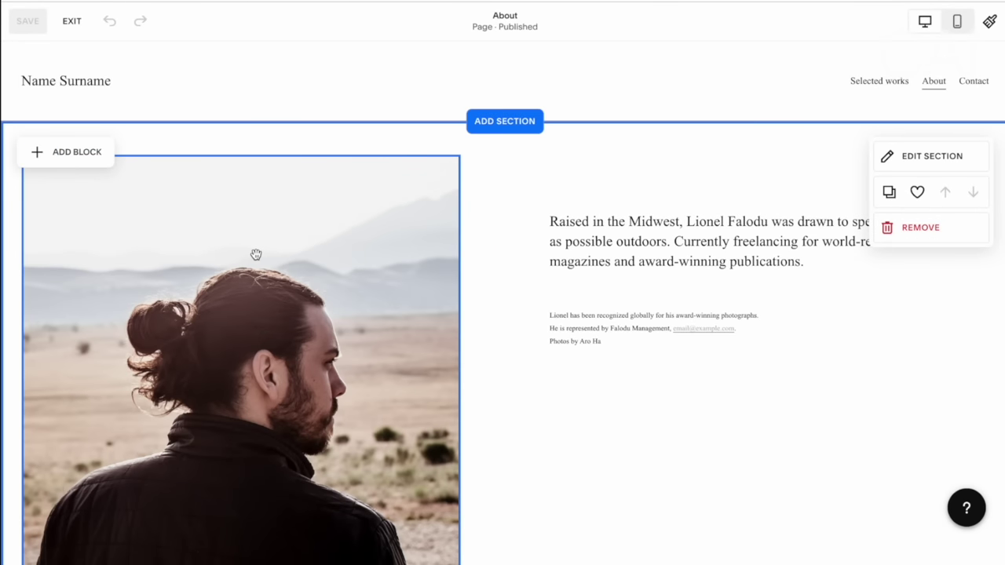
pyautogui.scroll(-1, 403, 281)
pyautogui.click(382, 246)
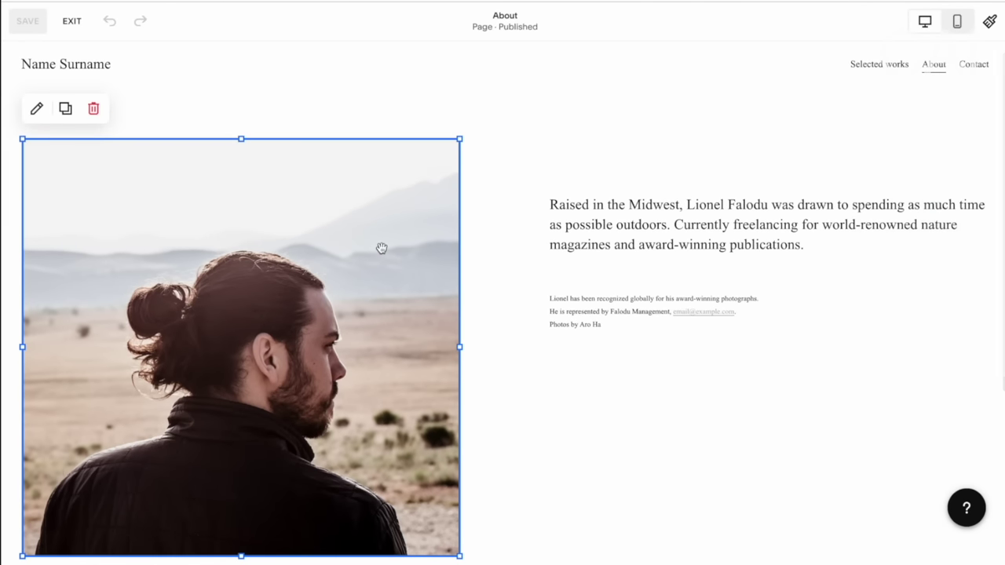
pyautogui.press('Delete')
pyautogui.click(684, 225)
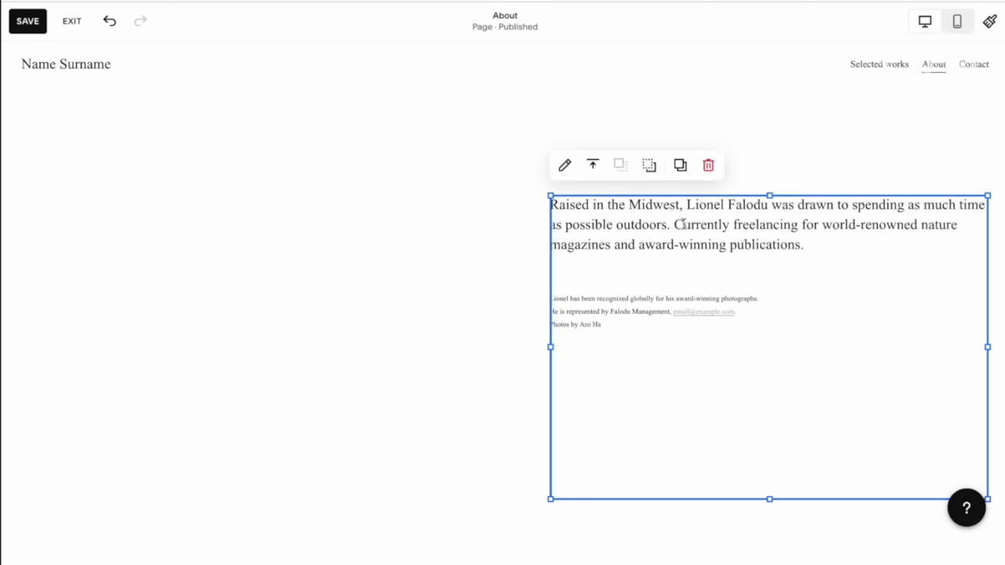
pyautogui.press('Delete')
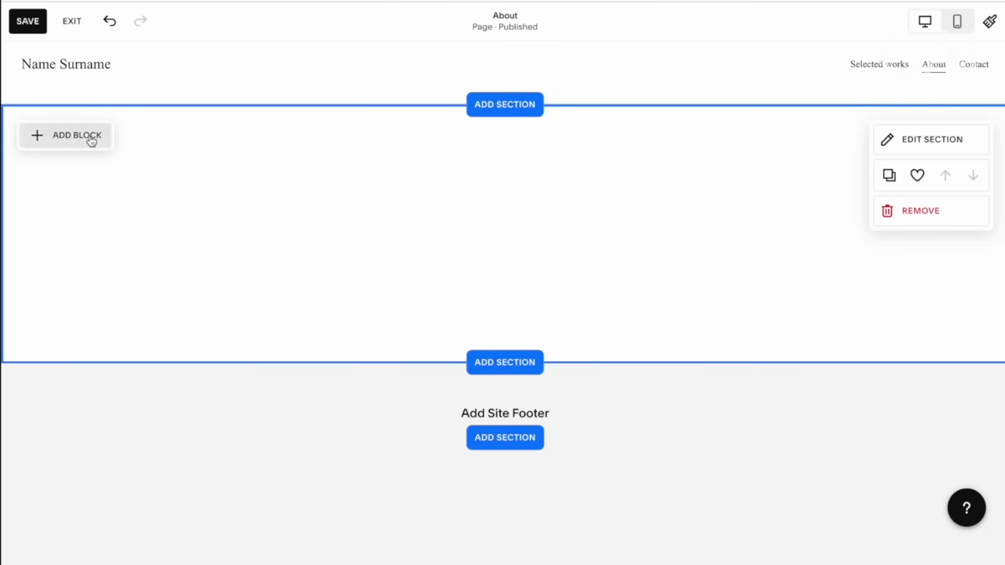
# - Add a wide, tall text block and paste in the CV copied from Safari
pyautogui.click(89, 139)
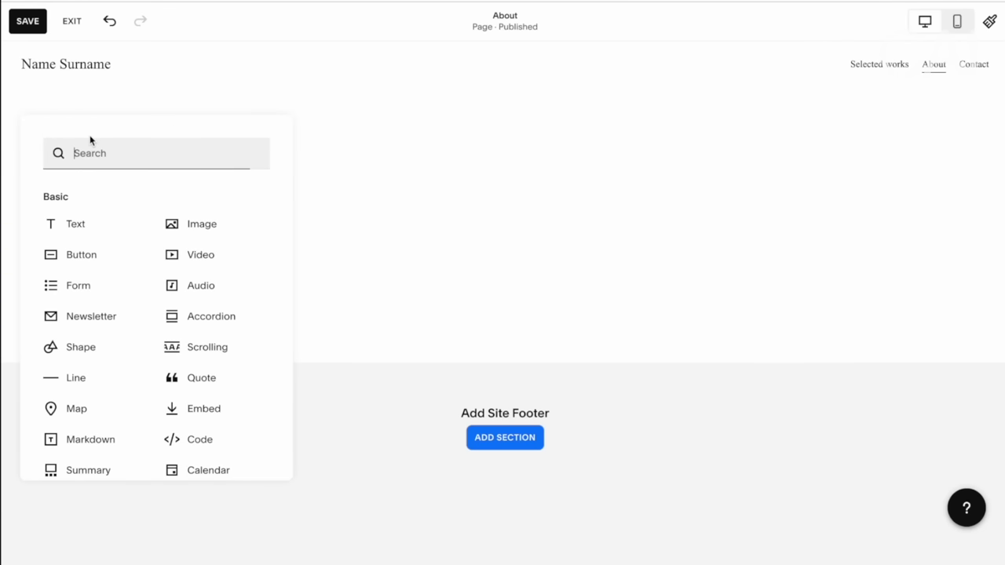
pyautogui.click(73, 225)
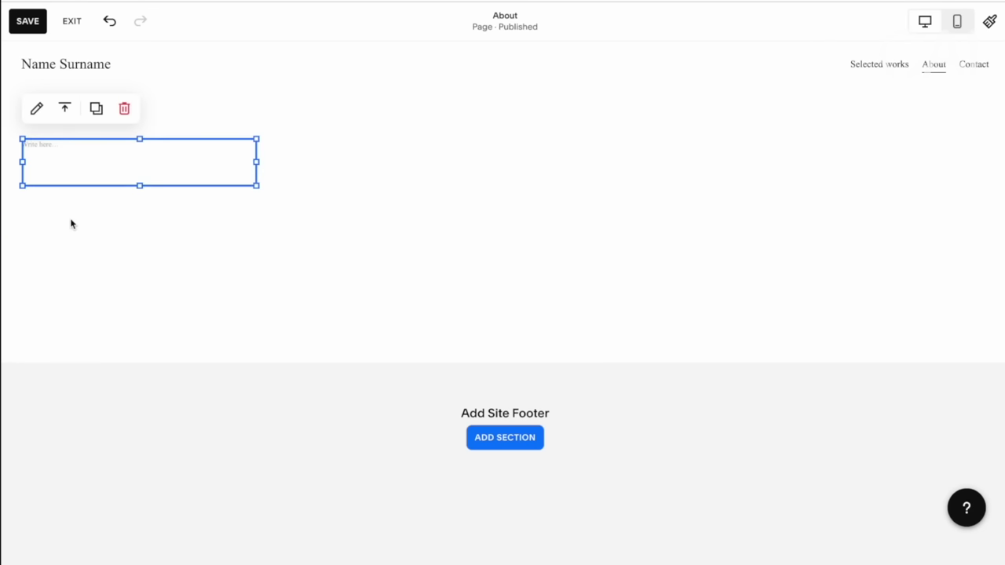
pyautogui.moveTo(259, 161); pyautogui.dragTo(417, 140)
pyautogui.moveTo(220, 186); pyautogui.dragTo(225, 502)
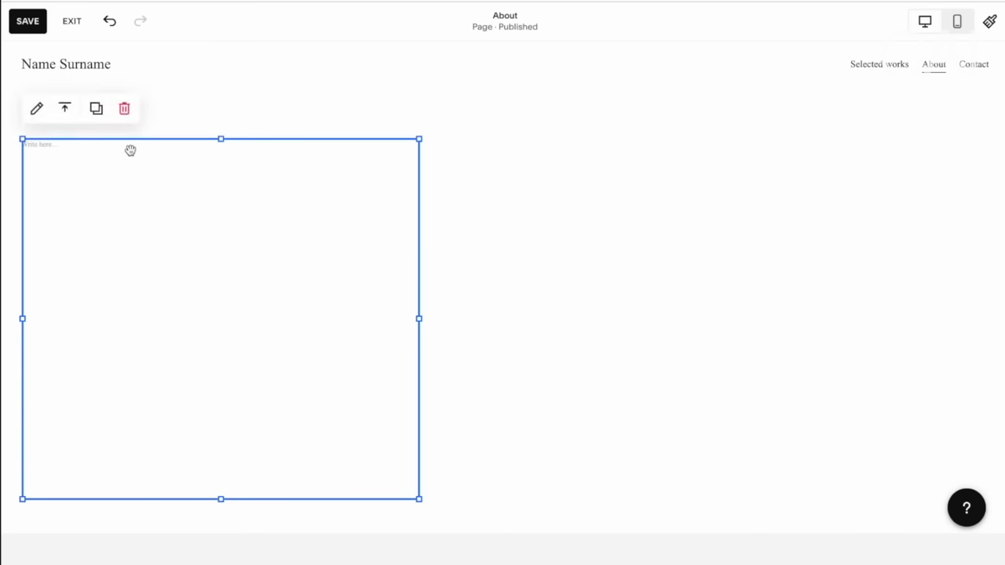
pyautogui.click(69, 146)
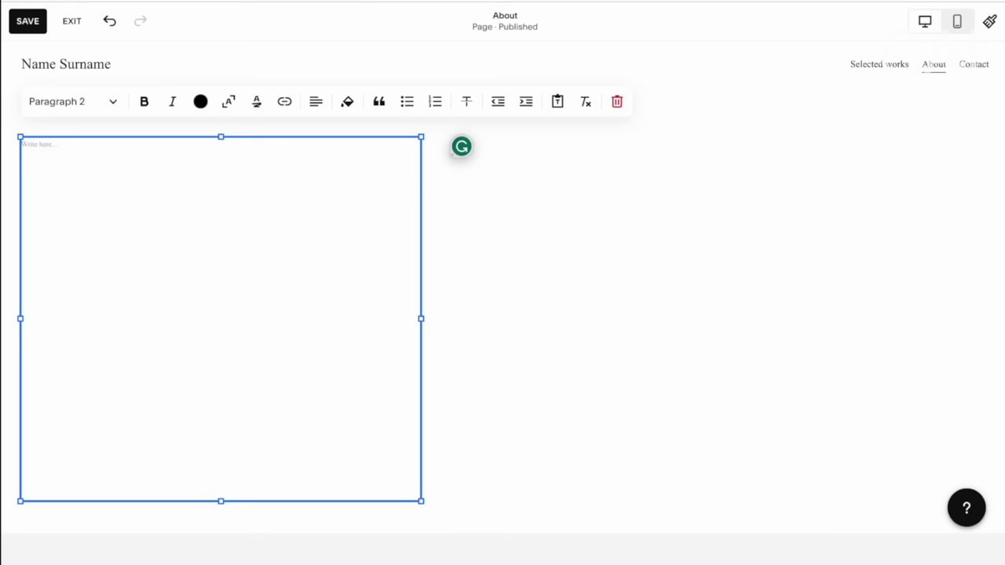
pyautogui.moveTo(129, 549)
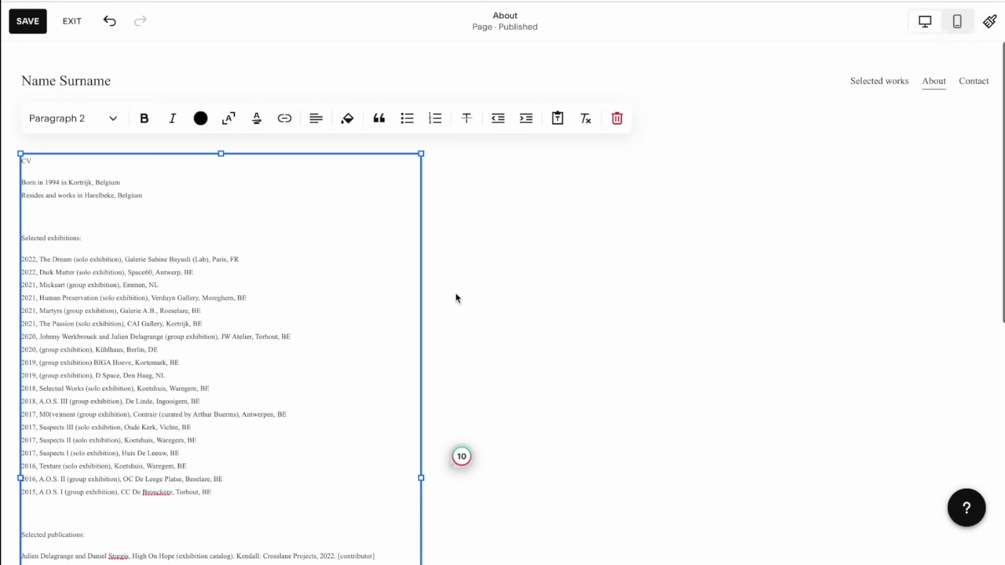
pyautogui.click(690, 241)
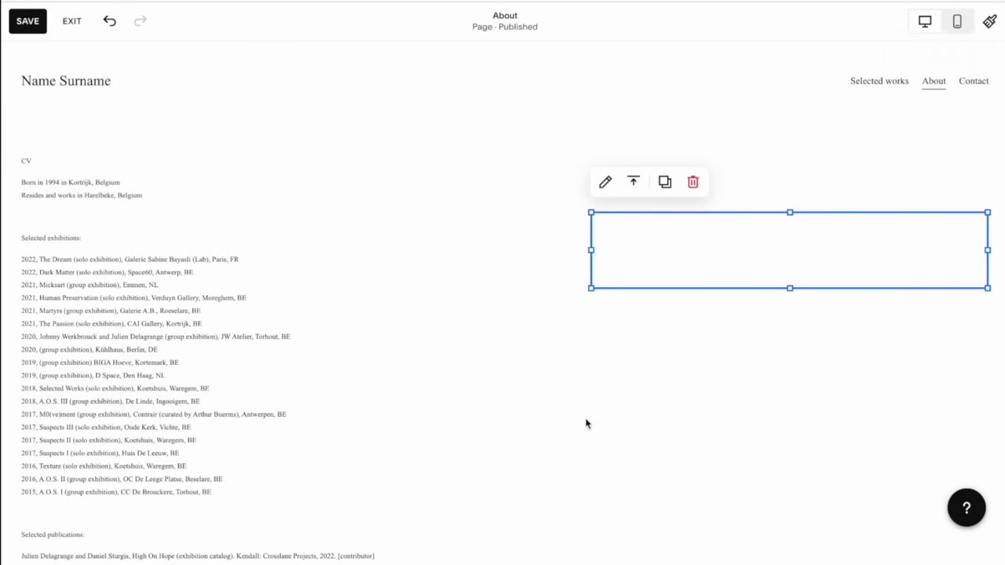
pyautogui.click(586, 424)
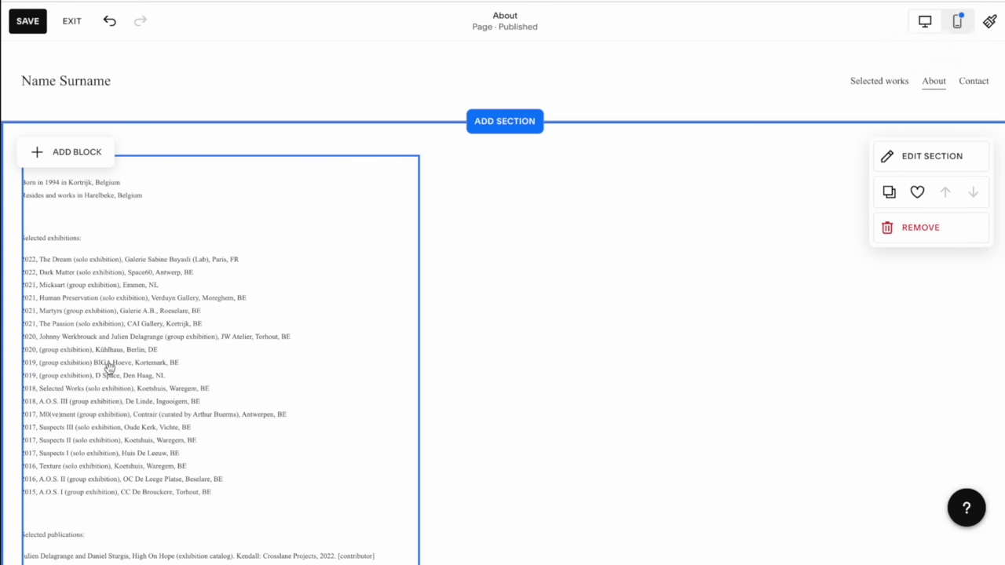
# - Move the CV text block into the right column and stretch it to the page's right edge
pyautogui.scroll(-1, 109, 368)
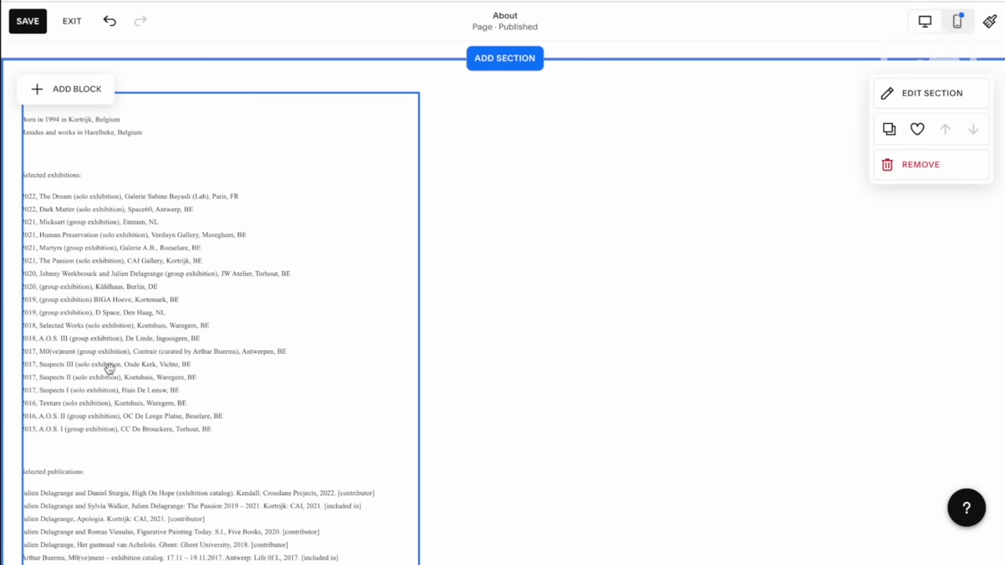
pyautogui.moveTo(175, 294); pyautogui.dragTo(715, 251)
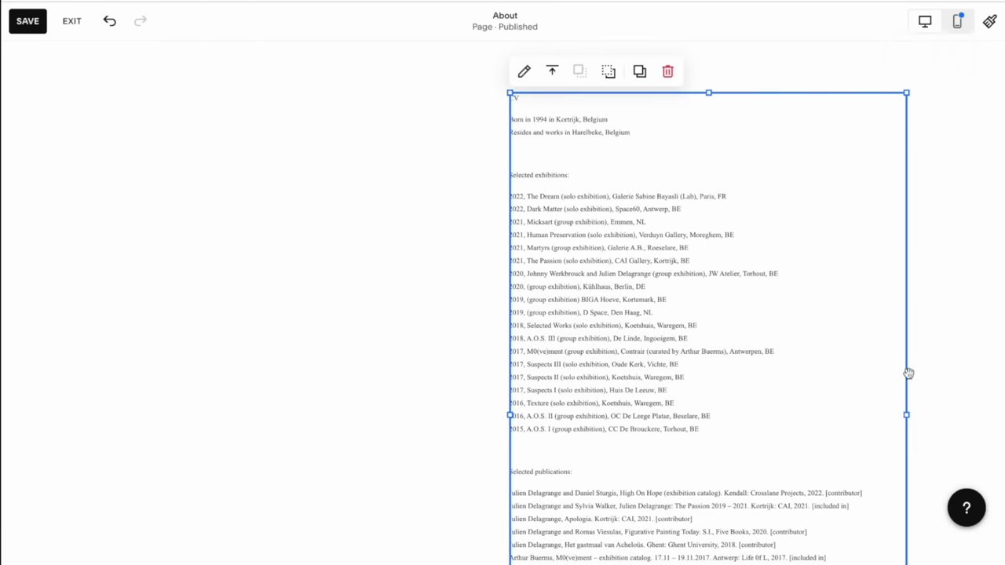
pyautogui.moveTo(906, 415); pyautogui.dragTo(976, 422)
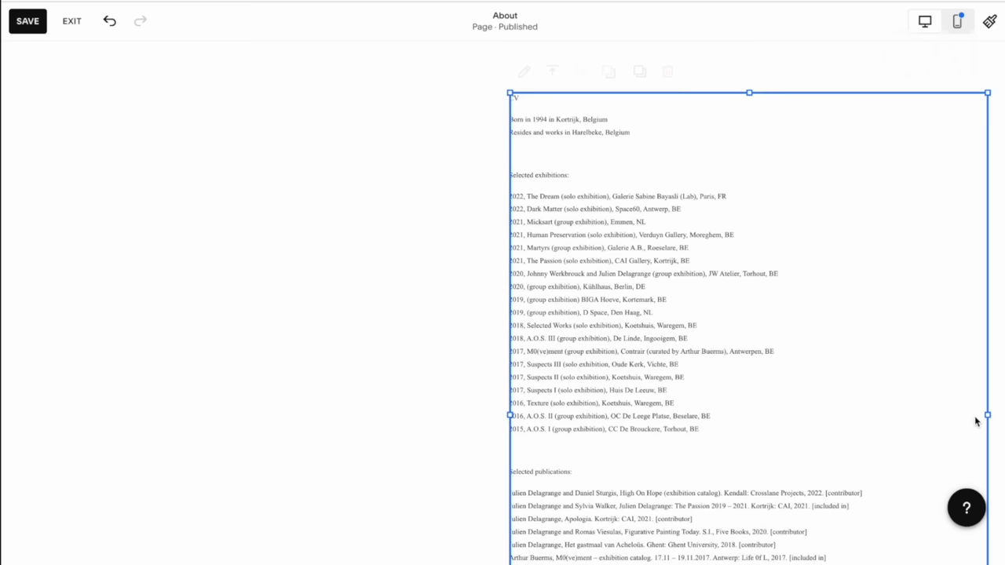
pyautogui.click(149, 137)
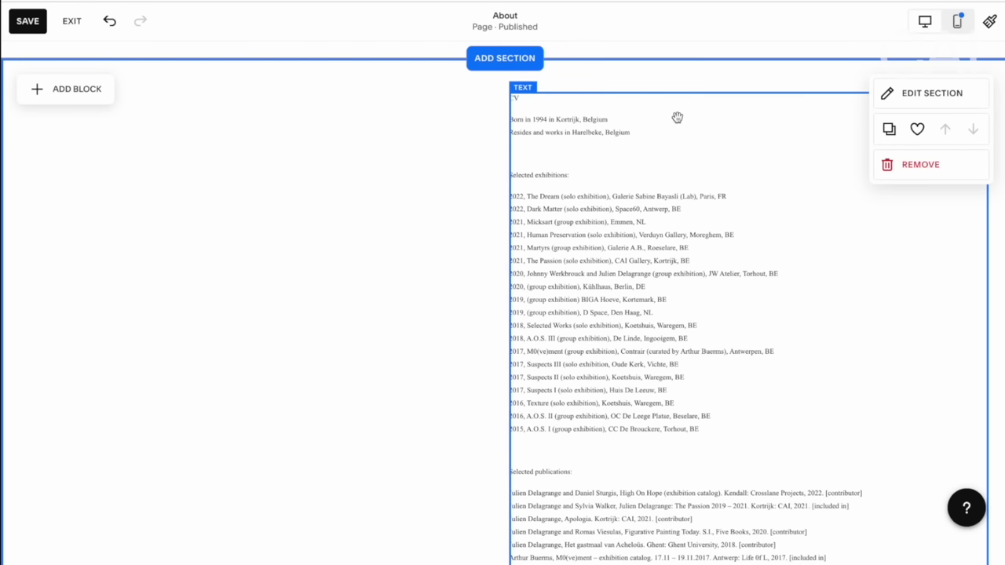
pyautogui.scroll(2, 426, 181)
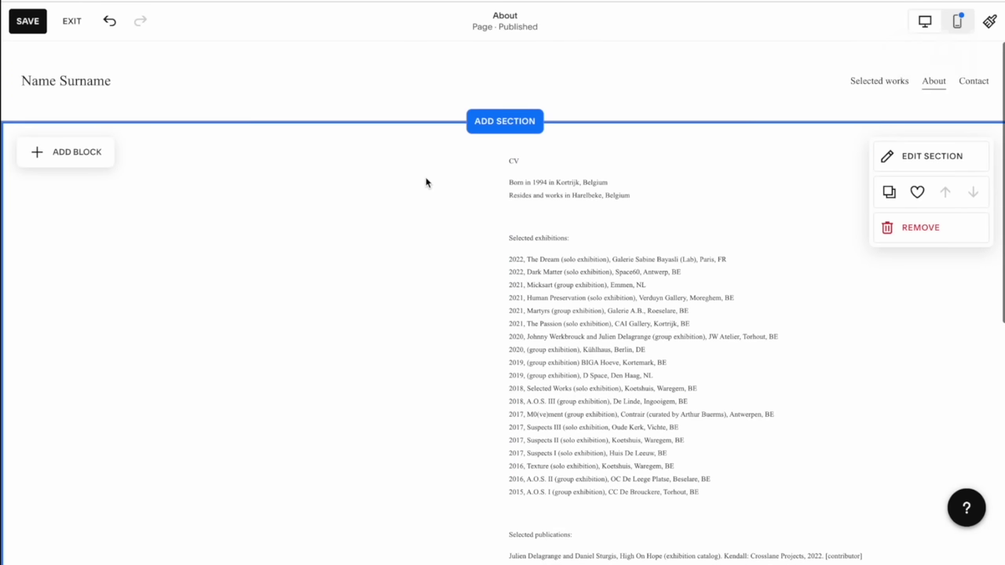
# - Add a new text block on the left side and enlarge it
pyautogui.click(89, 162)
pyautogui.click(74, 241)
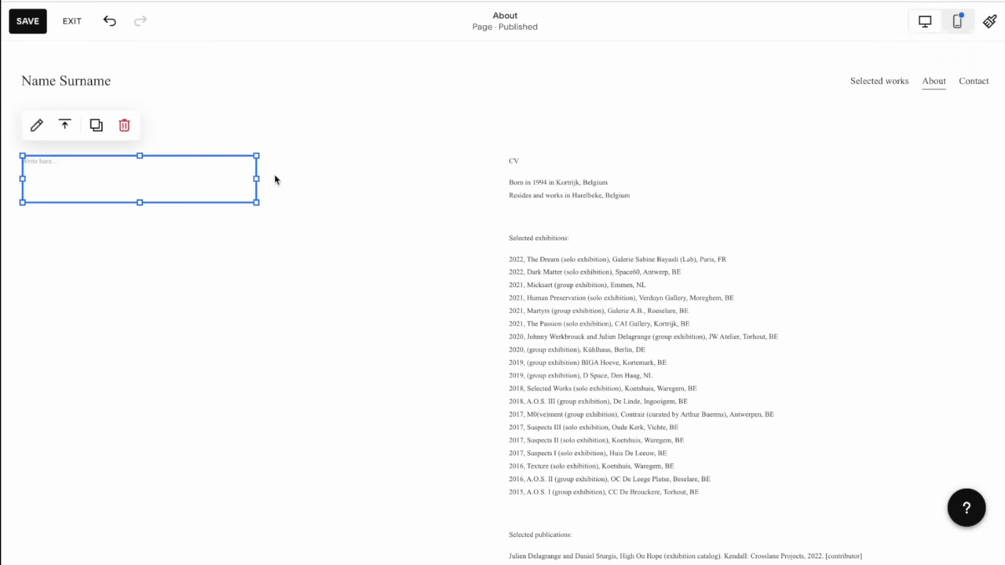
pyautogui.moveTo(256, 179); pyautogui.dragTo(411, 180)
pyautogui.moveTo(221, 203); pyautogui.dragTo(259, 490)
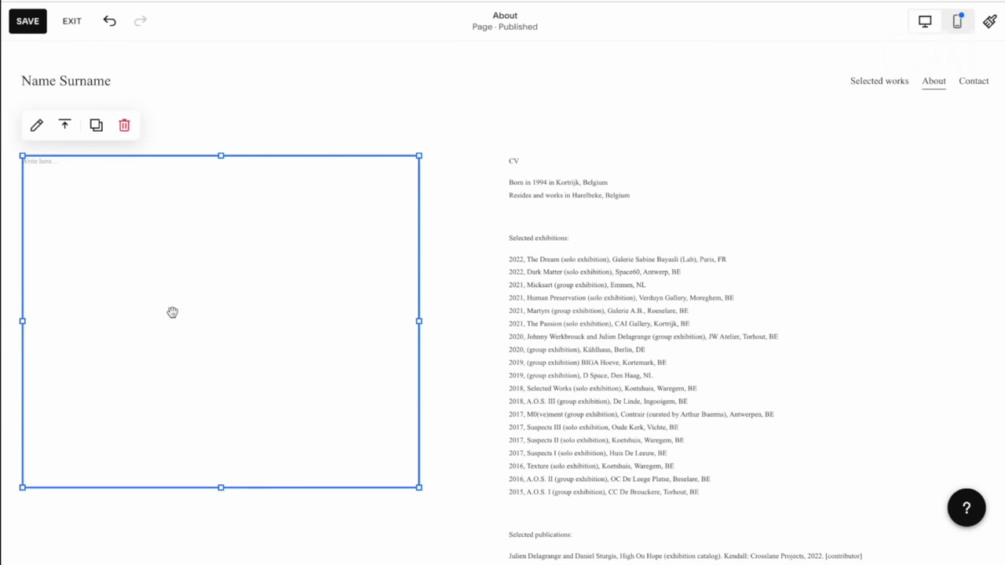
# - Type the heading 'BIO', paste the biography under it, and narrow the block to the left column
pyautogui.click(93, 166)
pyautogui.write('B')
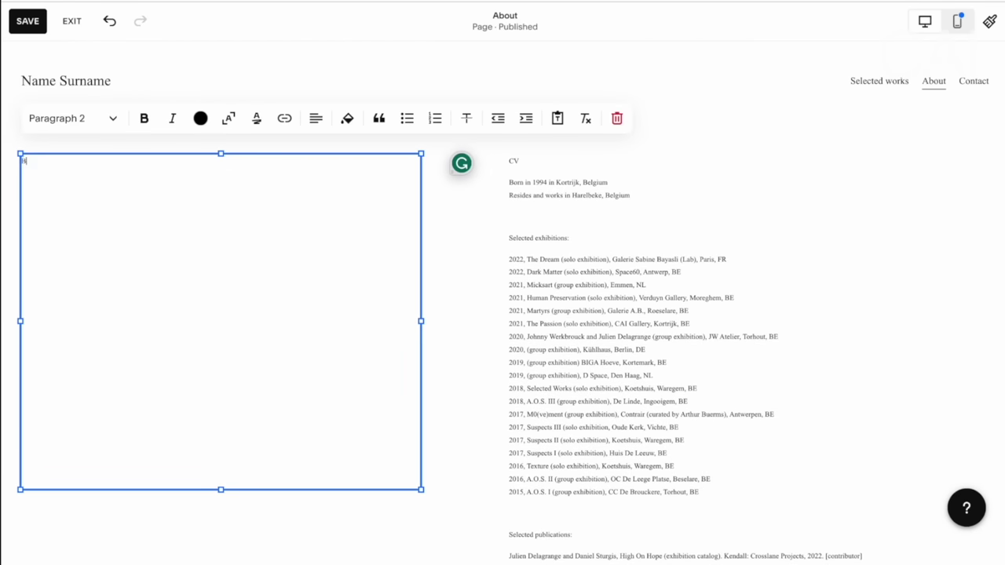
pyautogui.write('IO')
pyautogui.press('Return')
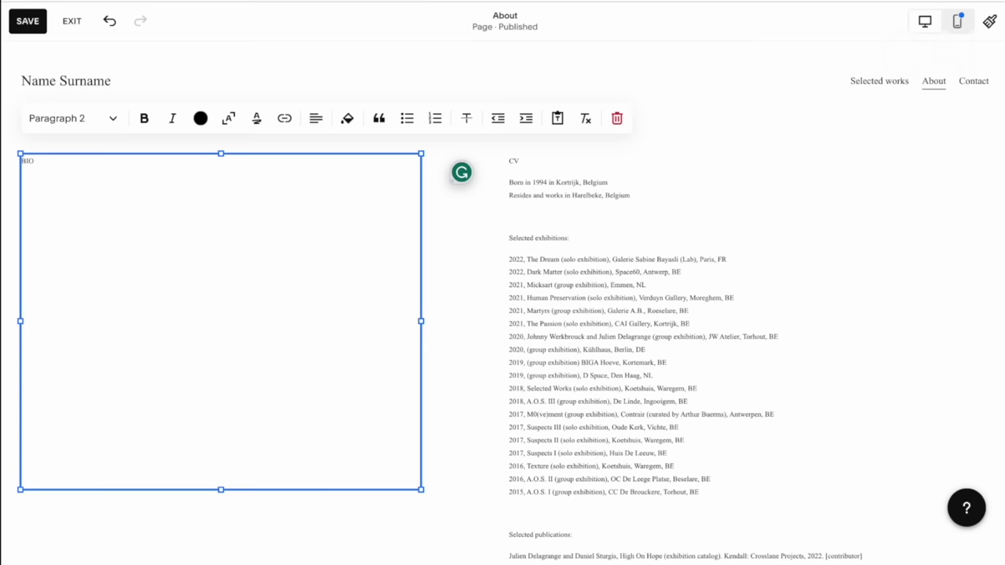
pyautogui.moveTo(131, 559)
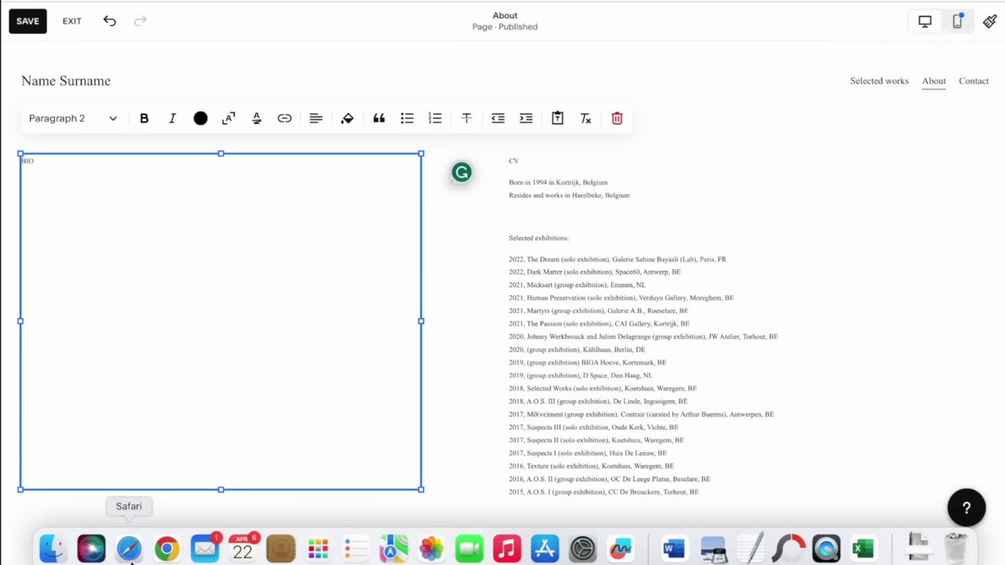
pyautogui.press('super+v')
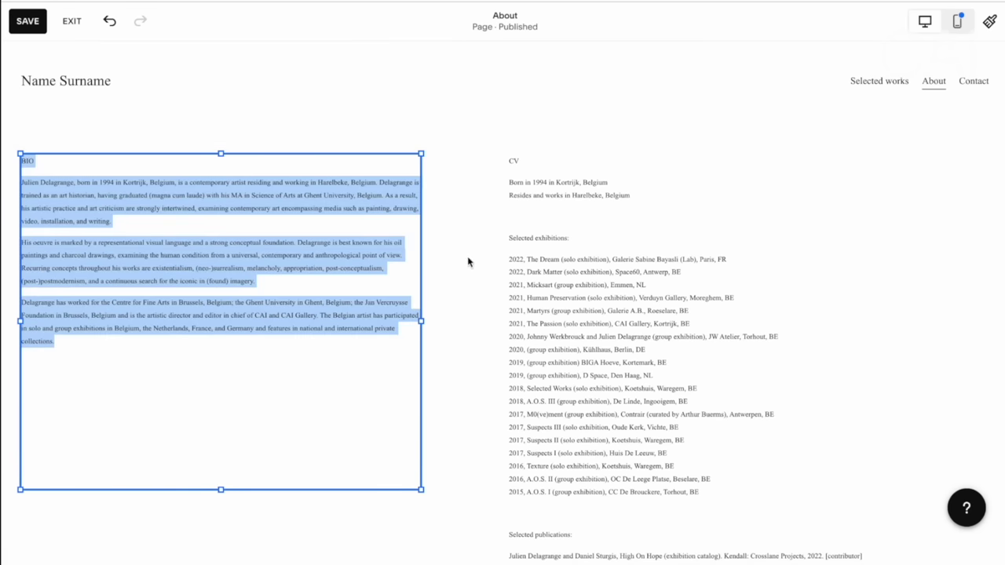
pyautogui.click(662, 222)
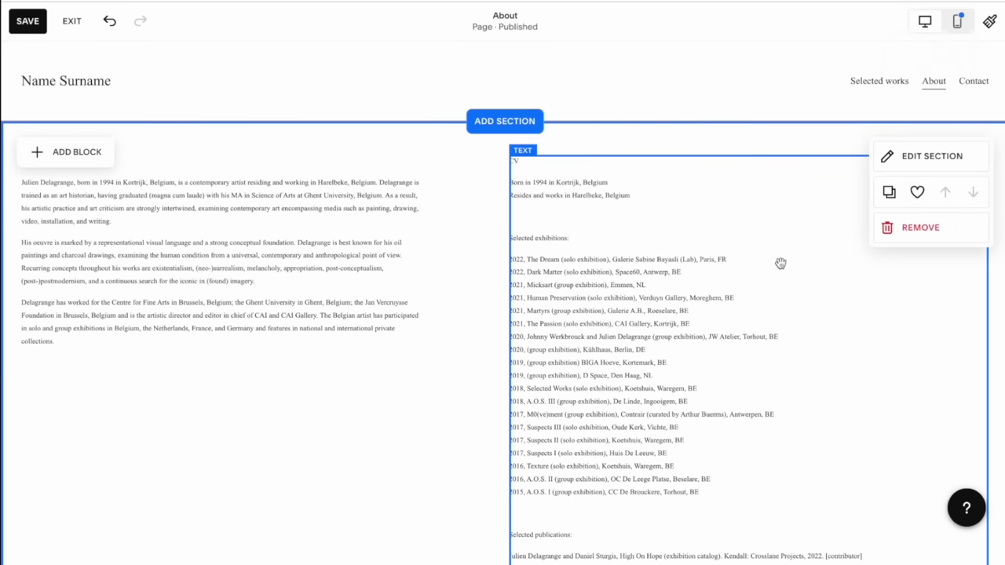
pyautogui.click(419, 318)
pyautogui.moveTo(420, 319); pyautogui.dragTo(312, 325)
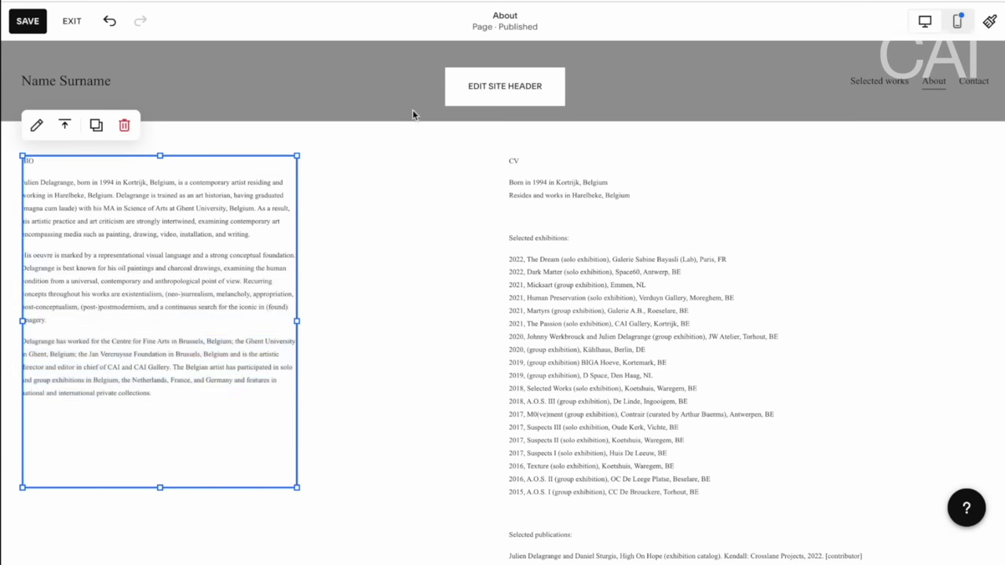
# - Save the About page changes and exit the page editor
pyautogui.click(503, 85)
pyautogui.click(416, 341)
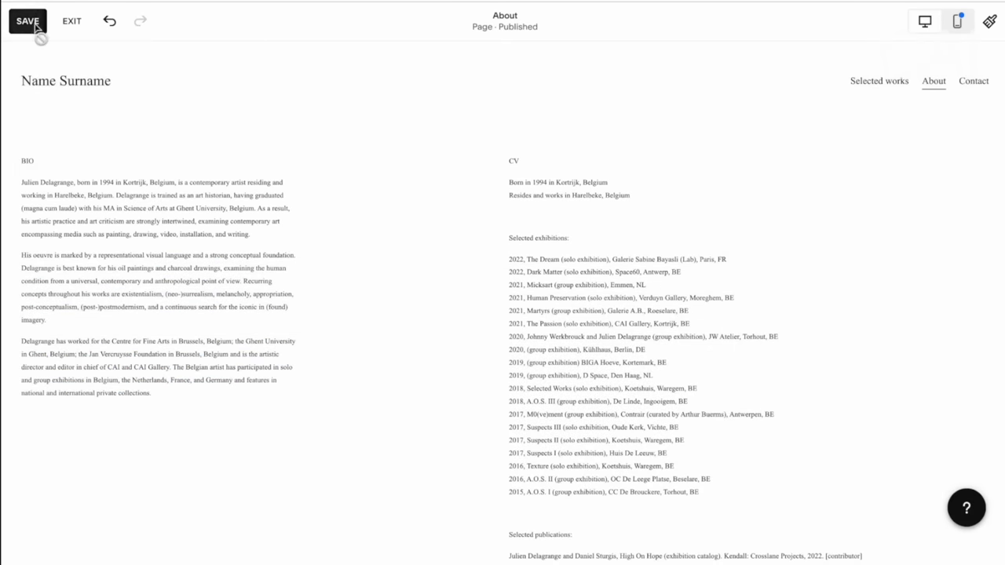
pyautogui.click(34, 26)
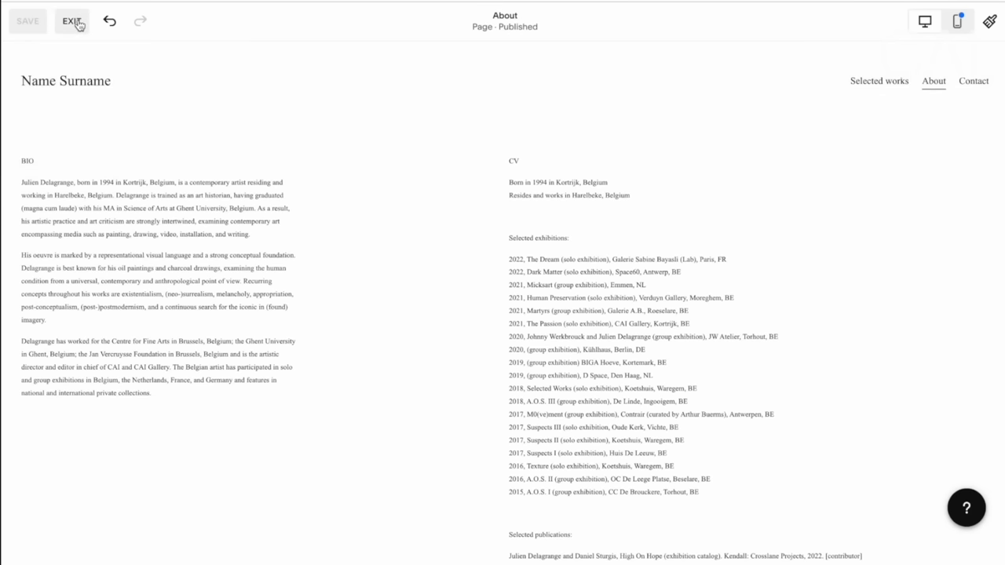
pyautogui.click(73, 22)
# - On the Contact page, delete the landscape image, the Contact heading and the placeholder details text
pyautogui.click(88, 209)
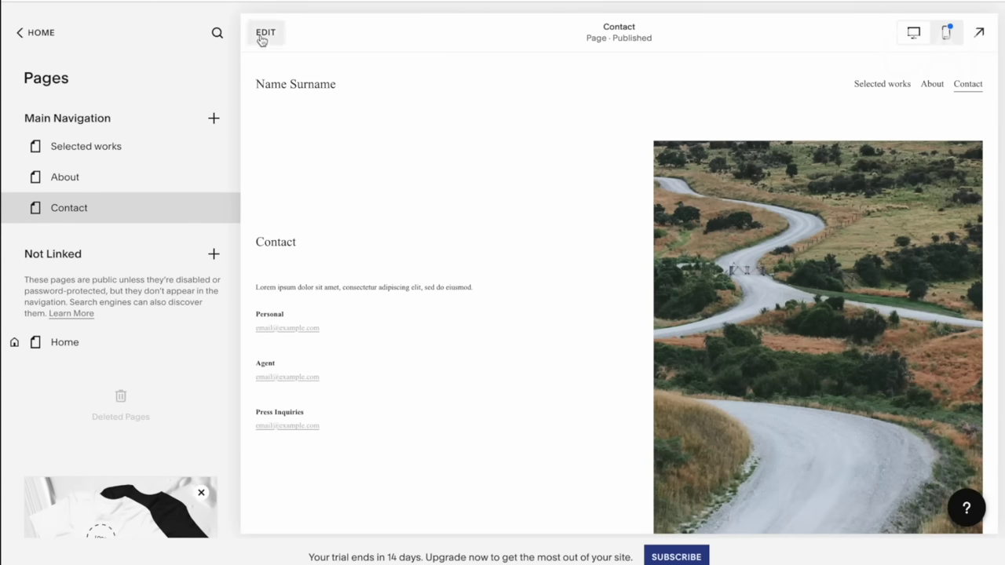
pyautogui.click(262, 38)
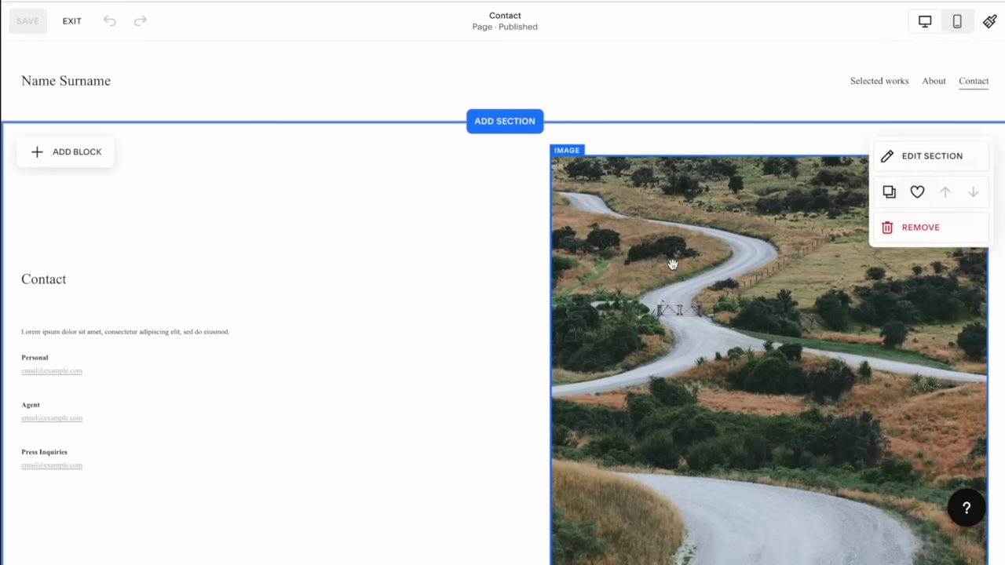
pyautogui.click(776, 353)
pyautogui.press('Delete')
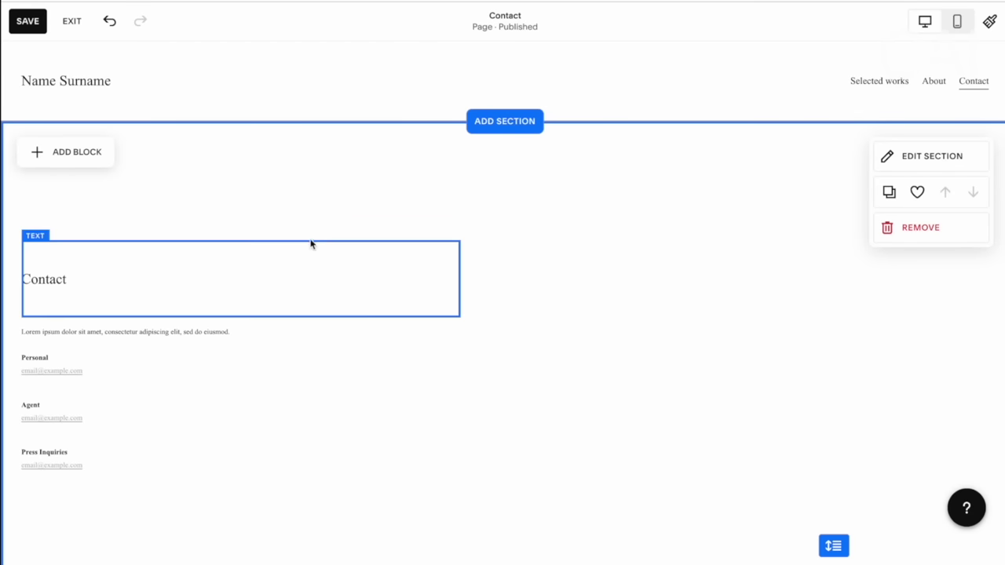
pyautogui.click(117, 298)
pyautogui.press('Delete')
pyautogui.click(128, 354)
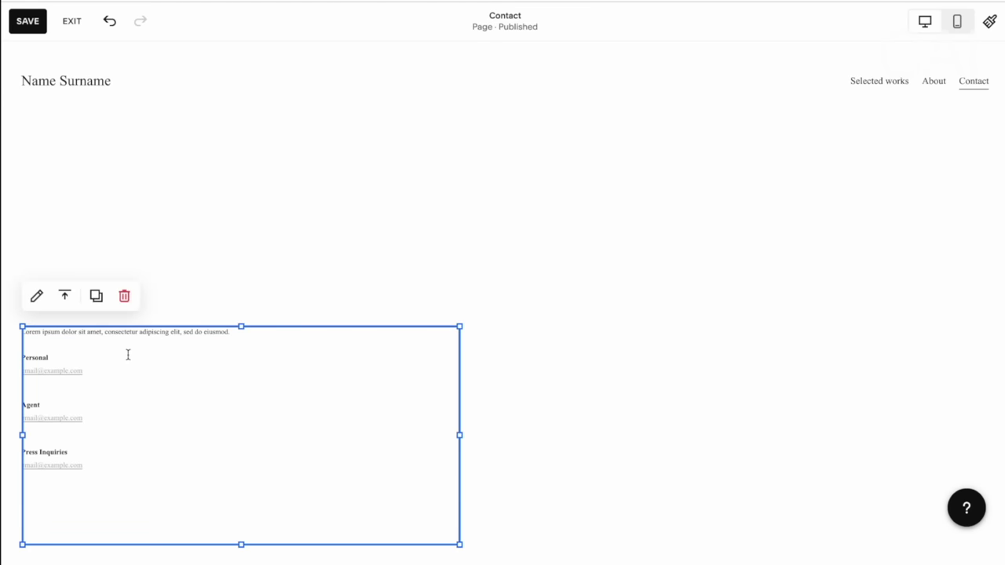
pyautogui.press('Delete')
# - Add a text block and type the contact e-mail address
pyautogui.click(61, 153)
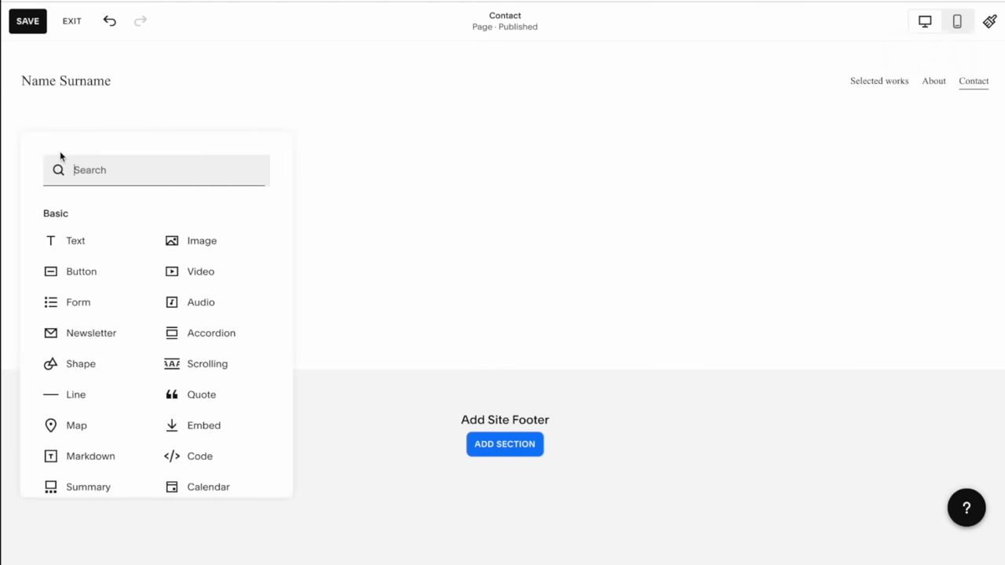
pyautogui.click(78, 237)
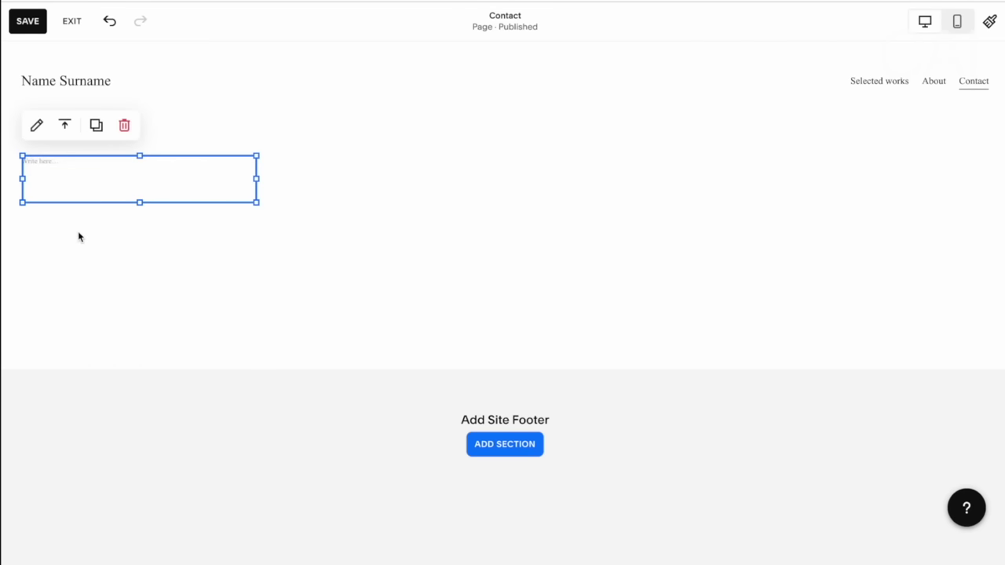
pyautogui.click(81, 172)
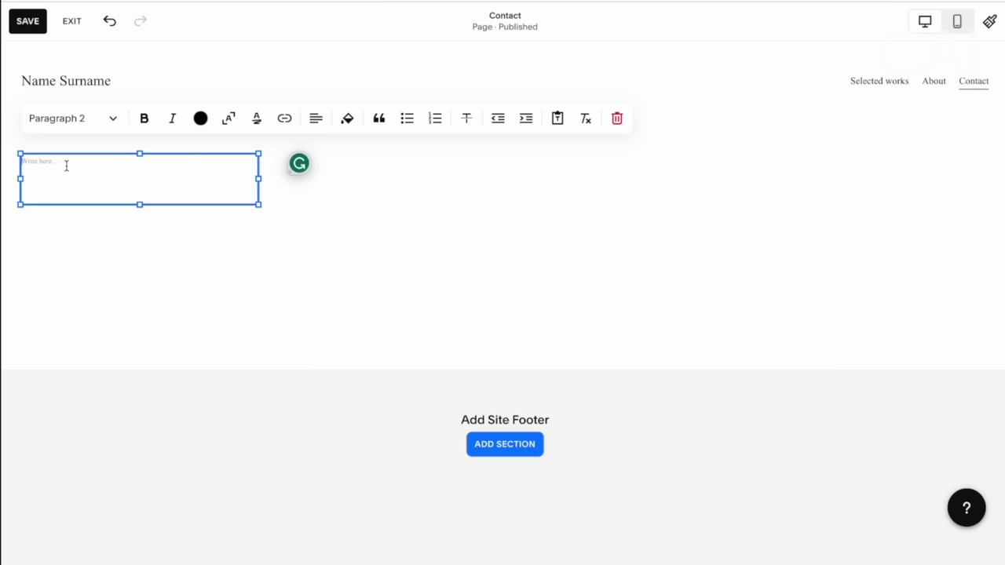
pyautogui.write('namesurname@gmail.com ')
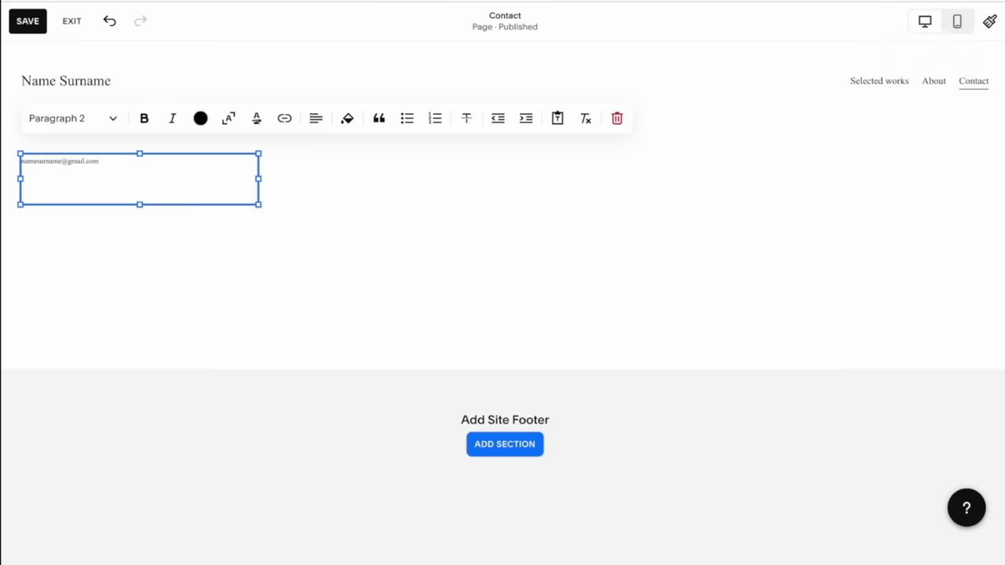
pyautogui.write('Ins')
# - Link 'Newsletter' as an e-mail to the contact address with subject 'Newsletter' and a subscription request body
pyautogui.doubleClick(36, 183)
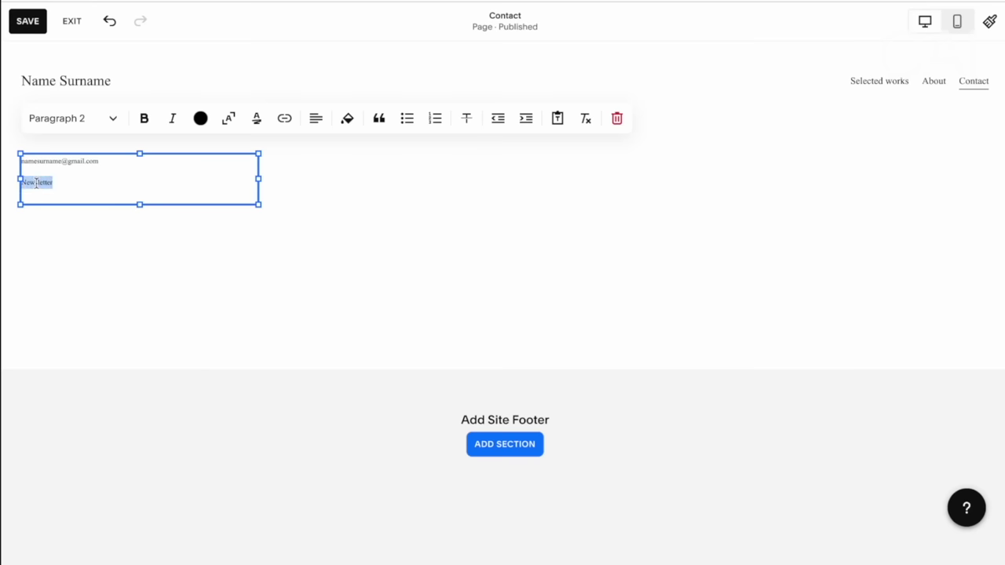
pyautogui.click(285, 119)
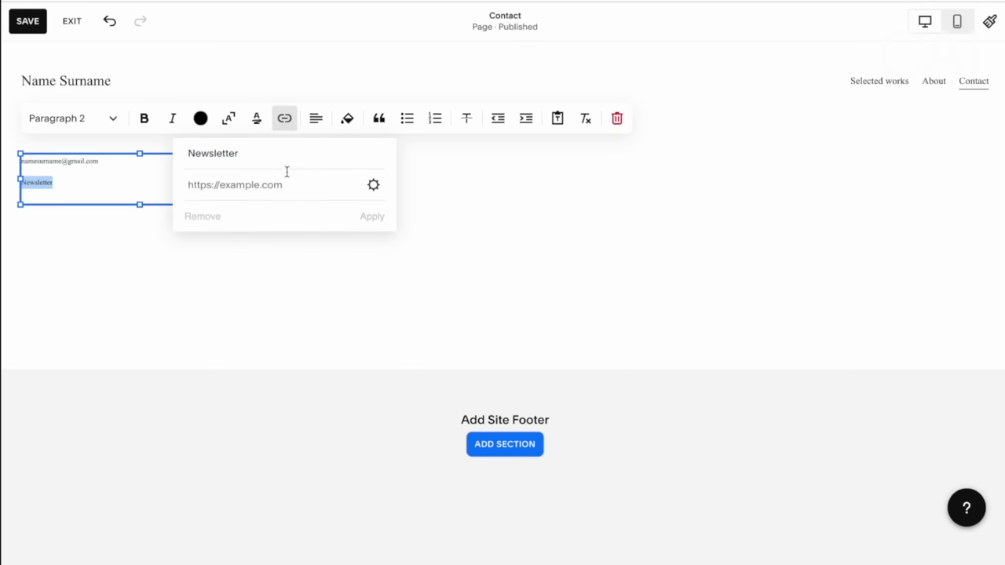
pyautogui.click(373, 185)
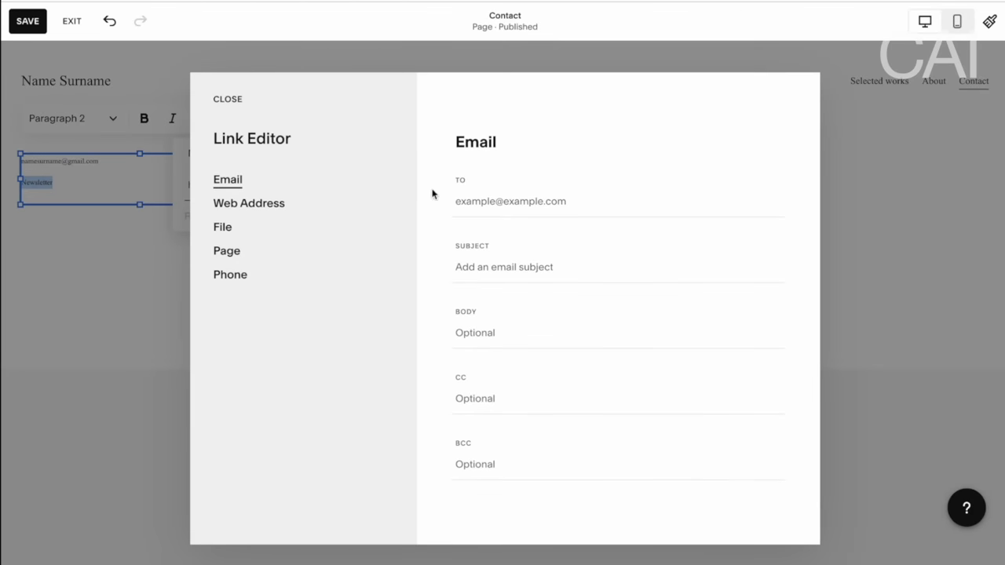
pyautogui.click(536, 196)
pyautogui.write('name')
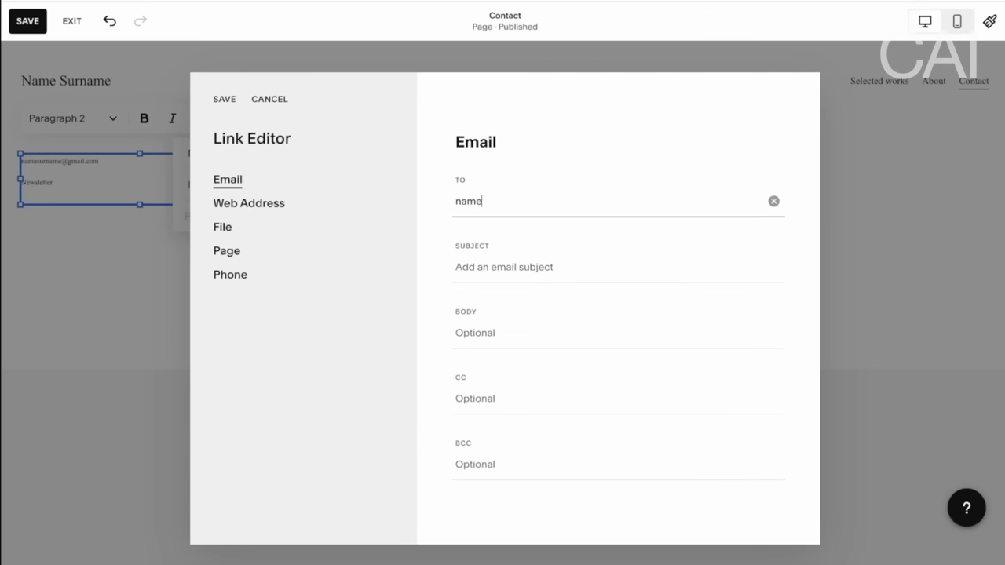
pyautogui.write('surname@gmail.com')
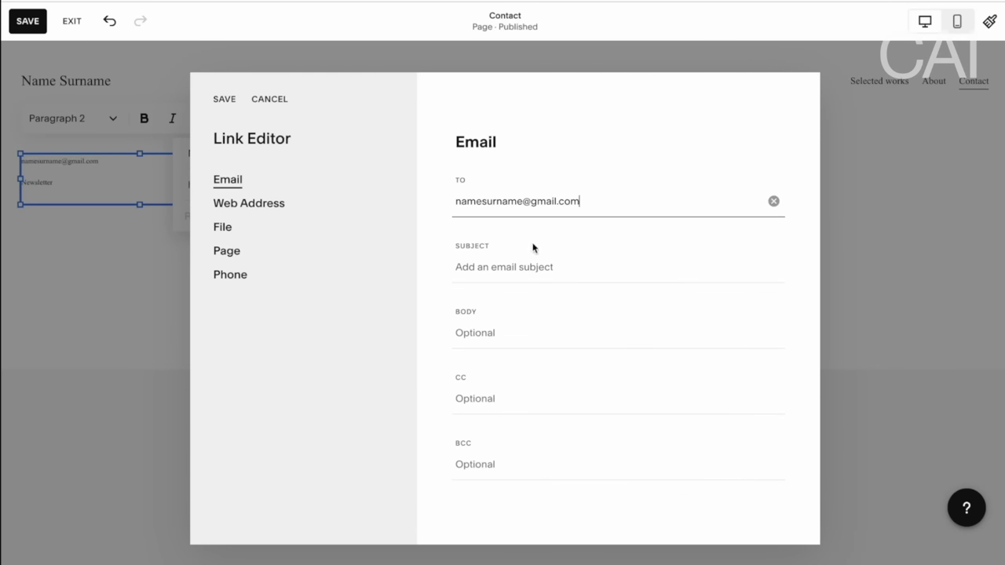
pyautogui.click(528, 267)
pyautogui.write('Newsletter')
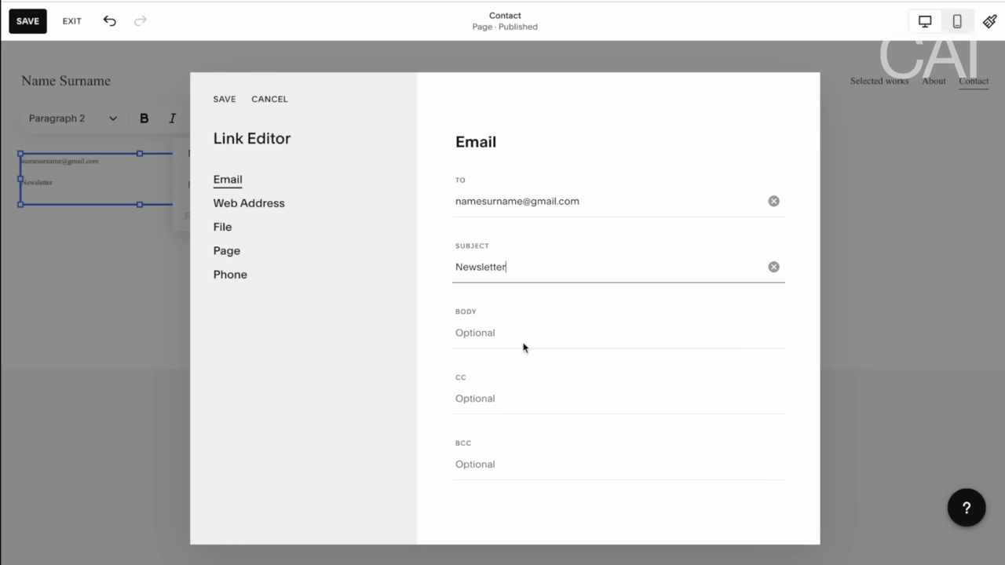
pyautogui.click(523, 335)
pyautogui.write('I woul')
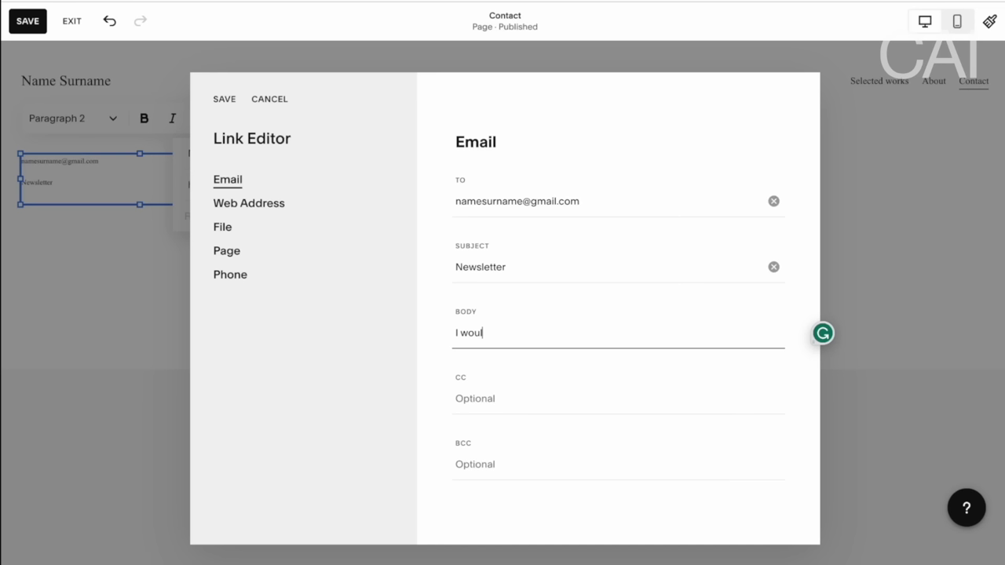
pyautogui.write('d like to subscribe to the ne')
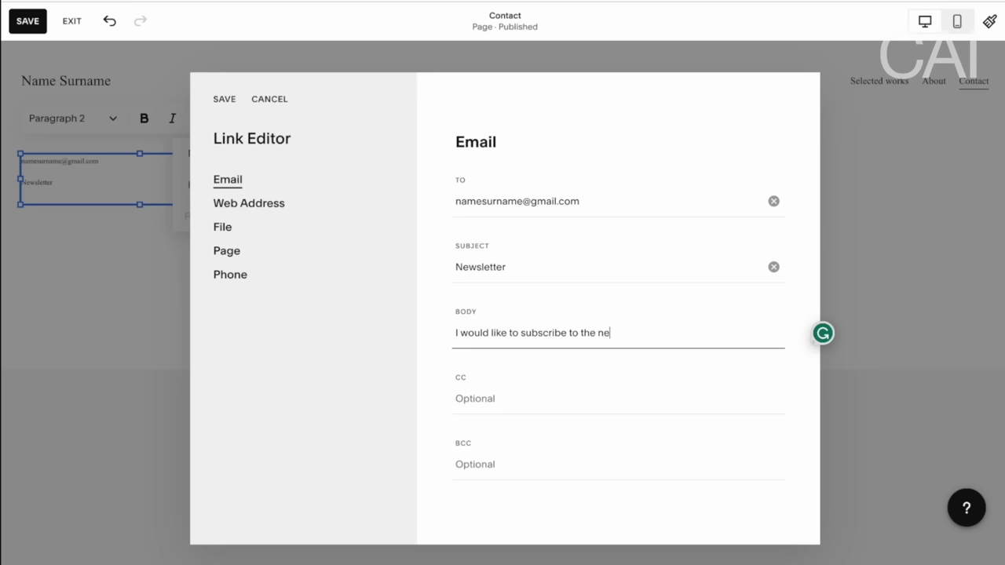
pyautogui.press('BackSpace')
pyautogui.press('BackSpace')
pyautogui.write('mailing list and receive upd')
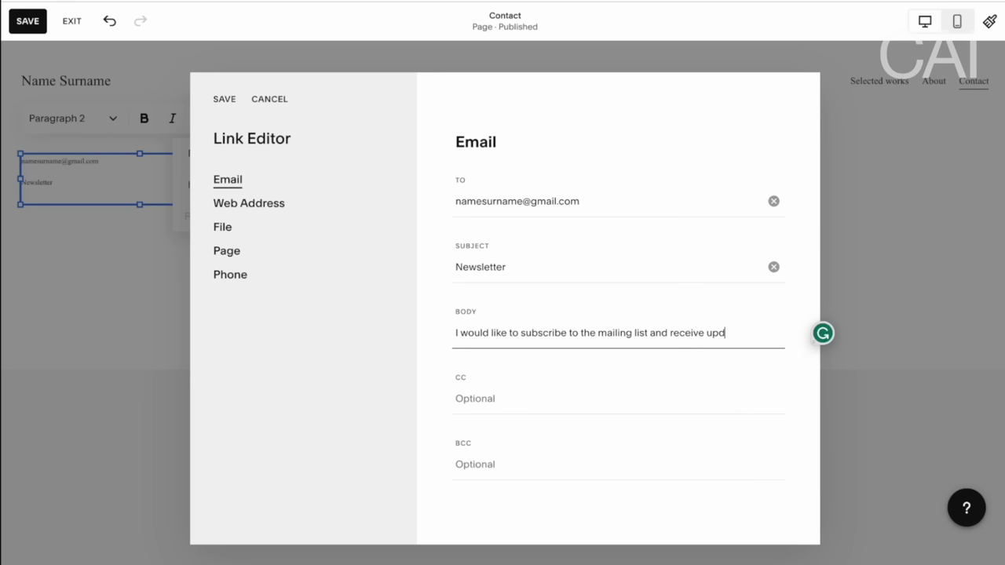
pyautogui.write('ate on upcom')
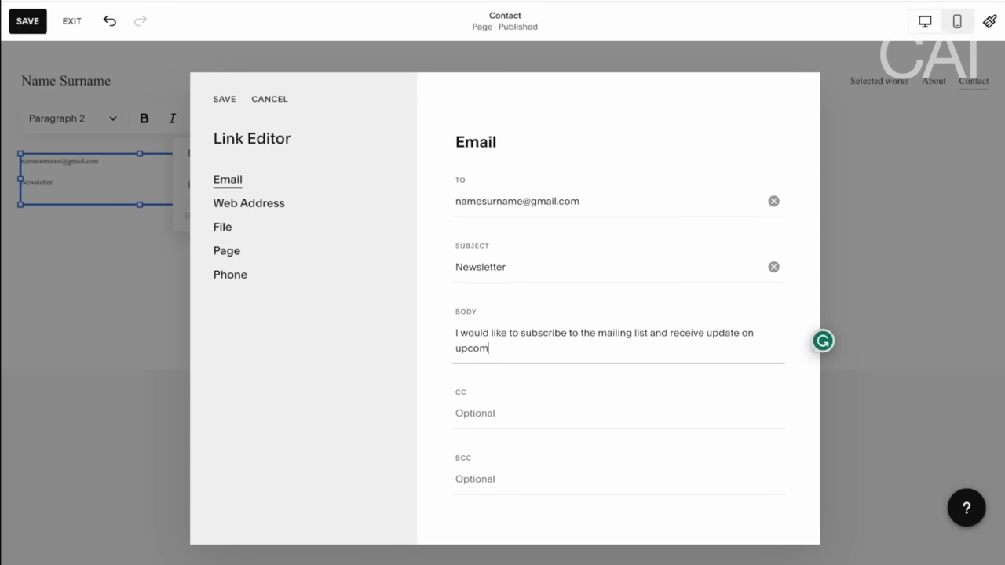
pyautogui.write('ing exhibitions and projects.')
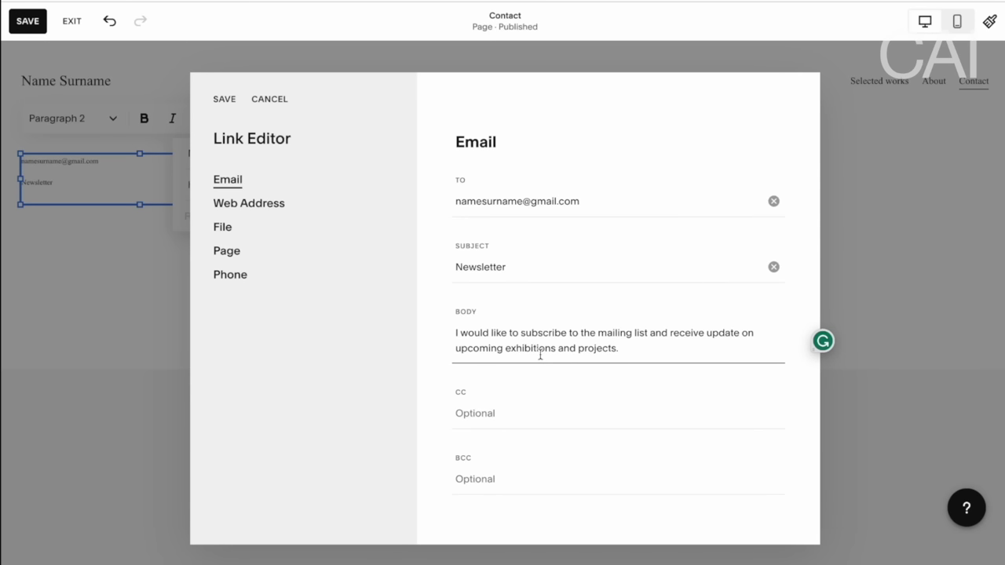
pyautogui.click(223, 99)
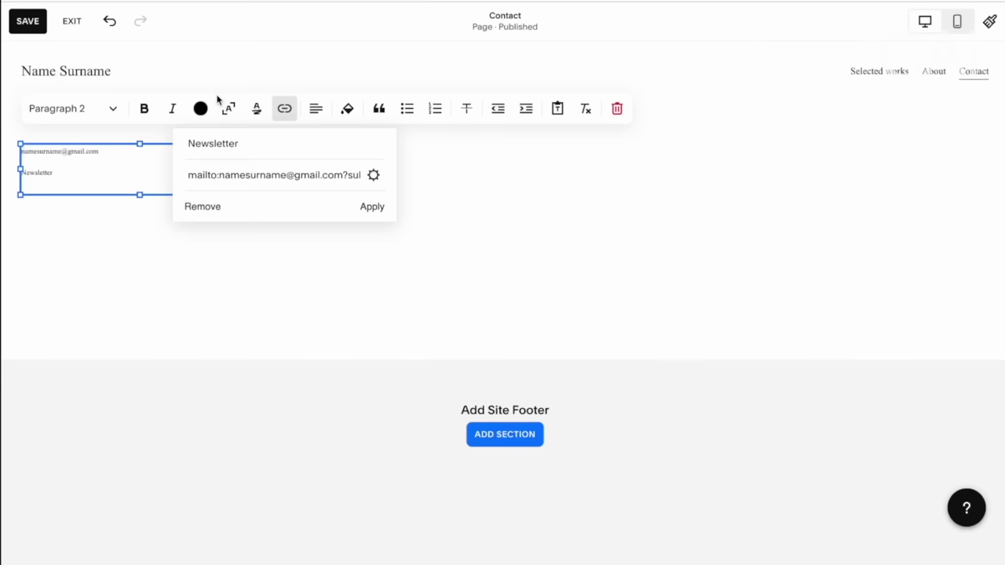
pyautogui.click(379, 208)
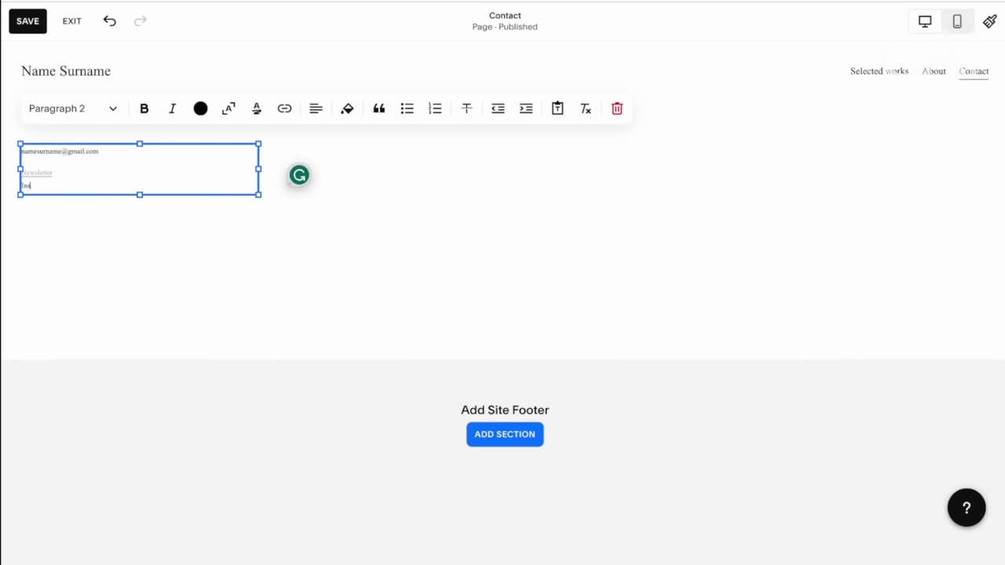
# - Link the Instagram line to the pasted Instagram profile URL
pyautogui.click(285, 108)
pyautogui.write('https://www.instagram.com/julienalexgrange_artist/?hl=en')
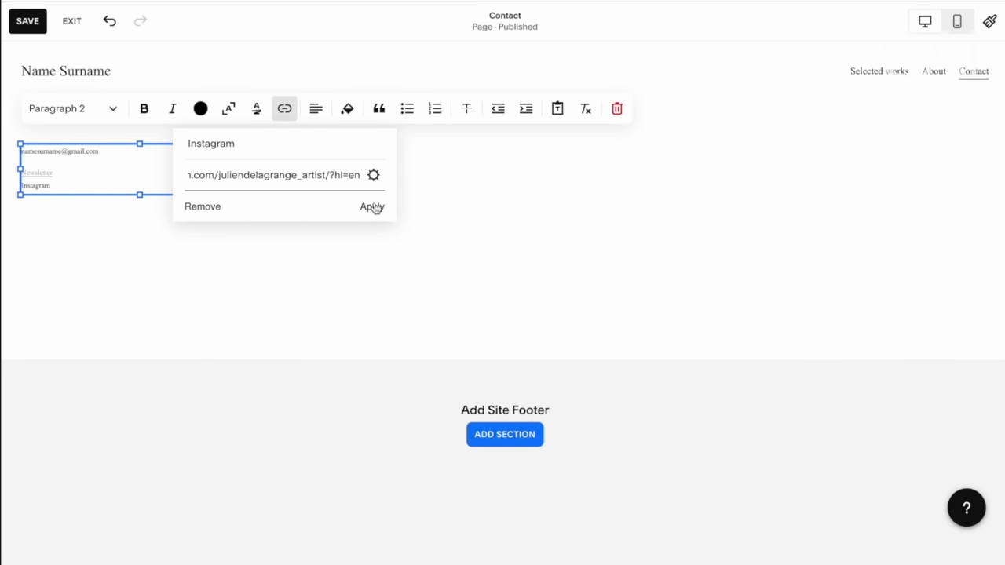
pyautogui.click(375, 207)
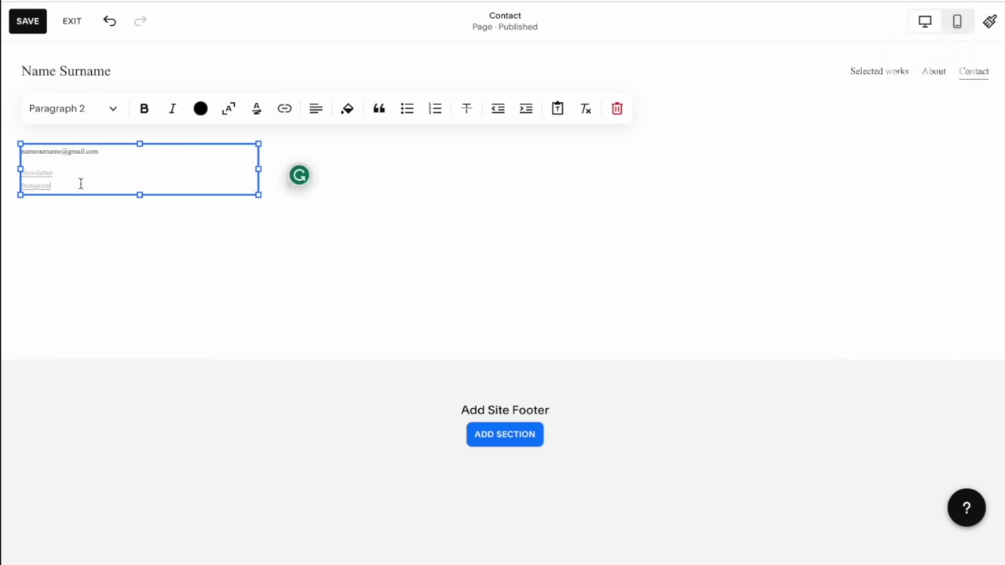
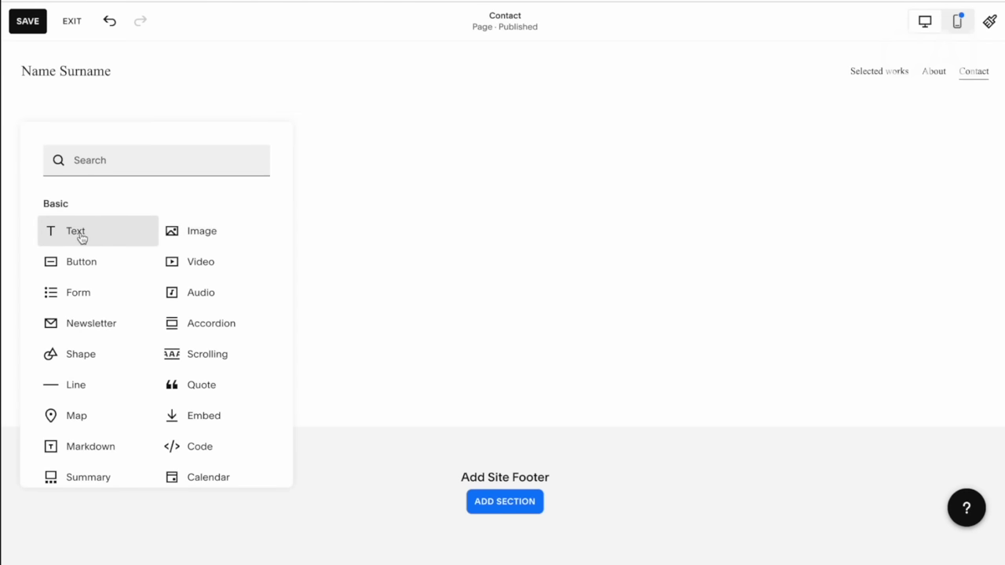
# - Add an Image block to the Contact page, move it to the right half and make it taller
pyautogui.click(232, 227)
pyautogui.moveTo(204, 218); pyautogui.dragTo(872, 229)
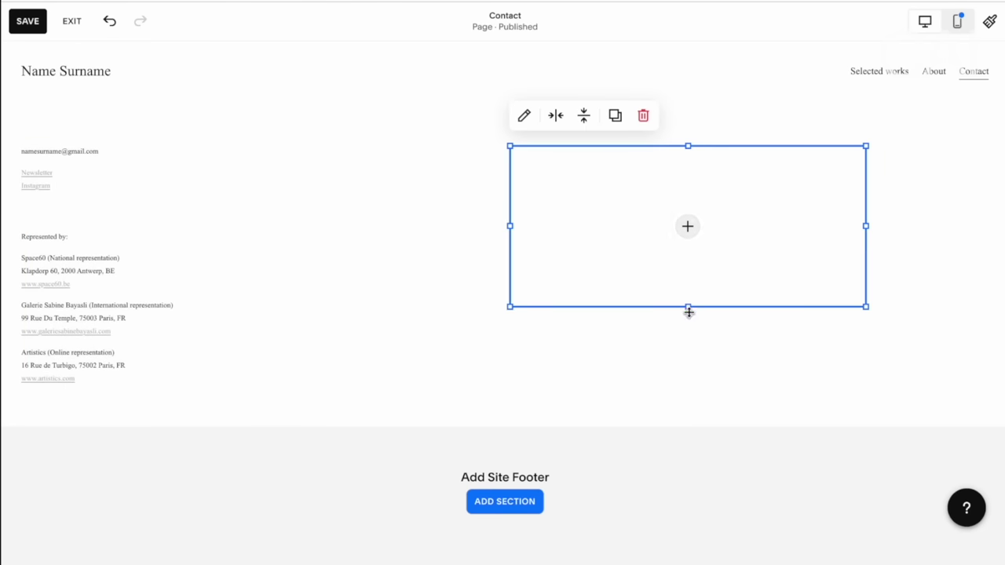
pyautogui.moveTo(689, 311); pyautogui.dragTo(691, 419)
# - Upload the artist-with-dog photo from the computer into the image block
pyautogui.click(687, 281)
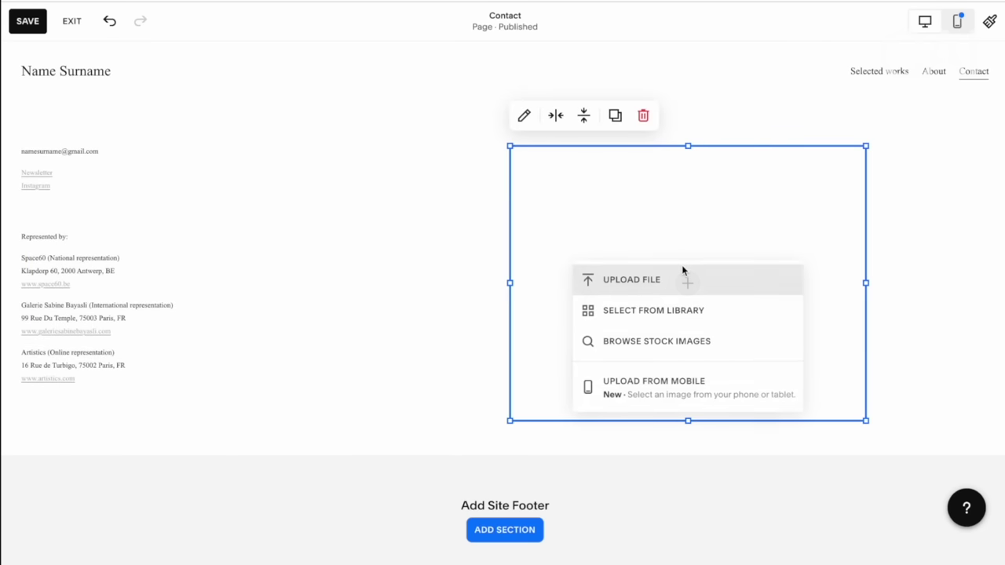
pyautogui.click(652, 288)
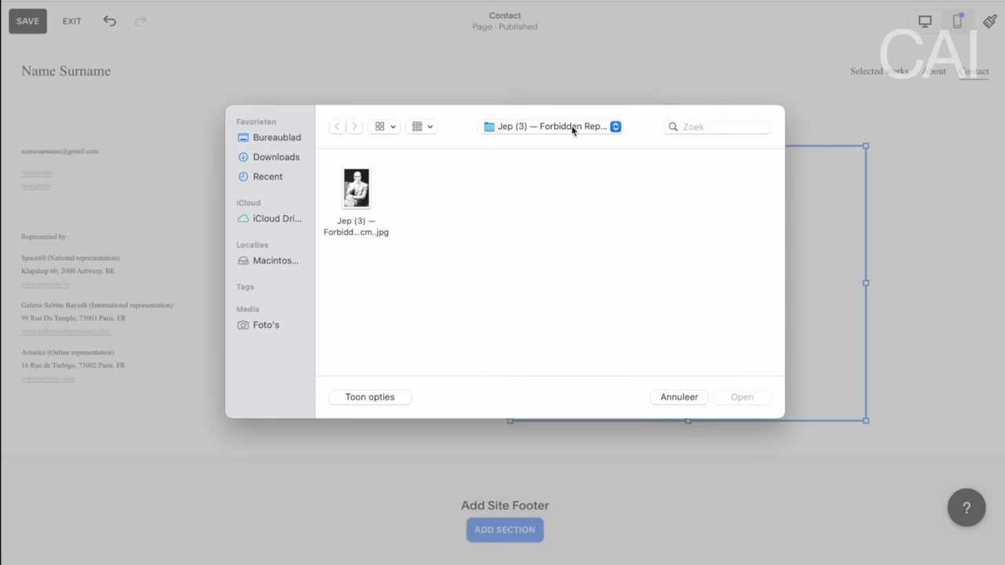
pyautogui.click(572, 126)
pyautogui.press('Escape')
pyautogui.press('Escape')
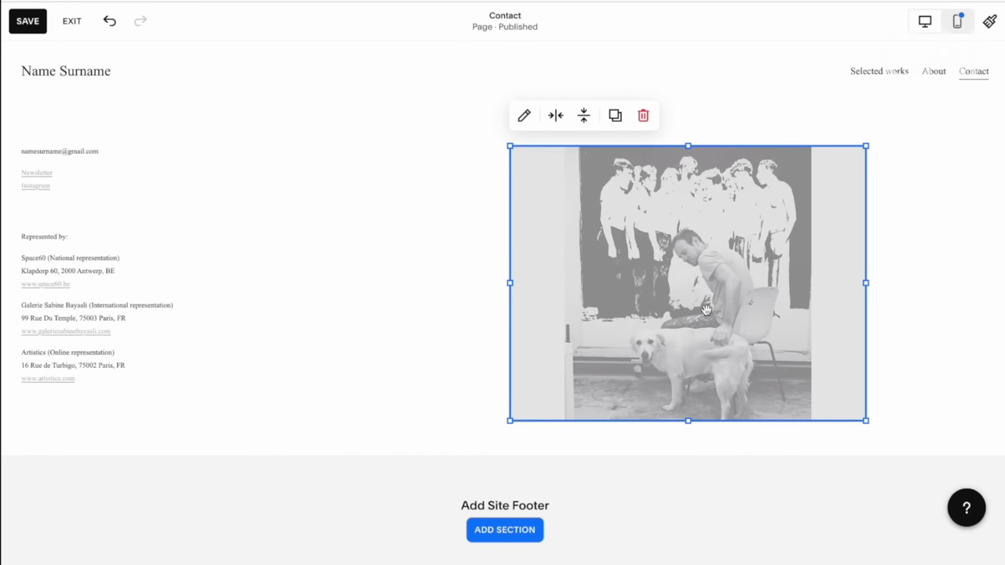
# - Align the photo left, save the Contact page and exit edit mode
pyautogui.click(557, 116)
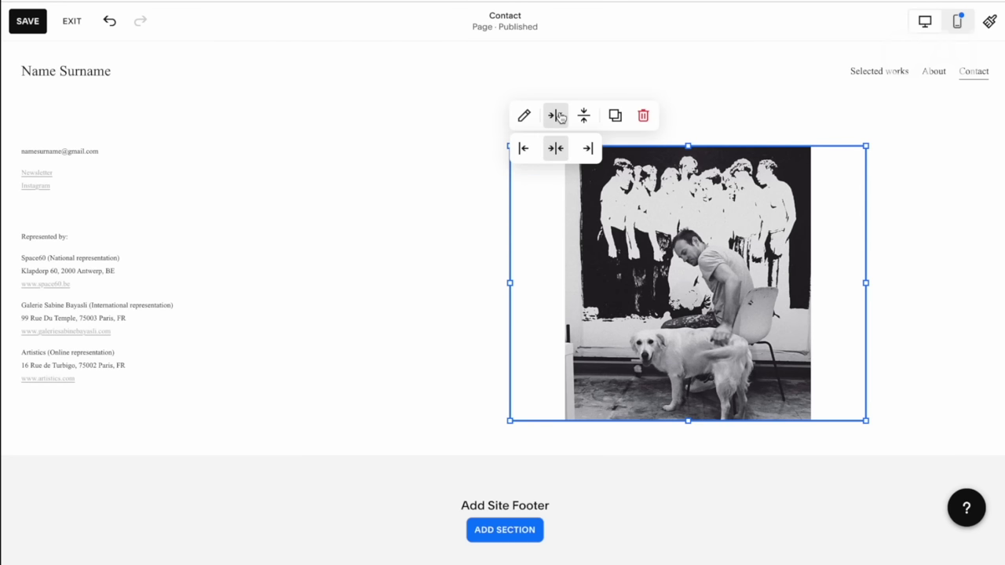
pyautogui.click(522, 147)
pyautogui.click(918, 218)
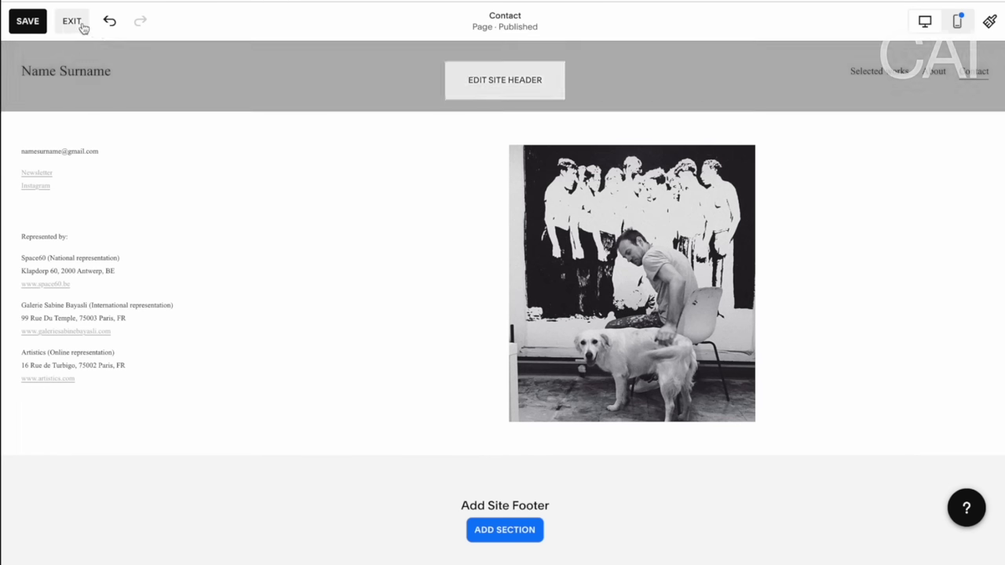
pyautogui.click(27, 22)
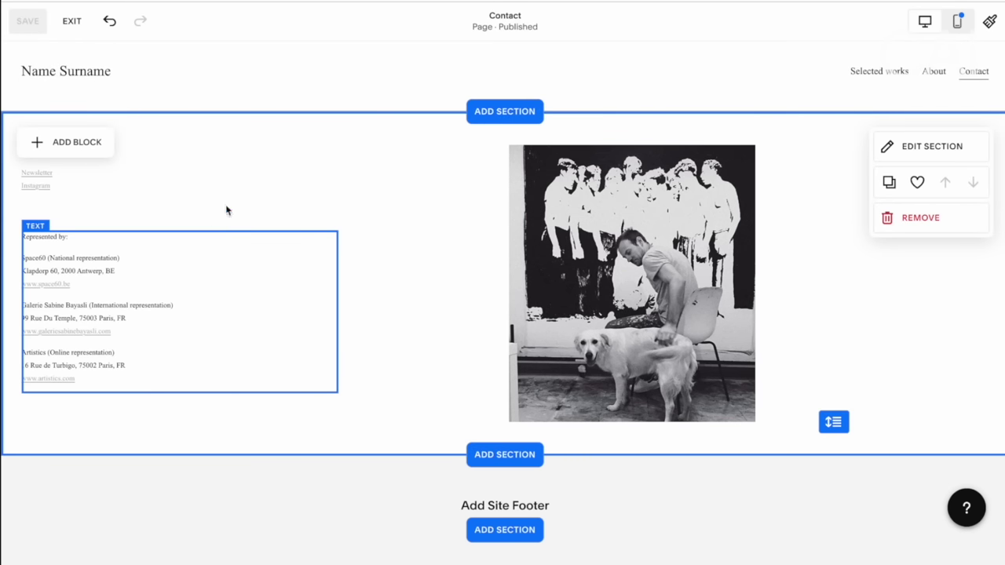
pyautogui.click(67, 29)
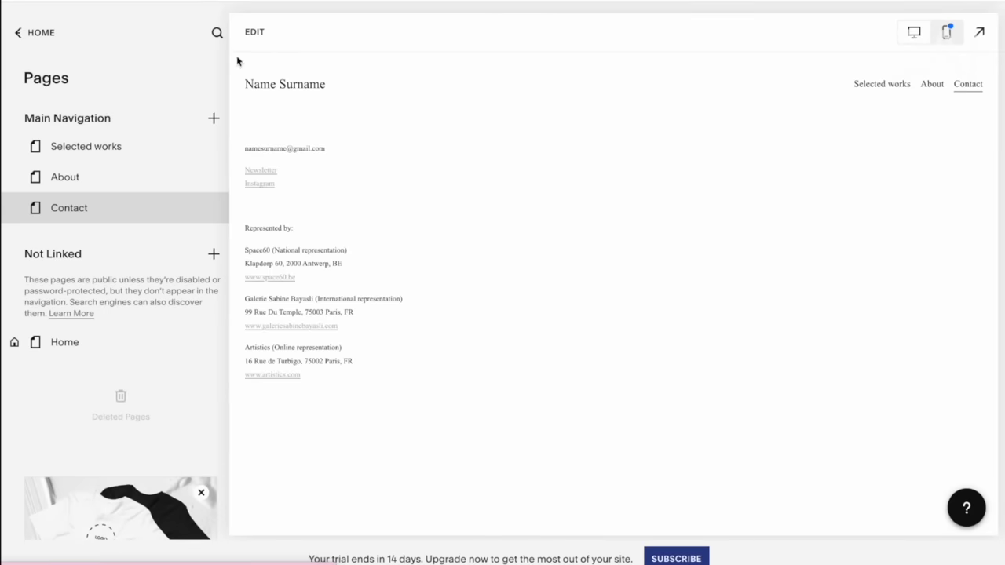
# - Preview the site full screen and review the About page
pyautogui.click(978, 35)
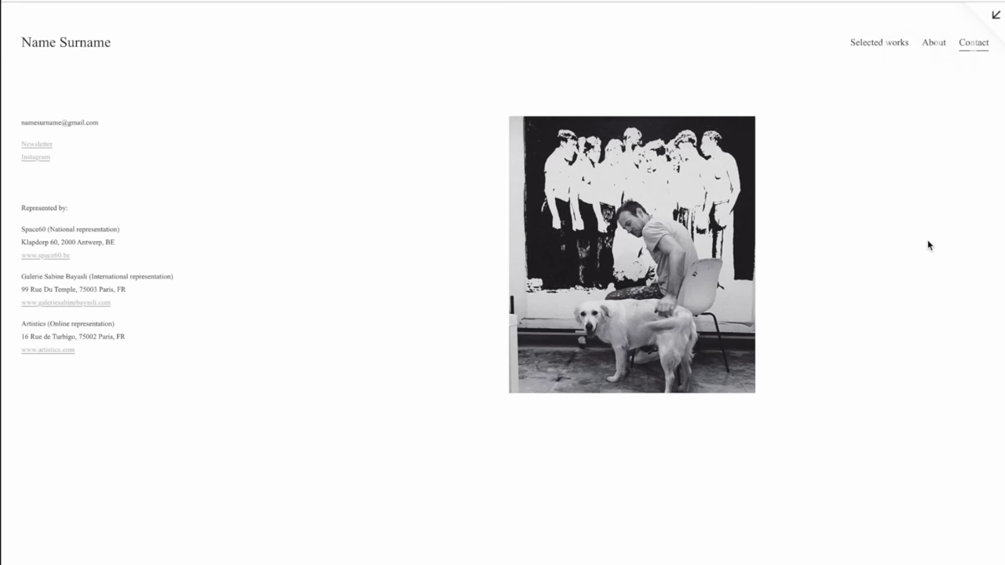
pyautogui.click(933, 43)
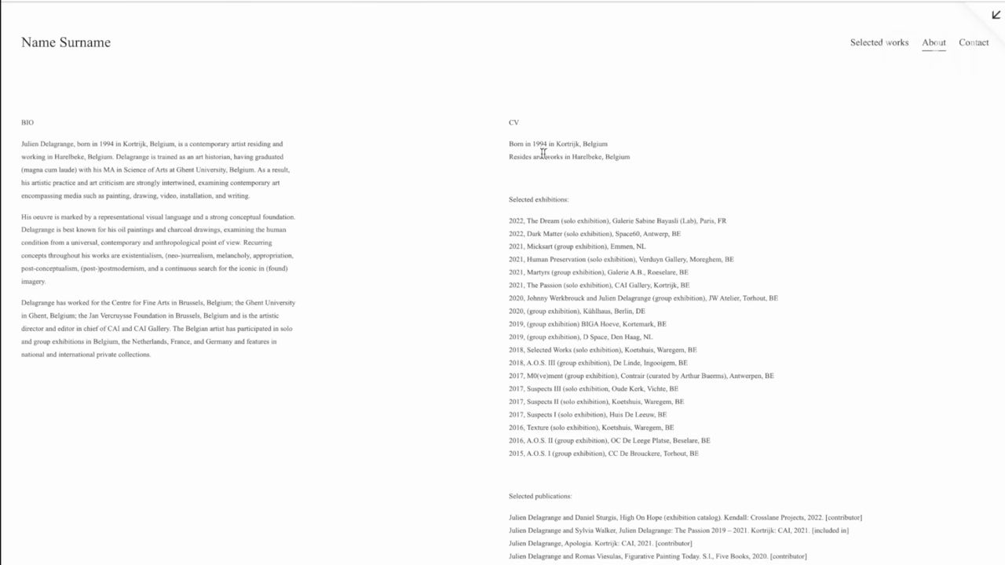
pyautogui.scroll(-5, 355, 161)
pyautogui.scroll(5, 354, 161)
pyautogui.scroll(-5, 355, 161)
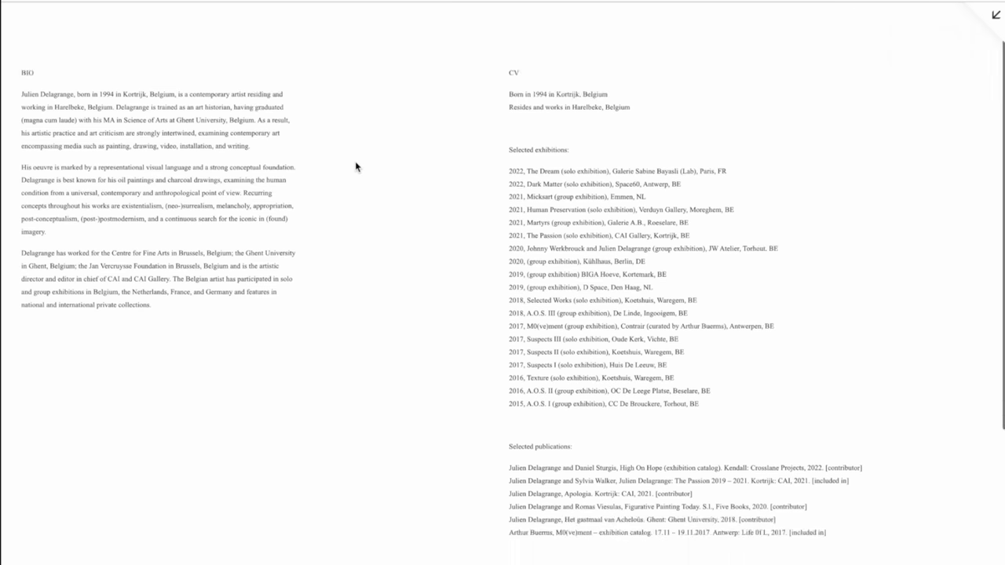
pyautogui.scroll(5, 534, 236)
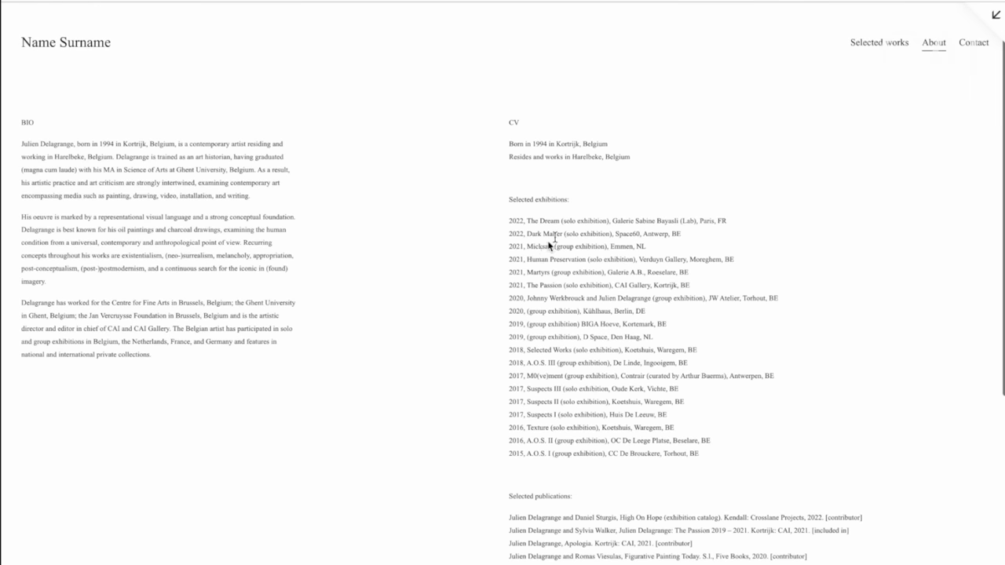
# - Page through the artworks in the Selected works slideshow
pyautogui.click(897, 44)
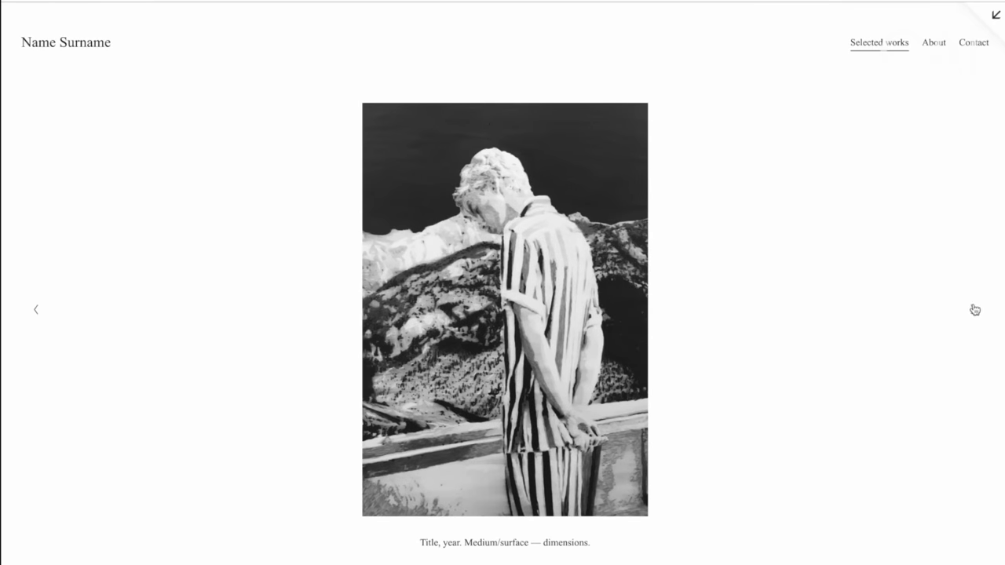
pyautogui.click(972, 310)
pyautogui.click(972, 309)
pyautogui.click(974, 310)
pyautogui.click(974, 309)
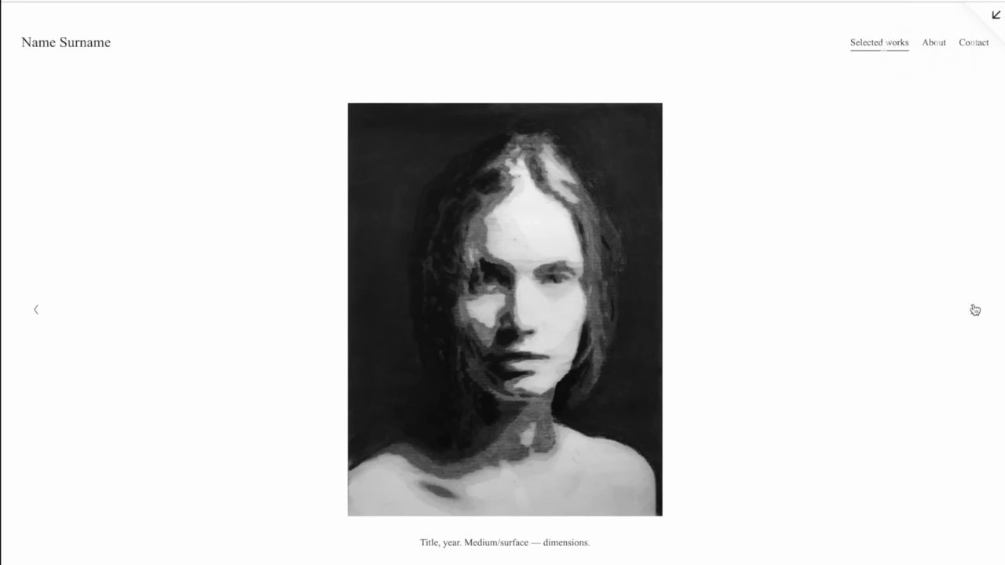
pyautogui.click(974, 310)
pyautogui.click(973, 309)
pyautogui.scroll(-2, 942, 318)
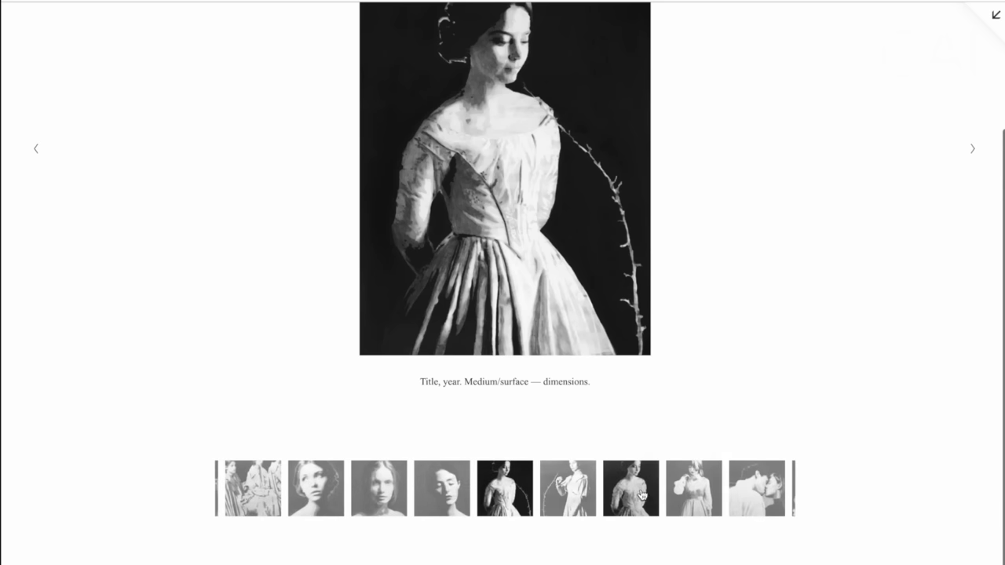
pyautogui.click(718, 491)
pyautogui.click(717, 502)
pyautogui.scroll(2, 717, 501)
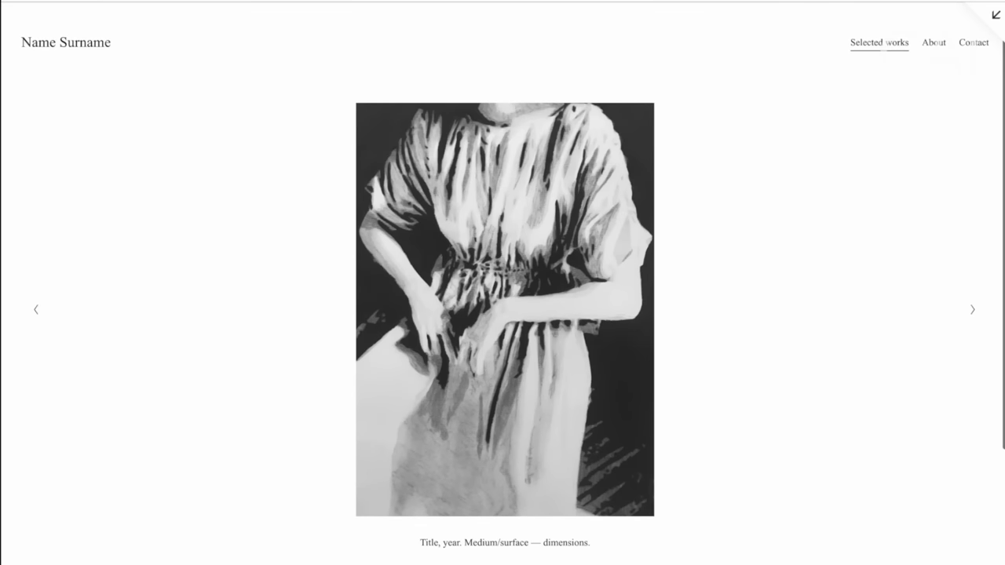
# - Return to the Home page and browse its gallery photos
pyautogui.click(66, 43)
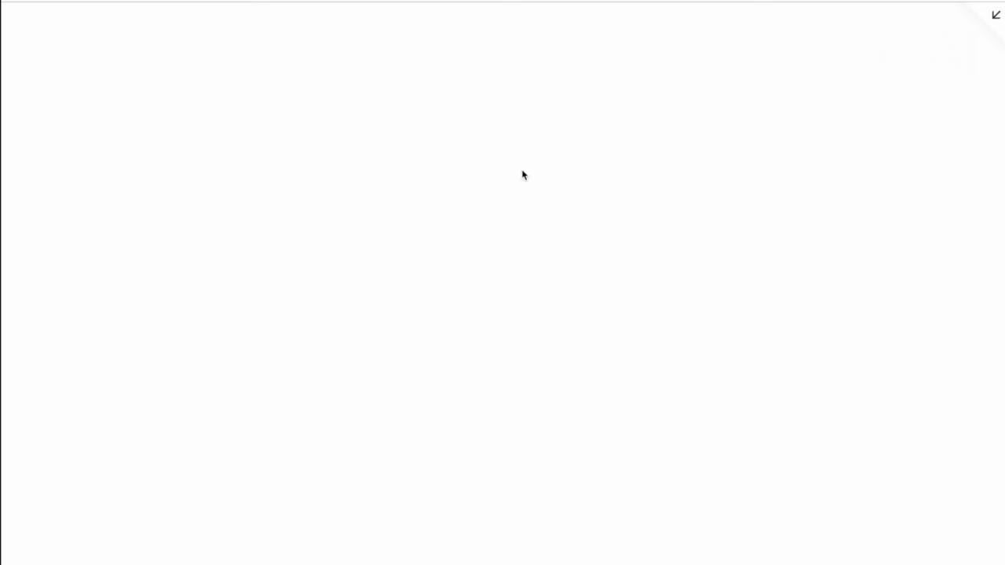
pyautogui.scroll(-5, 523, 173)
pyautogui.scroll(-20, 522, 175)
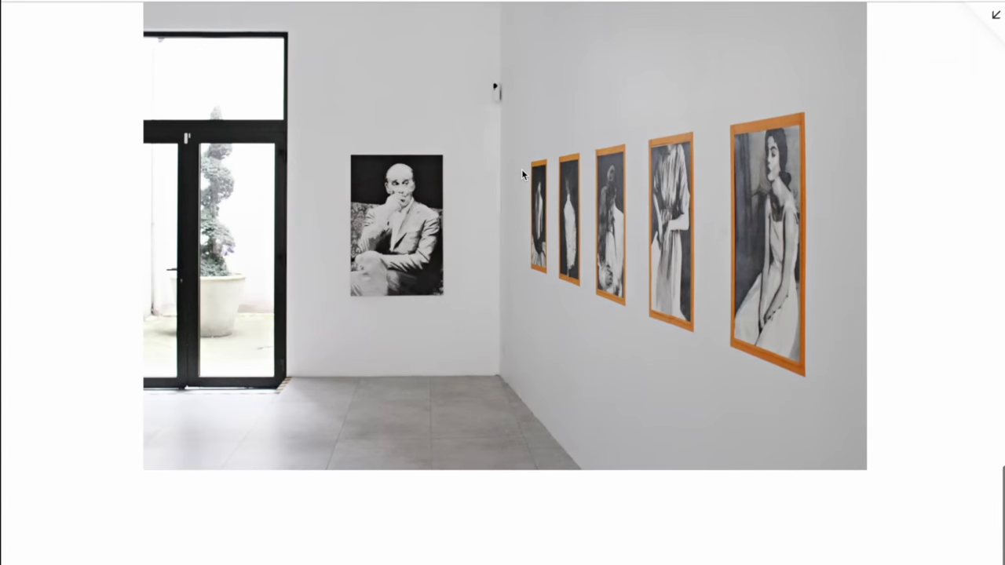
pyautogui.scroll(20, 521, 174)
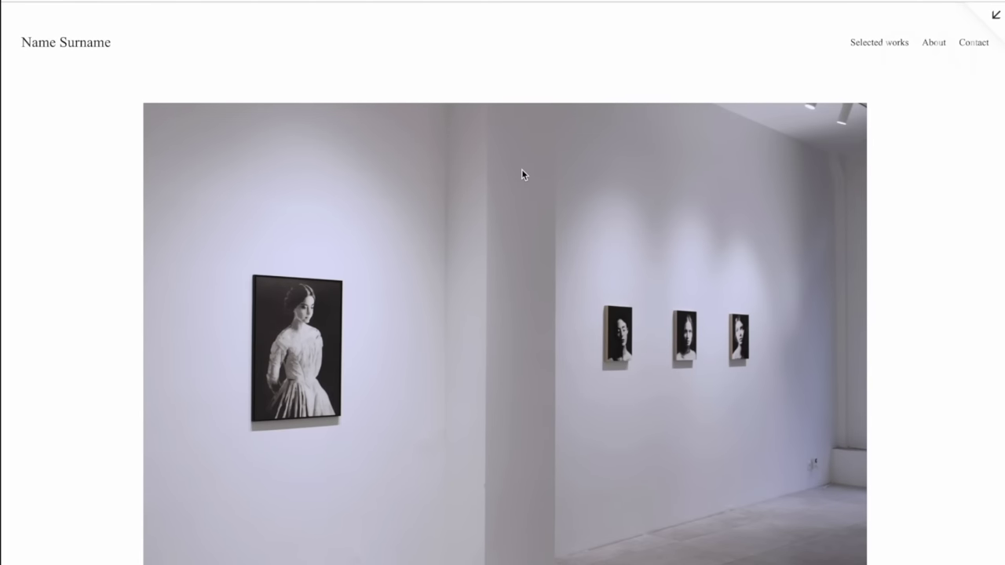
# - Switch to mobile preview and advance through the Selected works gallery
pyautogui.click(996, 14)
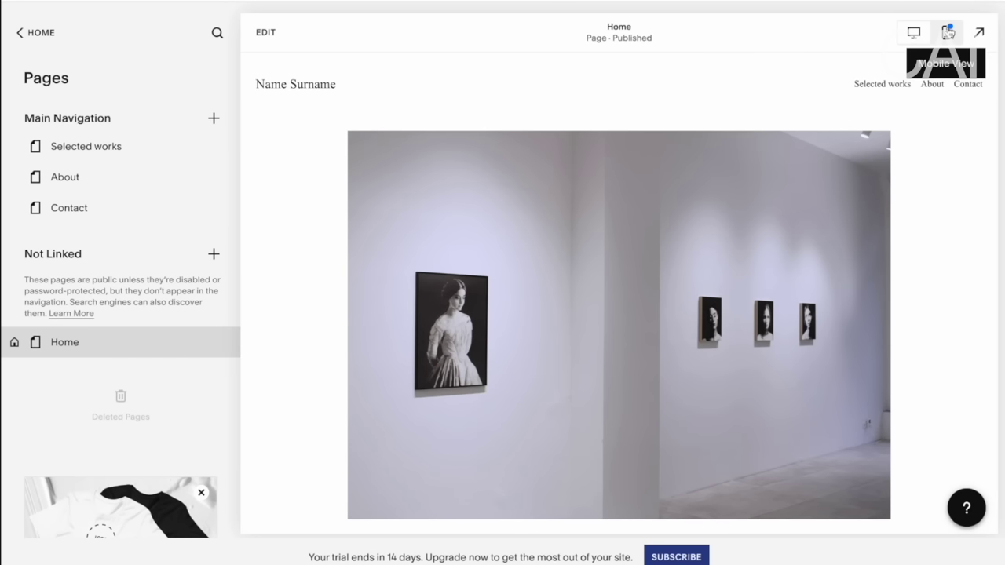
pyautogui.click(948, 33)
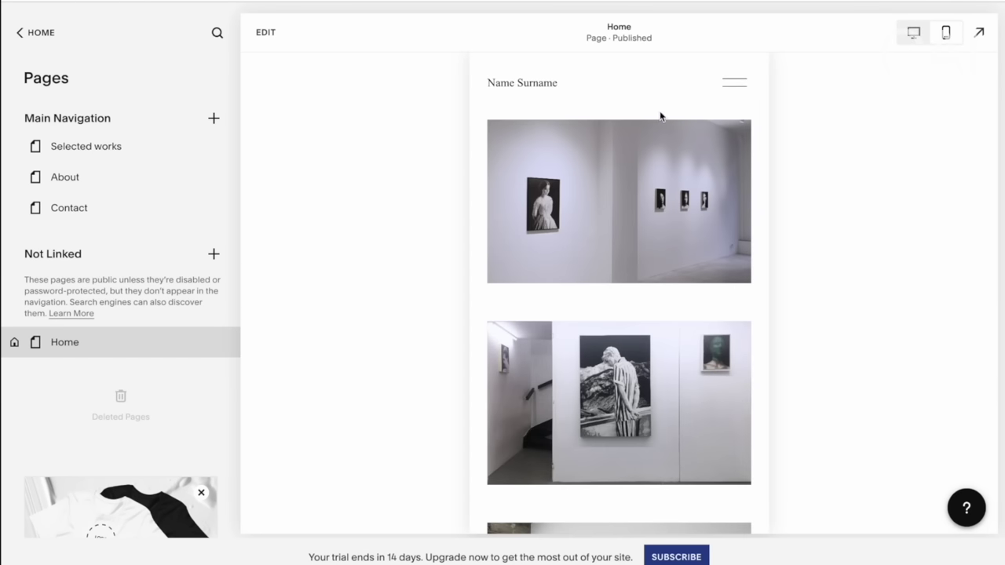
pyautogui.click(722, 87)
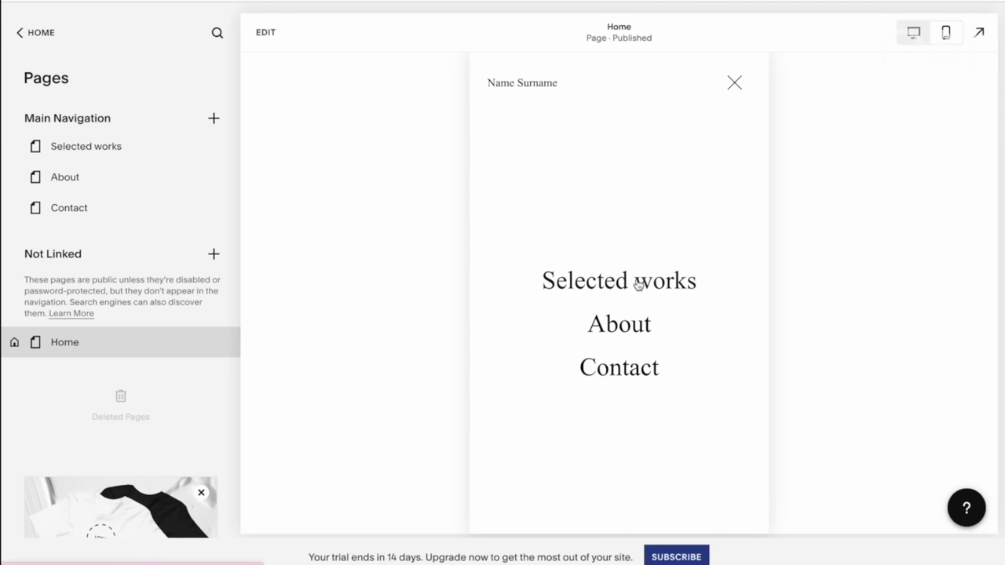
pyautogui.click(638, 284)
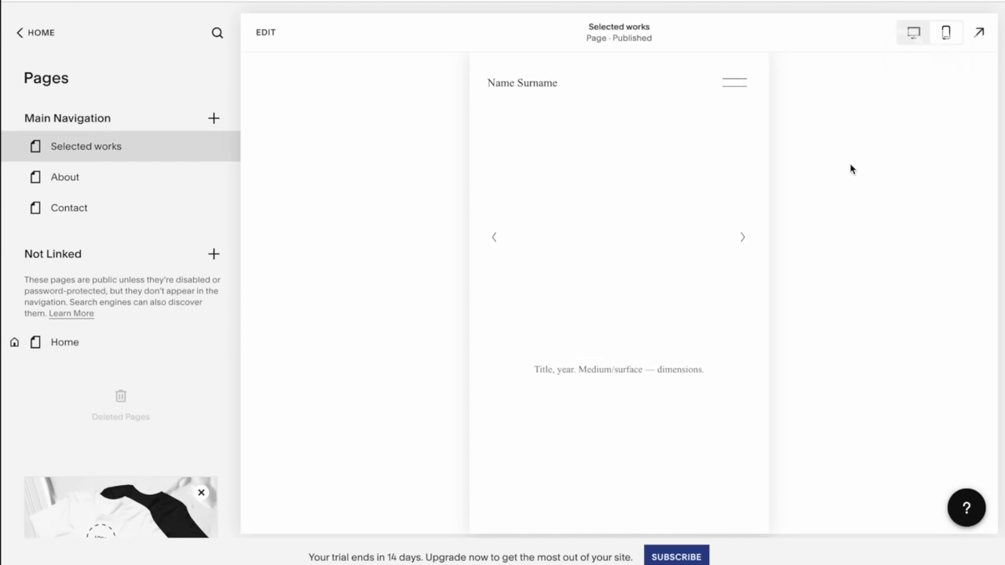
pyautogui.click(752, 243)
pyautogui.click(751, 243)
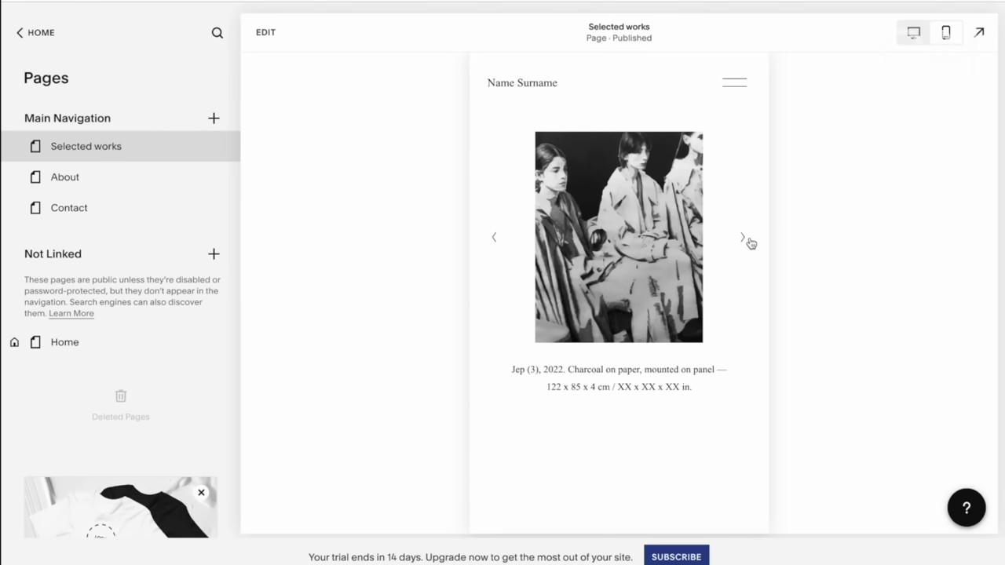
pyautogui.click(751, 242)
pyautogui.click(751, 243)
pyautogui.click(751, 242)
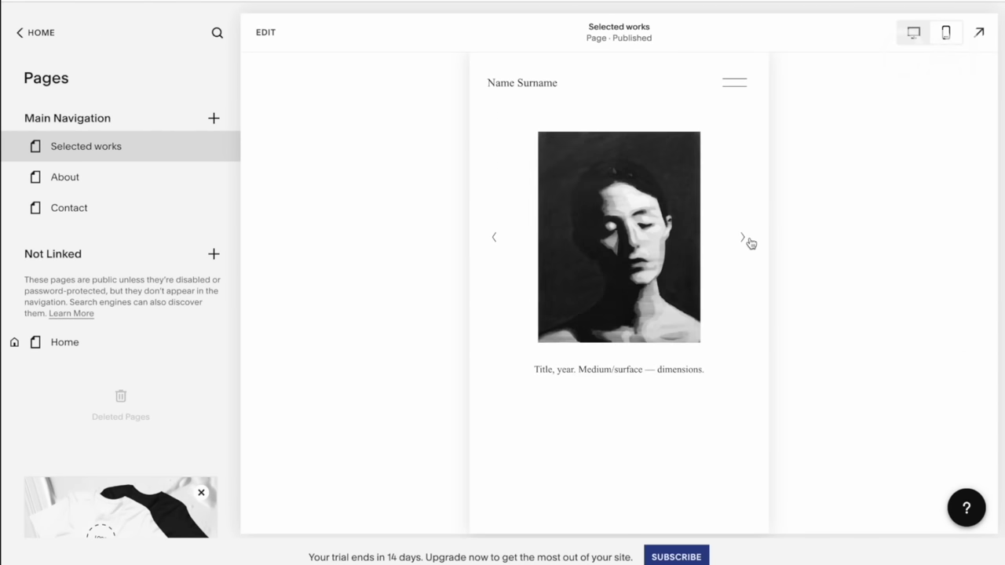
pyautogui.click(751, 242)
pyautogui.click(752, 240)
# - Review the About page in mobile preview via the hamburger menu
pyautogui.click(736, 92)
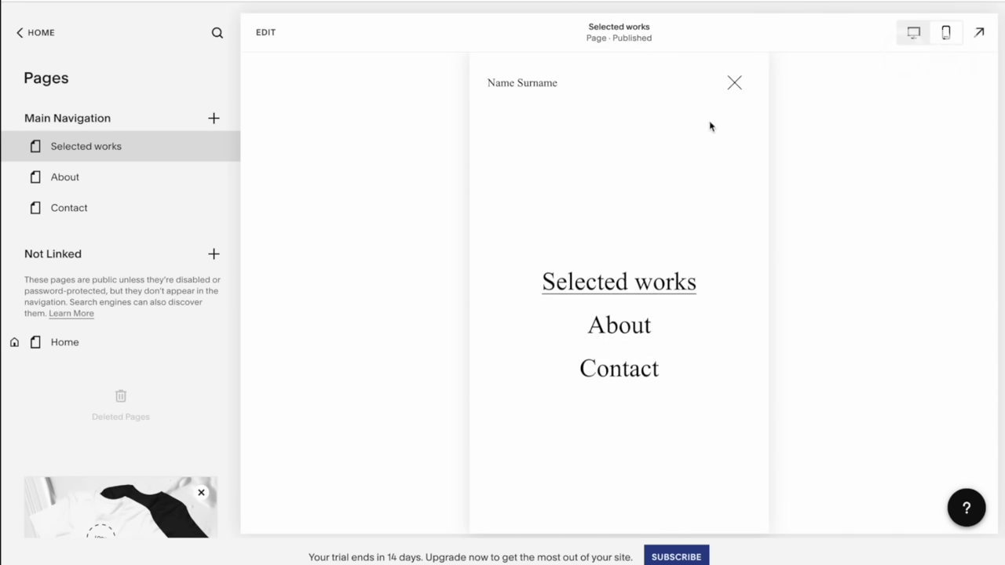
pyautogui.click(642, 325)
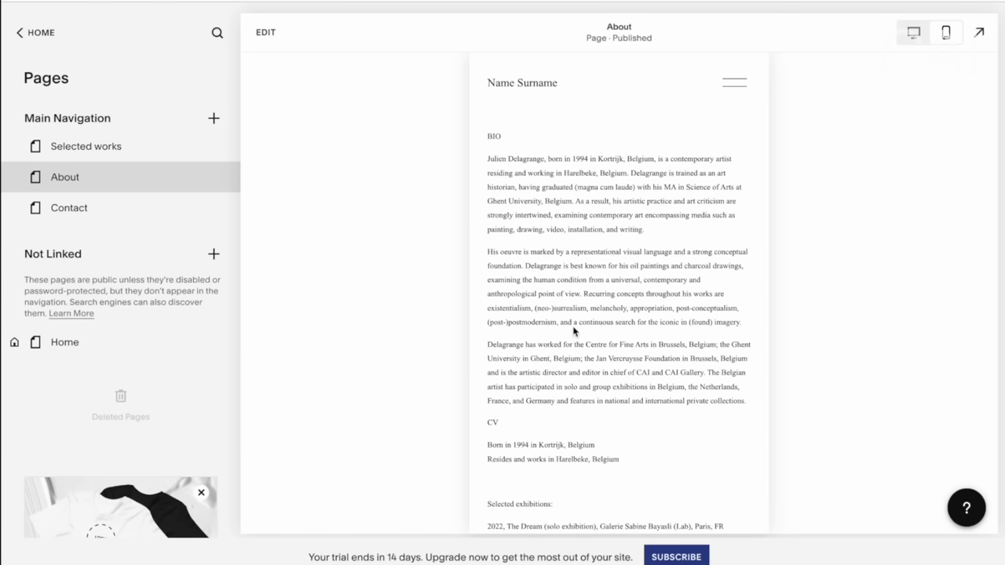
pyautogui.scroll(-2, 573, 331)
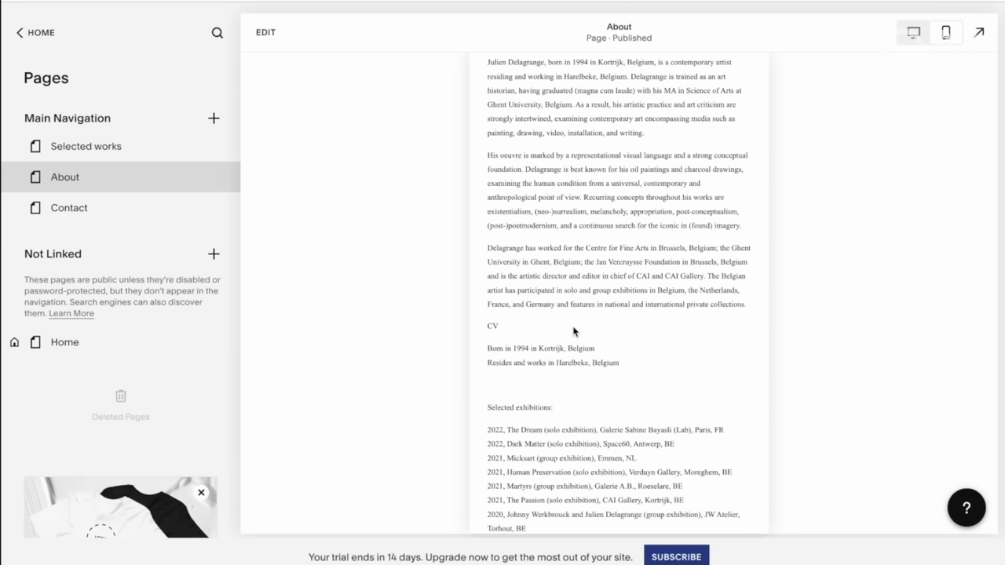
pyautogui.scroll(-20, 573, 331)
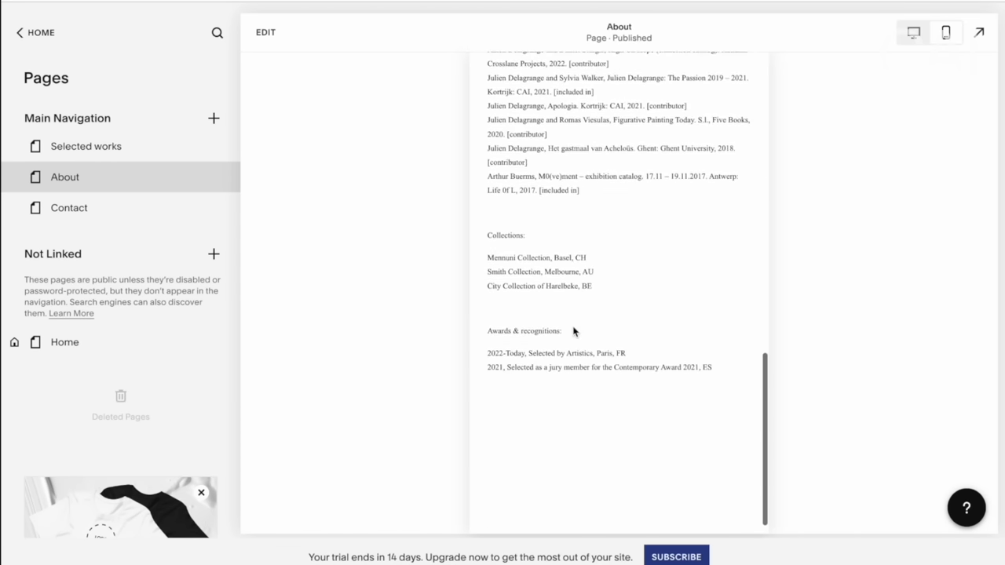
pyautogui.scroll(20, 573, 331)
# - Check the Contact page on mobile, then view it in desktop layout
pyautogui.click(734, 83)
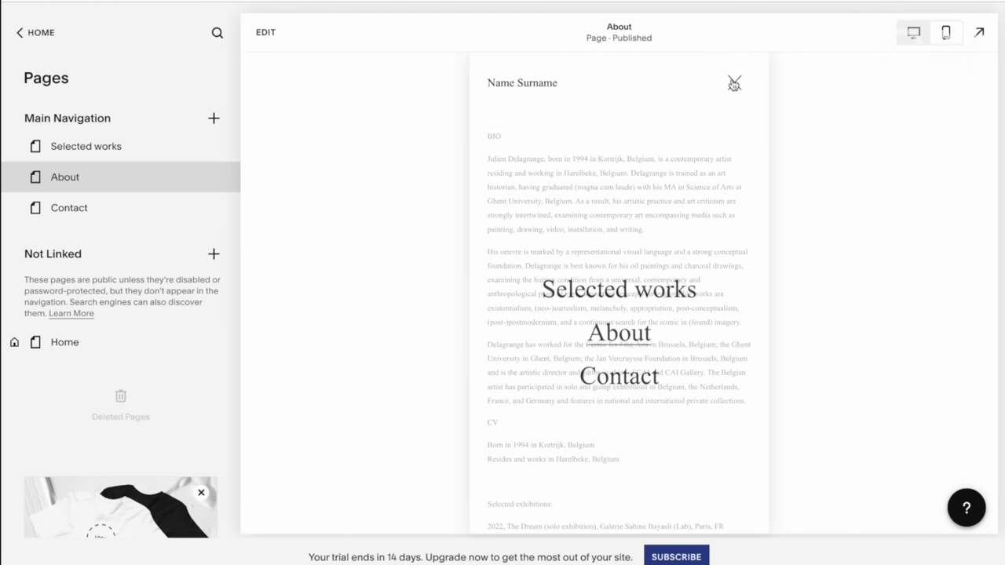
pyautogui.click(624, 376)
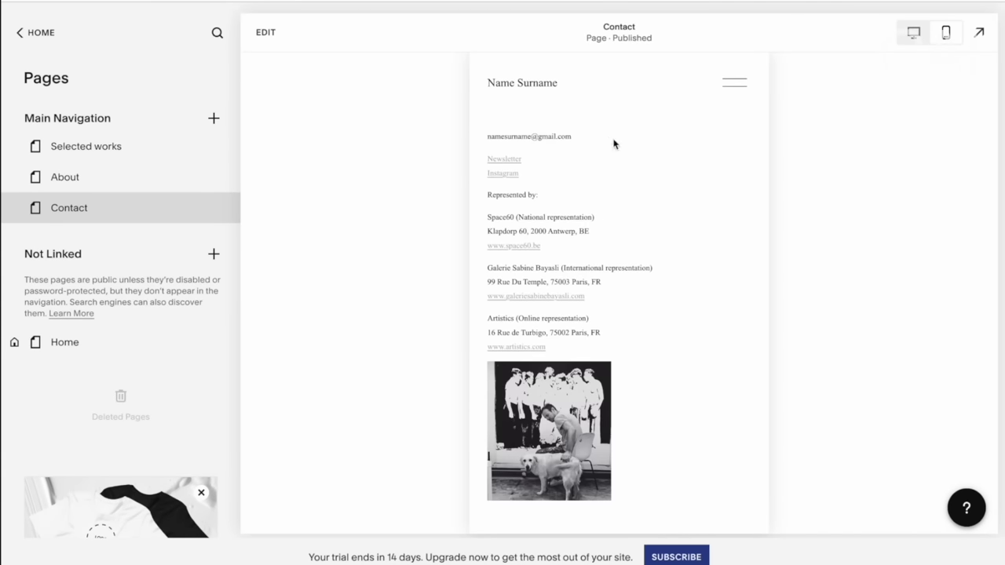
pyautogui.scroll(-1, 604, 352)
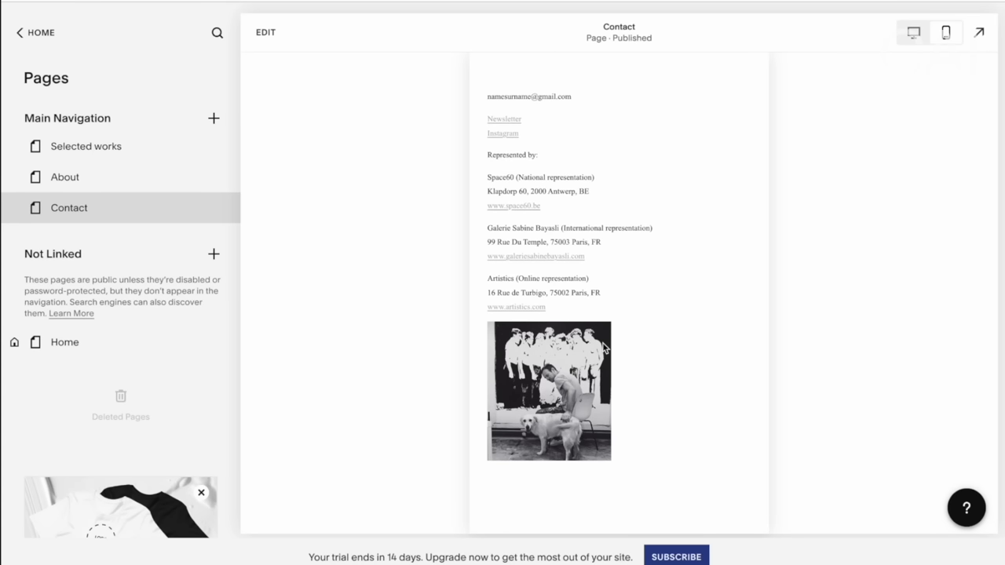
pyautogui.scroll(1, 604, 347)
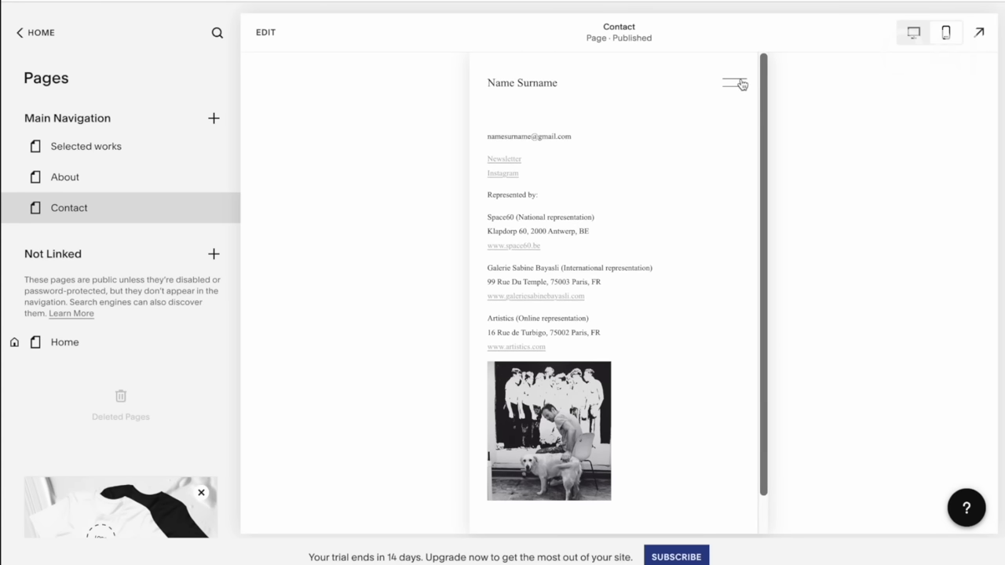
pyautogui.click(913, 32)
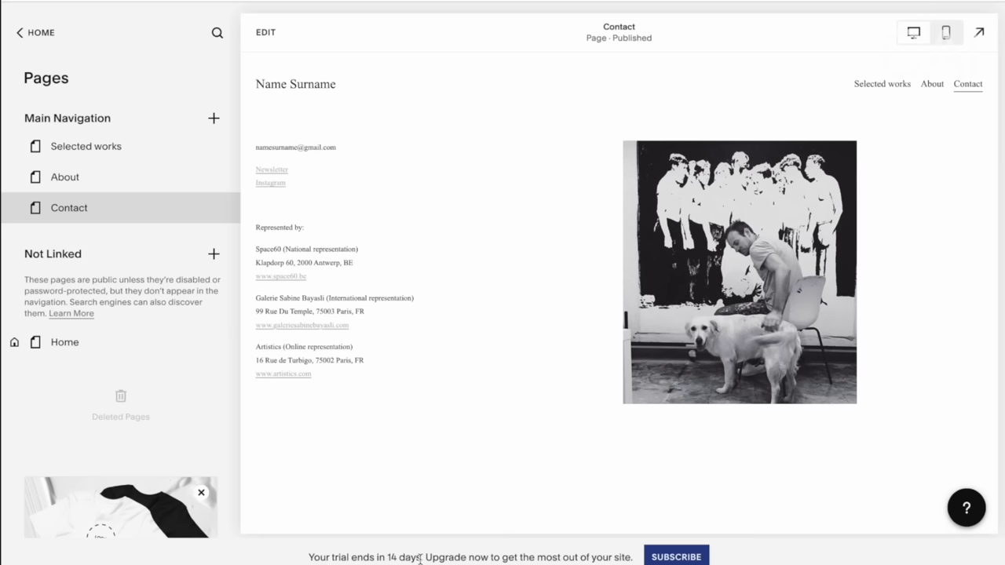
# - Compare subscription plans in $ USD and select the Personal plan
pyautogui.click(677, 557)
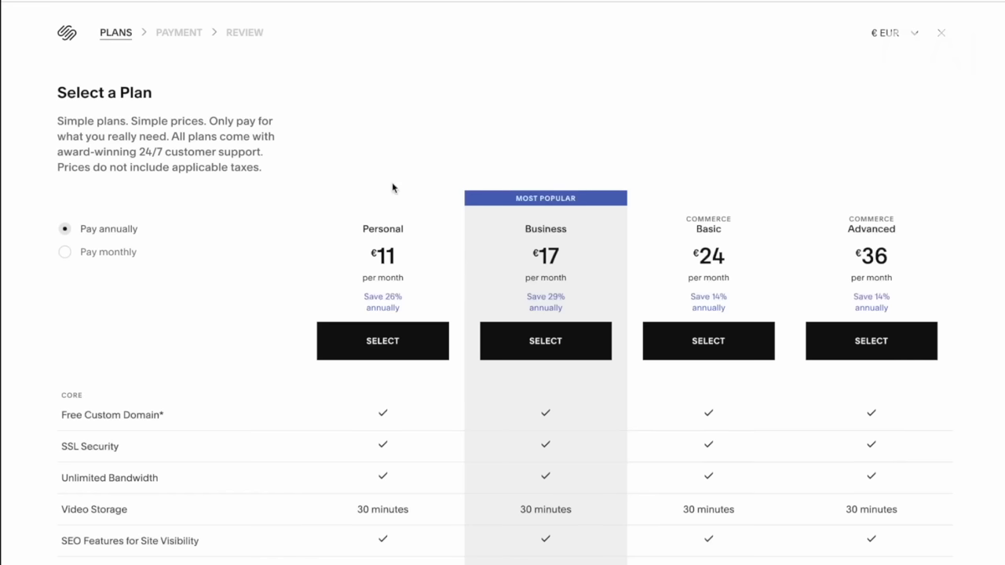
pyautogui.scroll(-3, 416, 126)
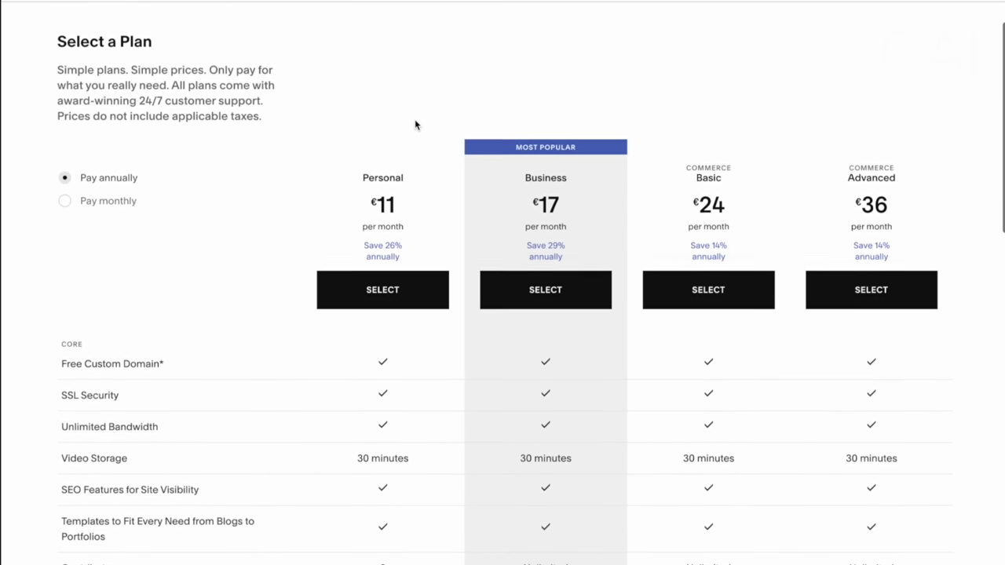
pyautogui.scroll(-3, 222, 359)
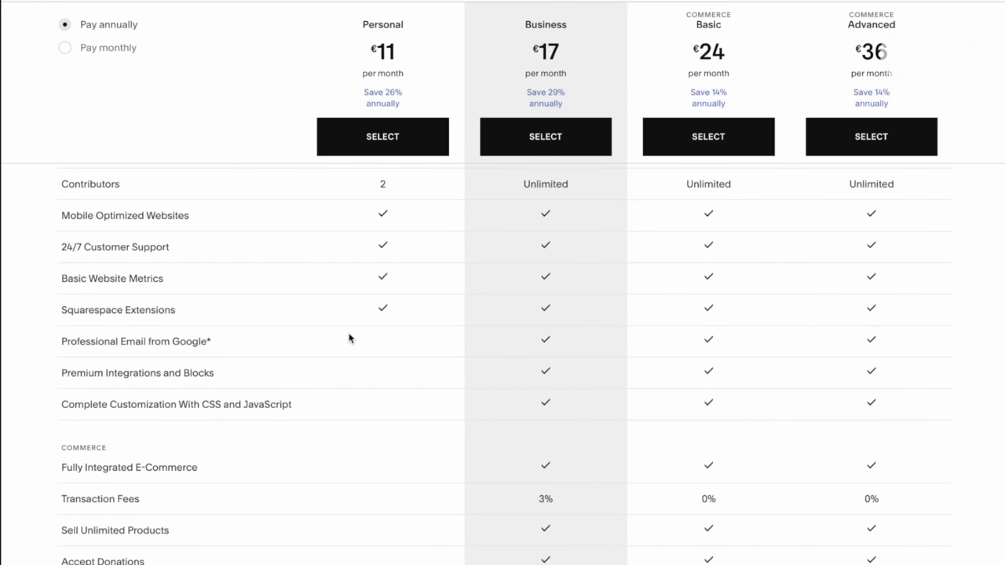
pyautogui.scroll(6, 349, 338)
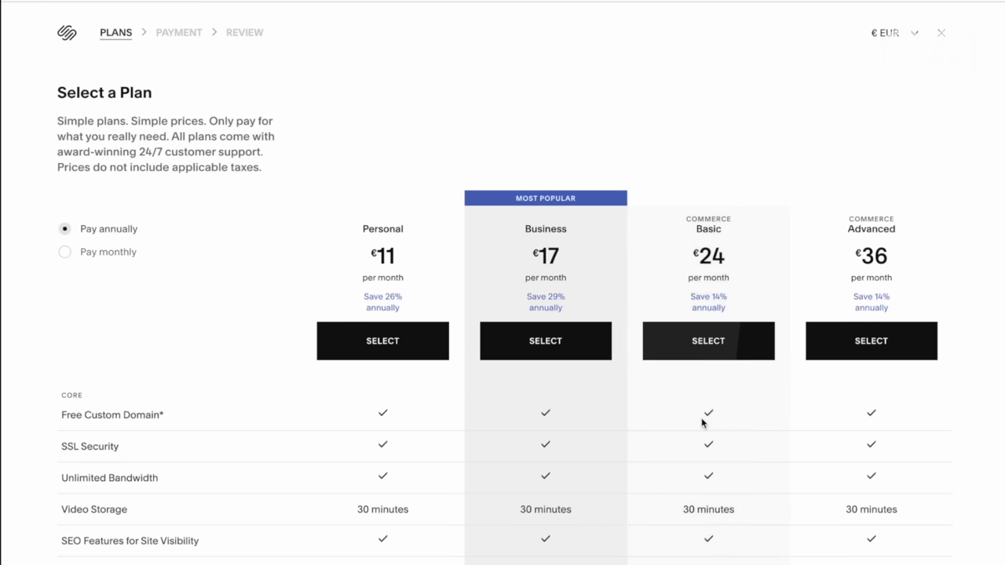
pyautogui.scroll(-2, 701, 423)
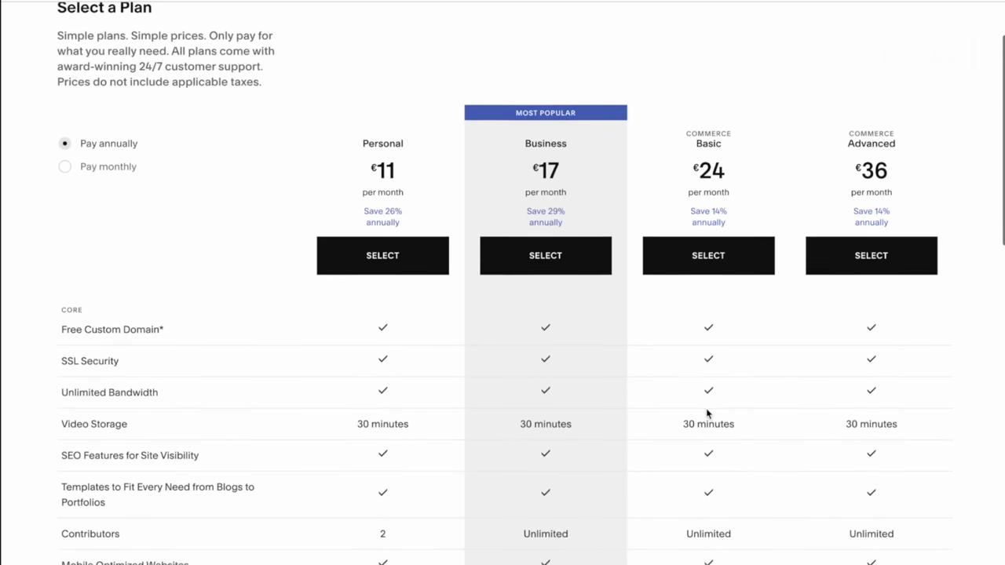
pyautogui.scroll(-6, 707, 414)
pyautogui.scroll(10, 570, 354)
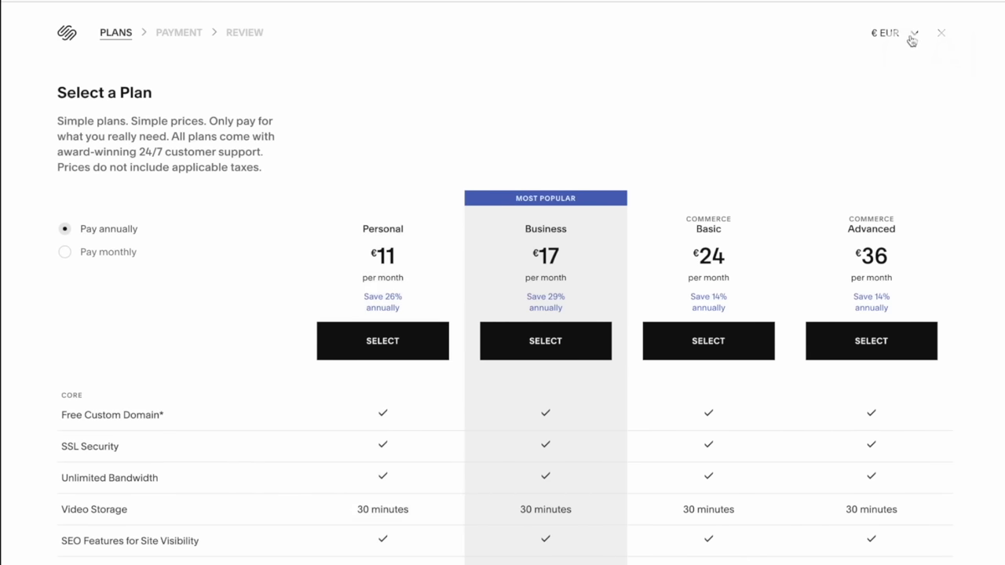
pyautogui.click(911, 39)
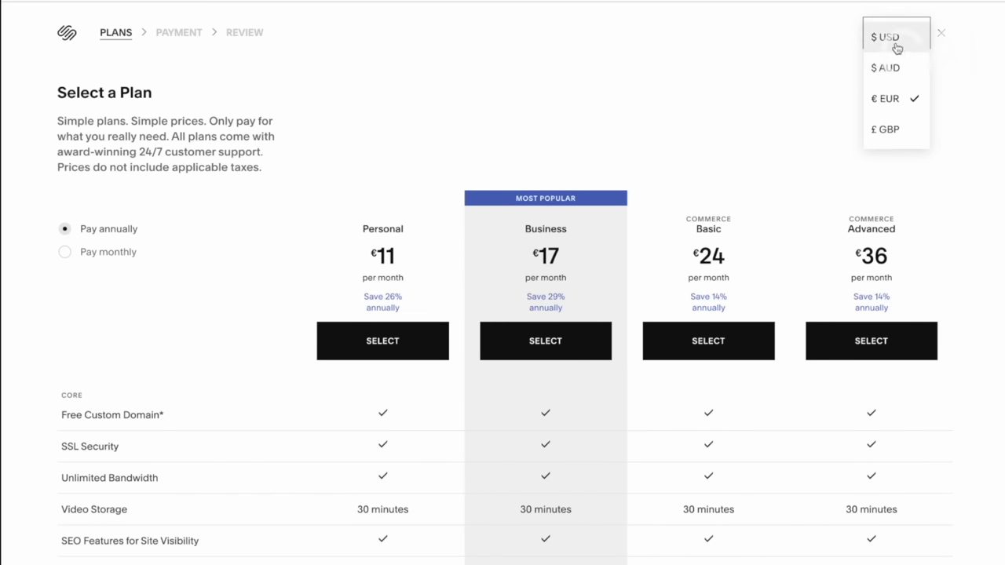
pyautogui.click(897, 45)
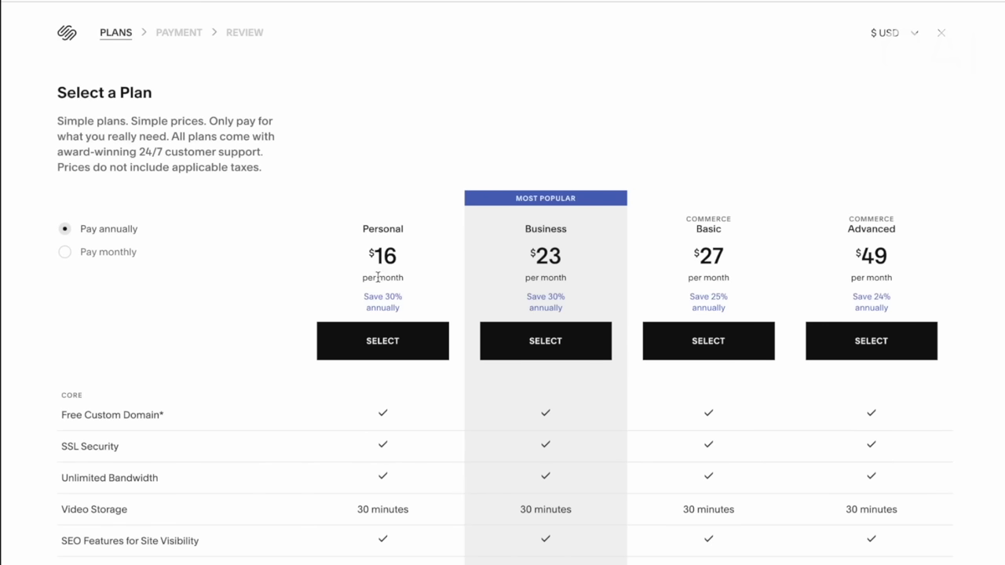
pyautogui.click(376, 347)
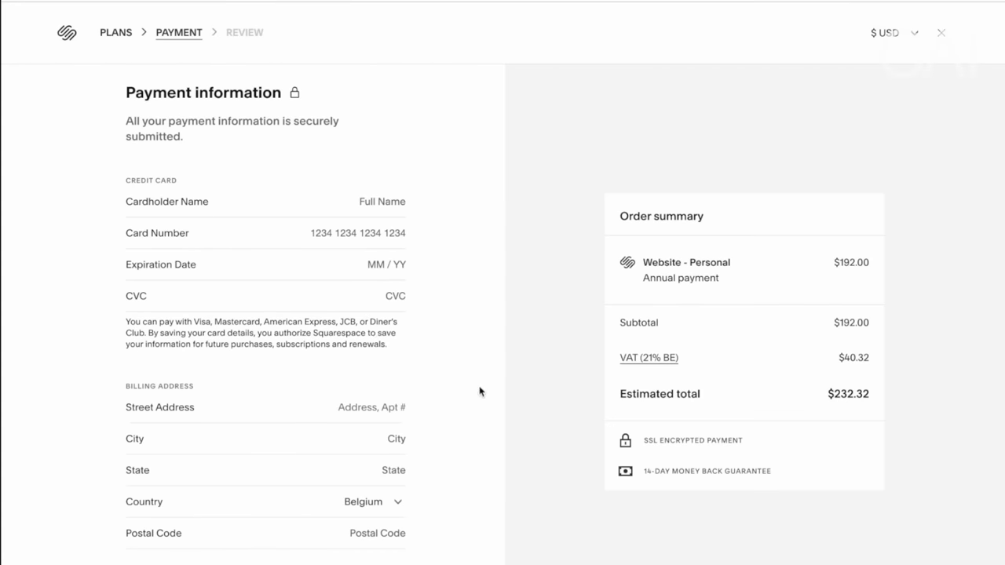
# - Set the billing address country to United States
pyautogui.scroll(-1, 481, 391)
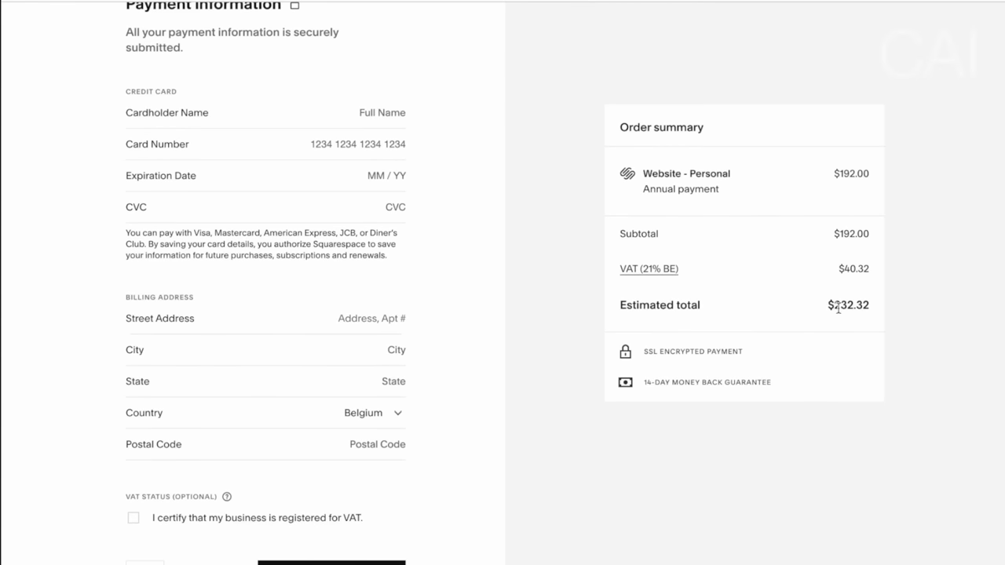
pyautogui.click(388, 412)
pyautogui.press('u')
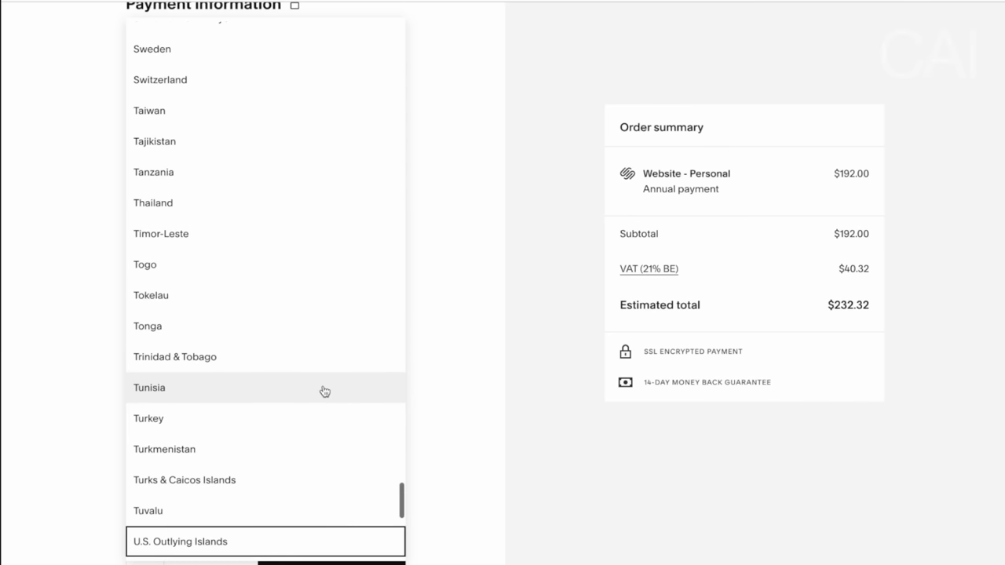
pyautogui.scroll(-1, 285, 479)
pyautogui.scroll(-1, 245, 482)
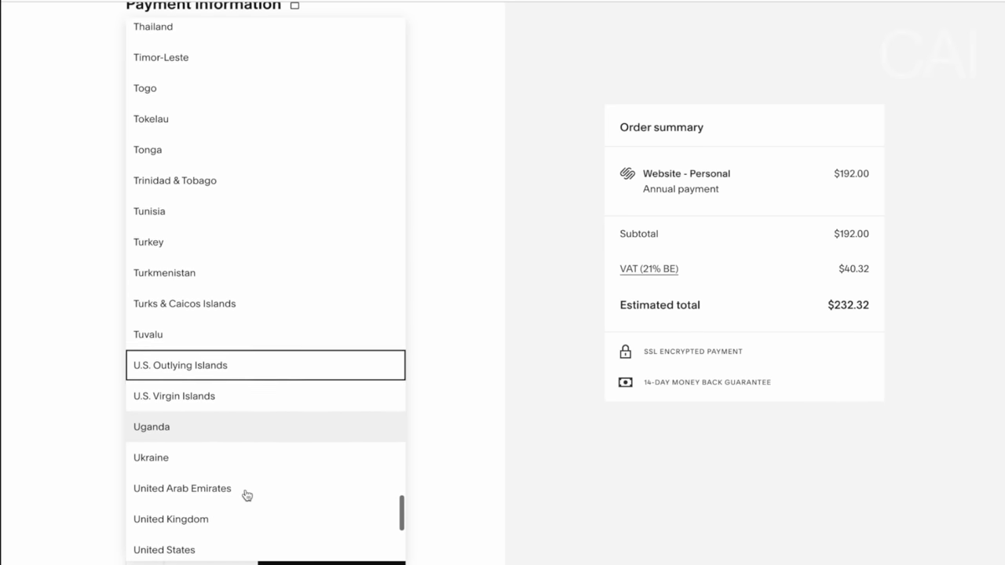
pyautogui.click(233, 541)
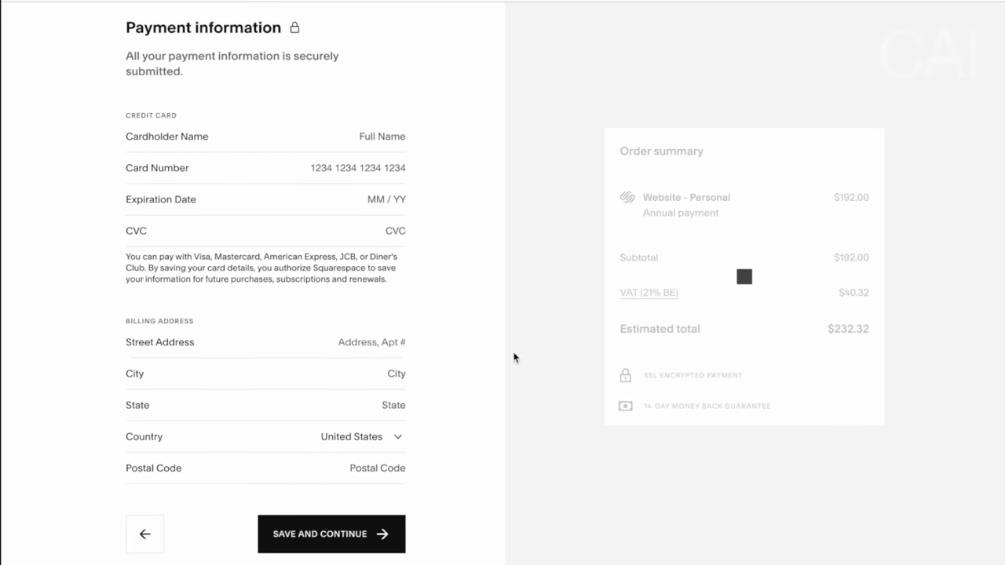